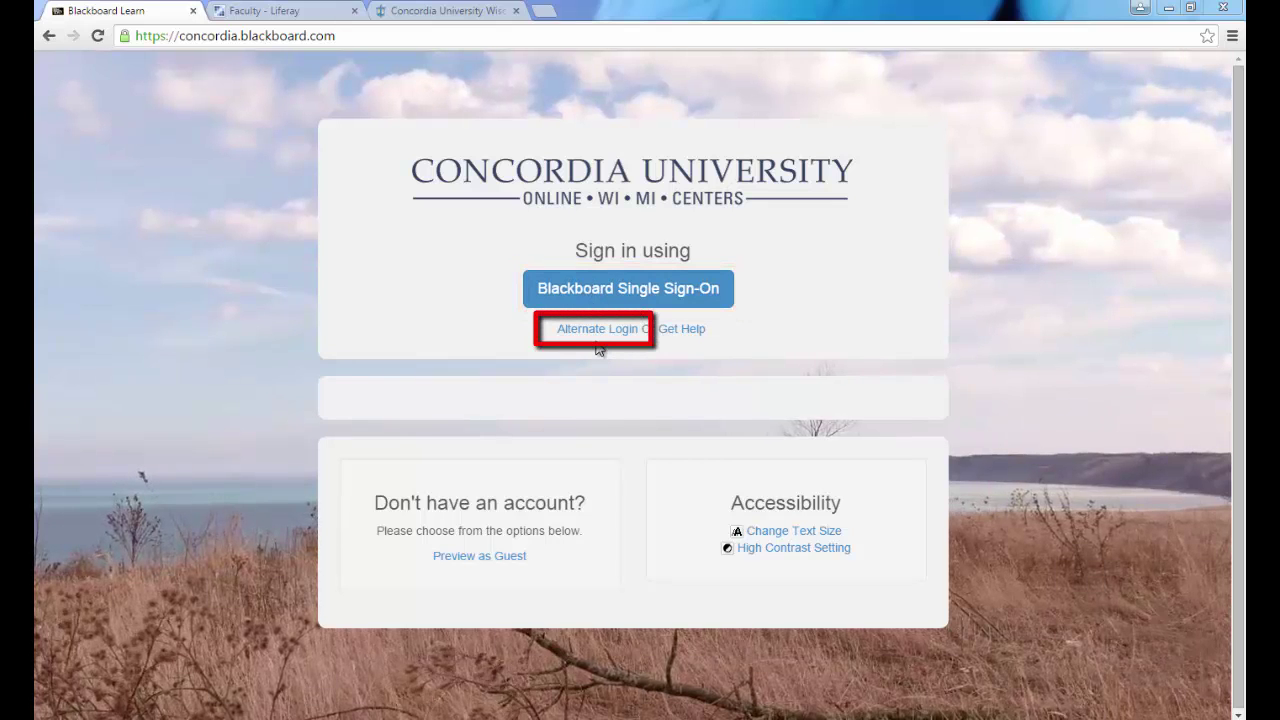
Sign in through Alternate Login with the account username and password
click(598, 332)
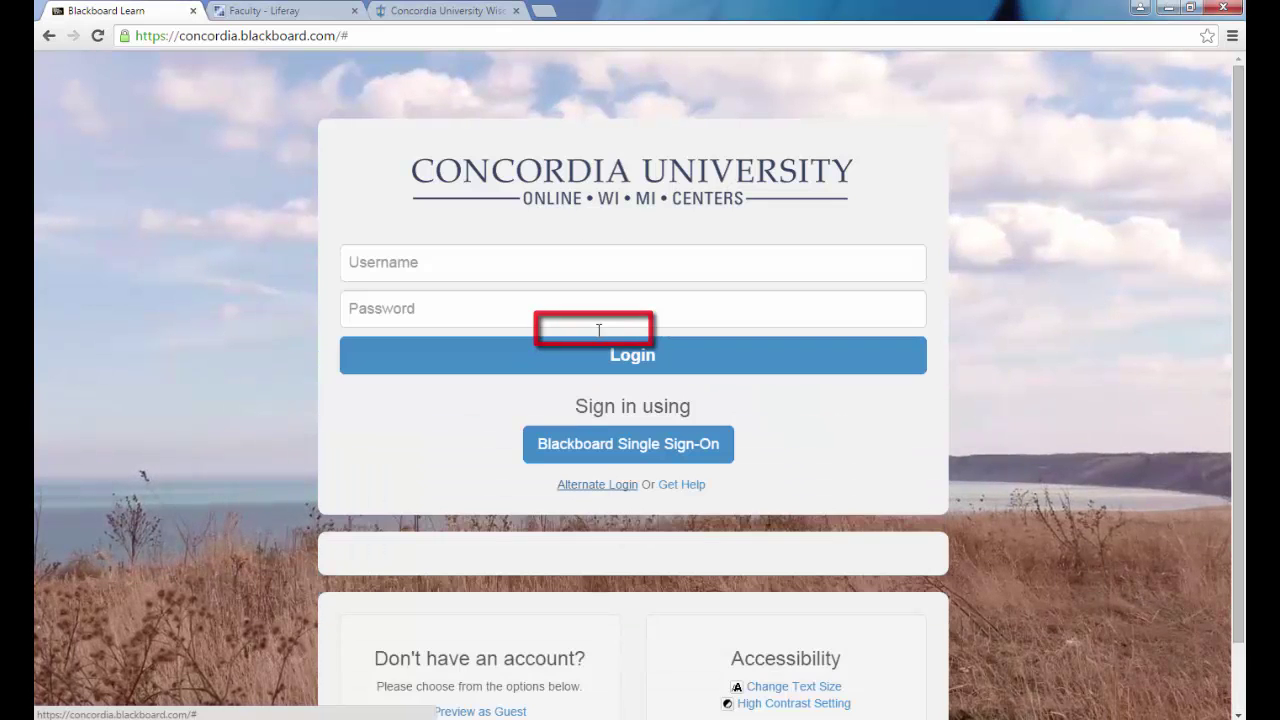
click(545, 271)
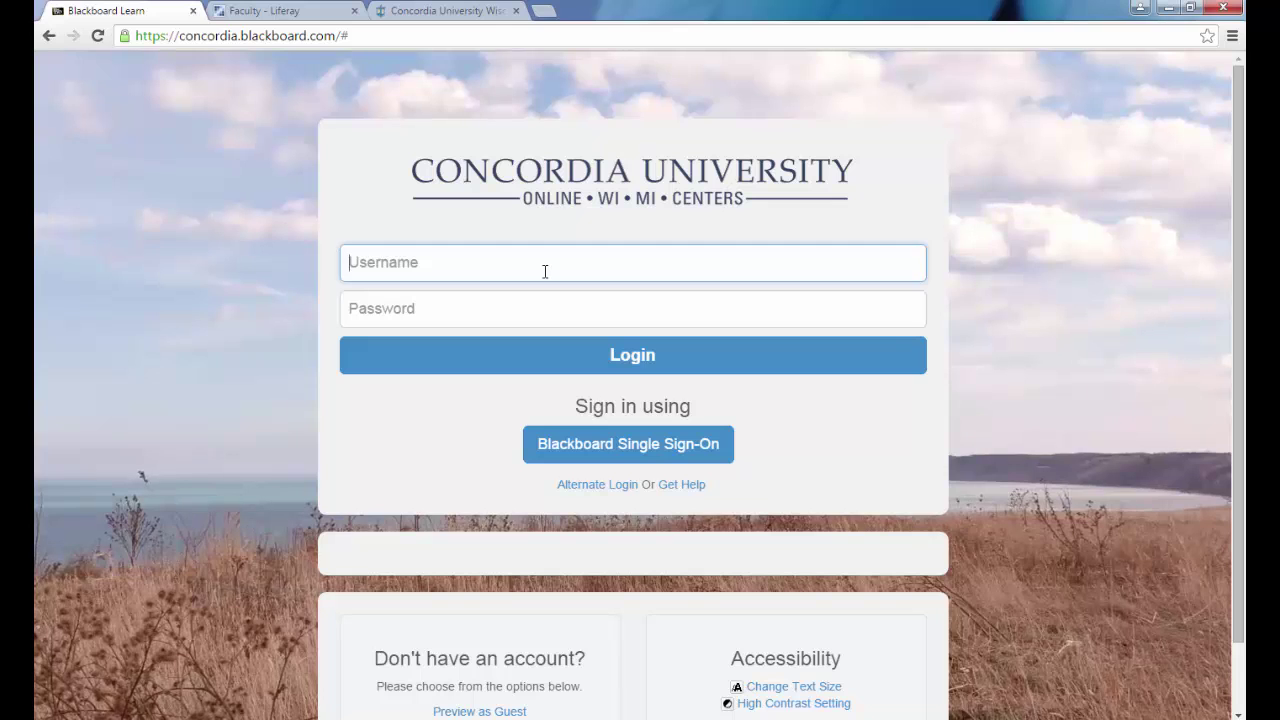
text(sgallanis)
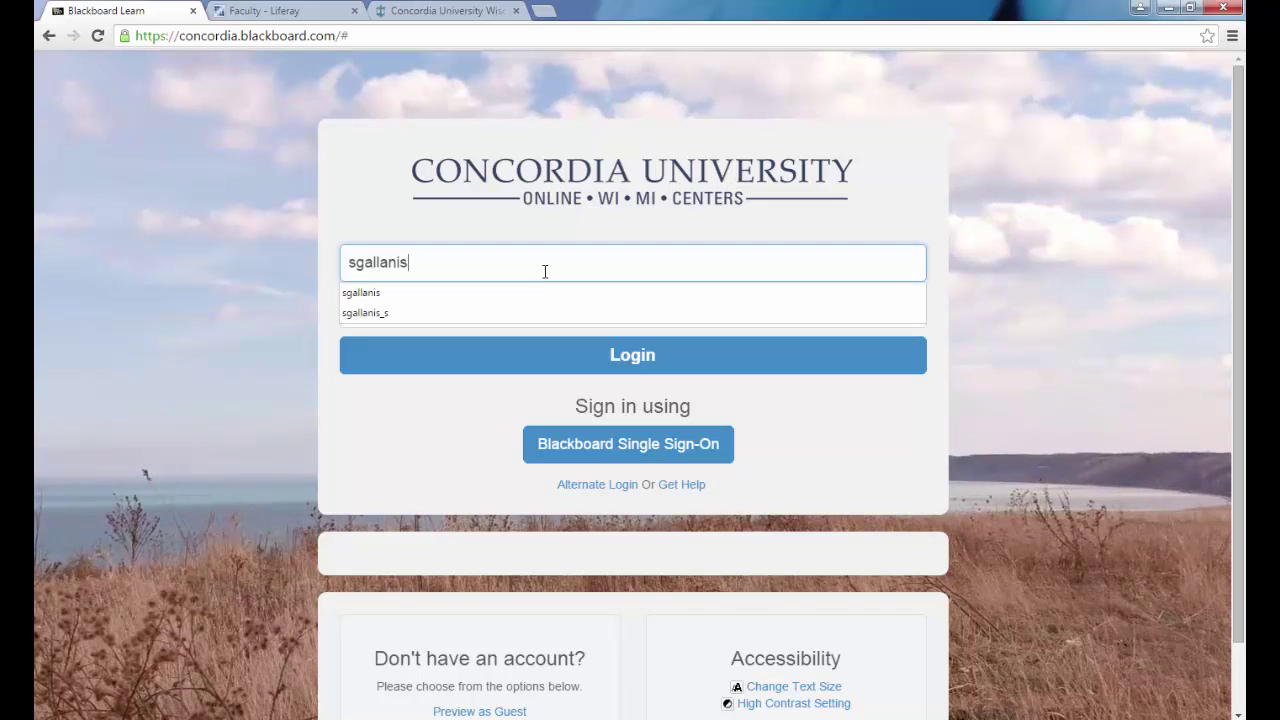
key(Tab)
text(•••••)
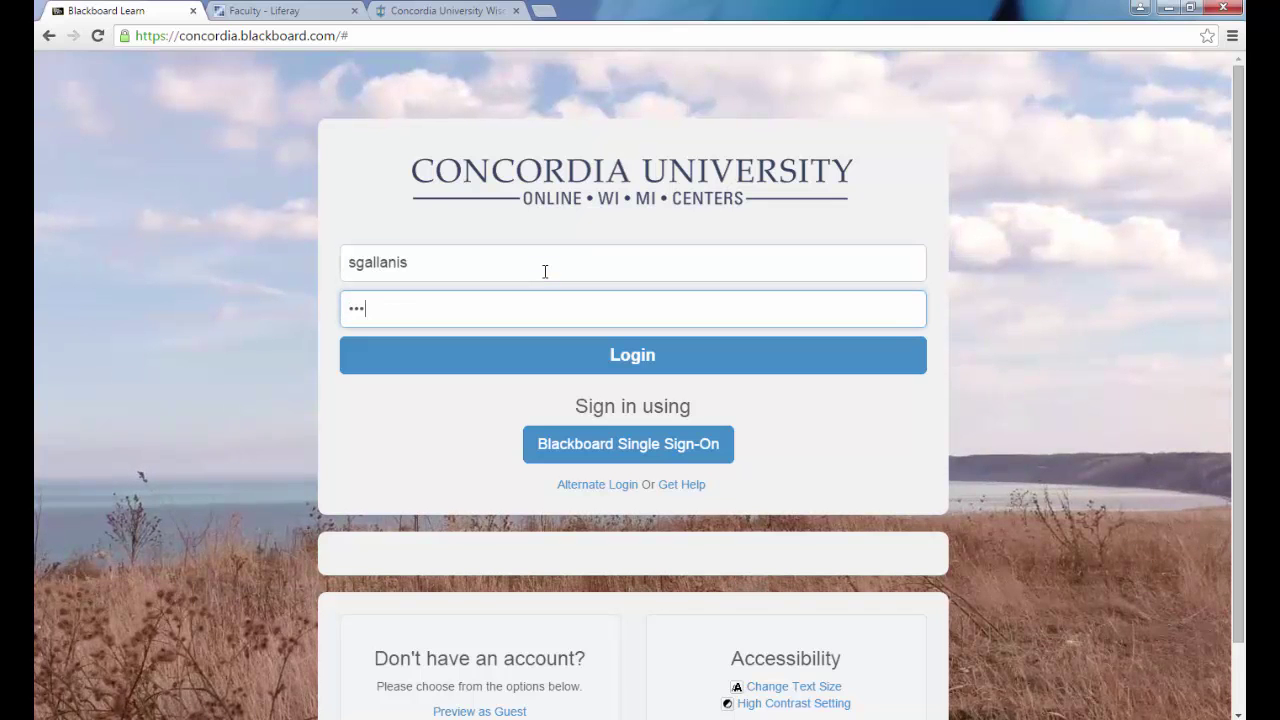
text(••••)
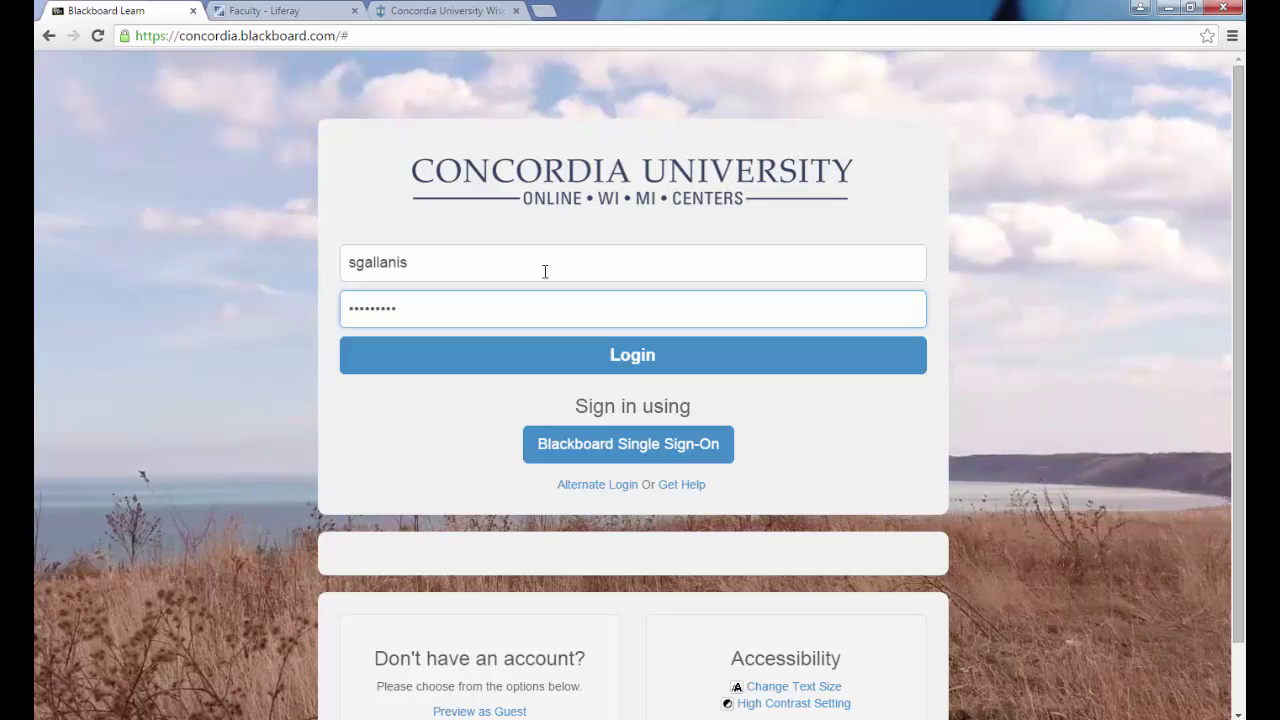
key(Return)
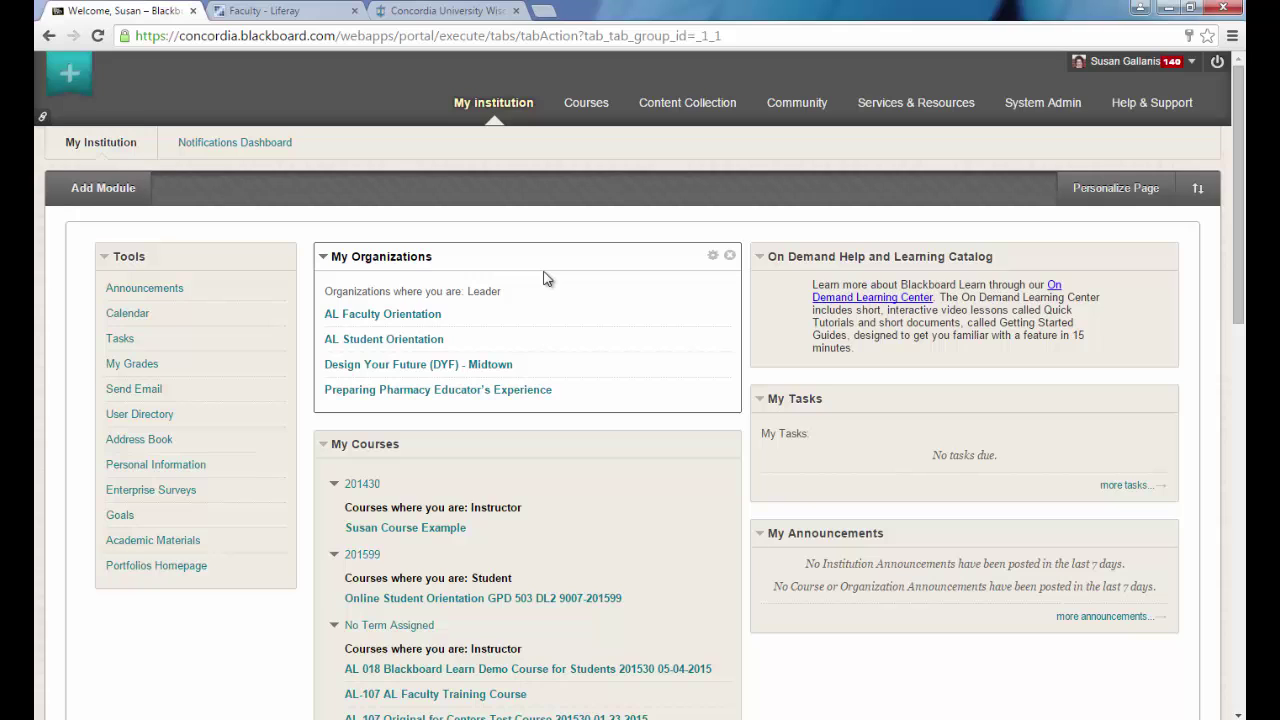
Scroll the Liferay faculty portal down to the Blackboard for Faculty links and training resources
click(286, 11)
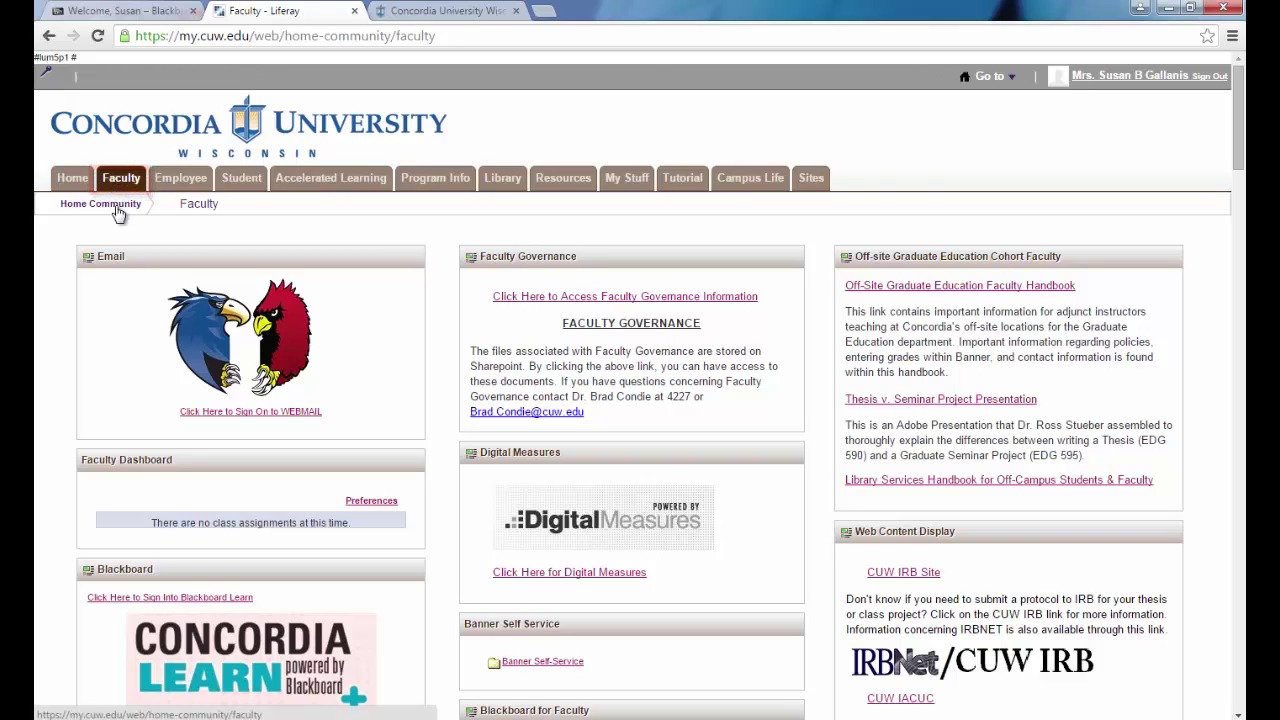
scroll(123, 285, down, 3)
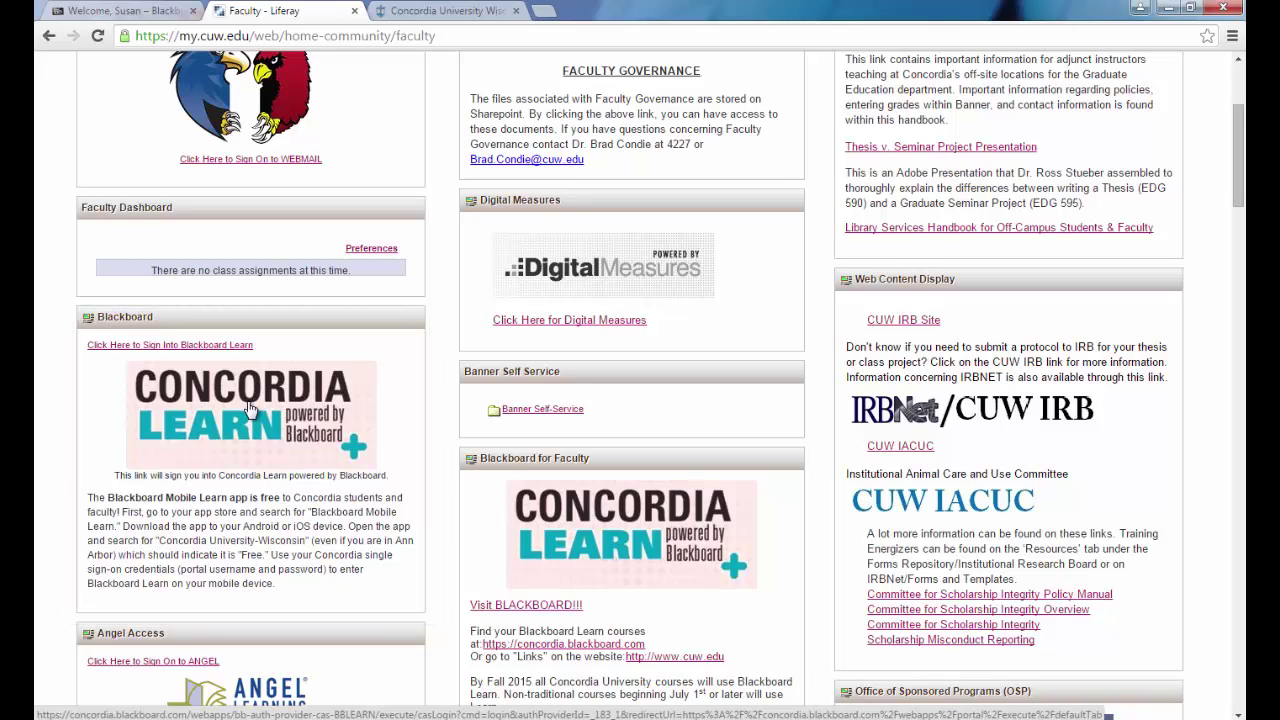
scroll(250, 410, down, 2)
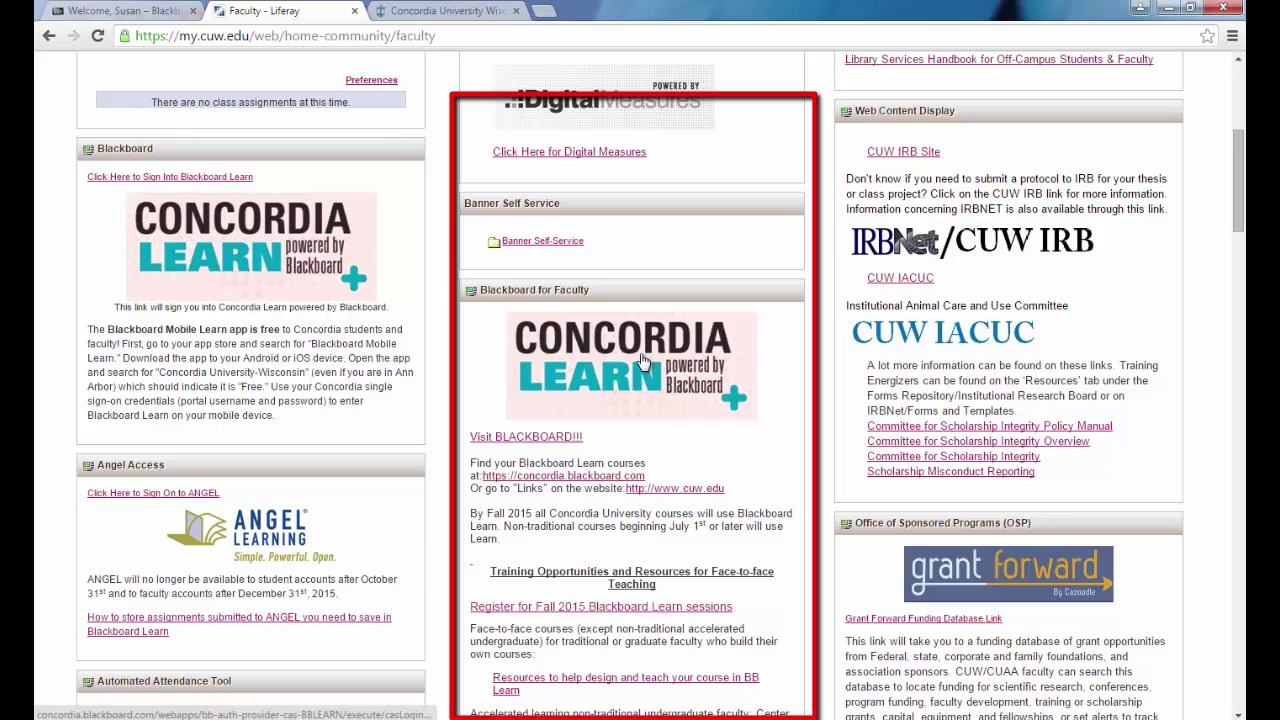
scroll(641, 363, down, 1)
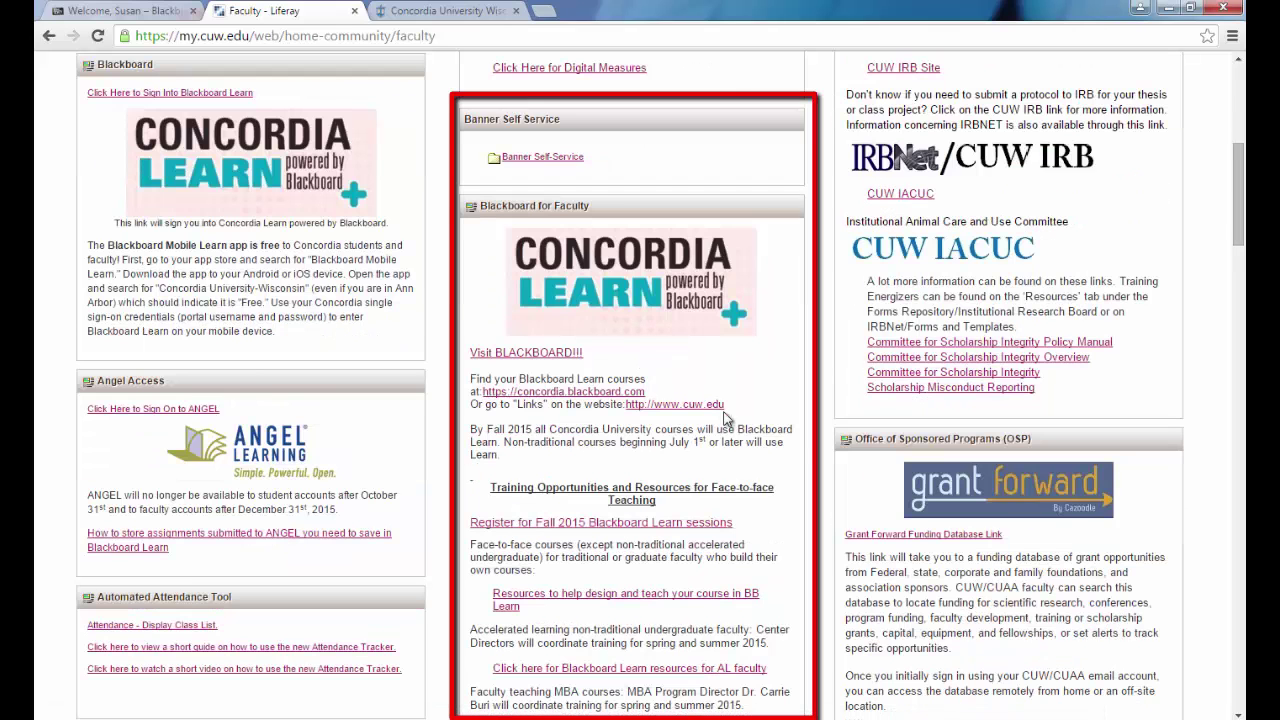
scroll(800, 444, down, 1)
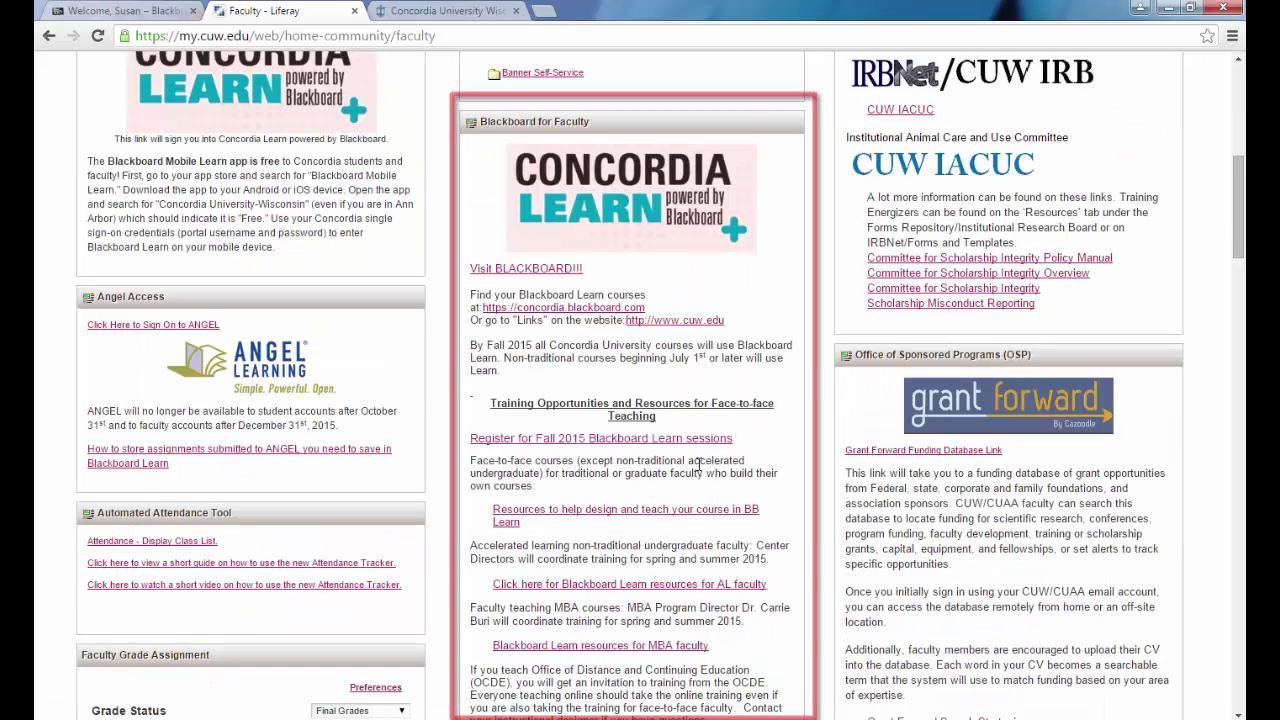
scroll(700, 460, down, 1)
scroll(699, 466, down, 1)
scroll(699, 470, down, 2)
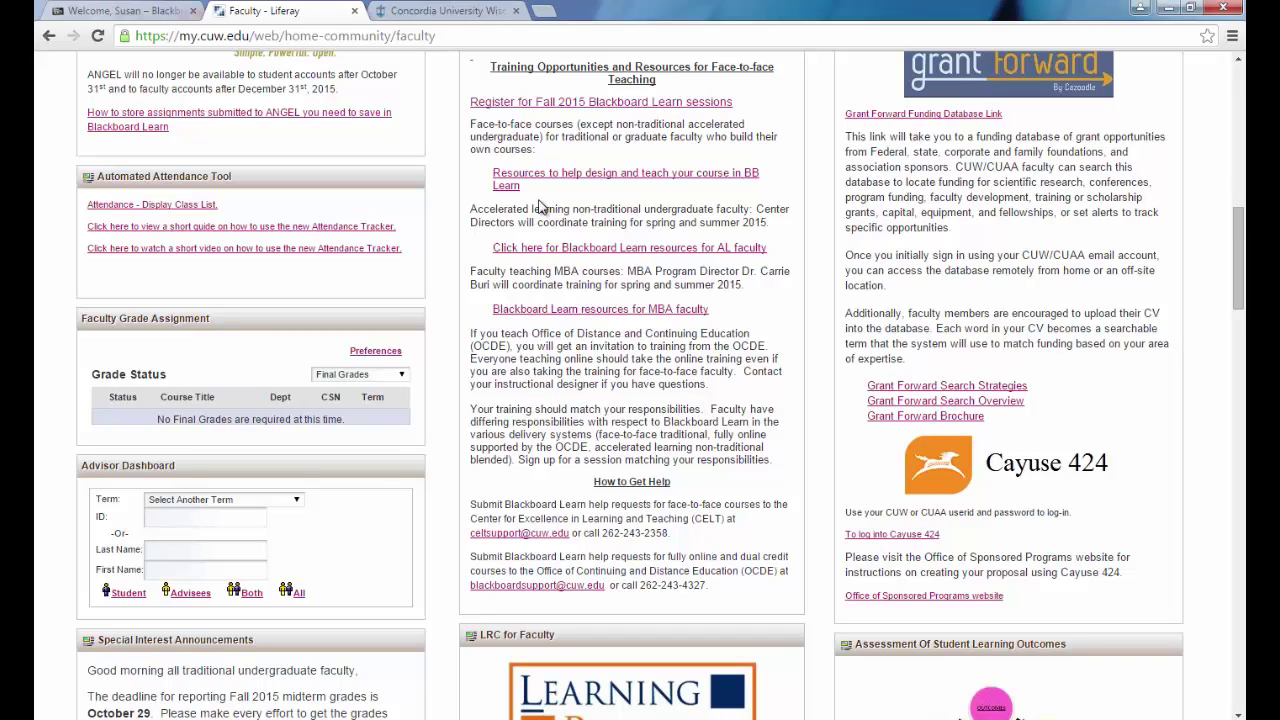
click(463, 12)
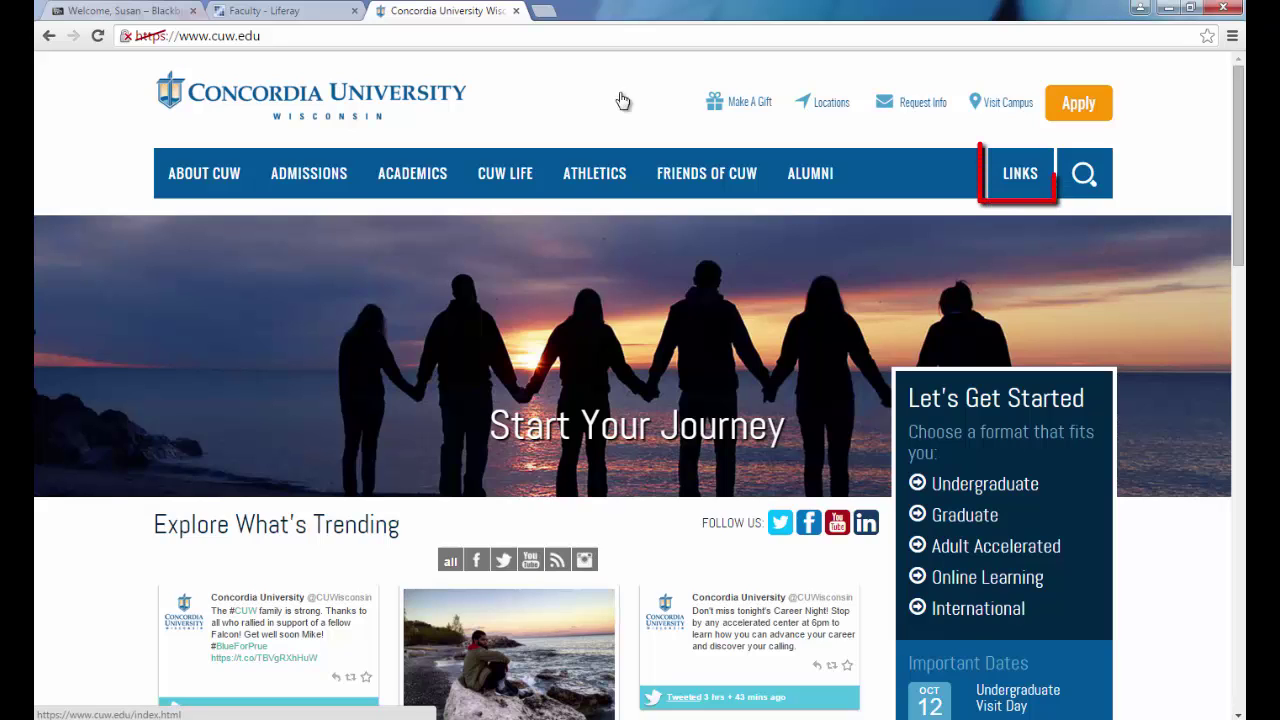
Show Blackboard in the CUW site's LINKS menu, then go back to My Institution
click(1022, 187)
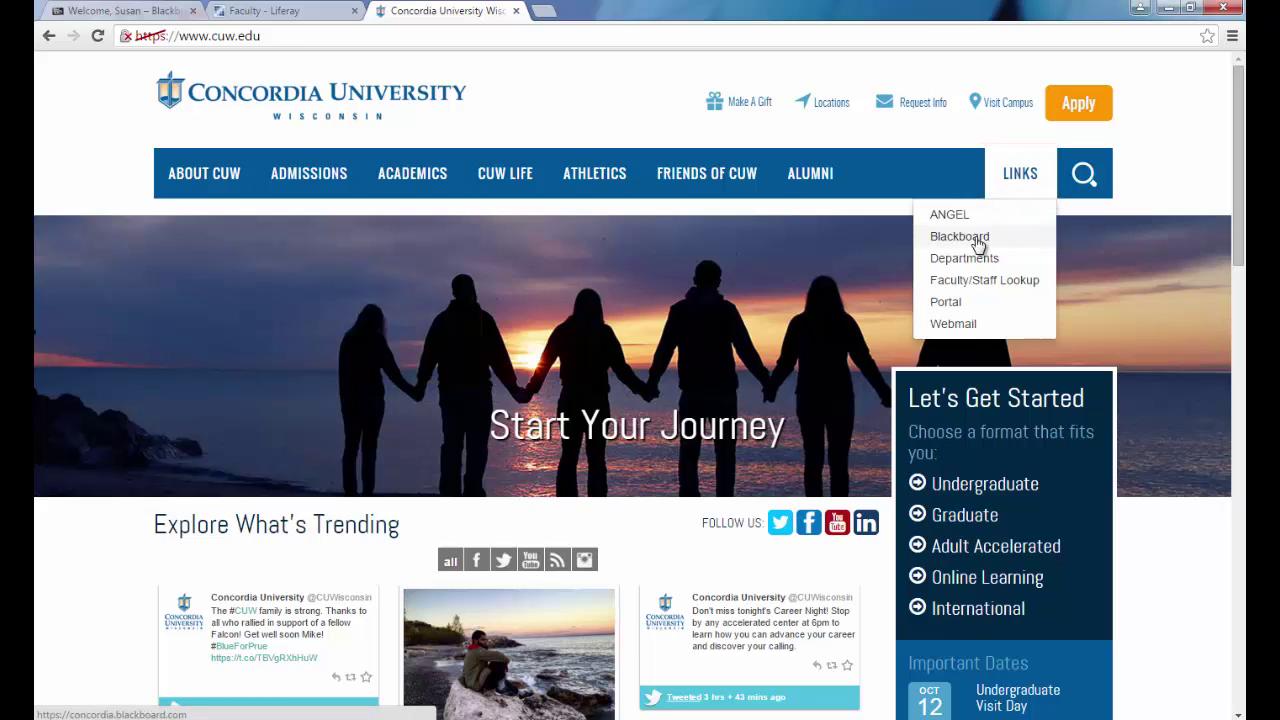
click(92, 131)
click(128, 8)
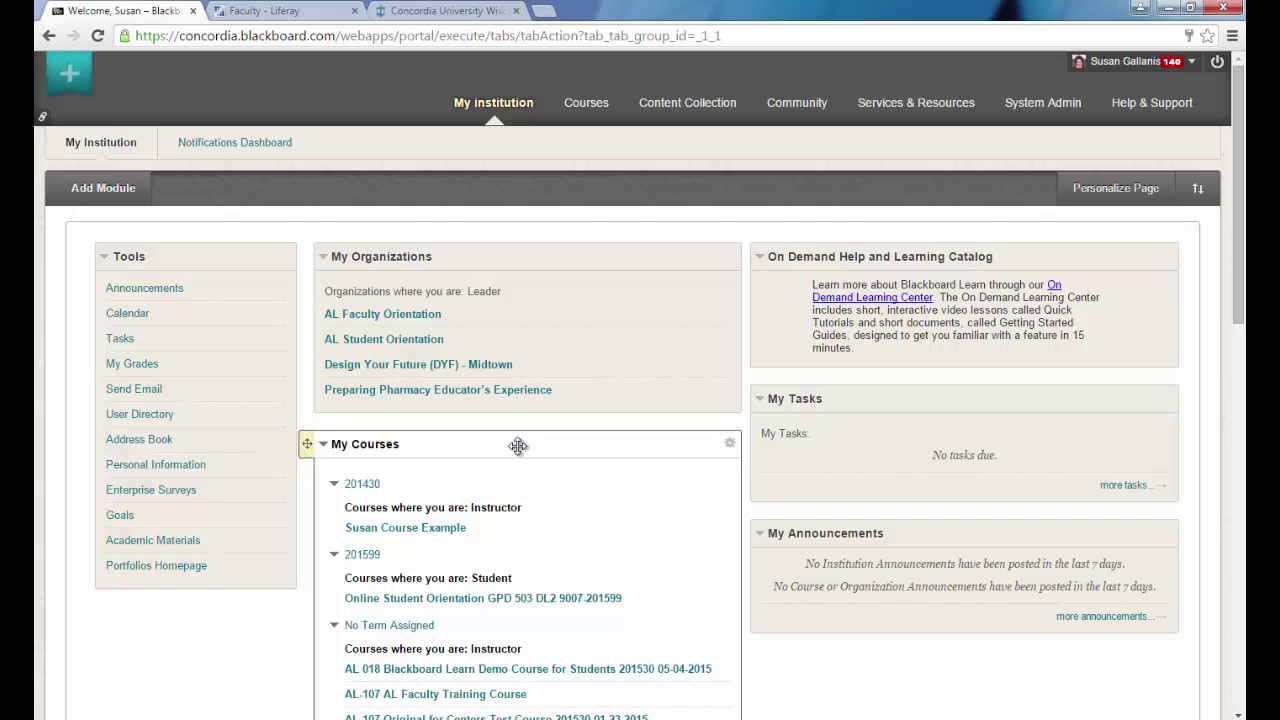
drag(517, 446, 1020, 540)
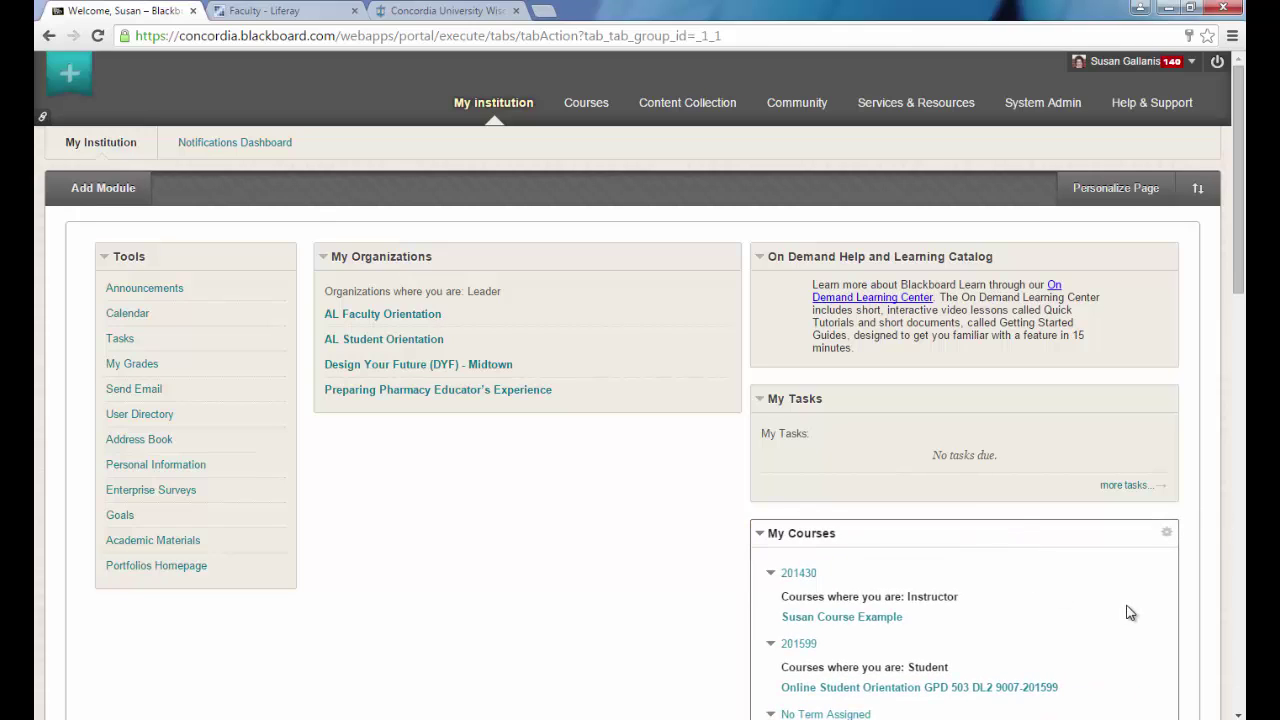
mouse_move(1063, 534)
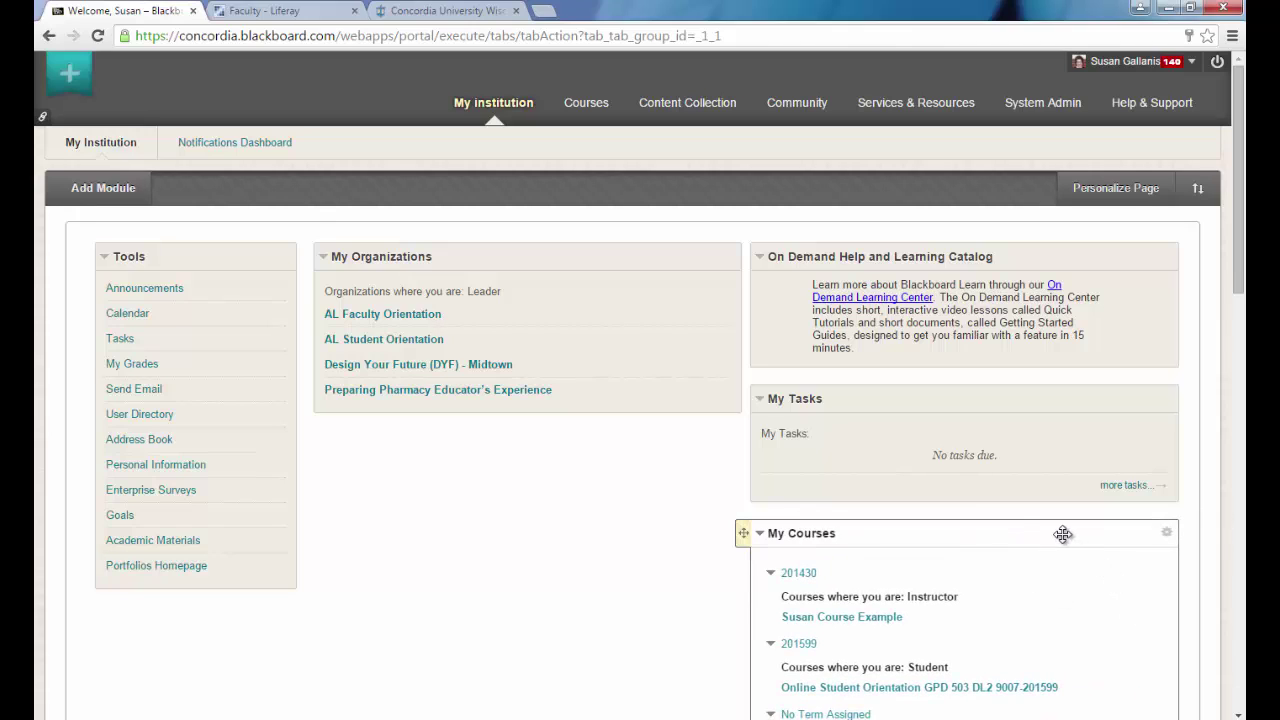
drag(1063, 534, 641, 440)
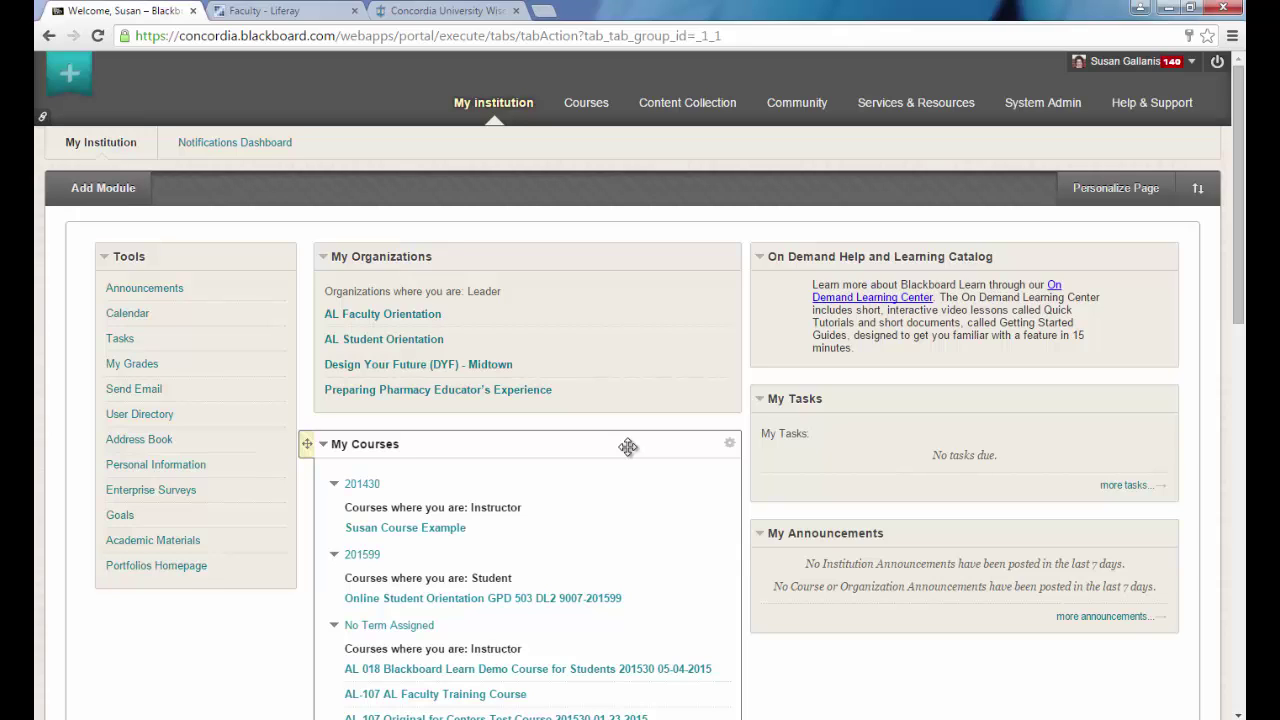
Submit the My Courses module personalization with Group by Term kept on
click(730, 445)
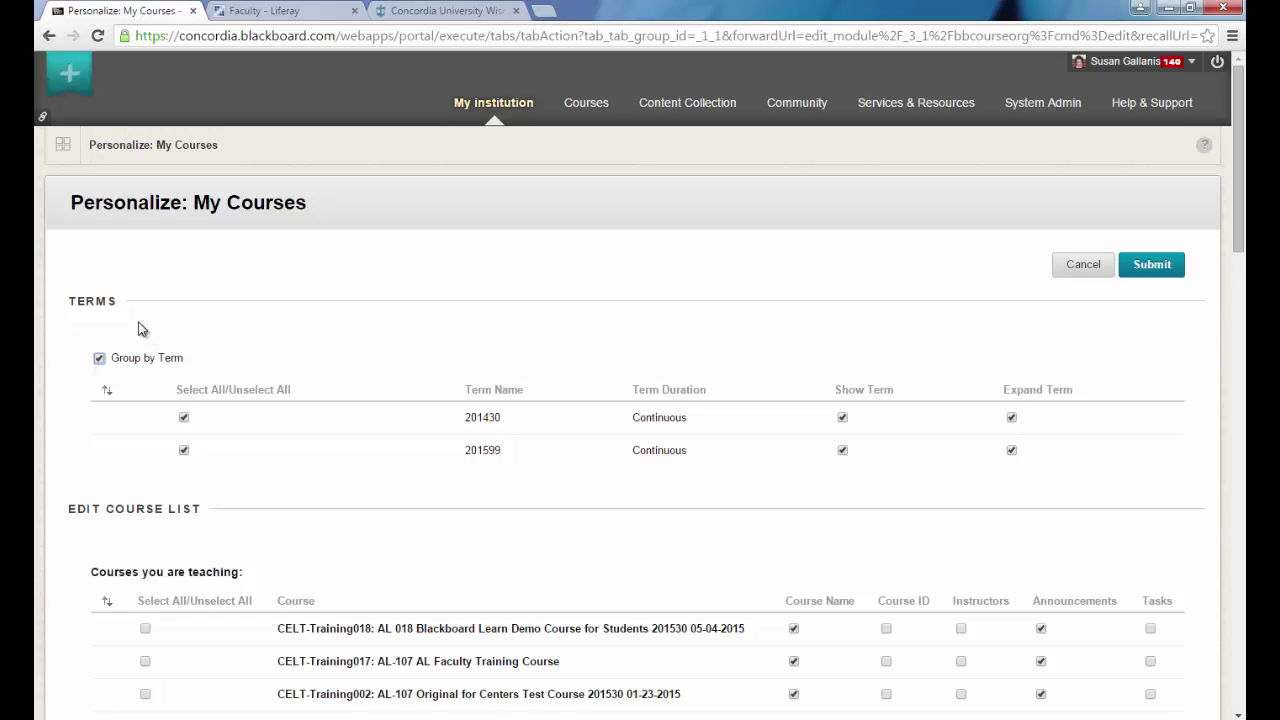
click(1166, 262)
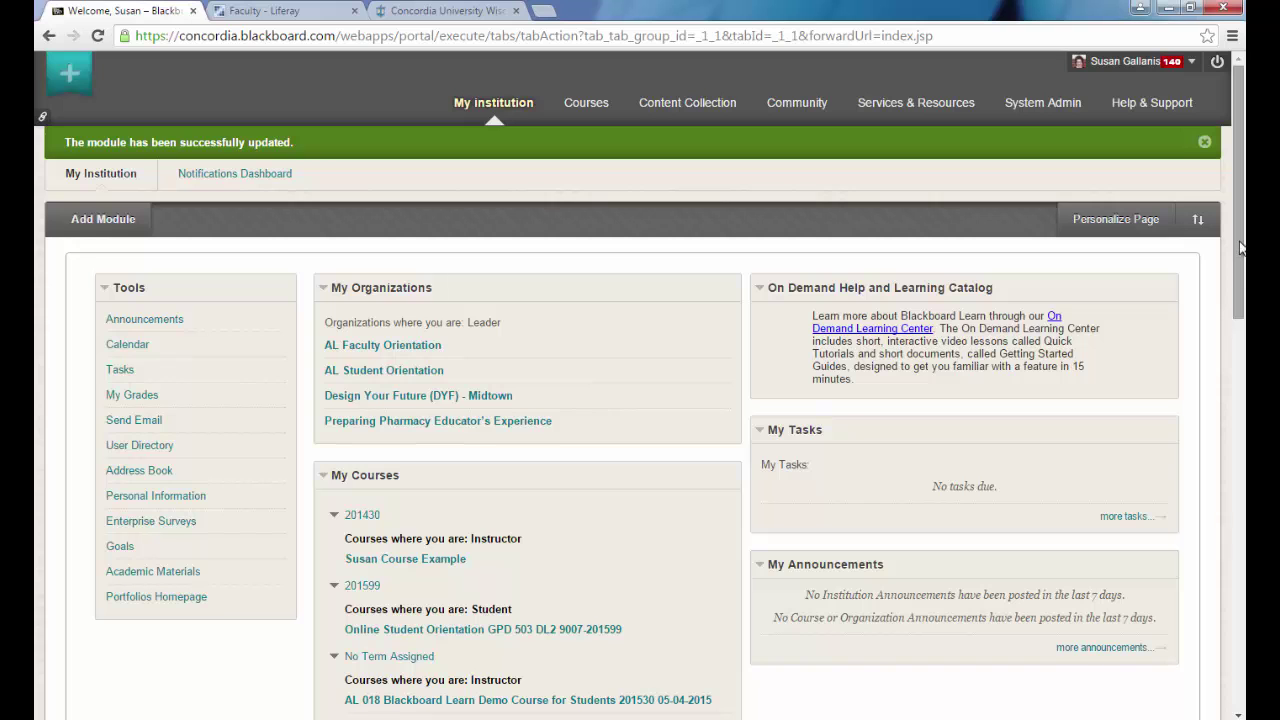
drag(1238, 262, 1241, 341)
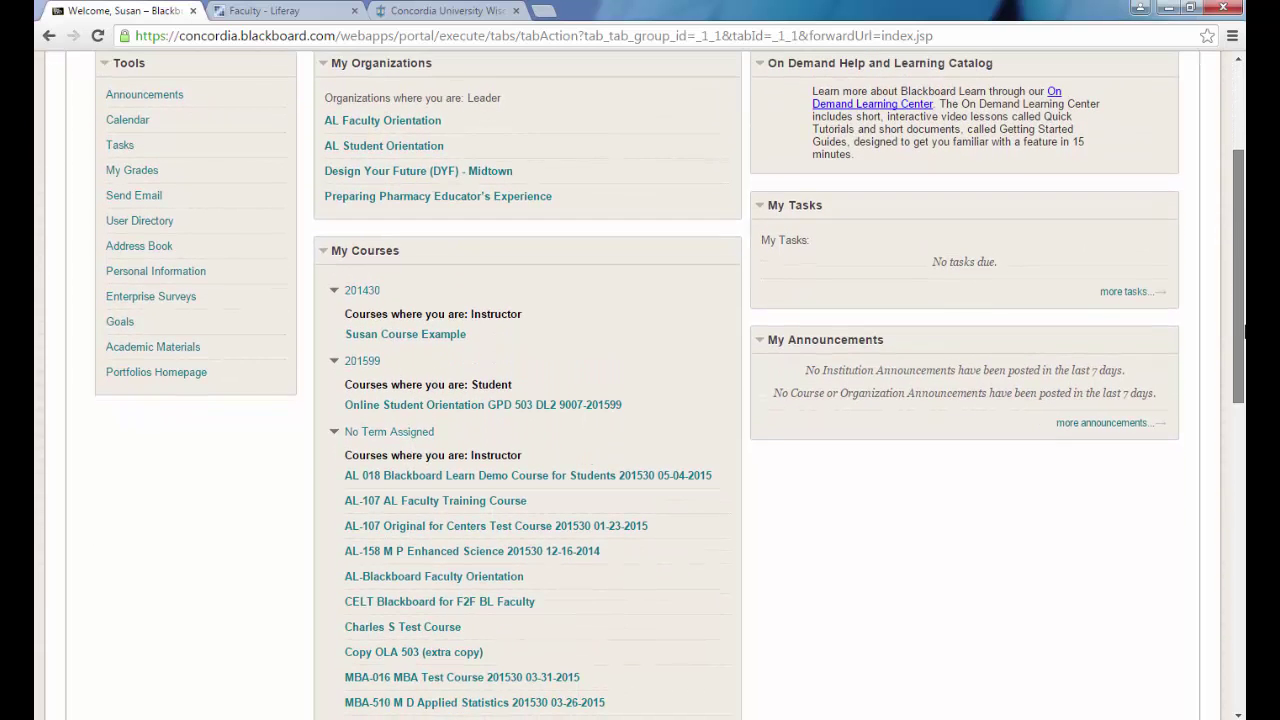
Open AL-107 AL Faculty Training Course from the My Courses module
click(448, 501)
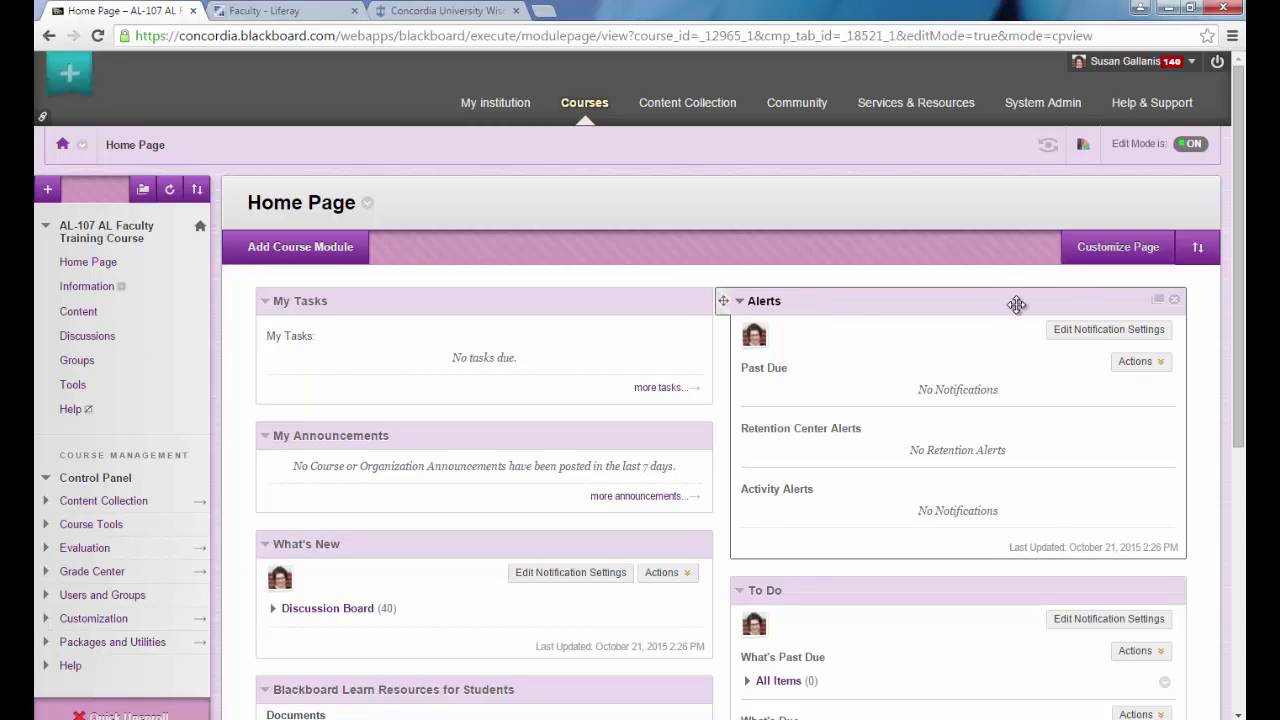
mouse_move(1016, 304)
mouse_down()
mouse_move(957, 320)
mouse_move(491, 314)
mouse_move(529, 300)
mouse_move(751, 317)
mouse_move(1030, 311)
mouse_up()
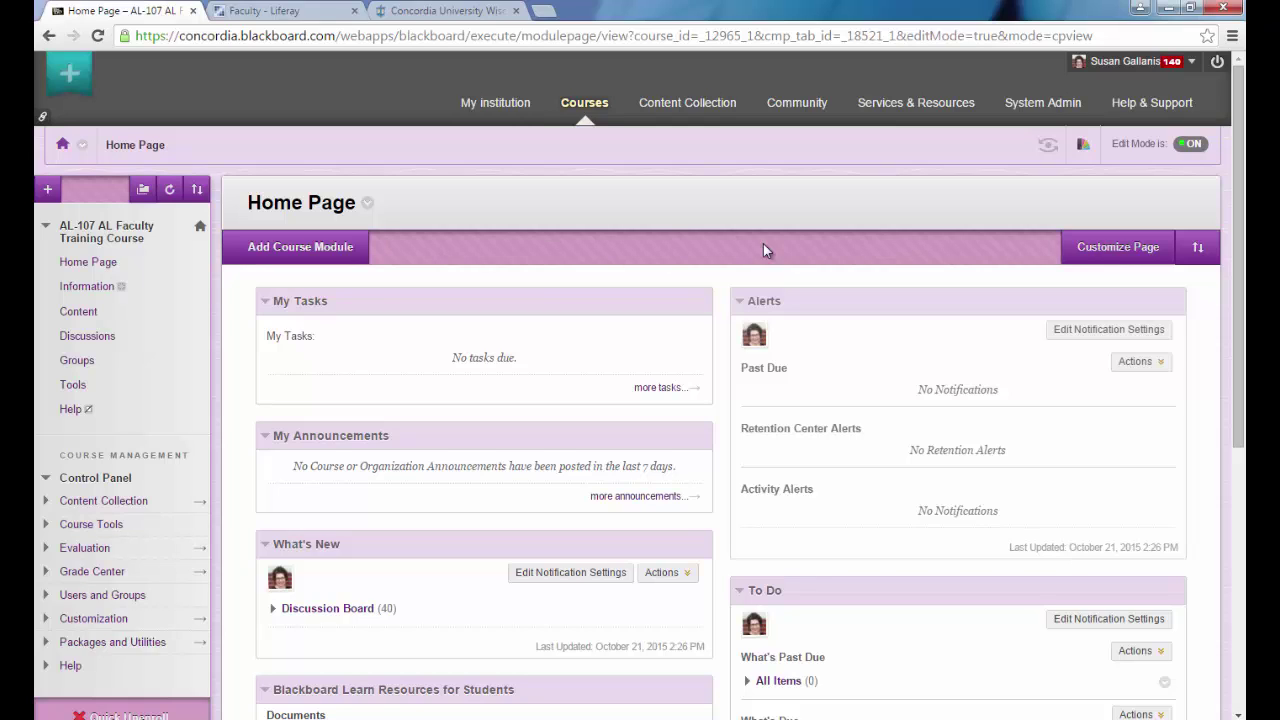
Go to the AL-107 Content area, then turn on Student Preview
click(77, 315)
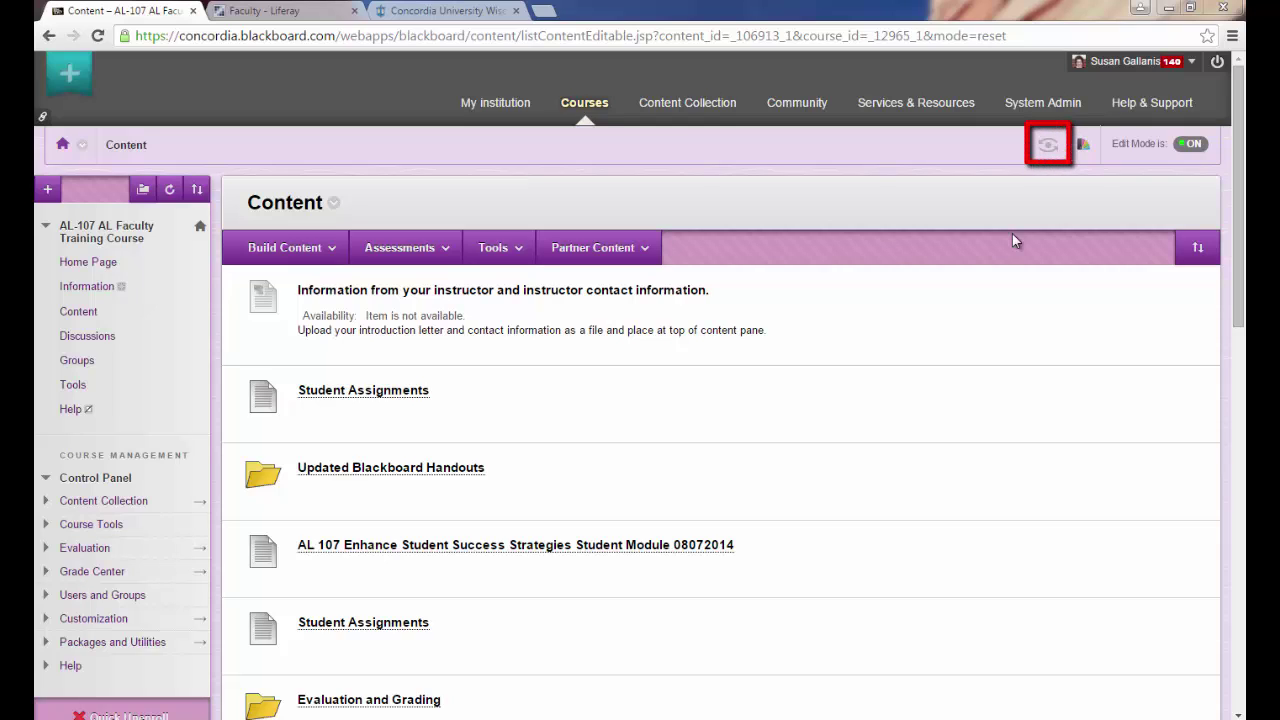
click(1045, 146)
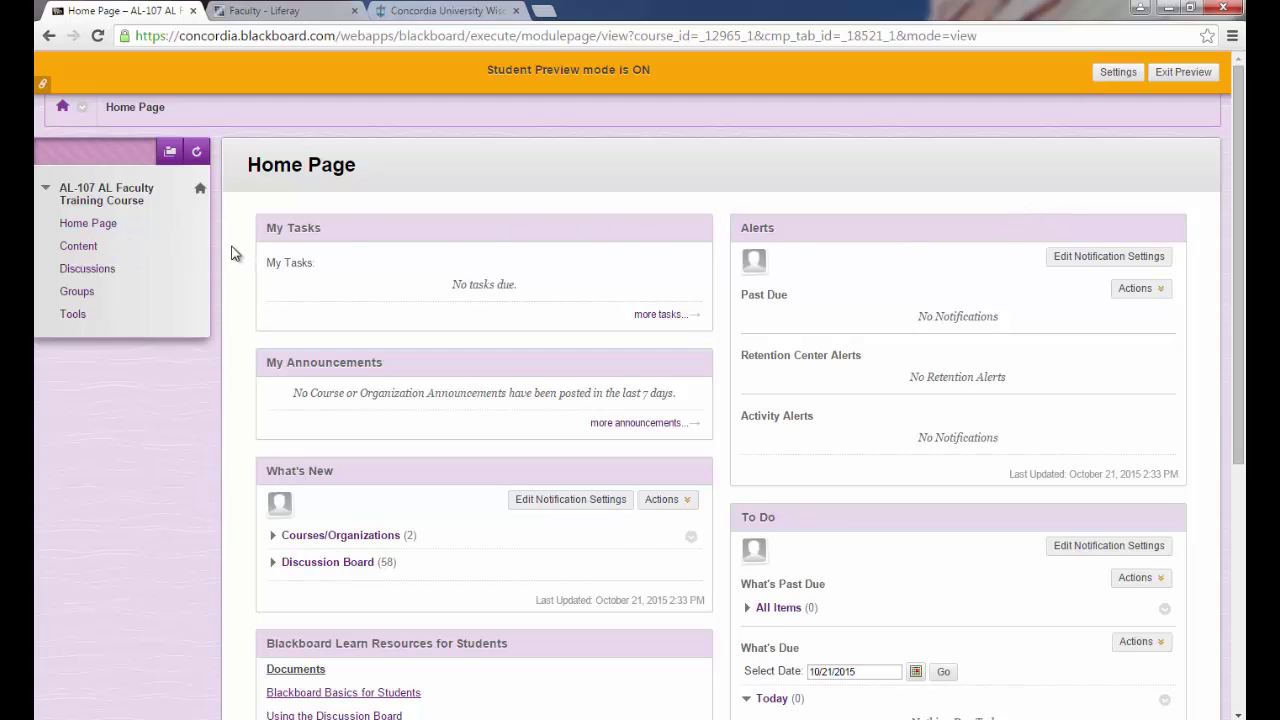
View the AL-107 Content area folders as a student in Student Preview
click(85, 245)
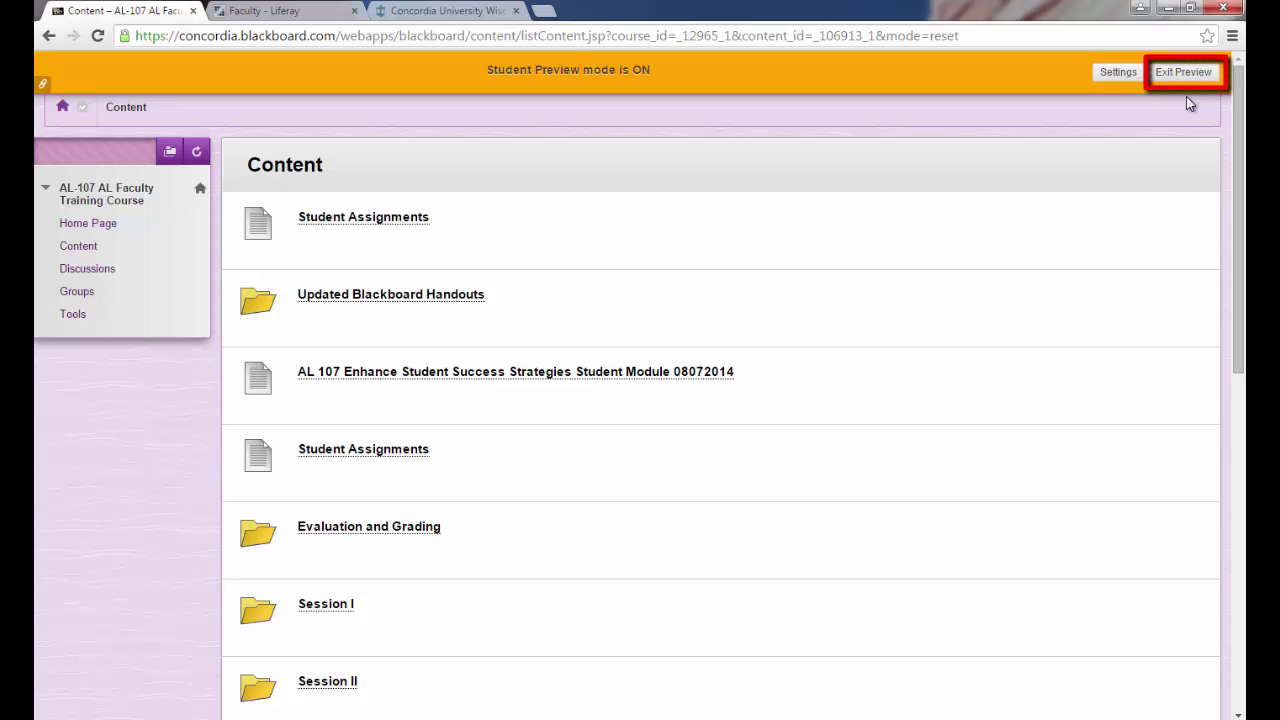
Exit Student Preview, deleting the preview user and all its data
click(1188, 71)
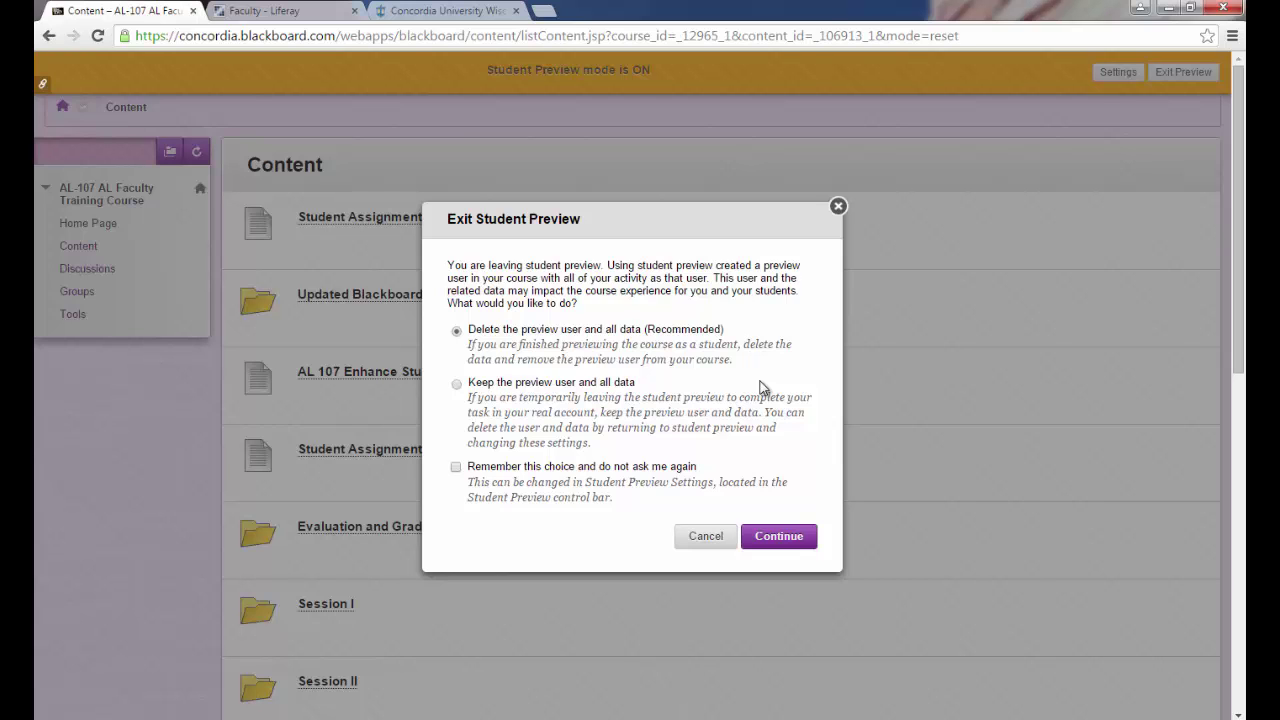
click(780, 537)
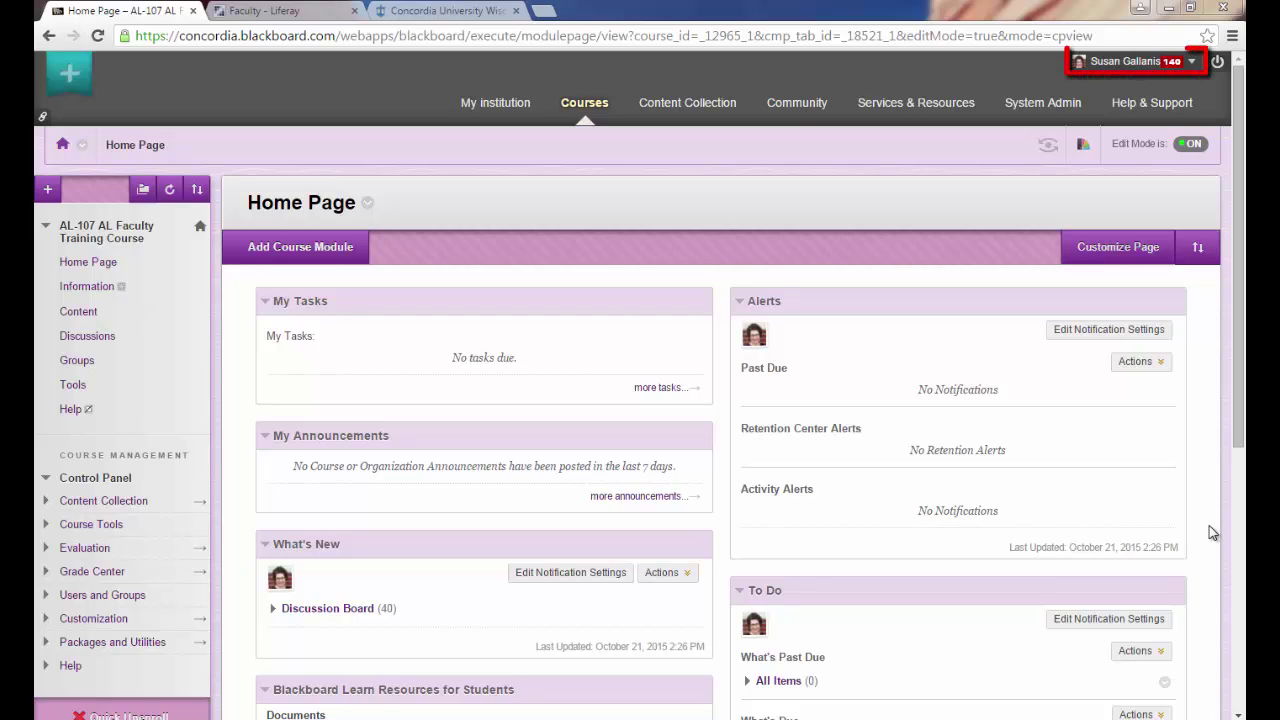
Reveal the Settings section of the user-name menu, with text size and notification options
click(1160, 62)
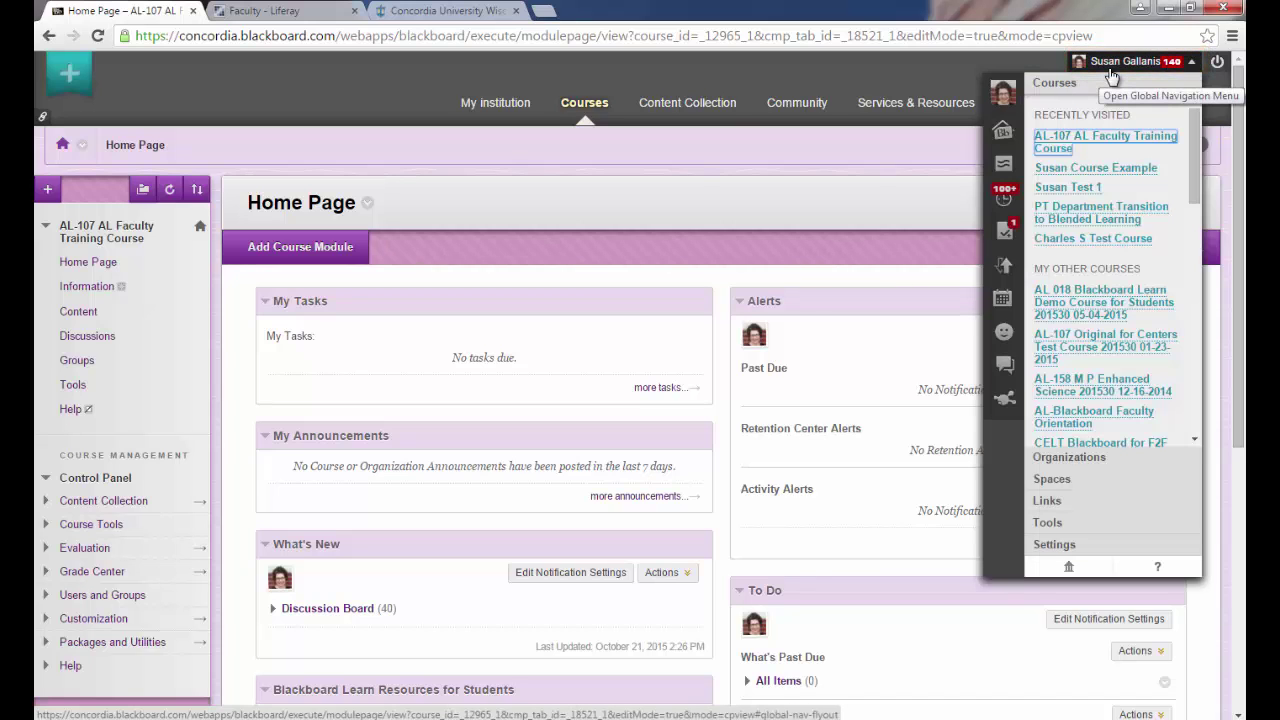
click(1062, 545)
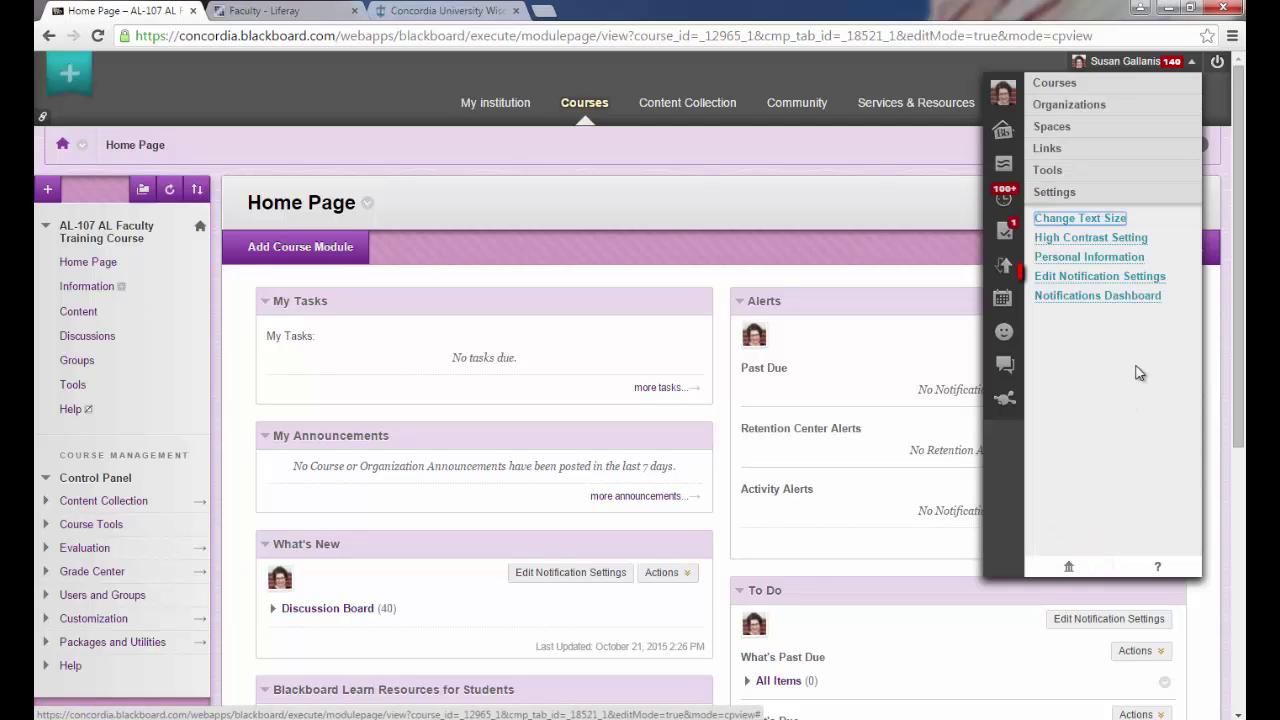
Open Edit Notification Settings from the global menu's Settings list
click(1136, 279)
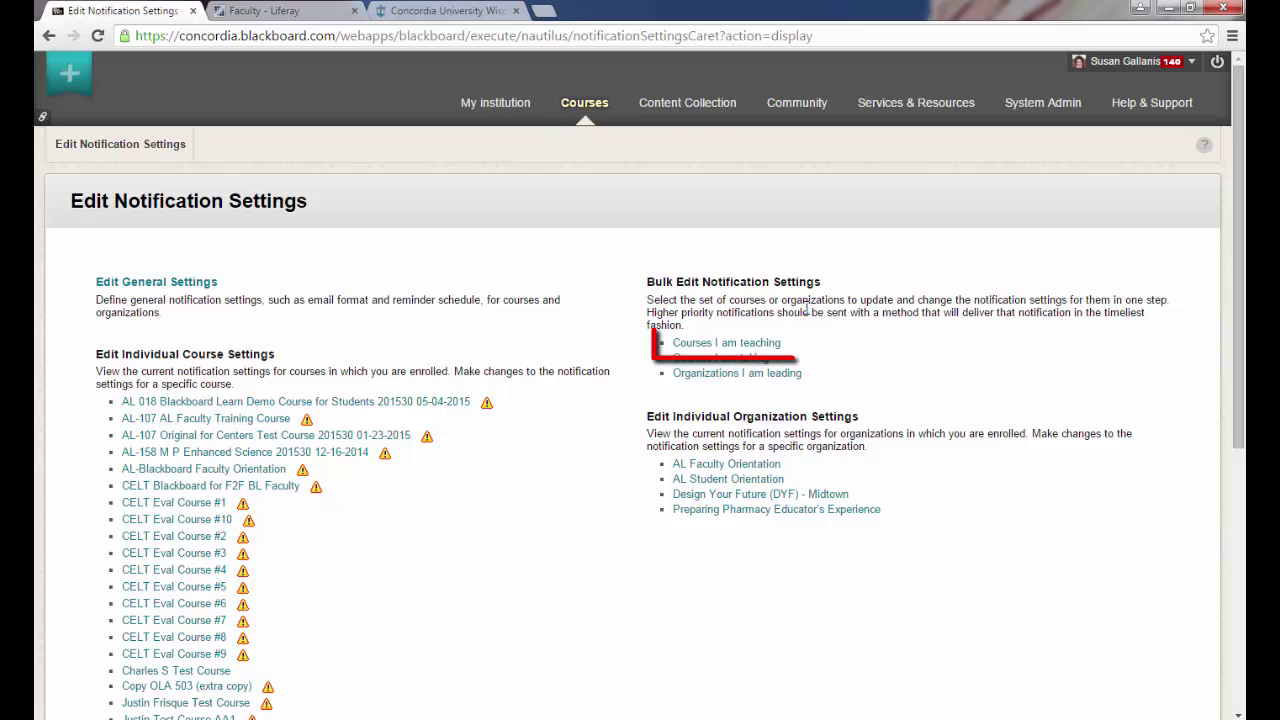
Under Courses I am teaching, move AL 018 Demo, AL-107 and AL-158 Enhanced Science into the selection
click(767, 346)
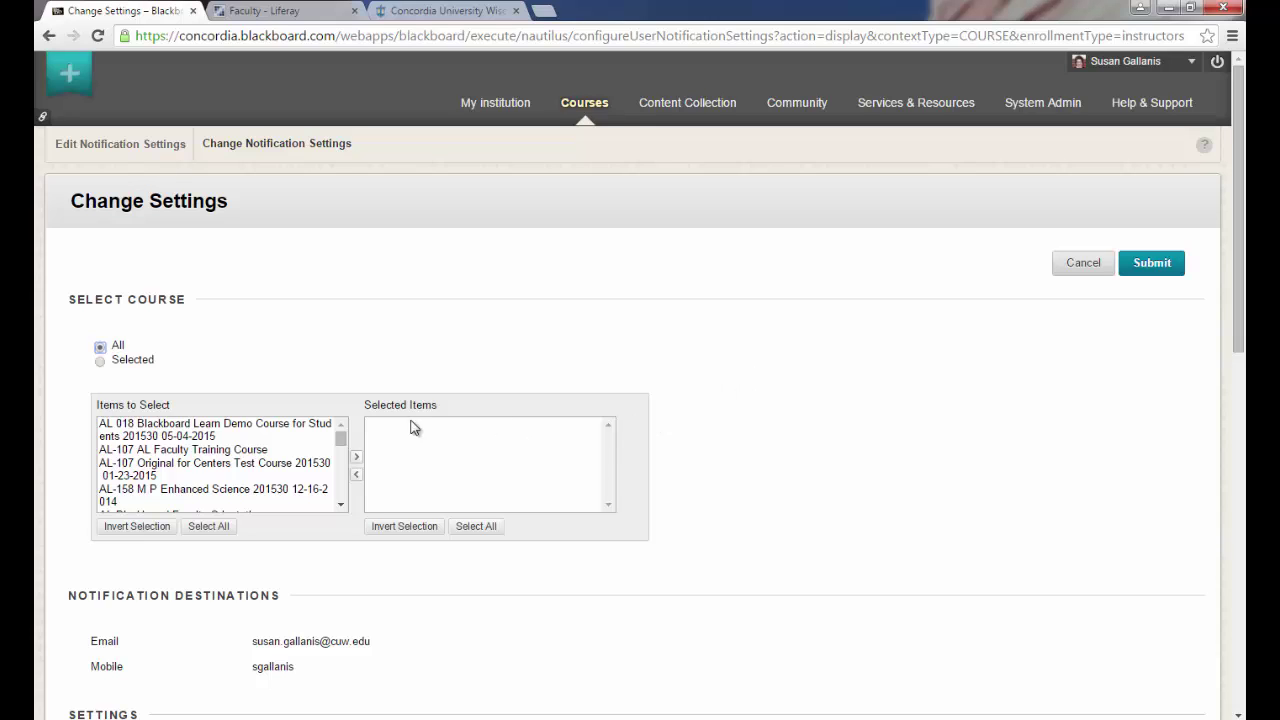
click(210, 430)
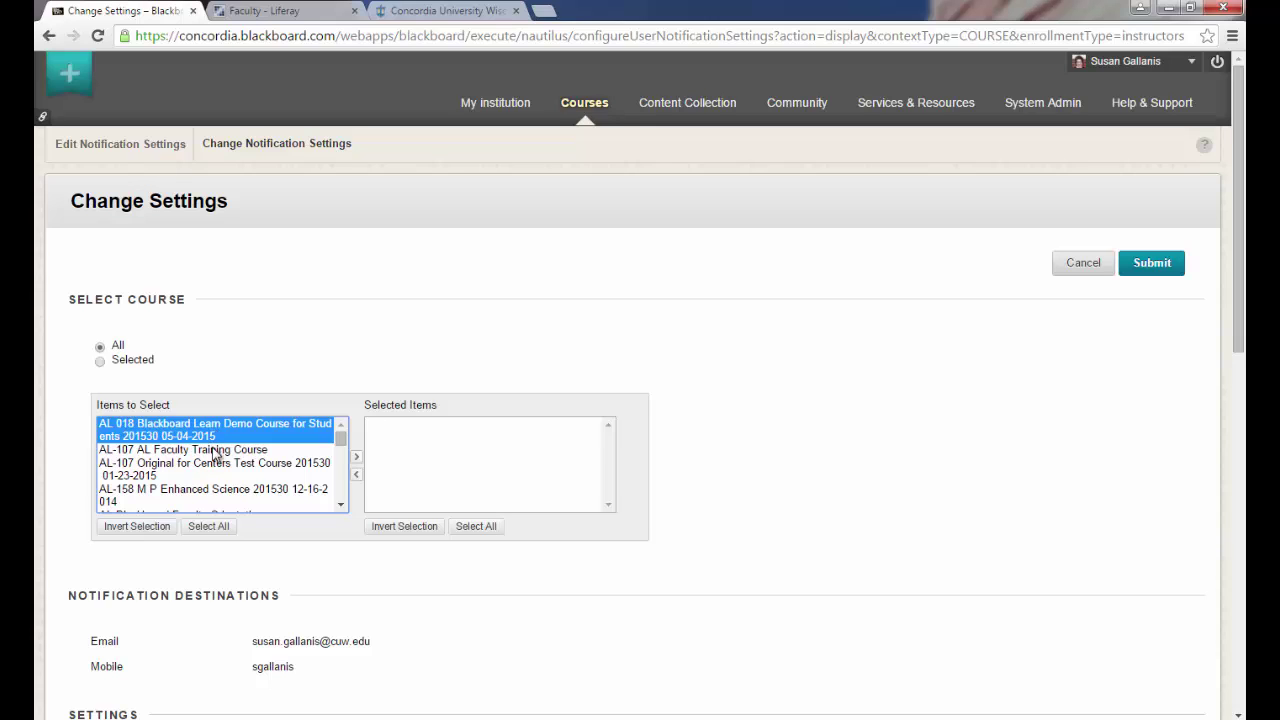
ctrl+click(225, 470)
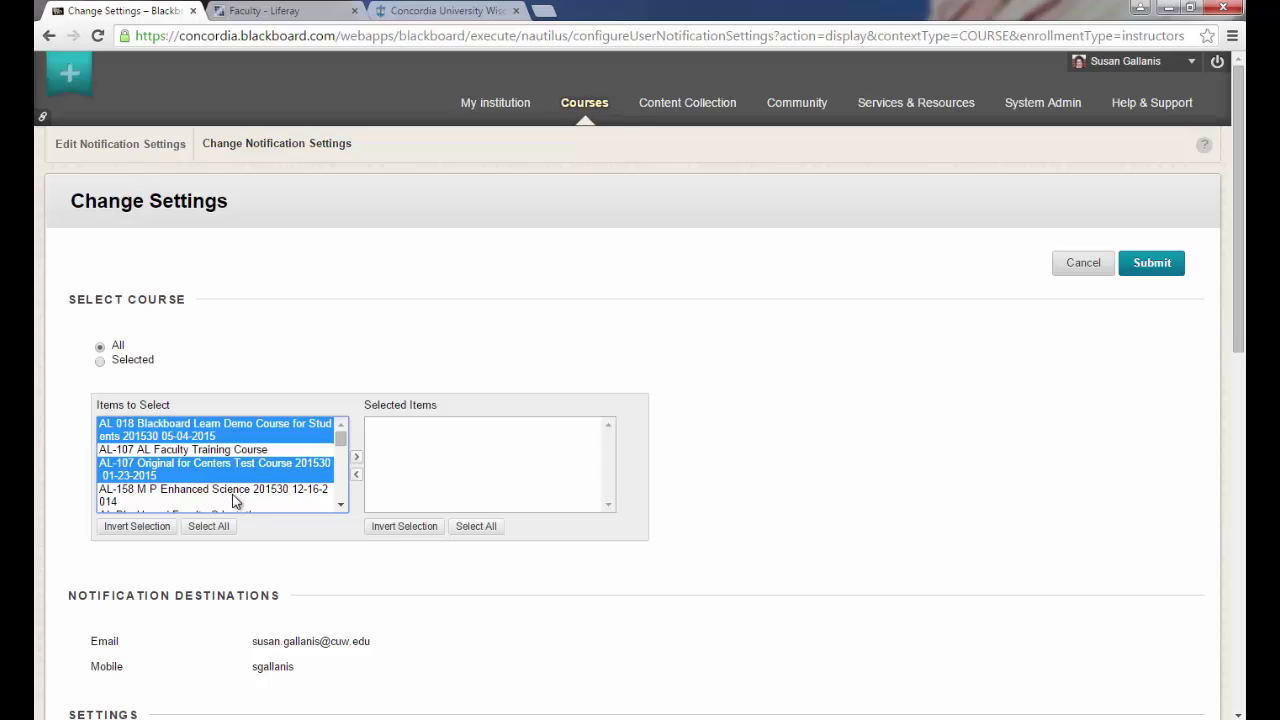
ctrl+click(234, 496)
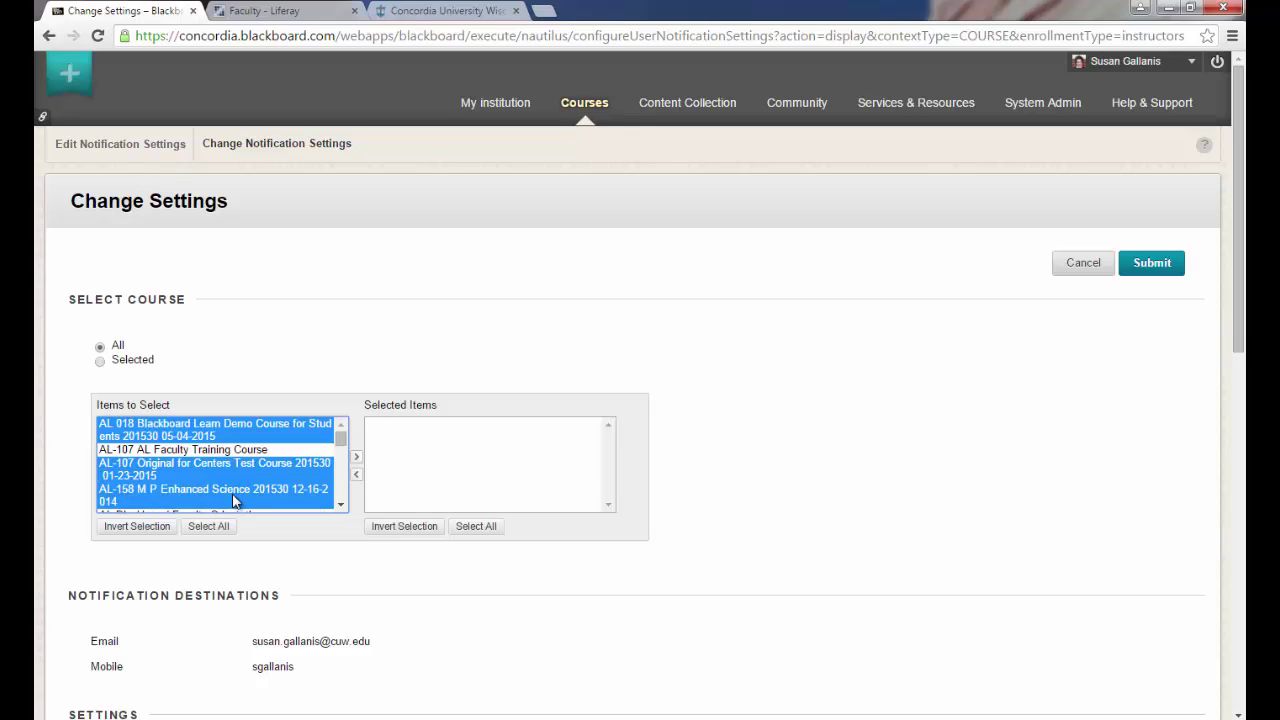
click(357, 462)
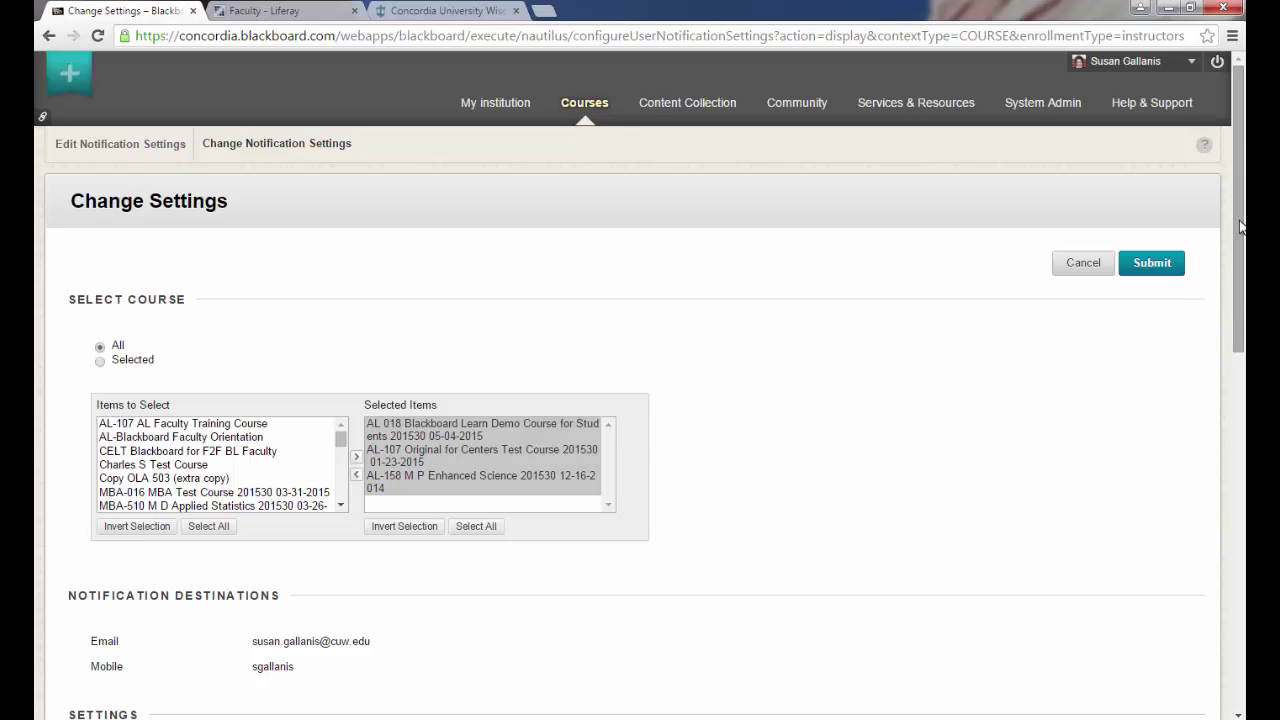
Scroll down to the Settings table showing the Assignment and Test Needs Grading email options
scroll(1241, 227, down, 3)
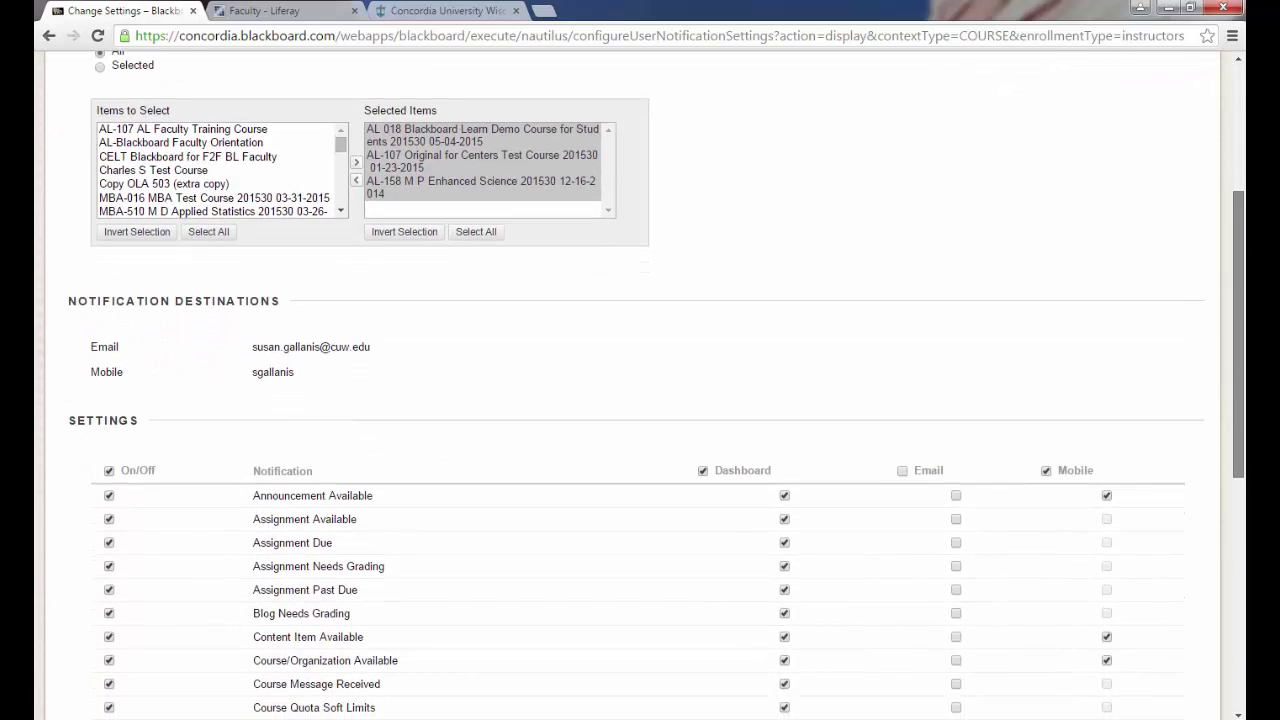
scroll(1241, 400, down, 4)
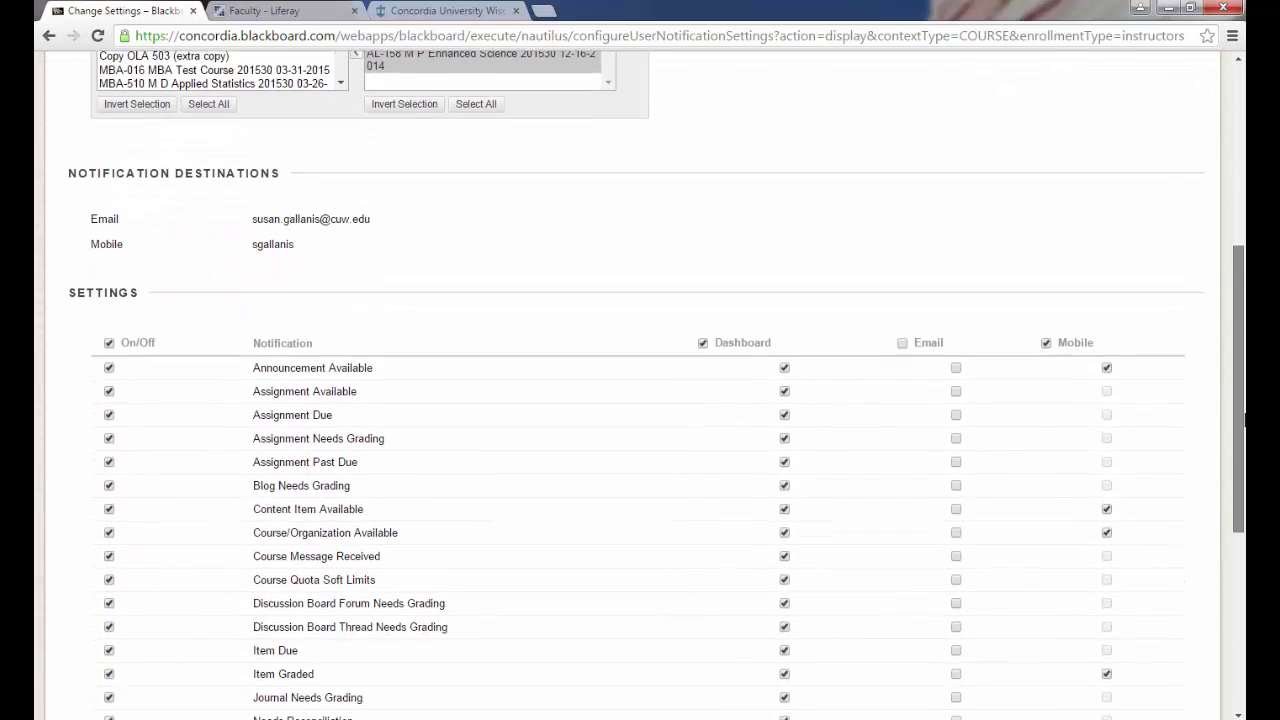
drag(1244, 505, 1244, 490)
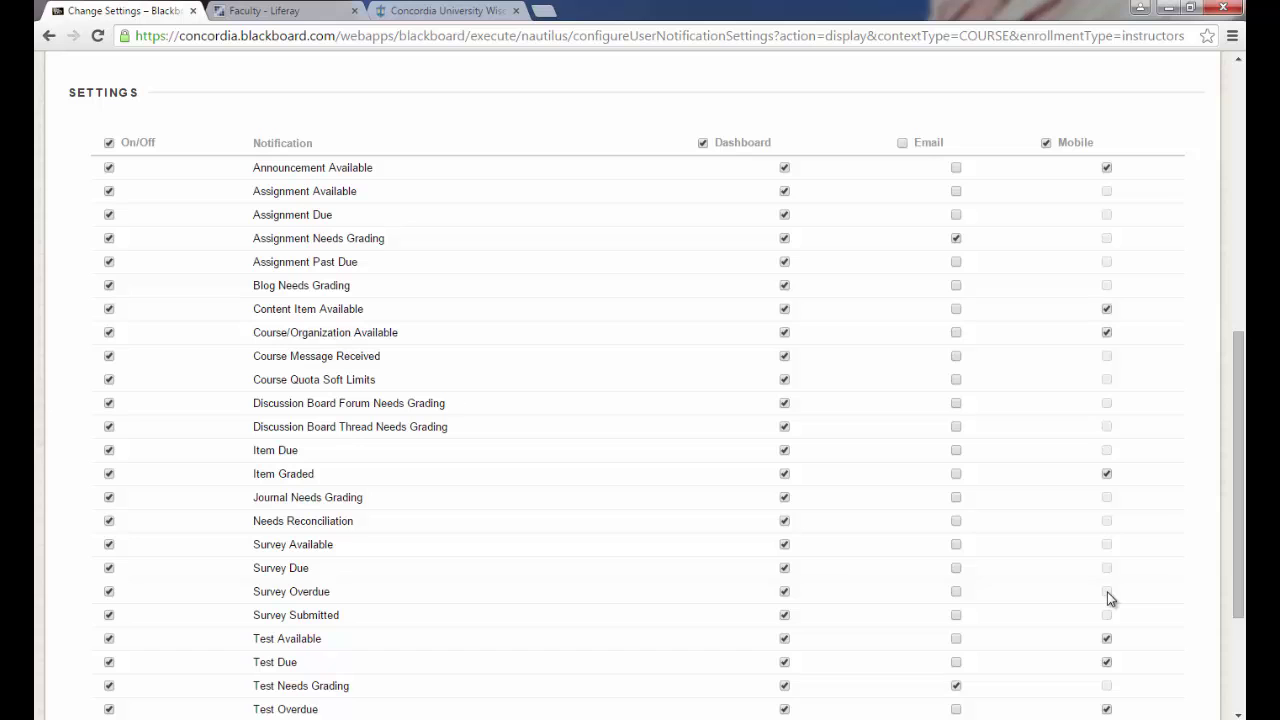
drag(1238, 518, 1242, 624)
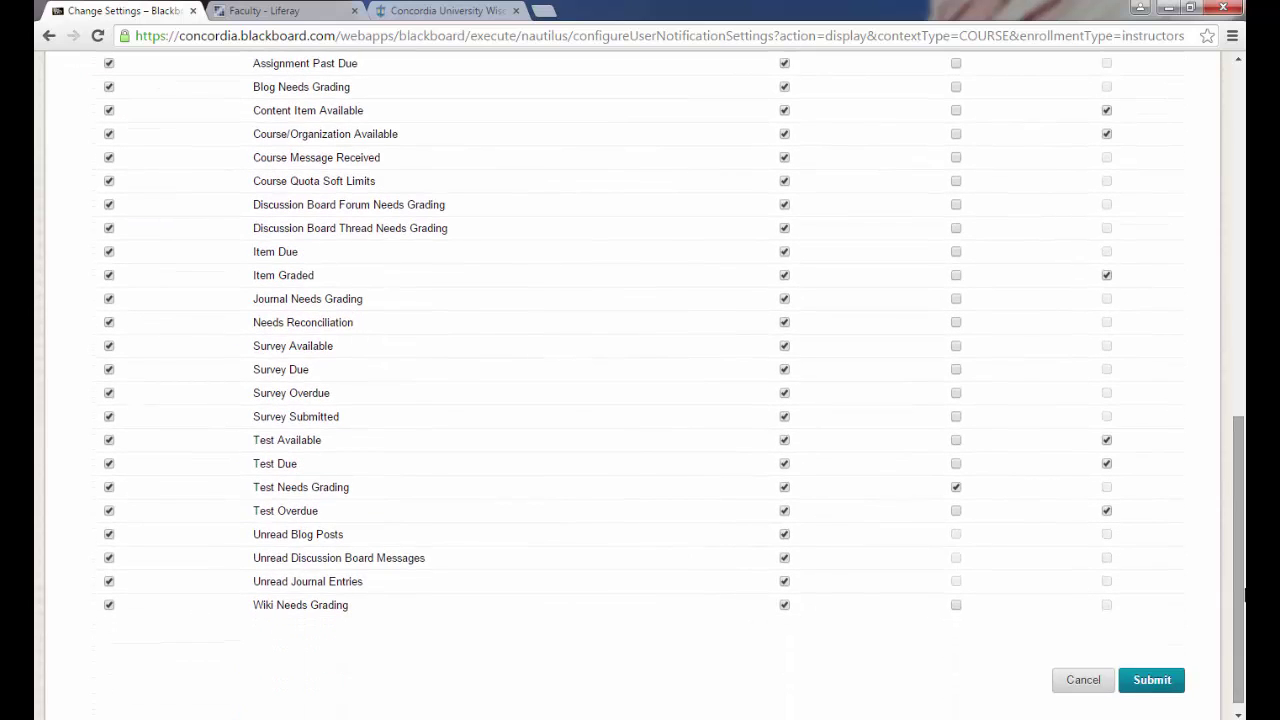
Submit the notification settings and confirm overwriting the selected courses' existing settings
click(1162, 685)
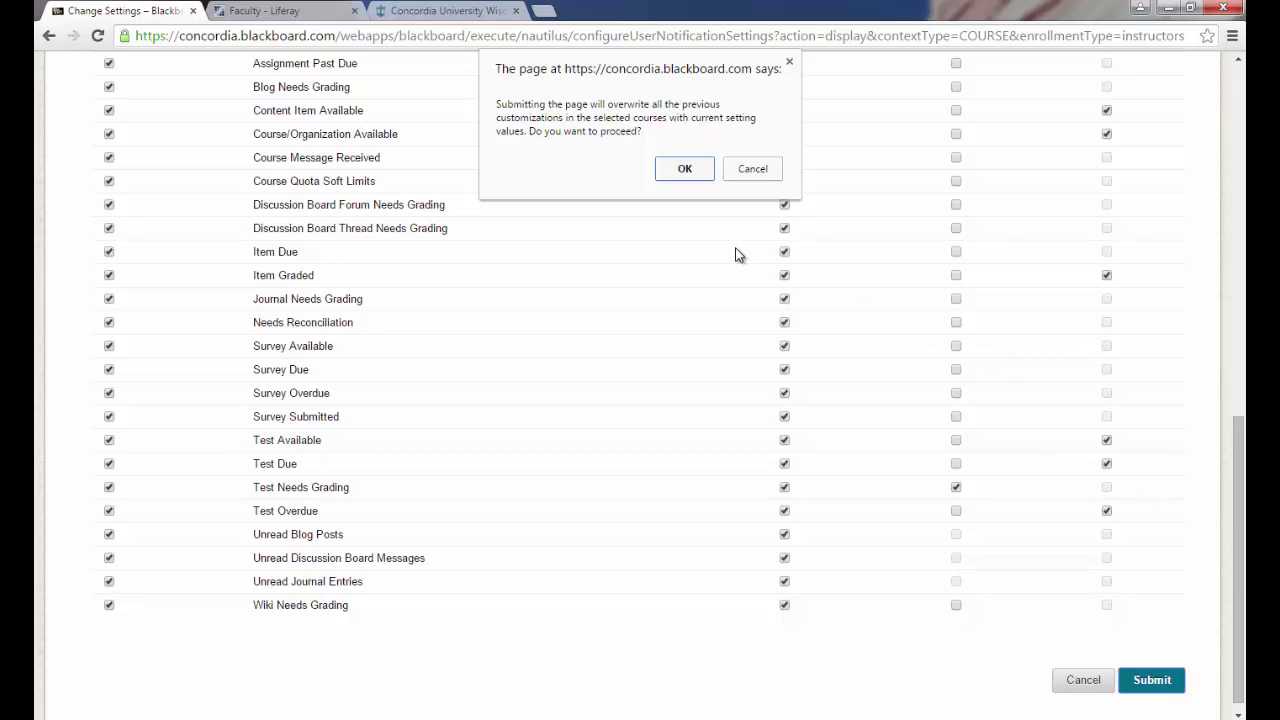
click(685, 168)
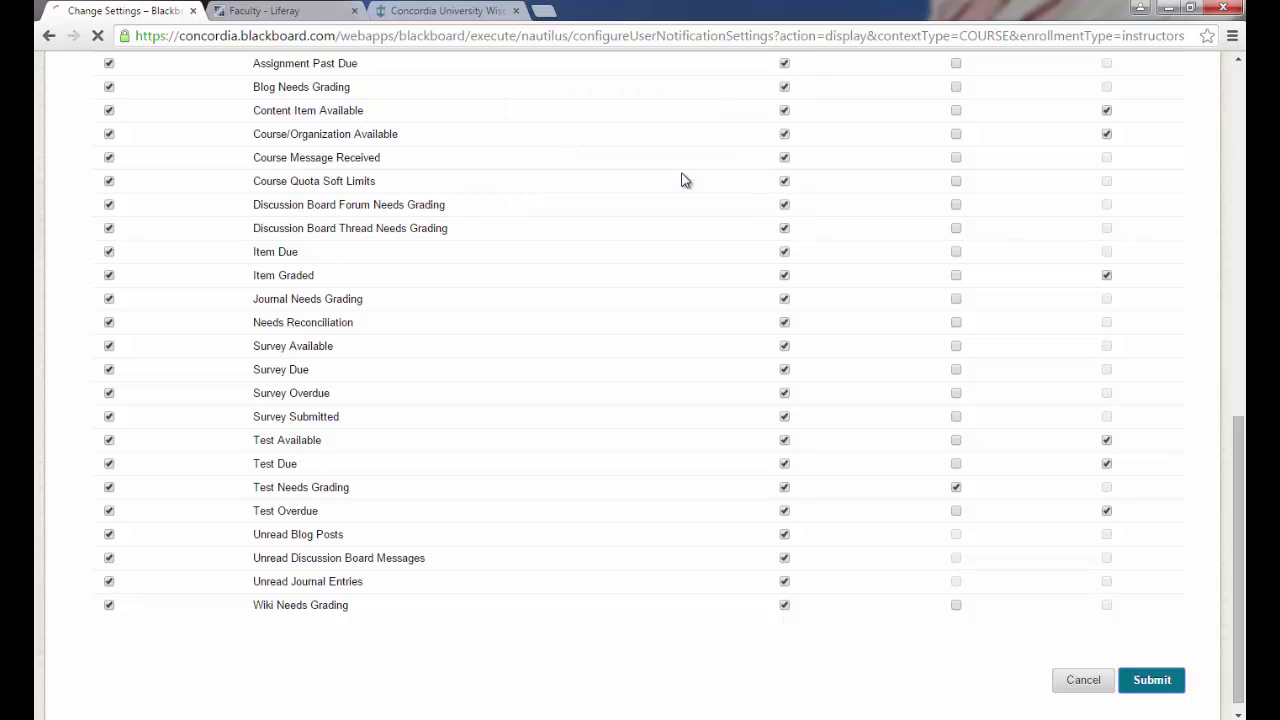
click(1153, 680)
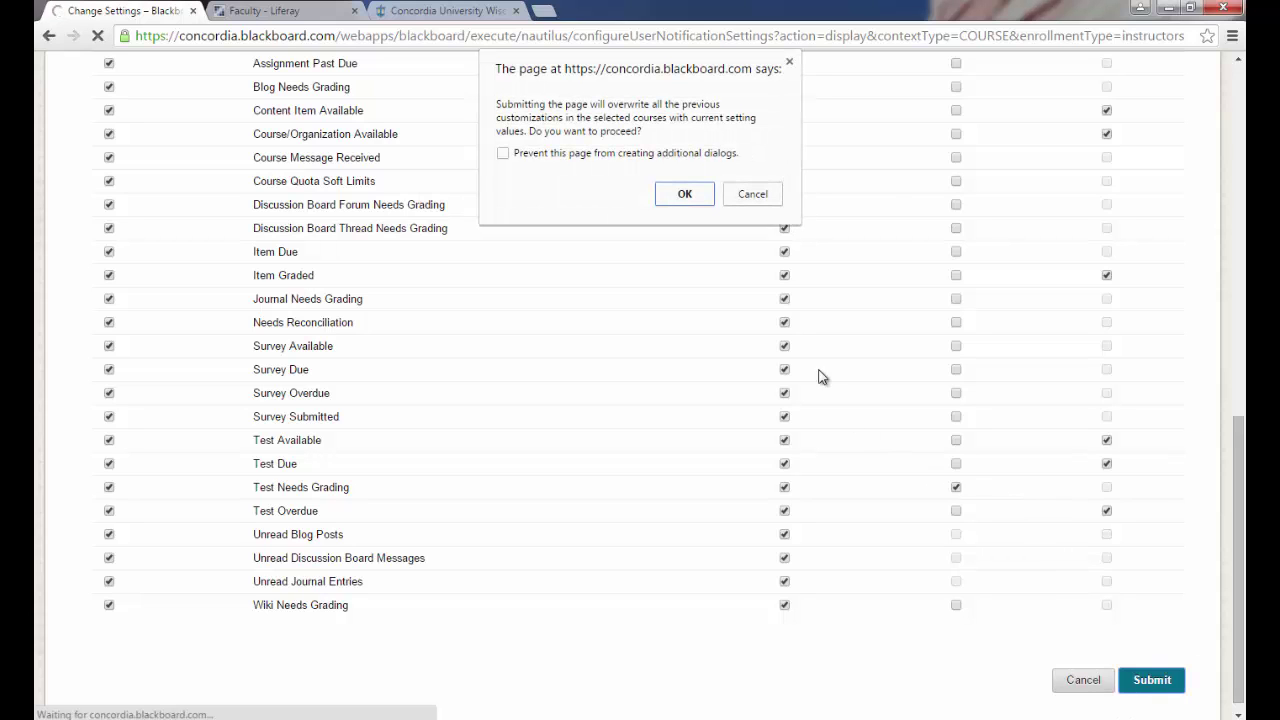
click(686, 195)
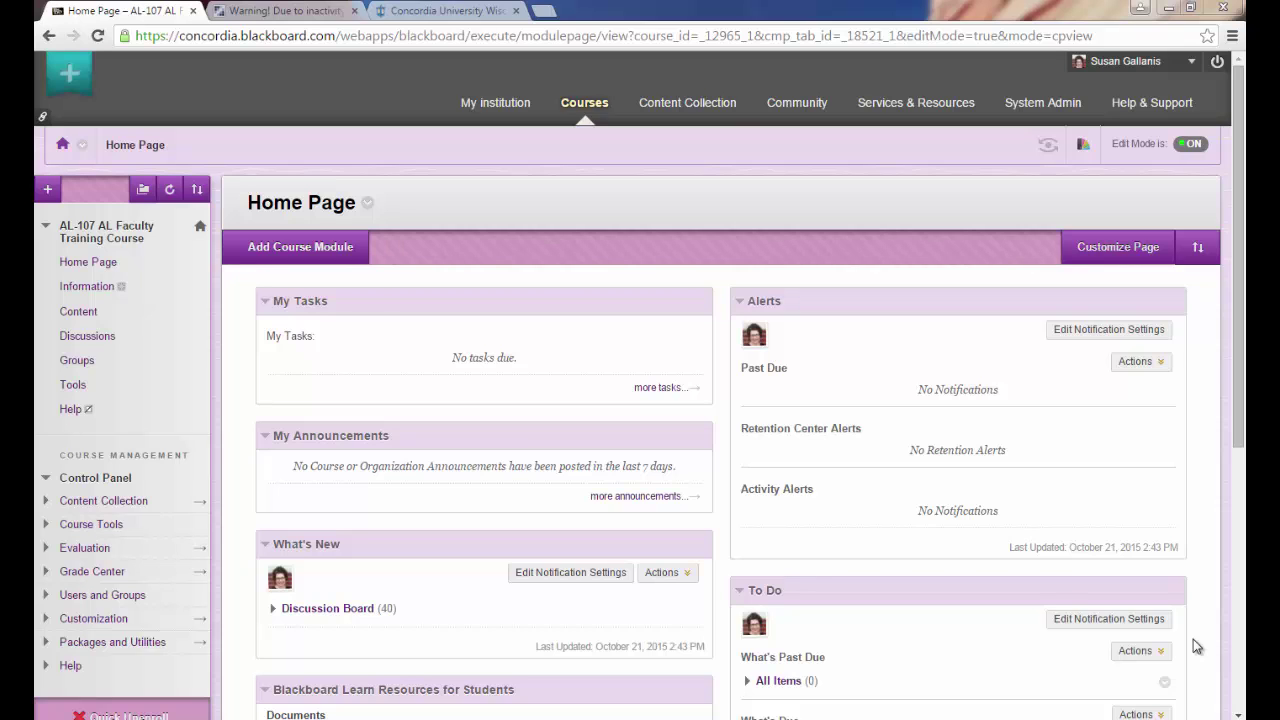
In the course Content area, choose Build Content > File for a new file item
click(79, 312)
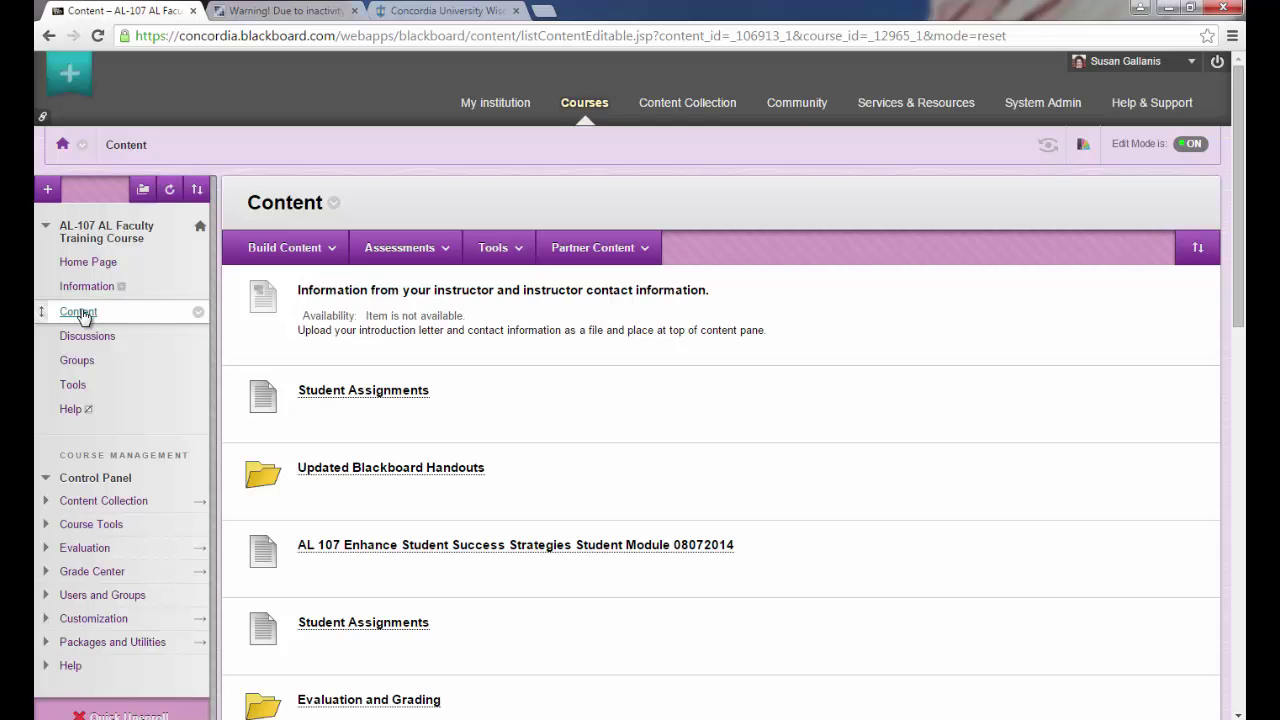
click(292, 249)
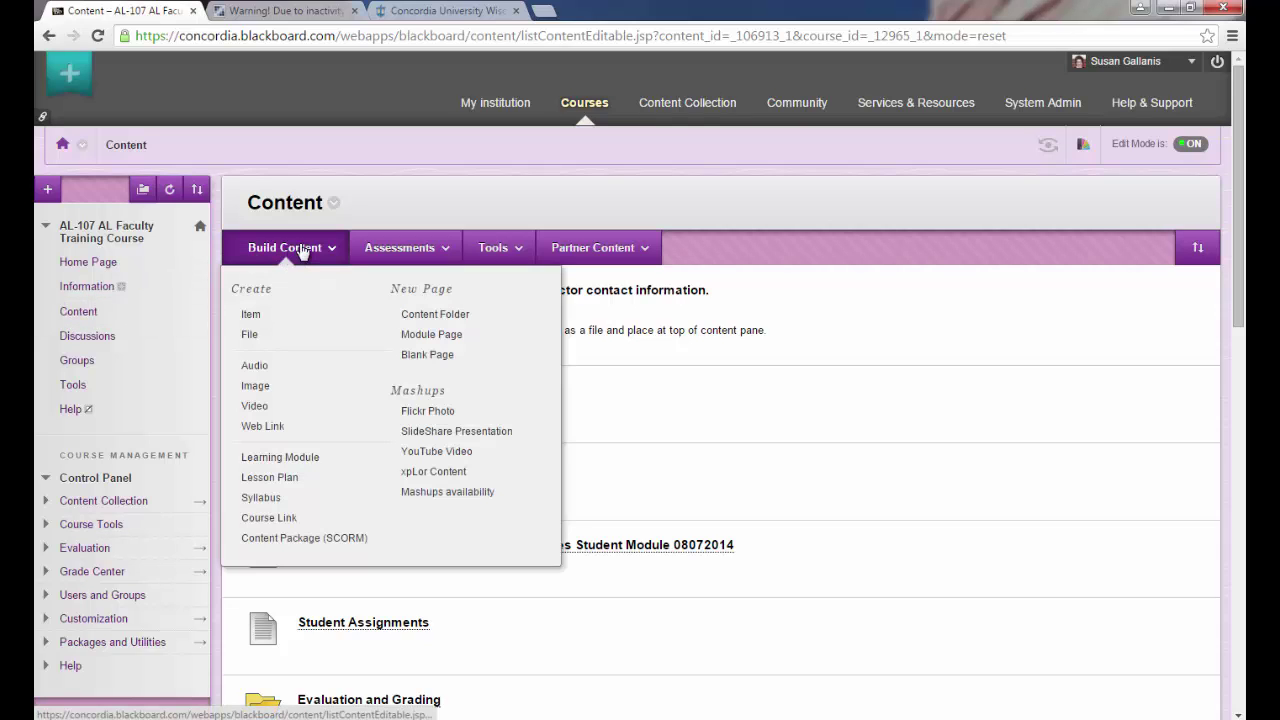
click(250, 337)
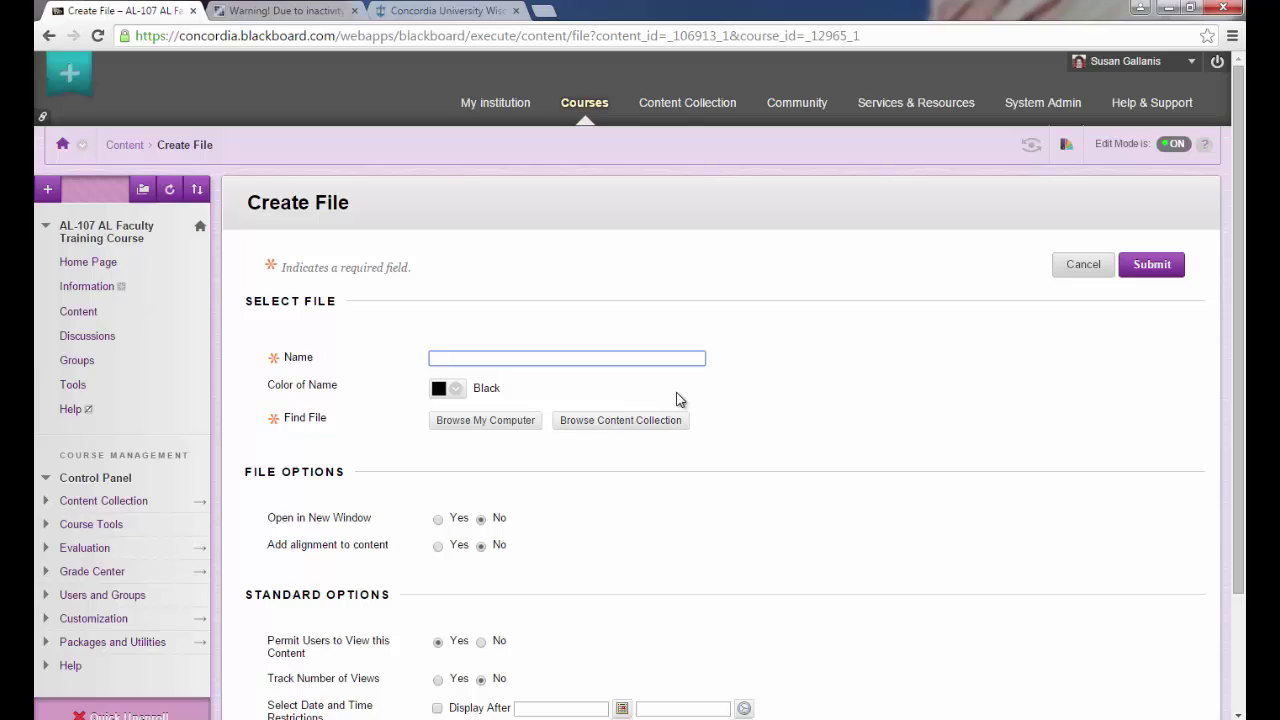
Create the 'Instructor Introduction and Contact Information' item with pools.docx from the Desktop attached
click(636, 379)
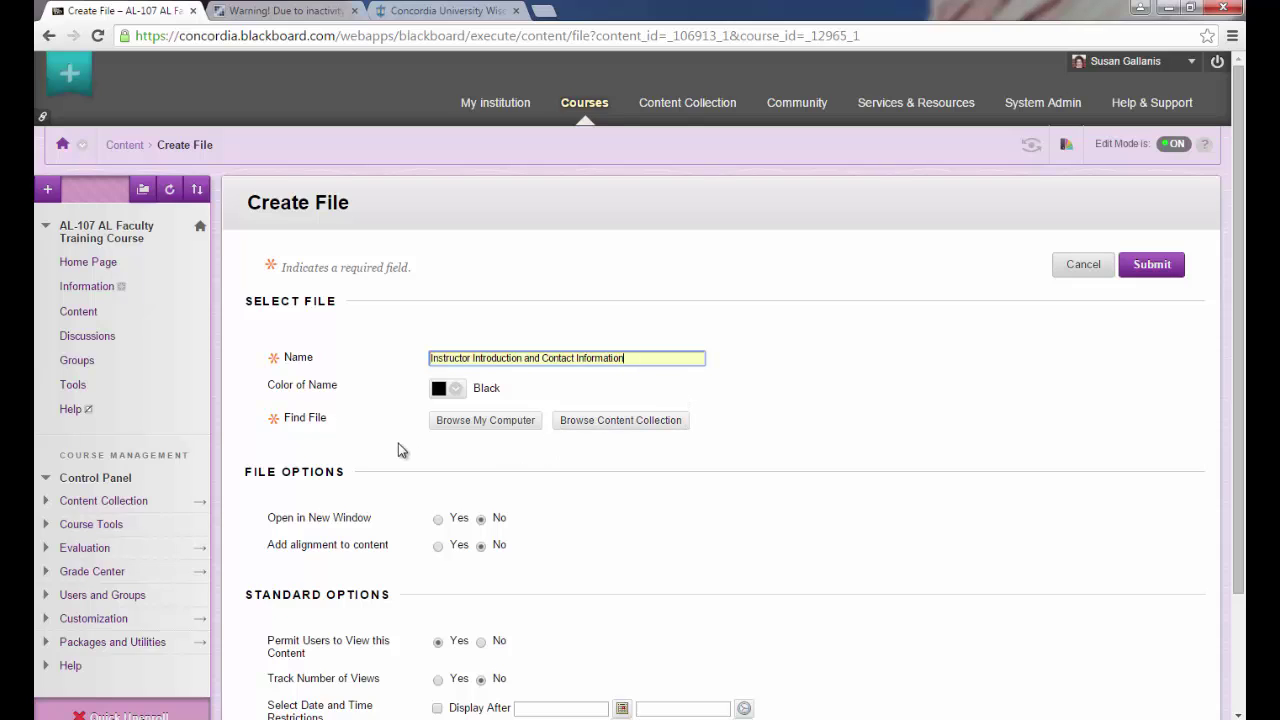
click(508, 422)
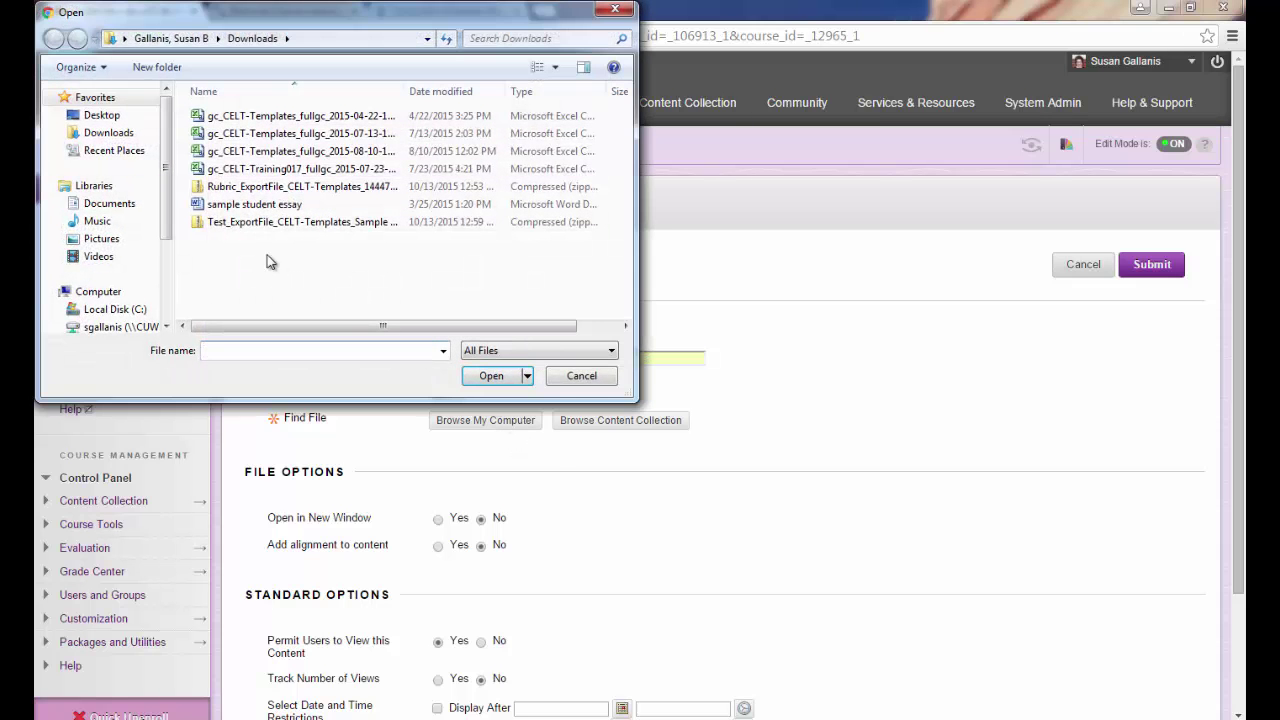
click(104, 116)
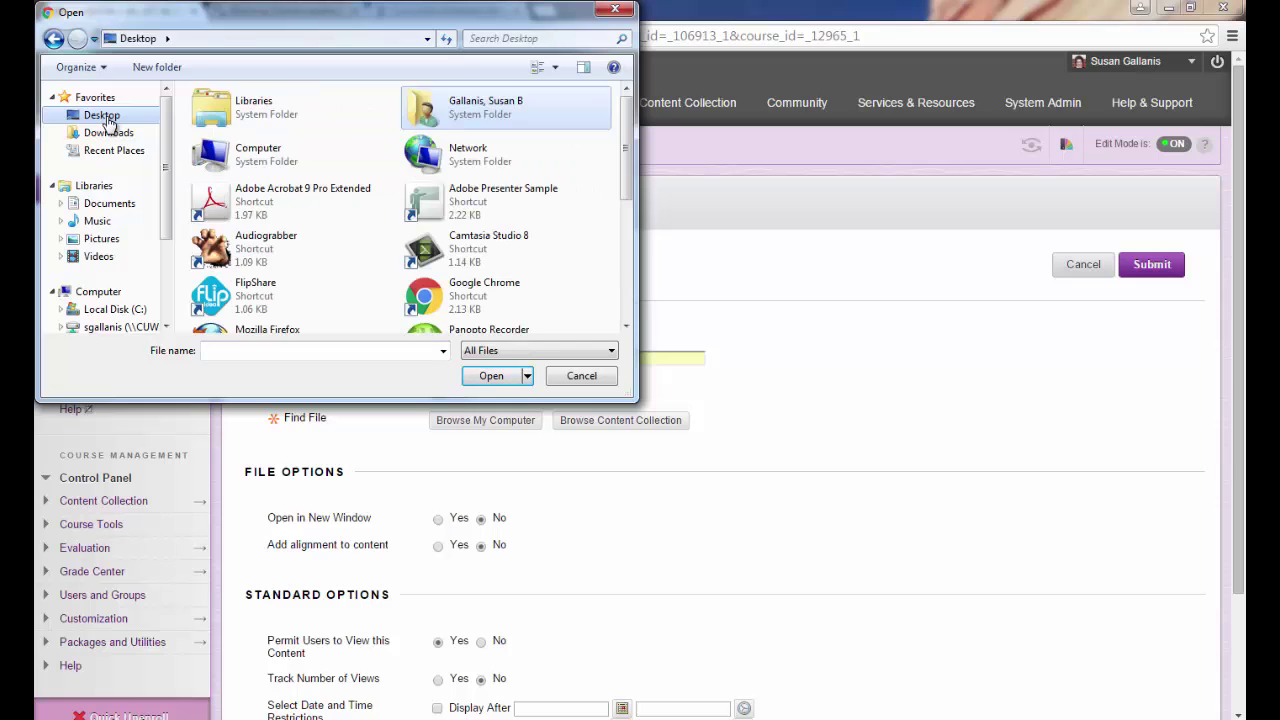
drag(627, 146, 675, 289)
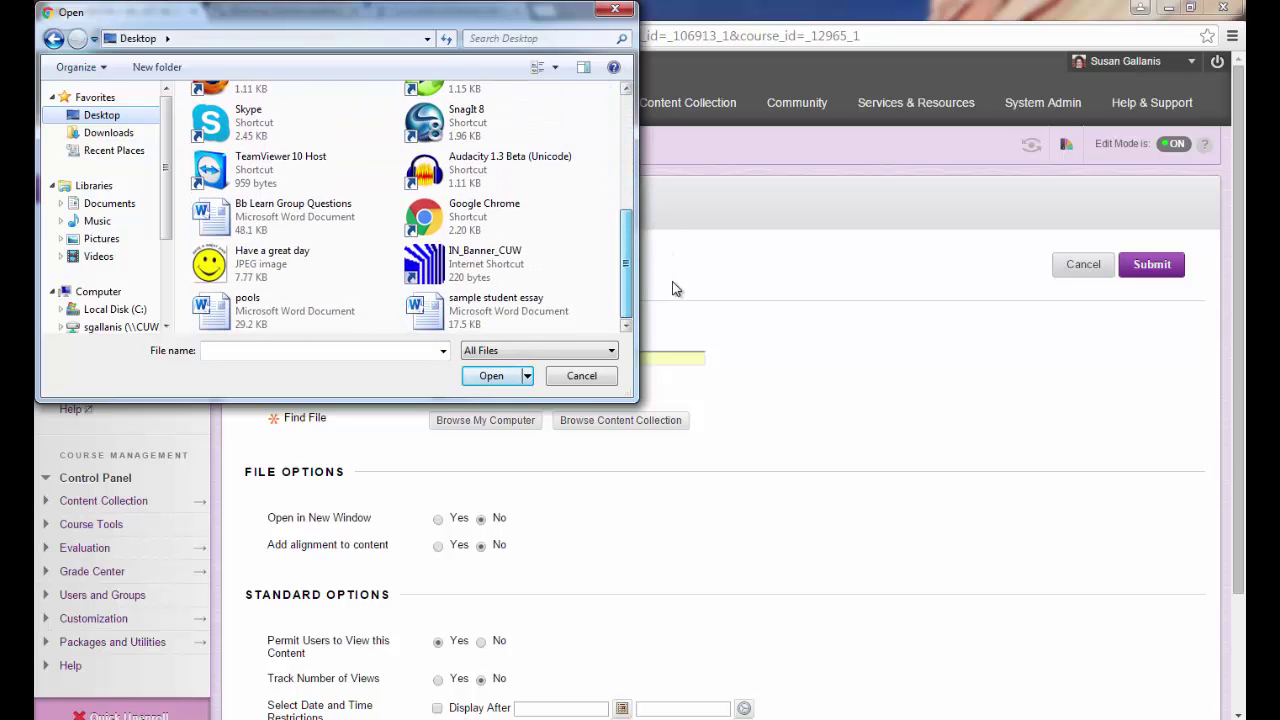
click(250, 315)
click(488, 376)
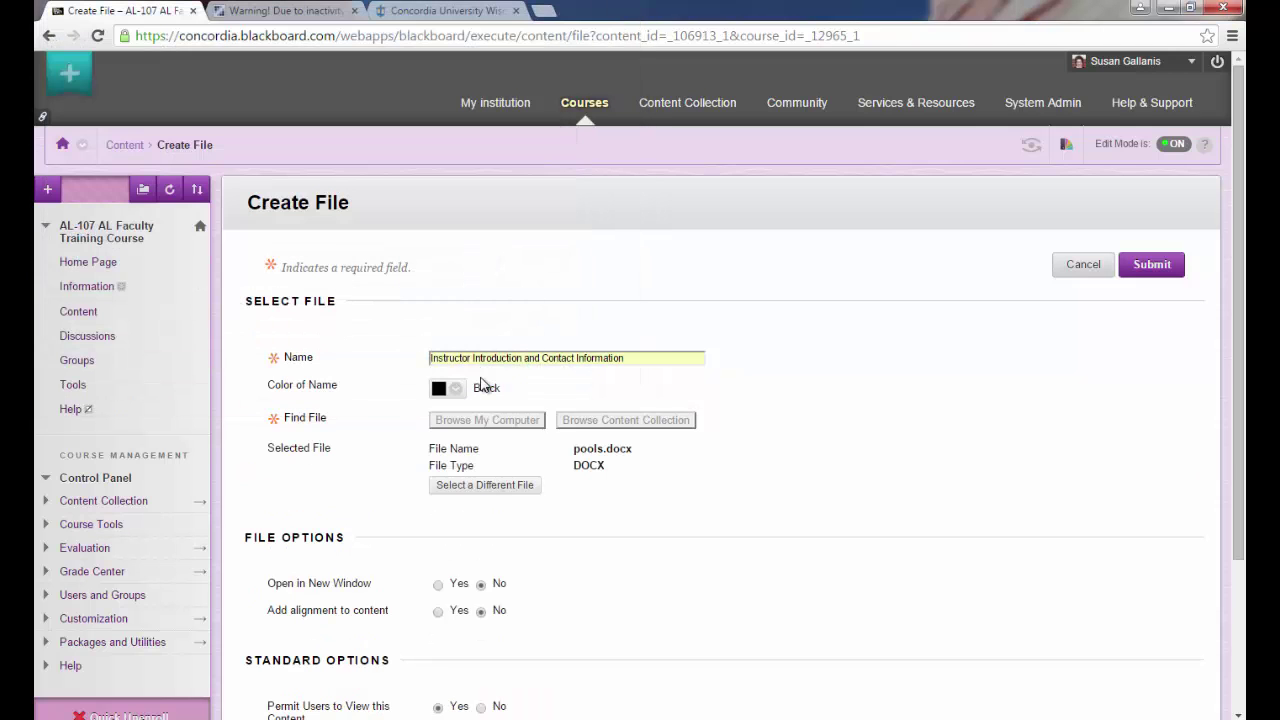
scroll(868, 538, down, 1)
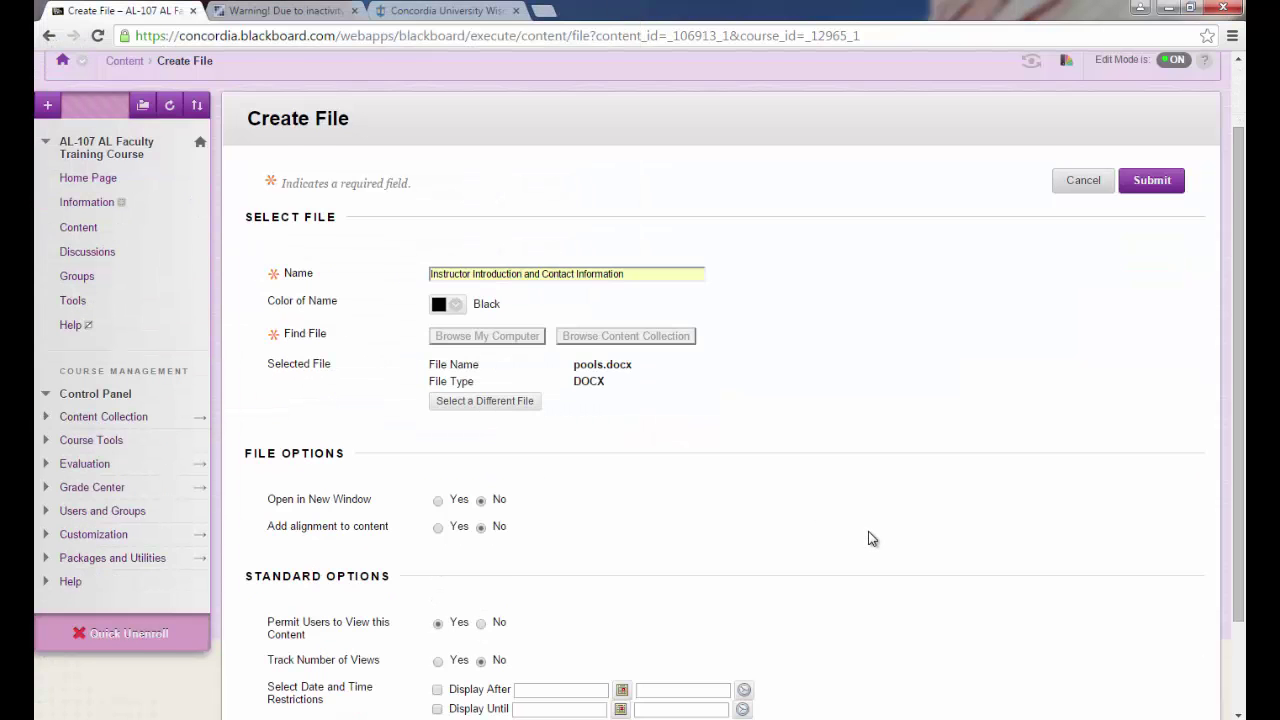
scroll(868, 538, down, 1)
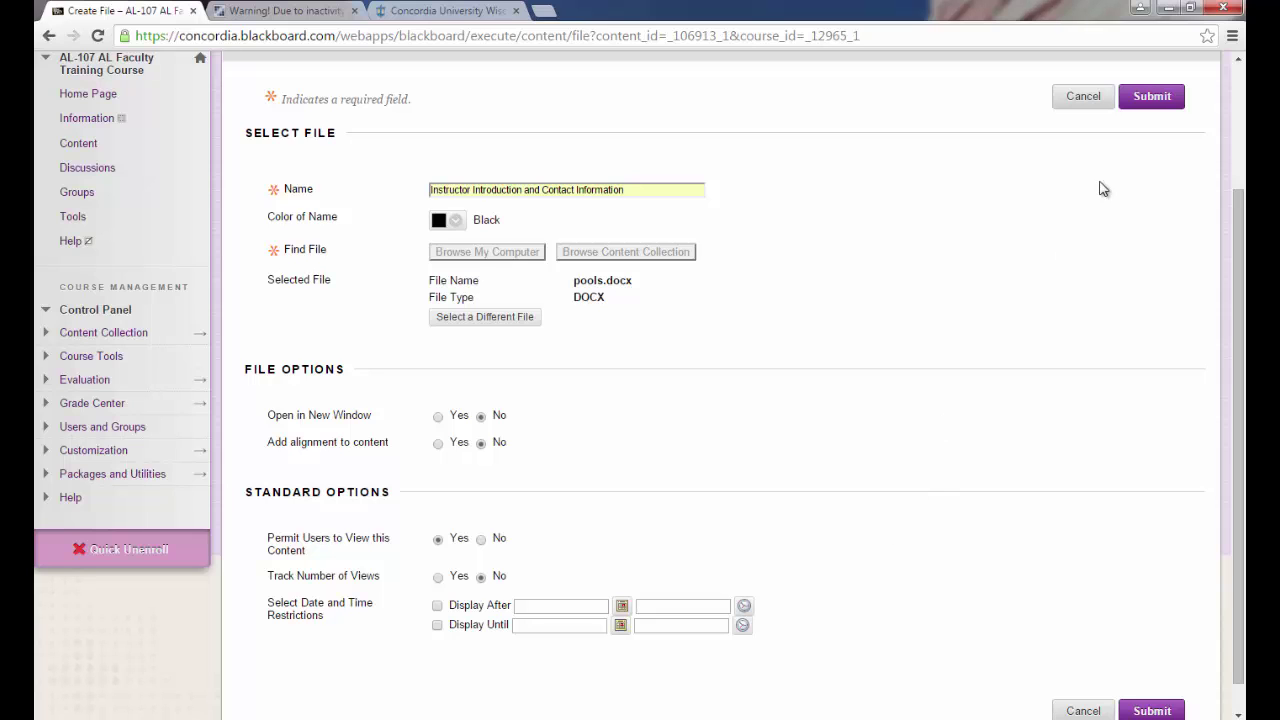
click(1150, 97)
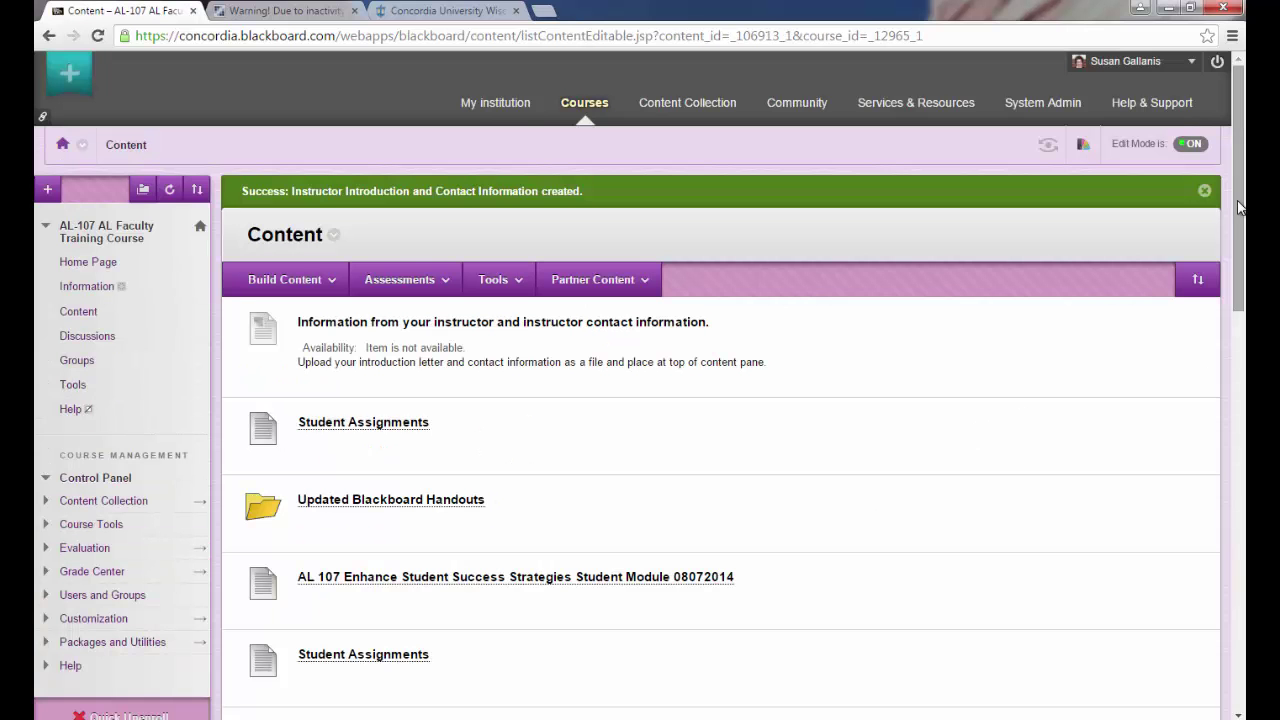
Drag the Instructor Introduction and Contact Information item above Session I to the top of Content
scroll(1138, 109, down, 2)
drag(1244, 265, 1234, 623)
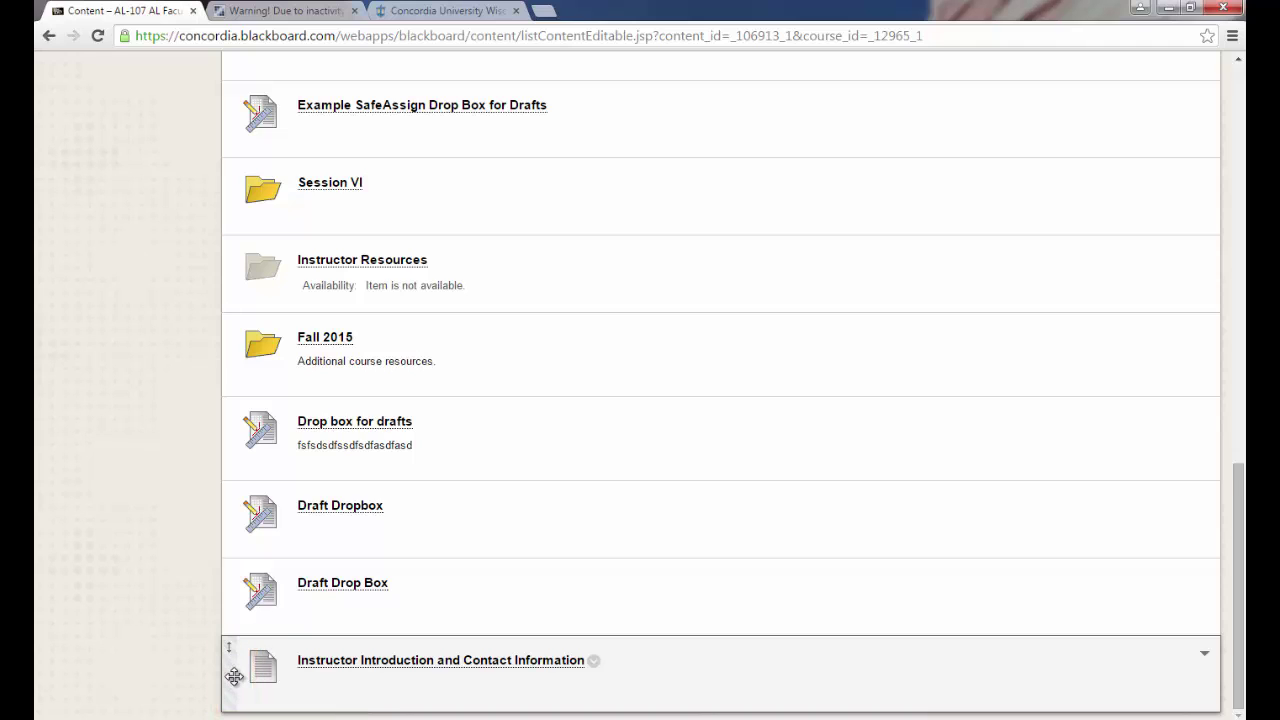
drag(234, 677, 245, 114)
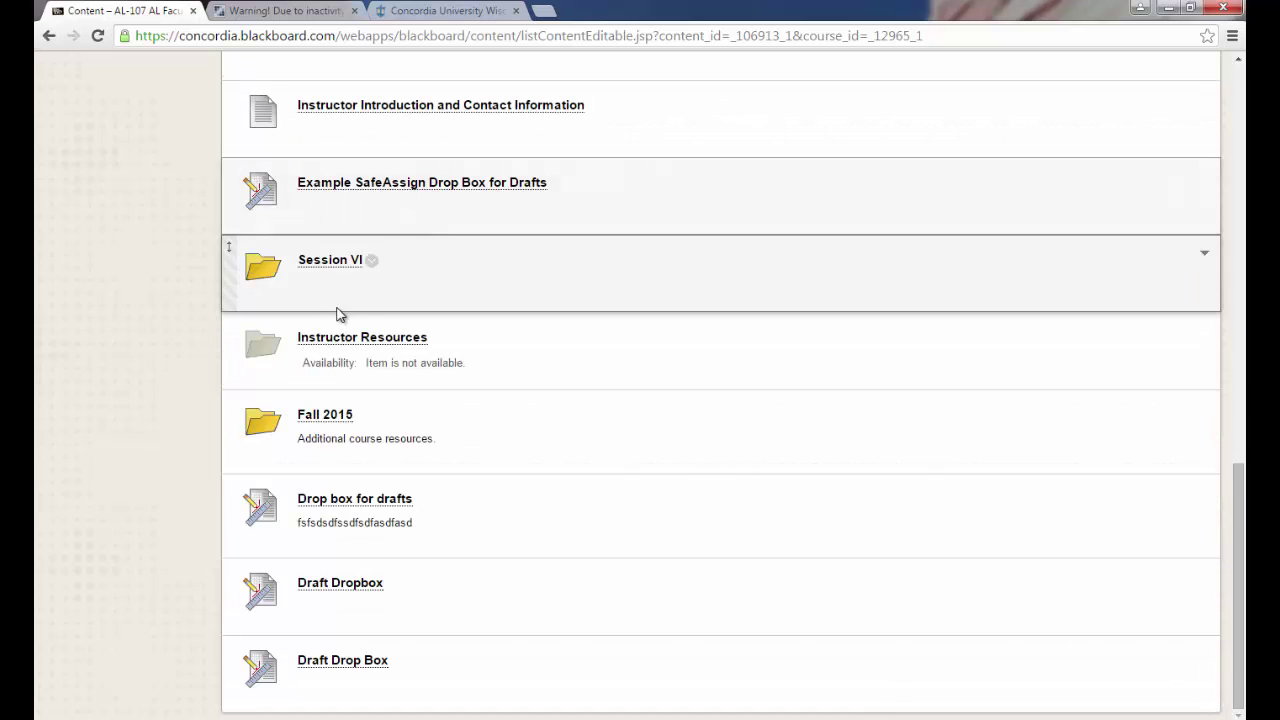
scroll(337, 318, up, 2)
scroll(335, 333, up, 1)
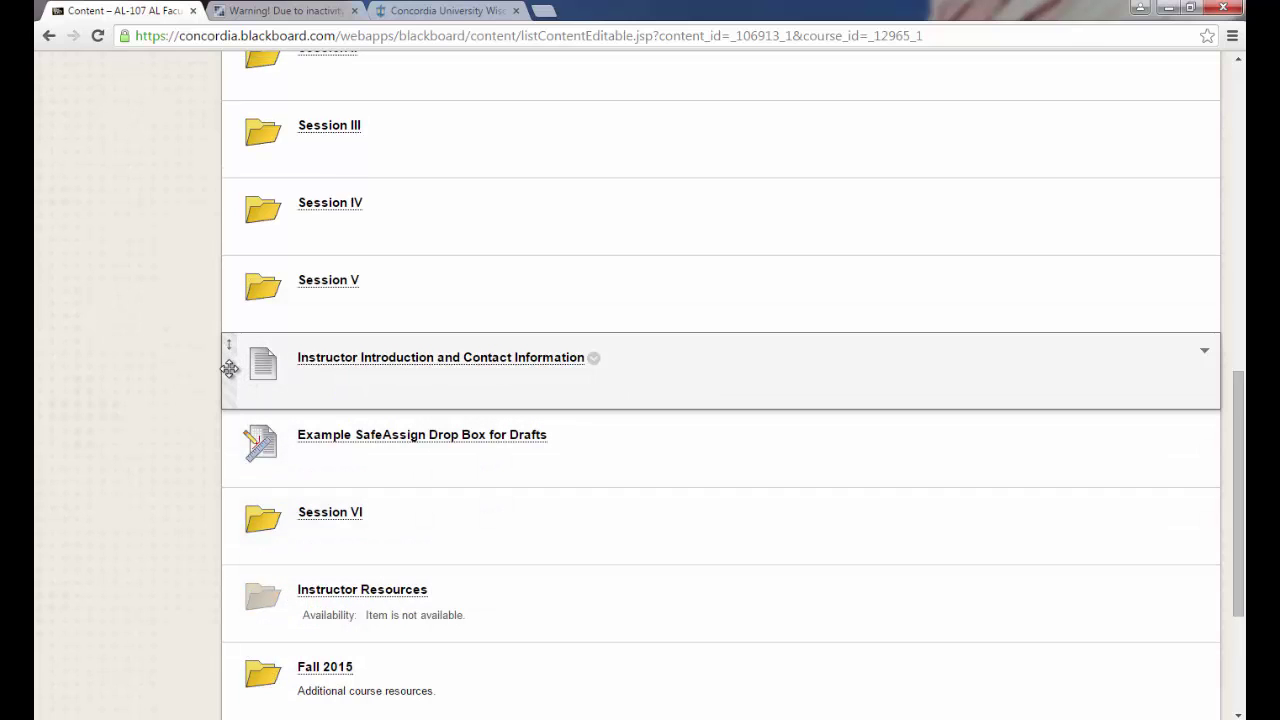
scroll(231, 366, up, 2)
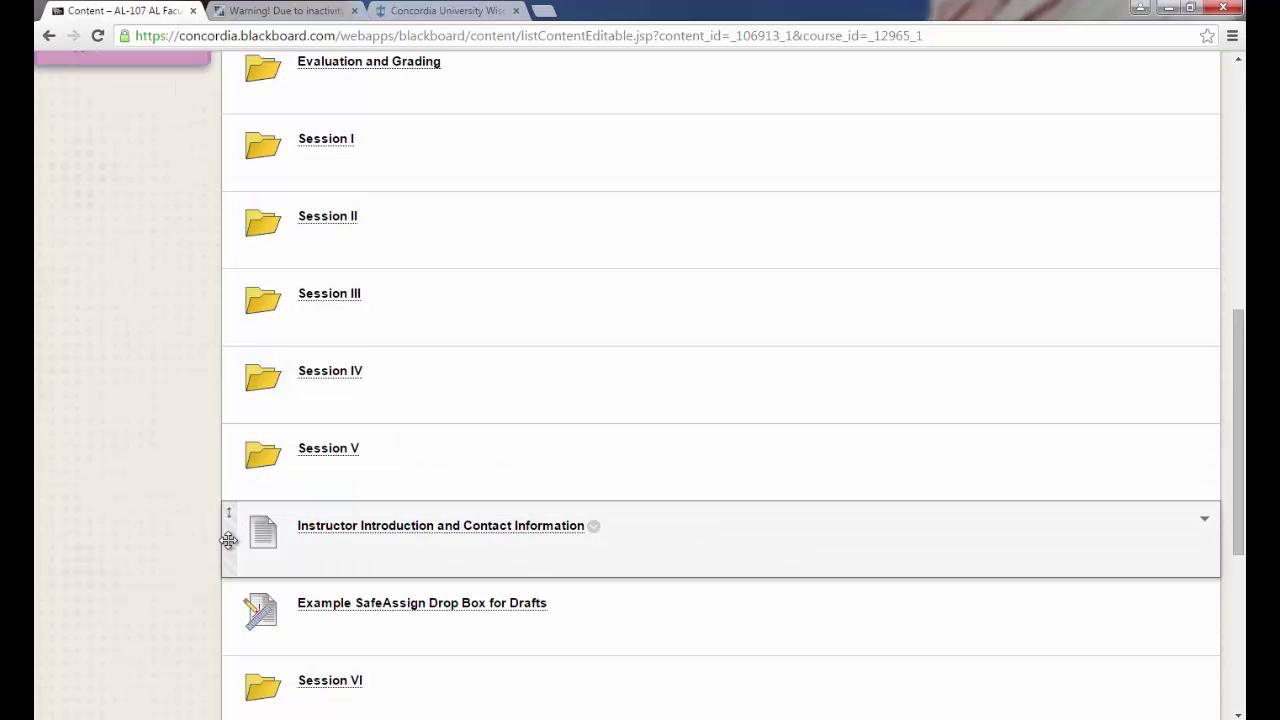
drag(225, 538, 280, 122)
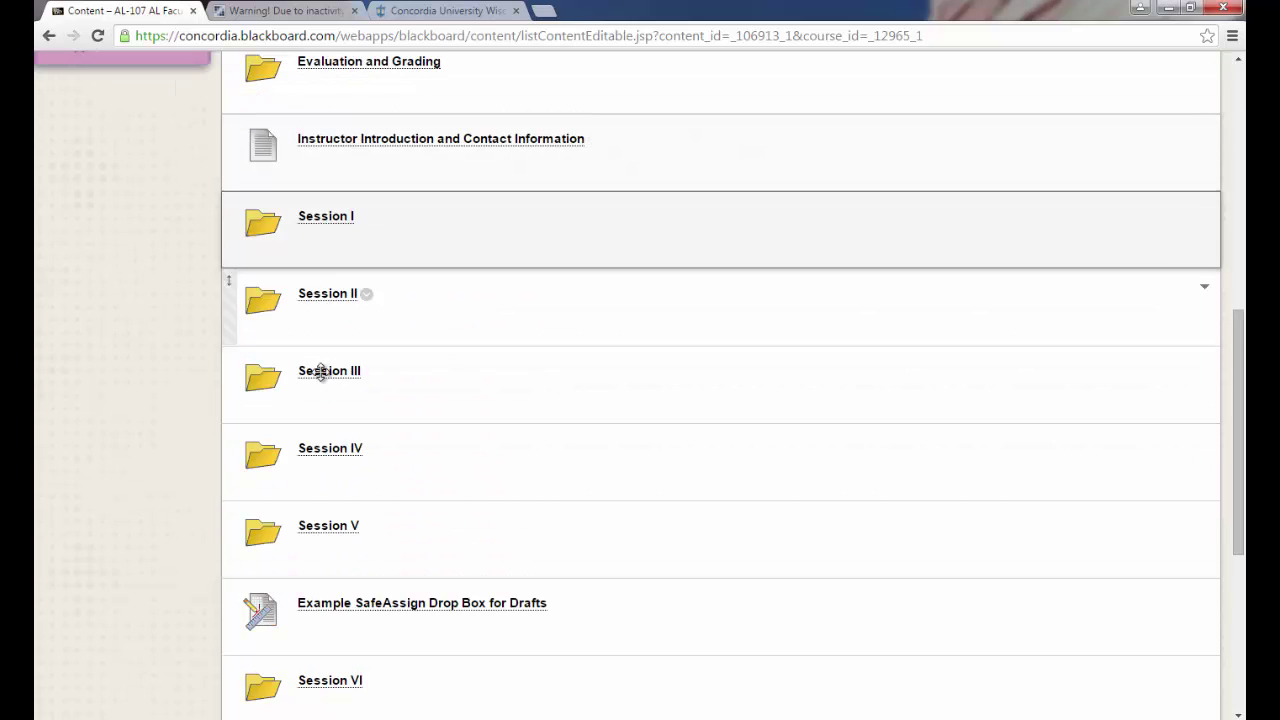
scroll(322, 388, up, 3)
scroll(322, 388, up, 1)
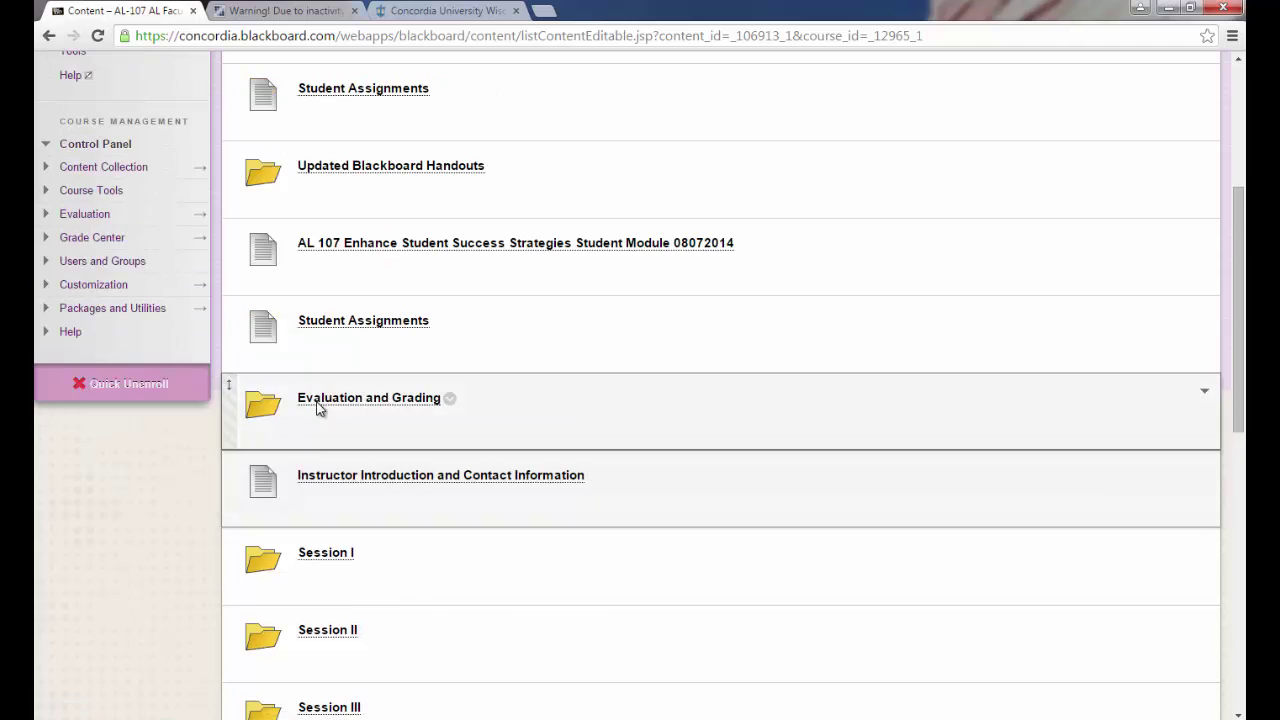
drag(232, 484, 258, 80)
scroll(342, 288, up, 2)
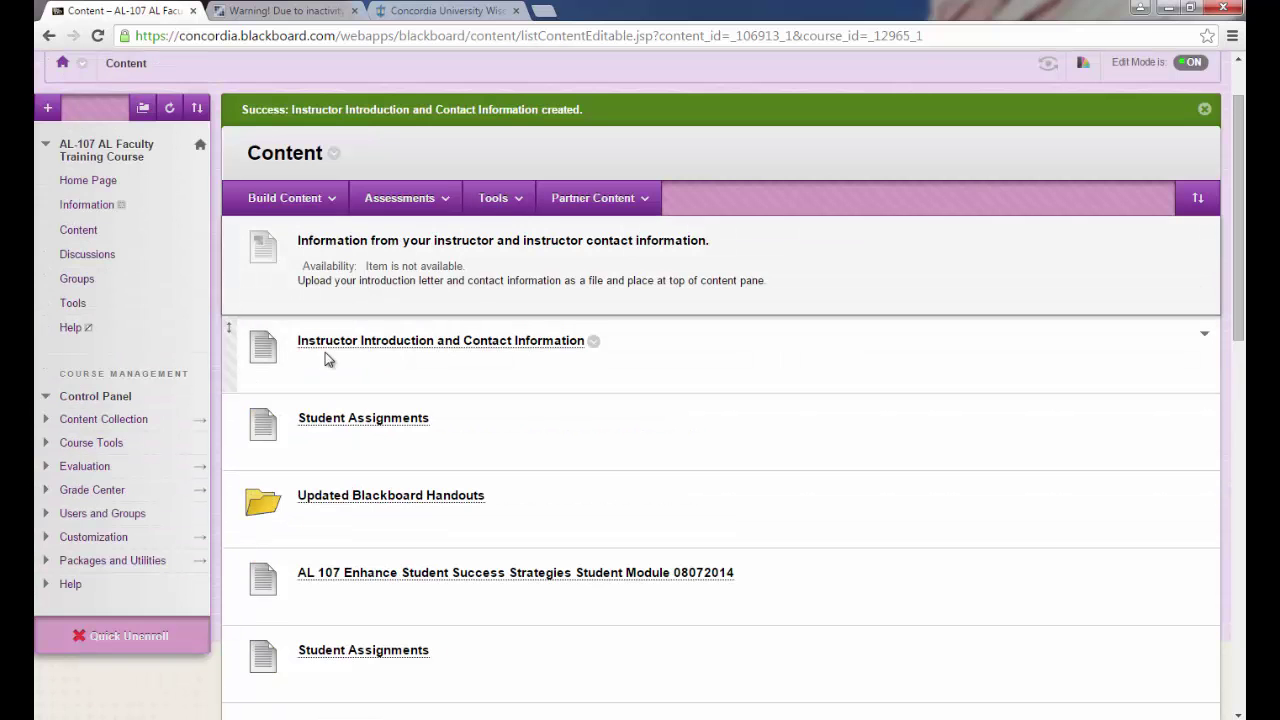
drag(237, 340, 244, 240)
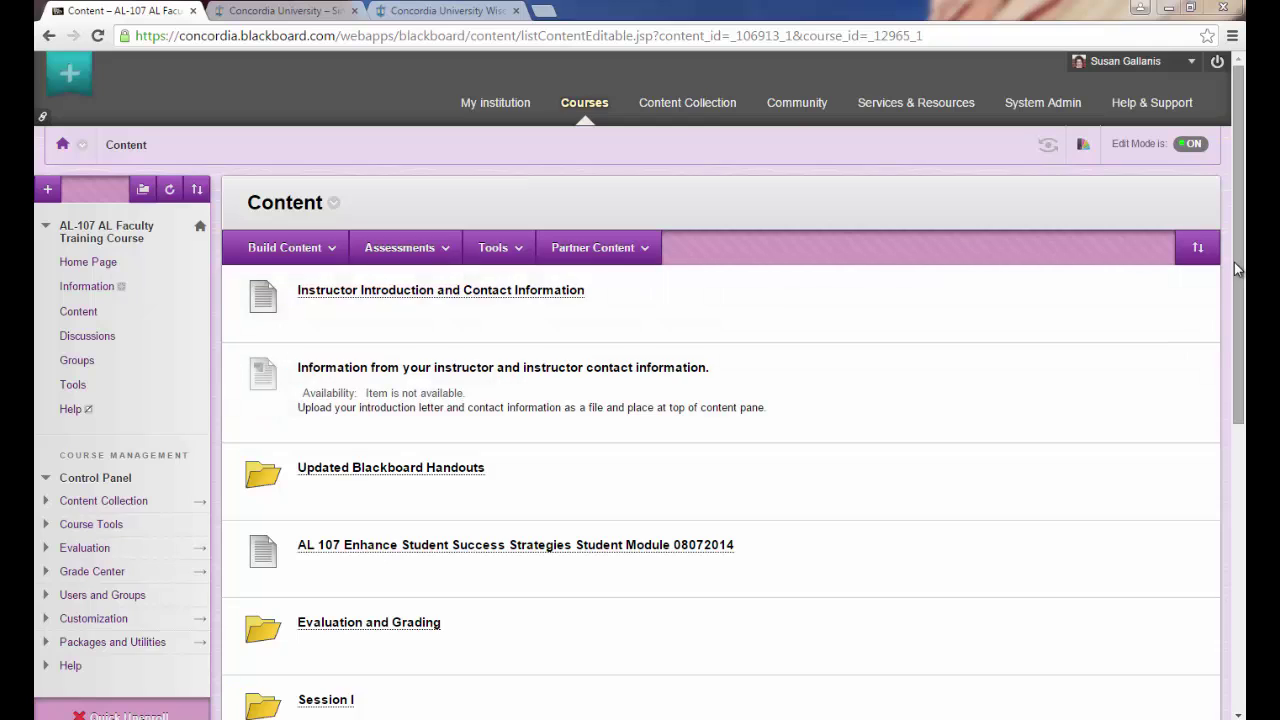
drag(1239, 309, 1241, 594)
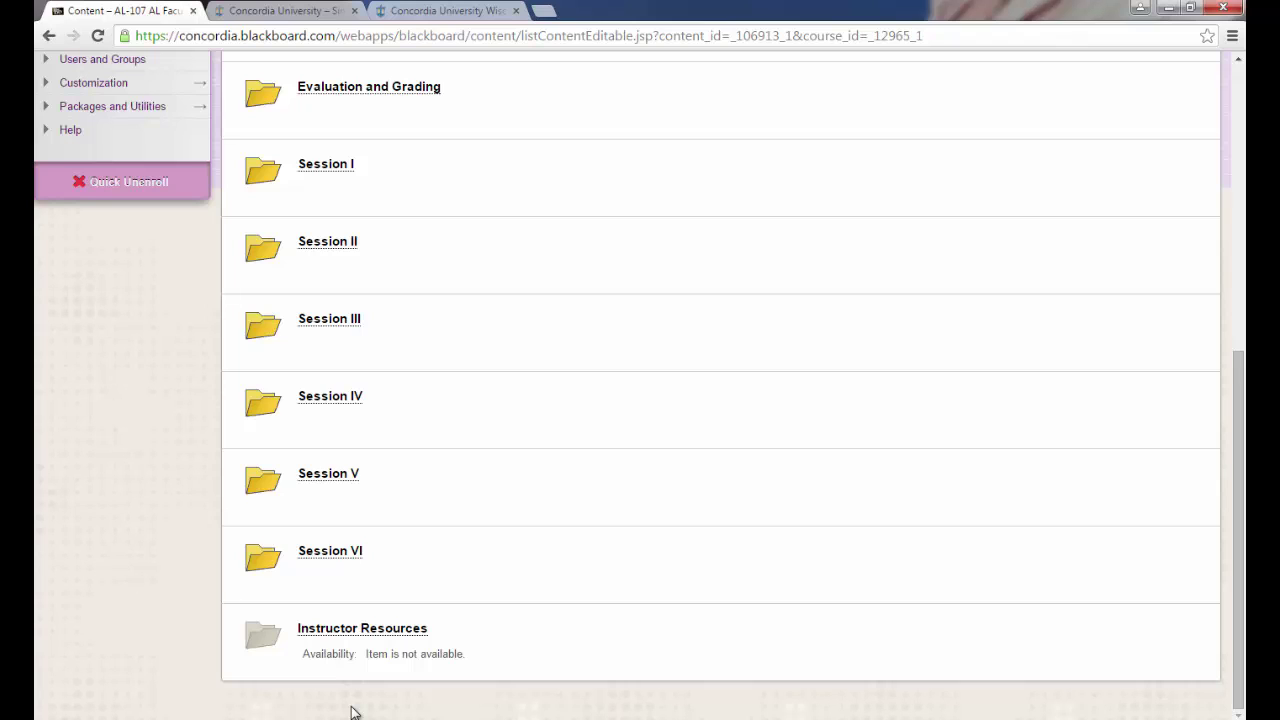
Go into the Instructor Resources folder and show the Build Content menu
click(387, 630)
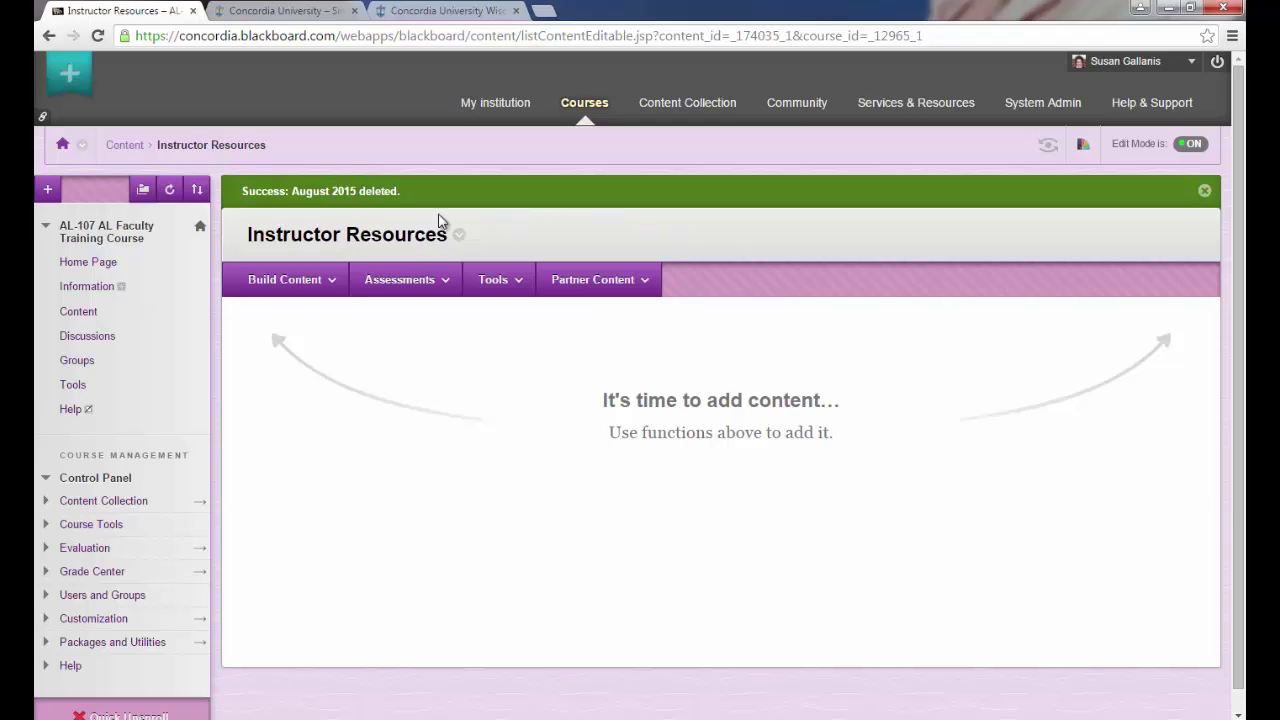
click(295, 279)
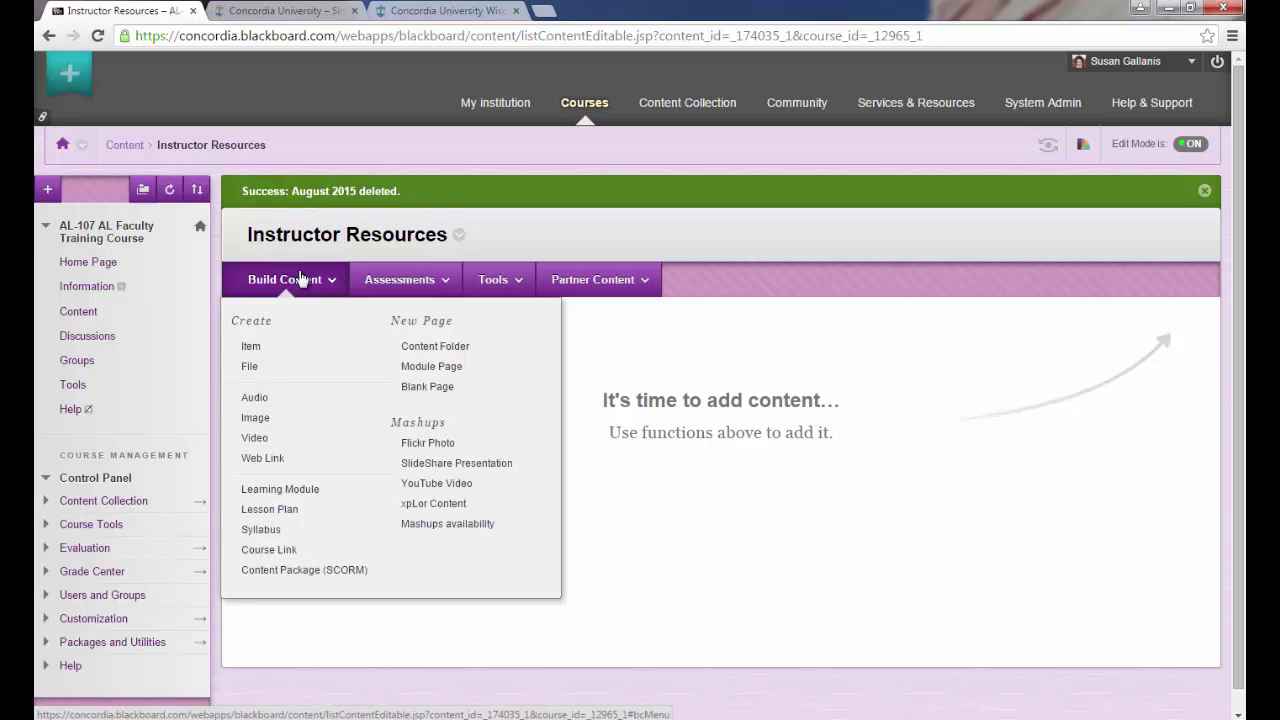
Create a 'PowerPoint Presentations' content folder with placeholder description text and save it
click(465, 350)
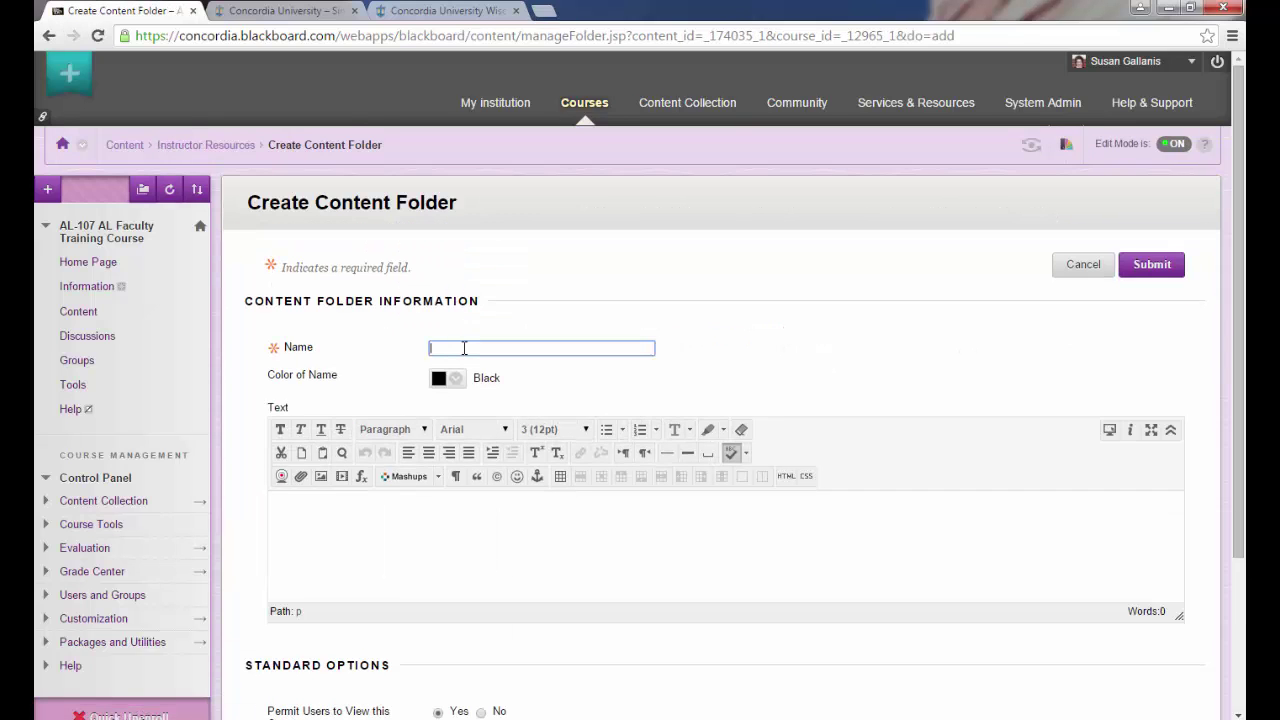
text(PowerPoint Presentations)
scroll(840, 345, down, 2)
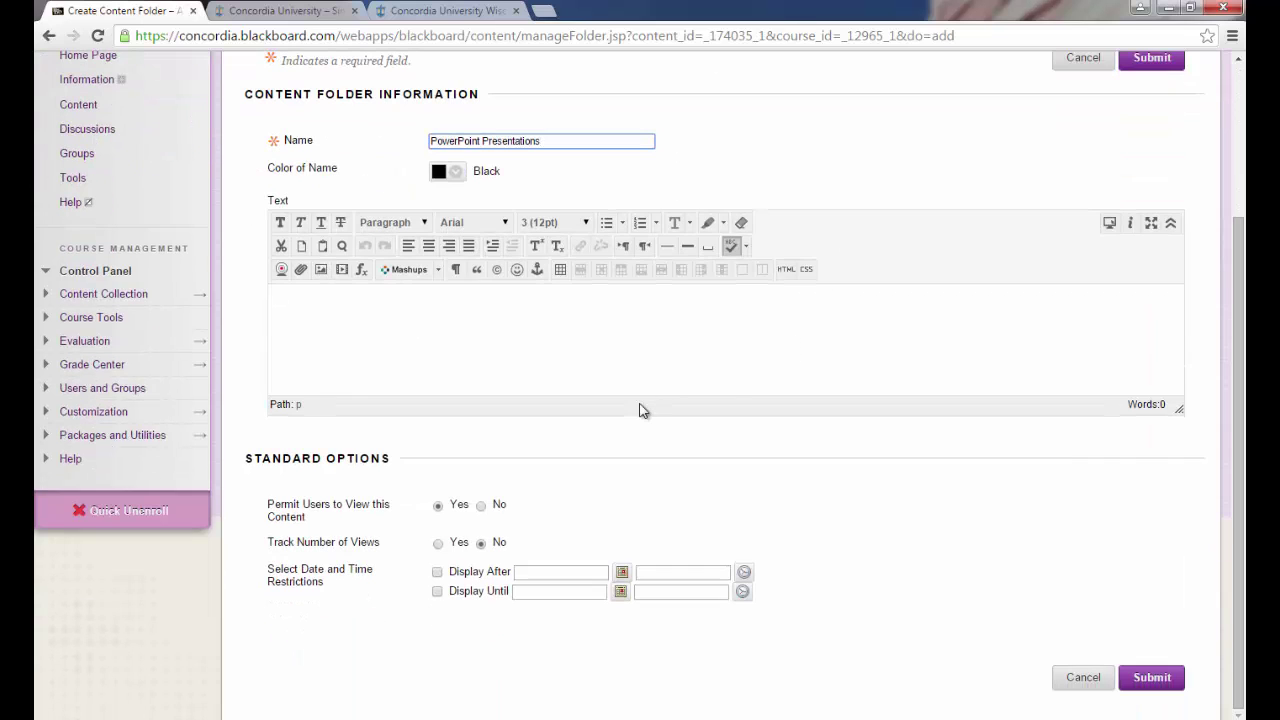
click(534, 335)
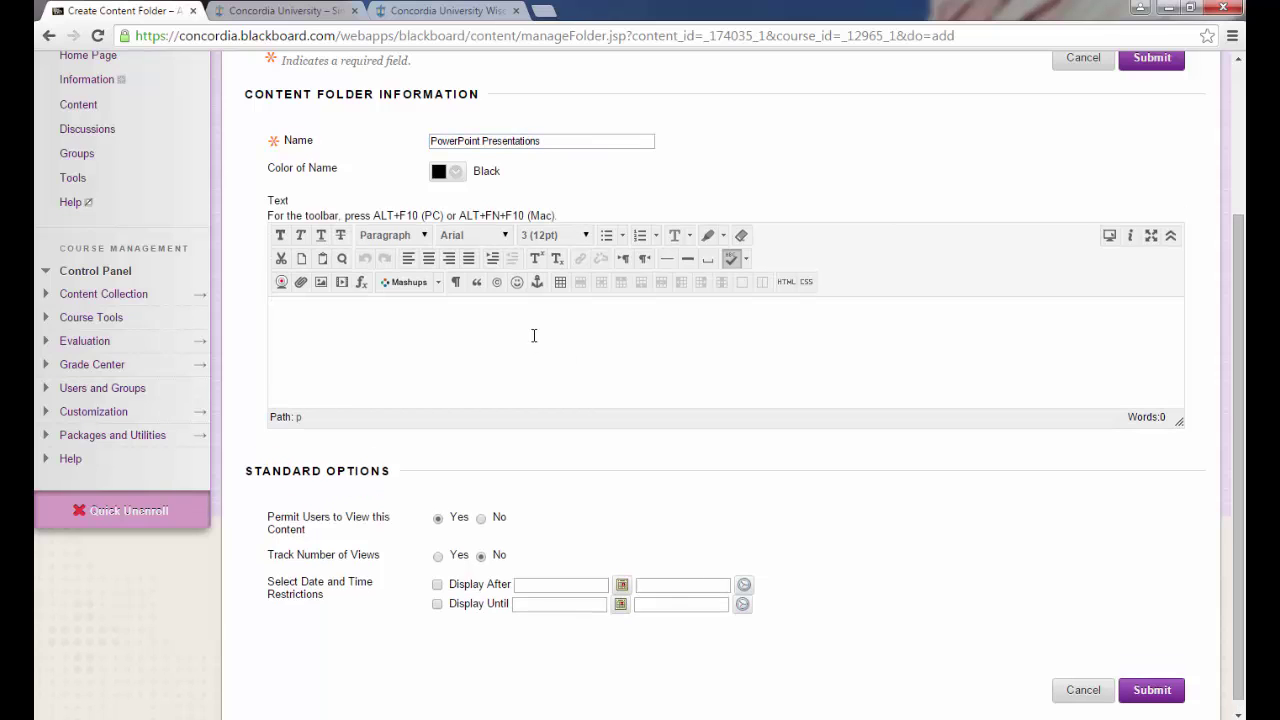
text(fdkfflkjkjlkjljf;sdf)
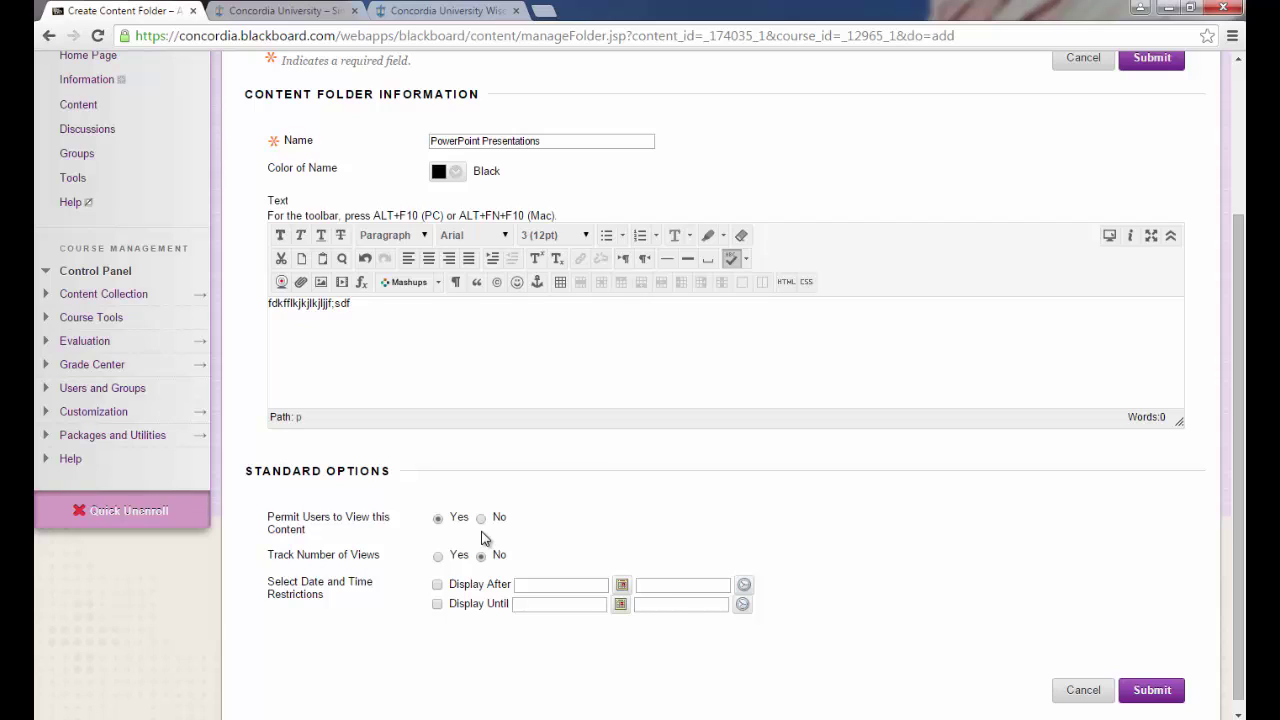
click(1151, 690)
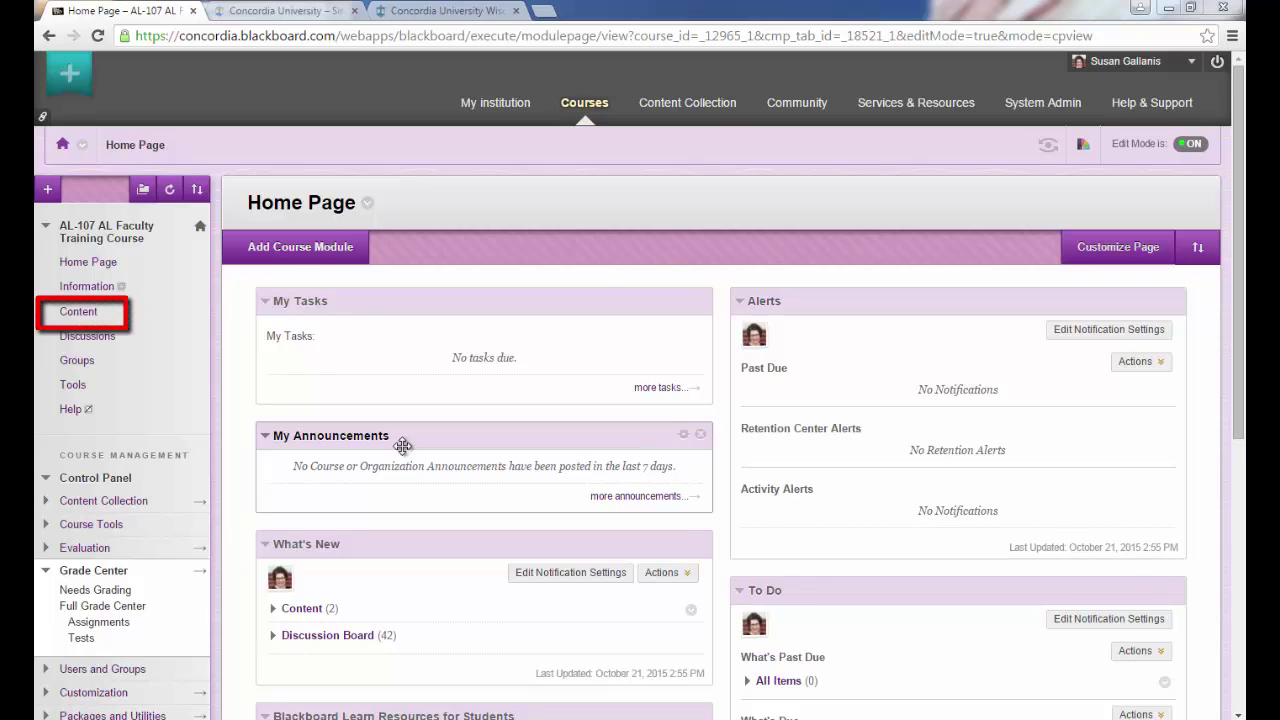
Go to the course Content area and enter the Session I folder
click(80, 312)
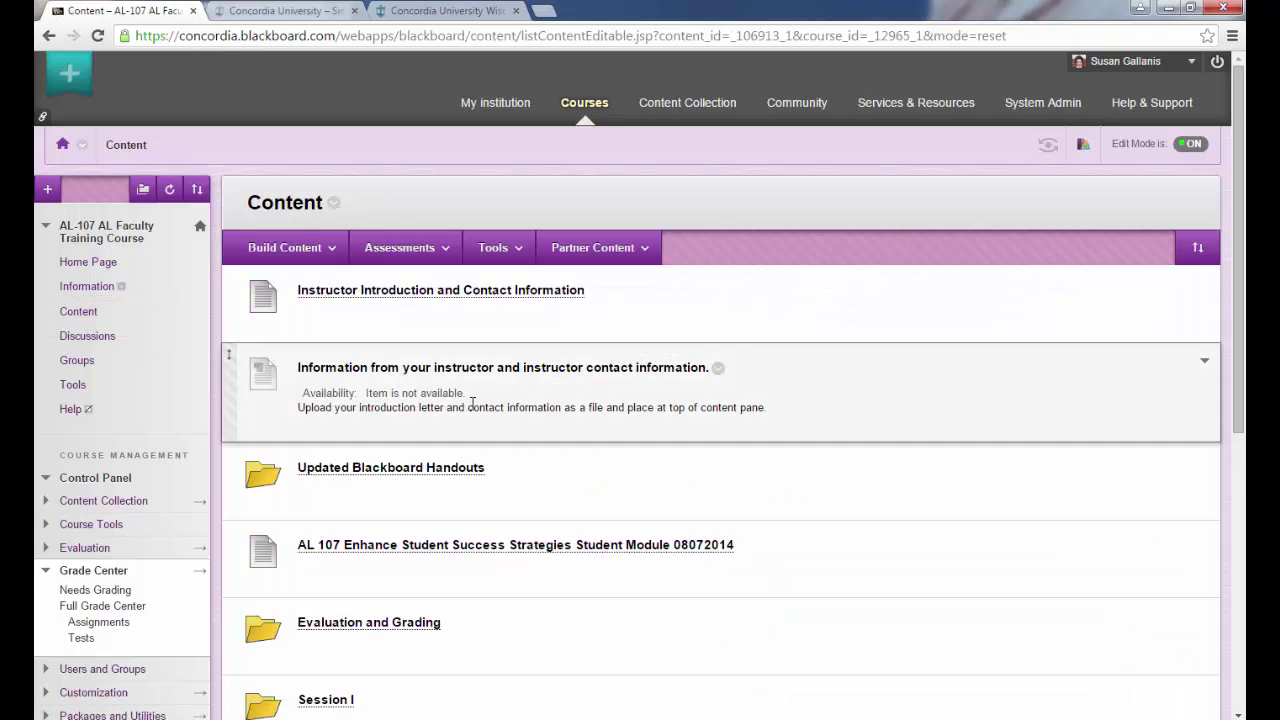
scroll(473, 409, down, 3)
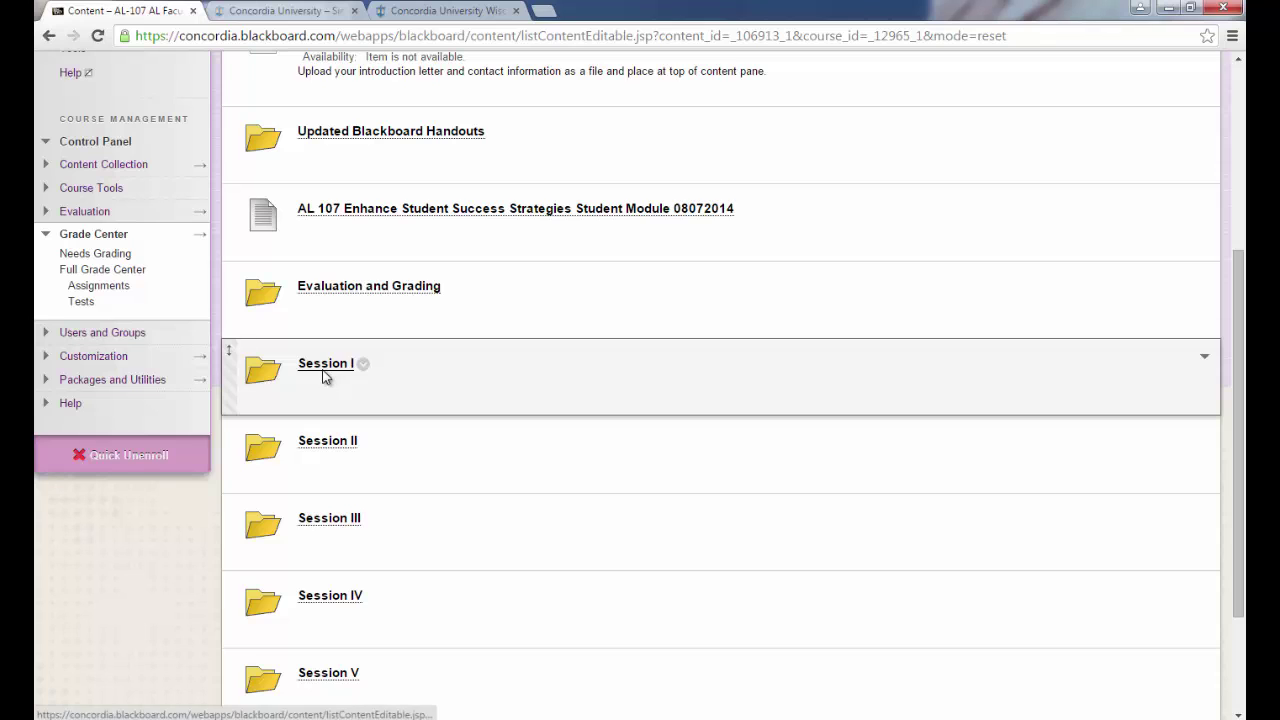
click(325, 376)
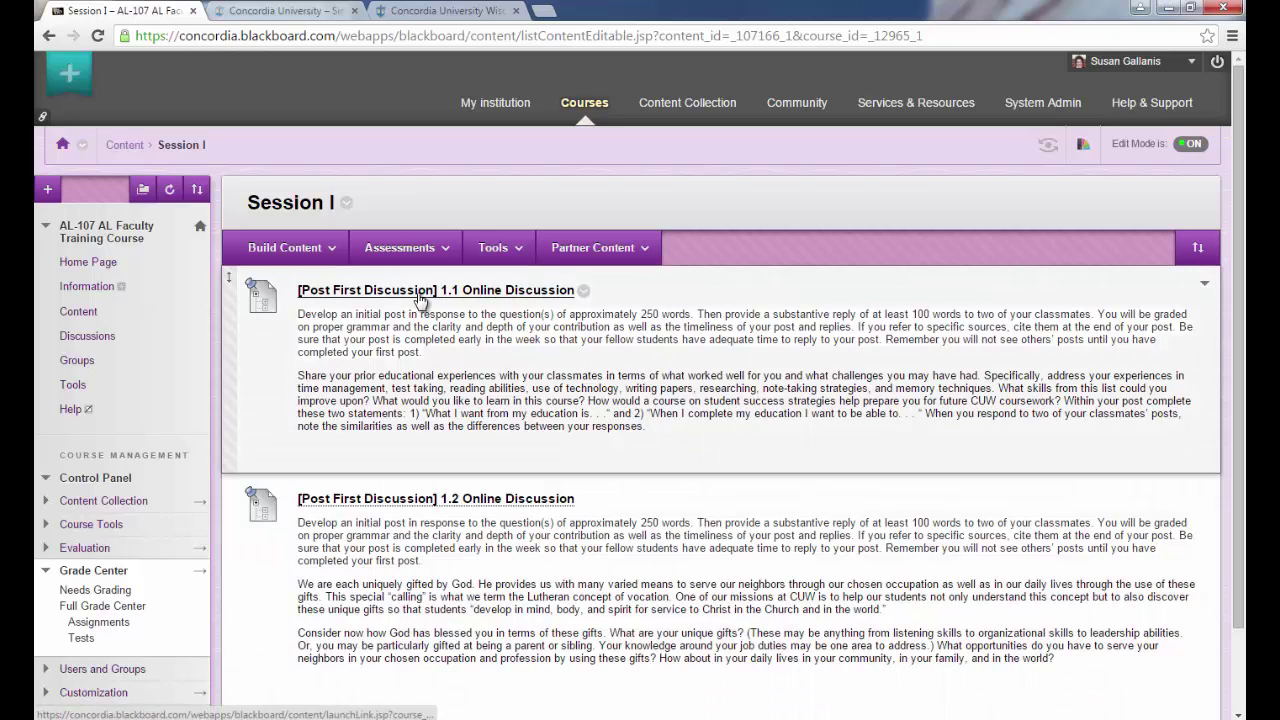
View the 1.1 Online Discussion forum, then return to the Discussion Board forum list
click(420, 298)
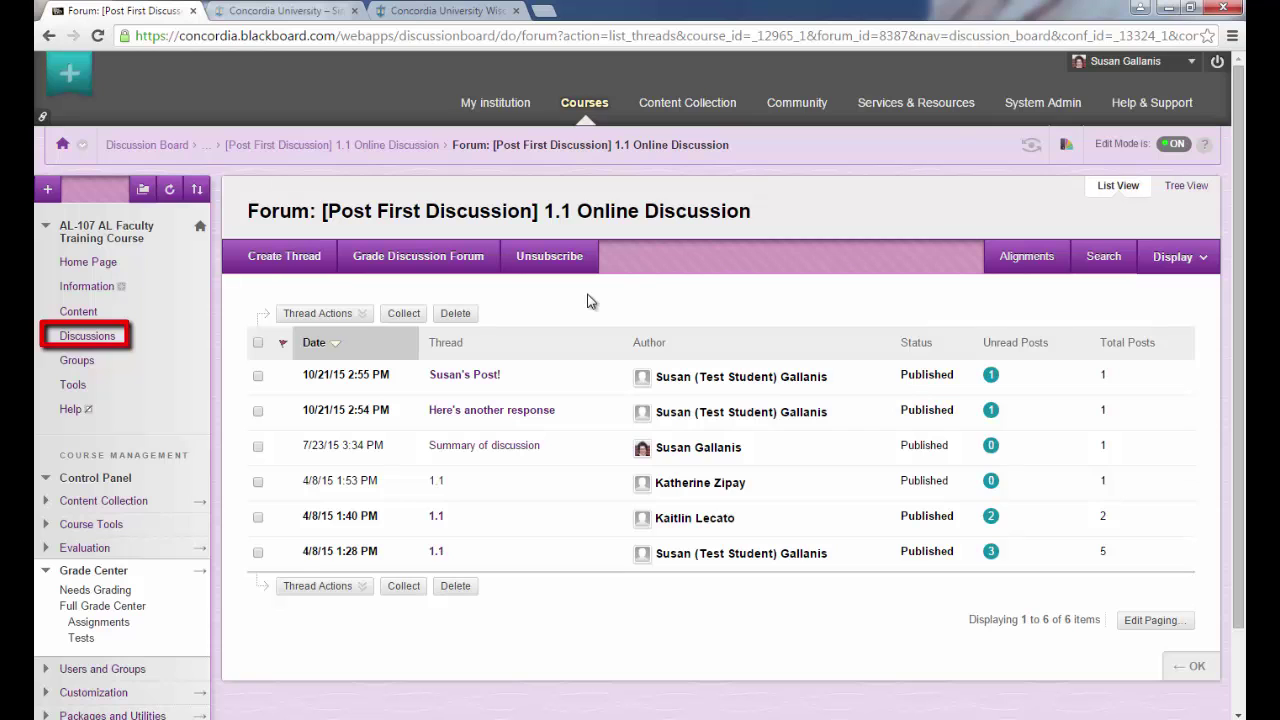
click(108, 335)
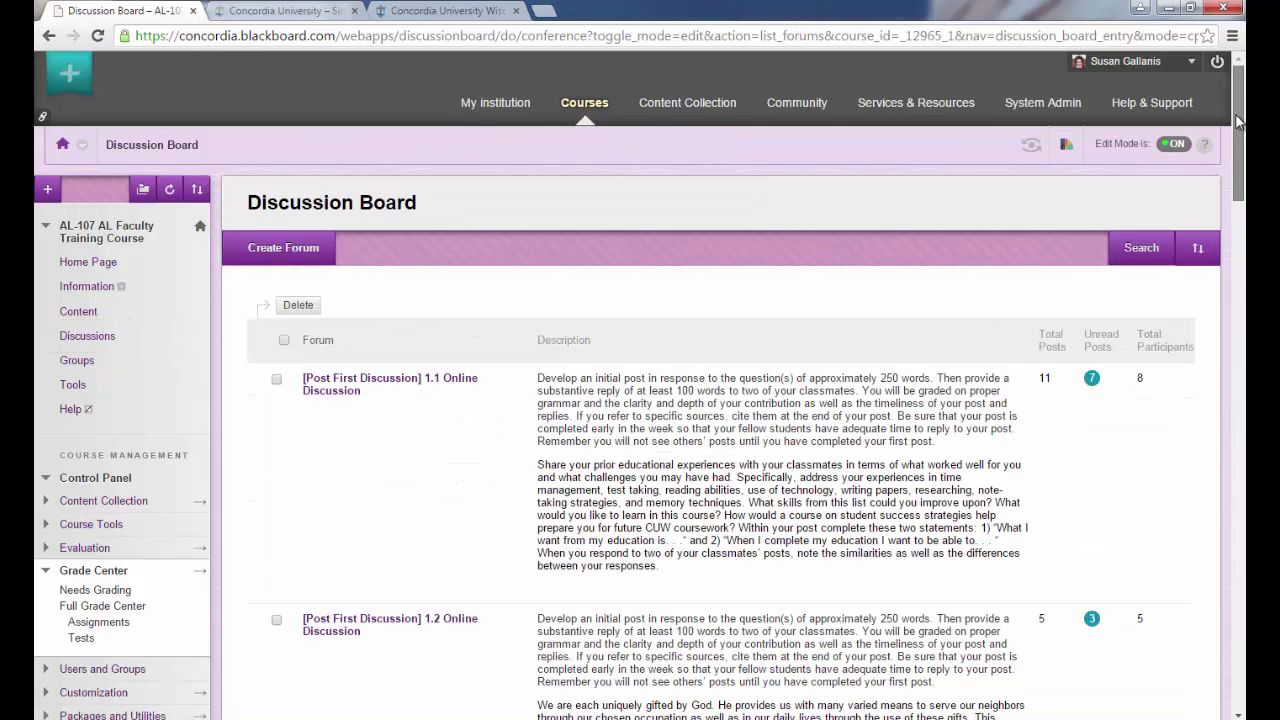
drag(1240, 124, 1240, 420)
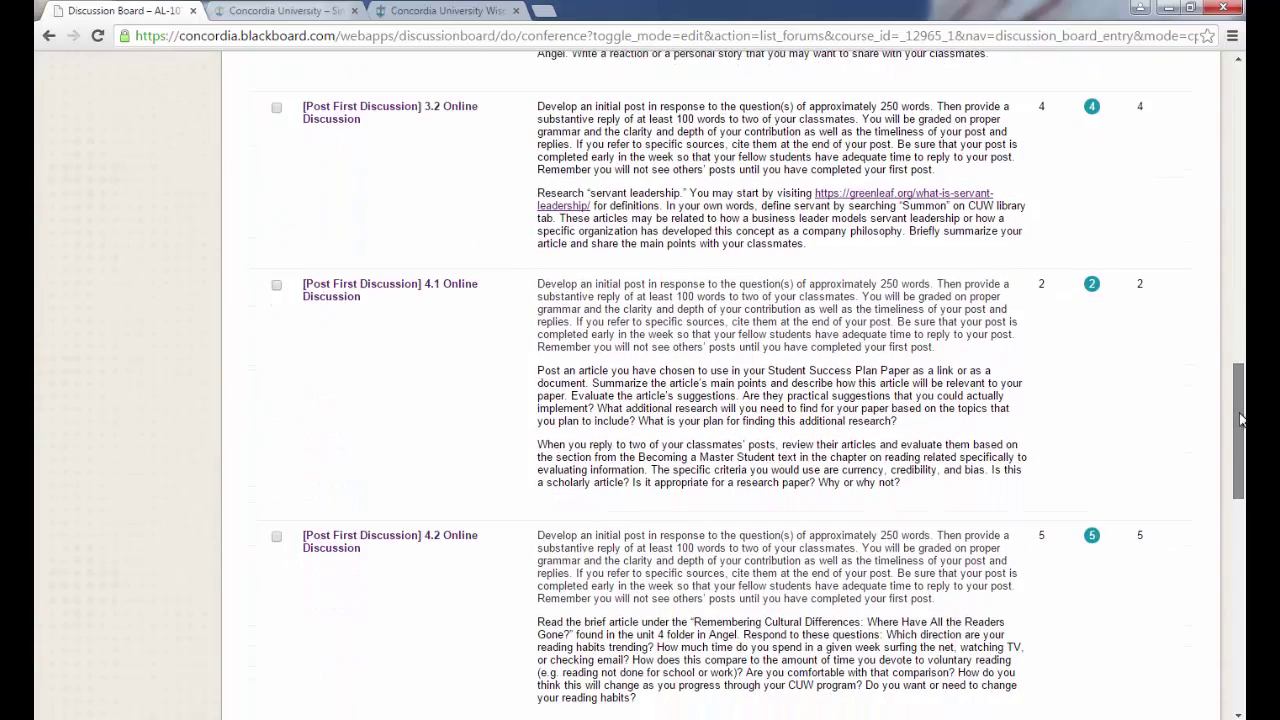
drag(1240, 420, 1240, 121)
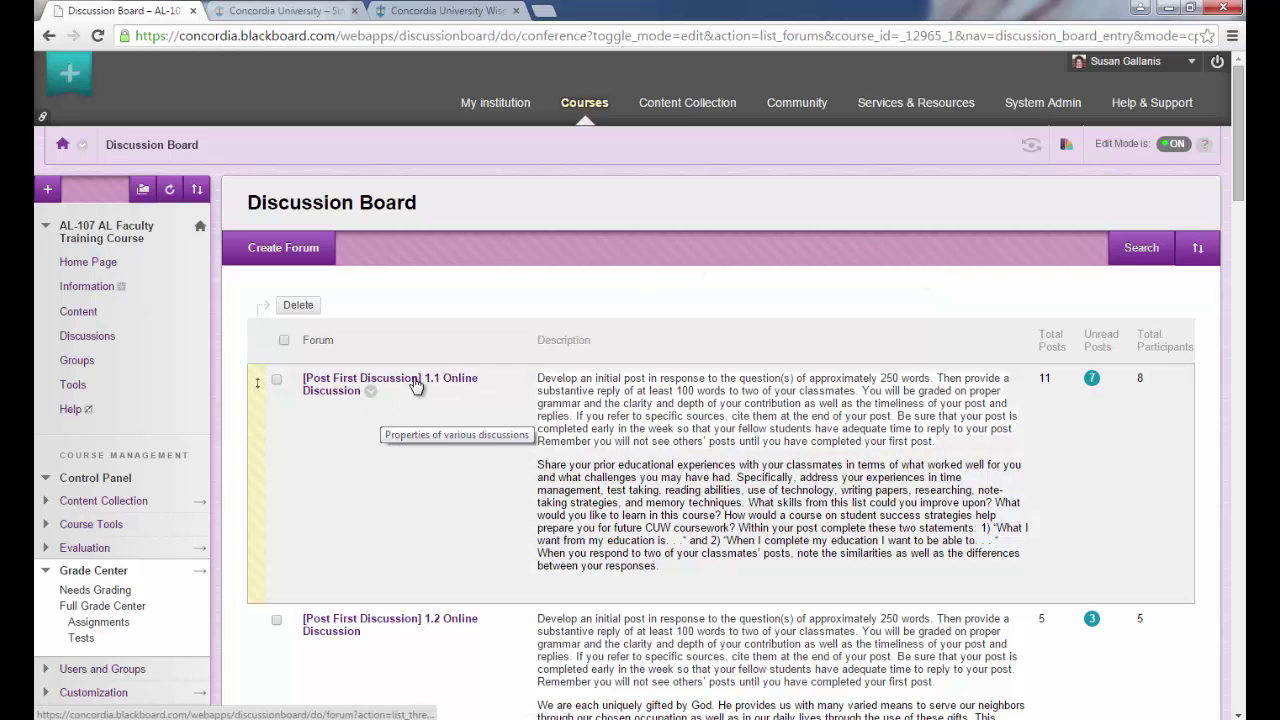
Open the [Post First Discussion] 1.1 Online Discussion forum and select all six threads
click(416, 386)
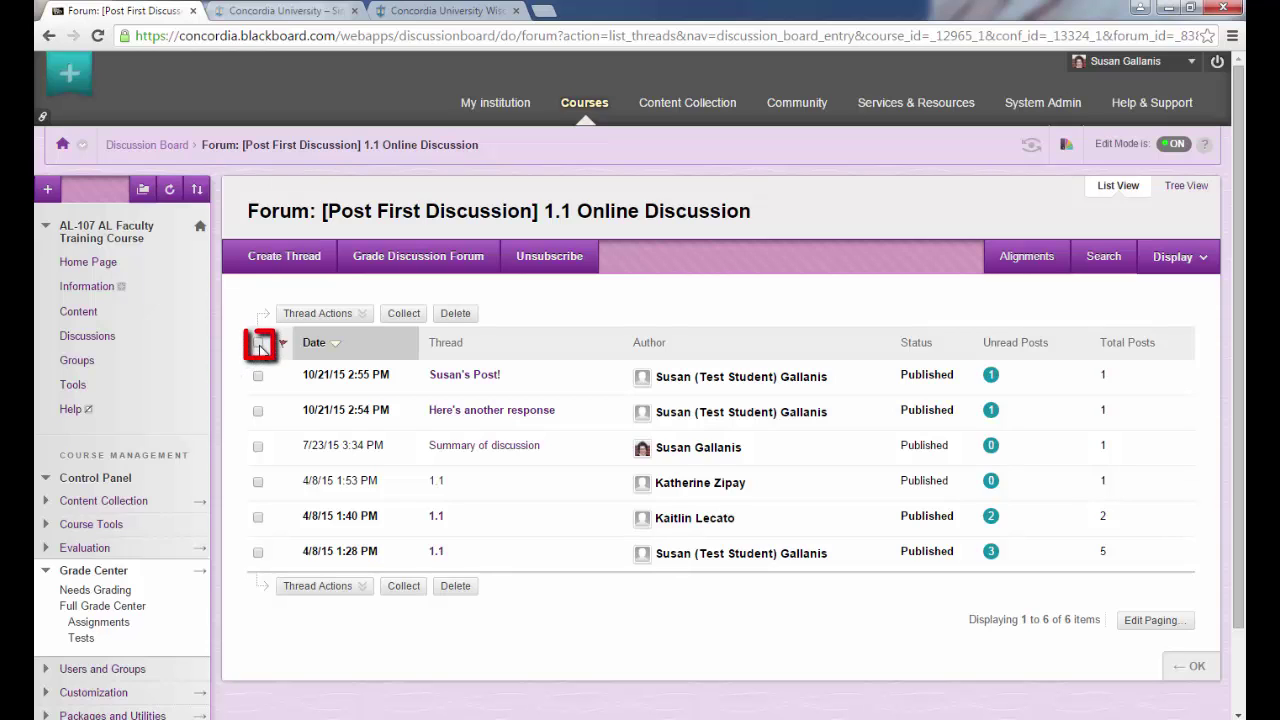
click(260, 346)
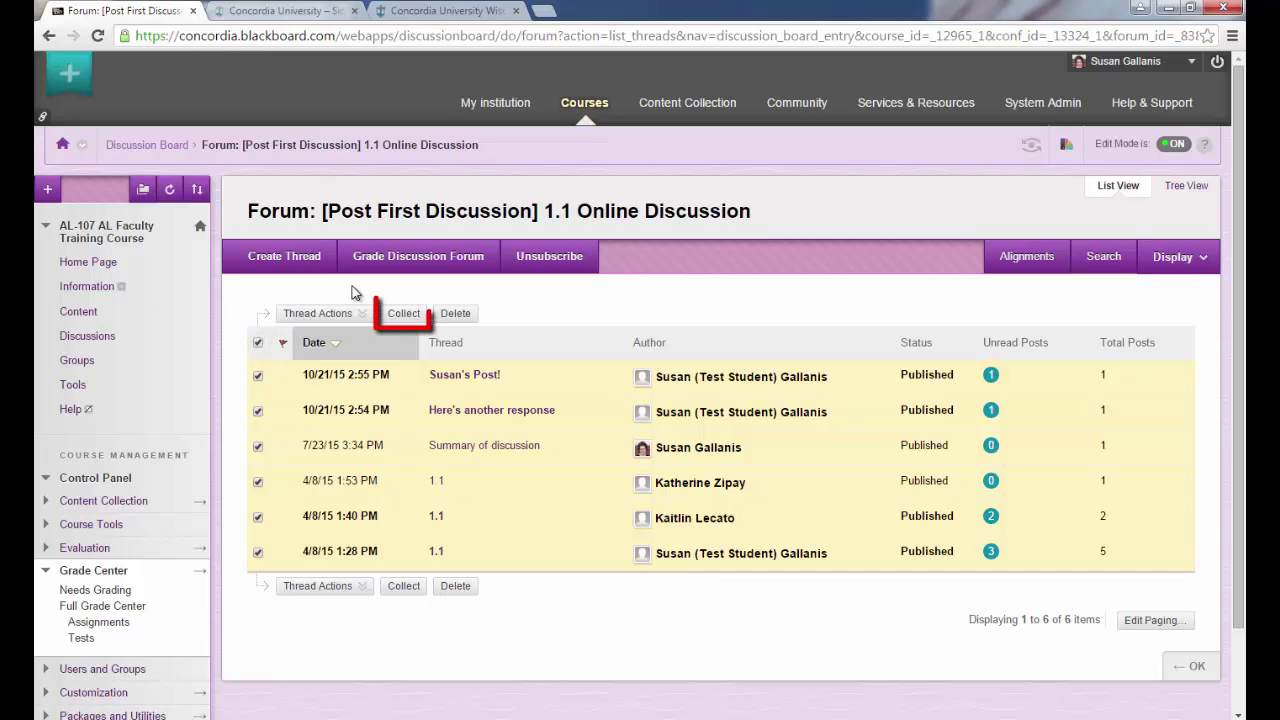
Collect the selected 1.1 threads onto one page and scroll to the plagiarism alert post
click(414, 314)
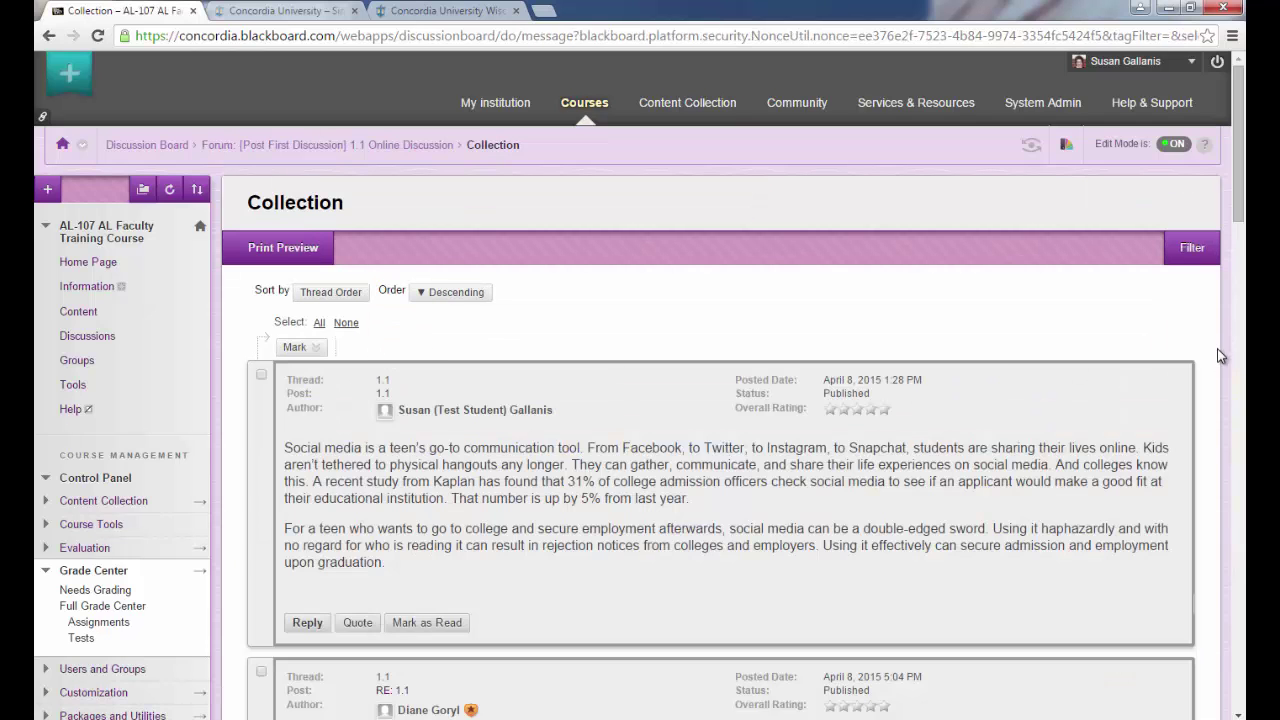
drag(1240, 186, 1243, 226)
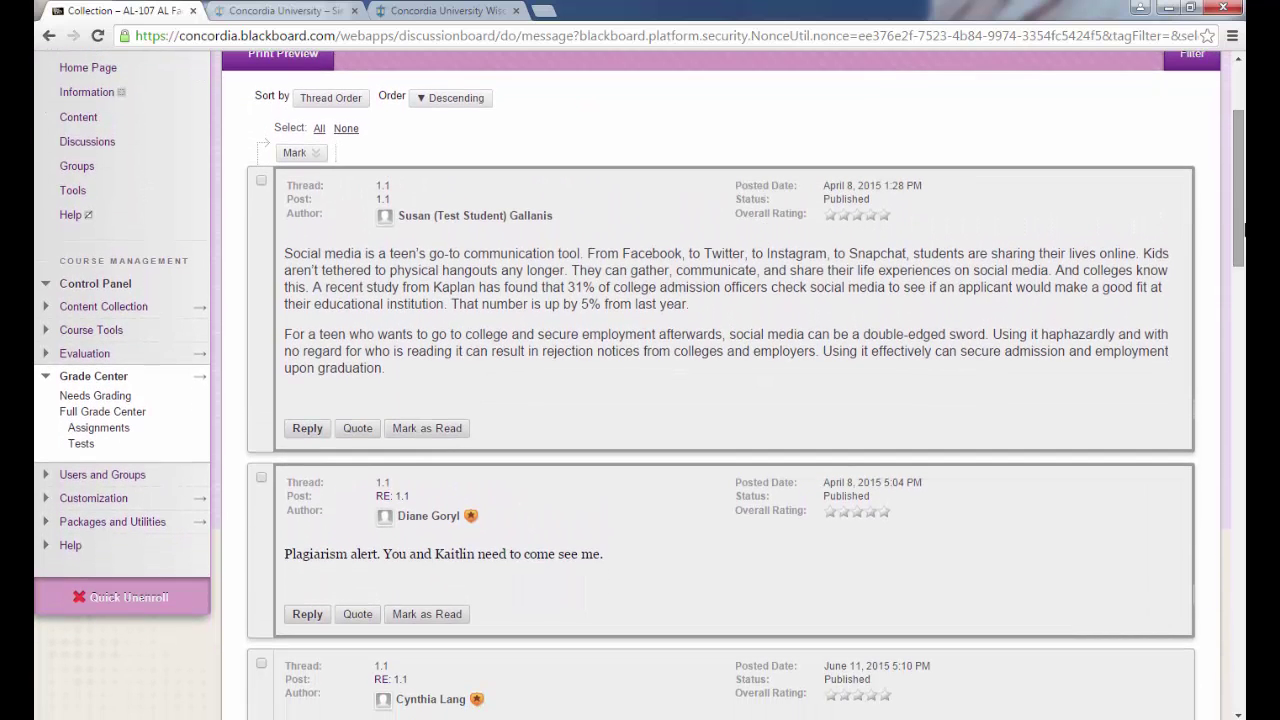
scroll(771, 287, down, 3)
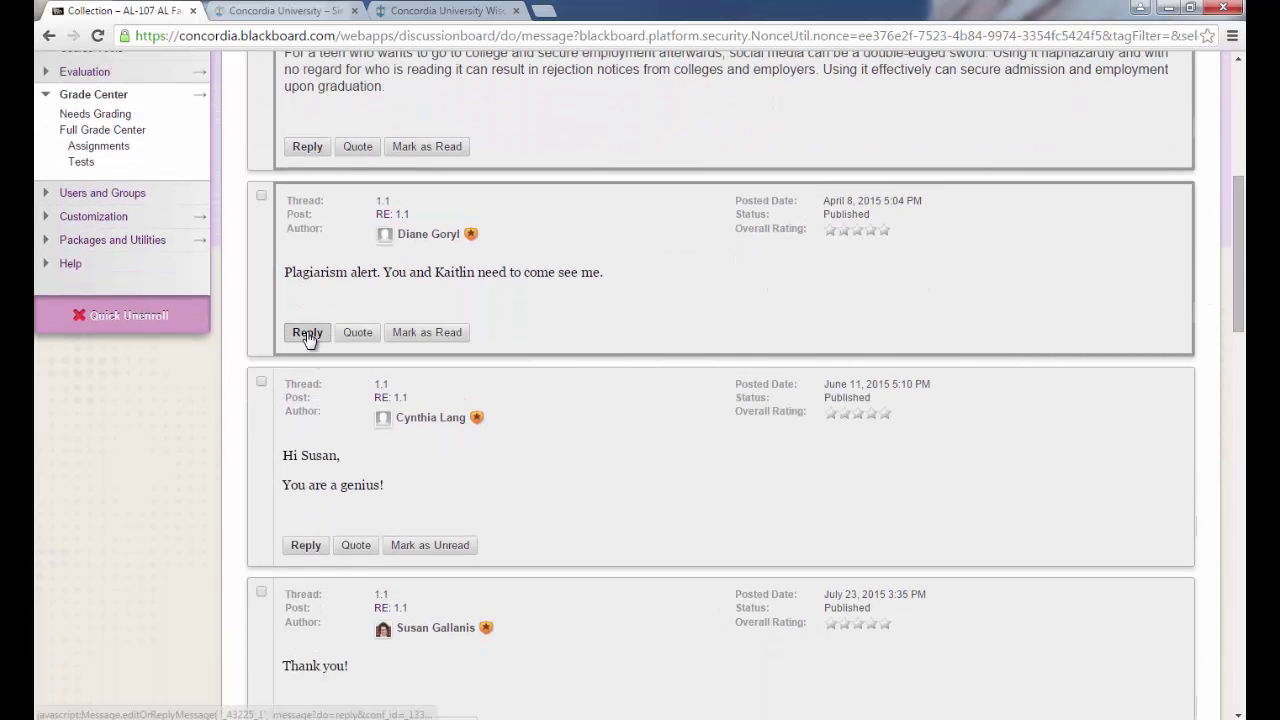
Post the reply 'My Reply!' to the plagiarism alert post
click(307, 334)
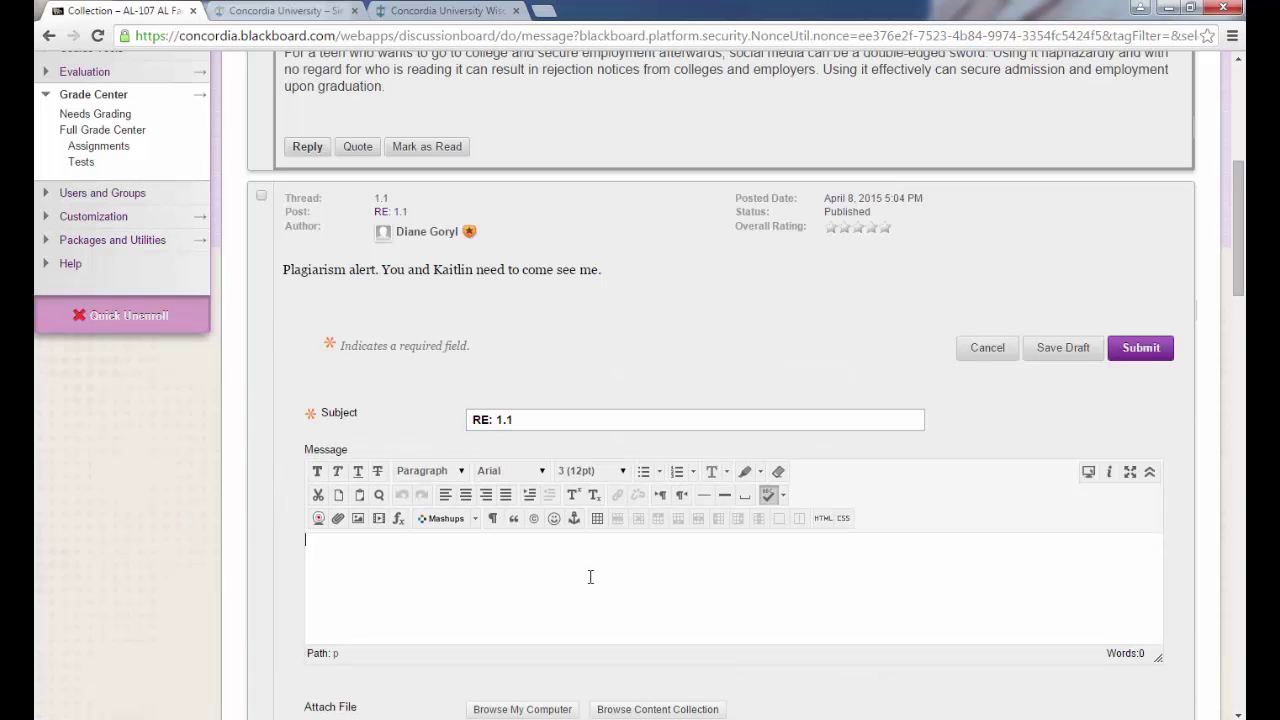
click(590, 577)
text(My Reply!)
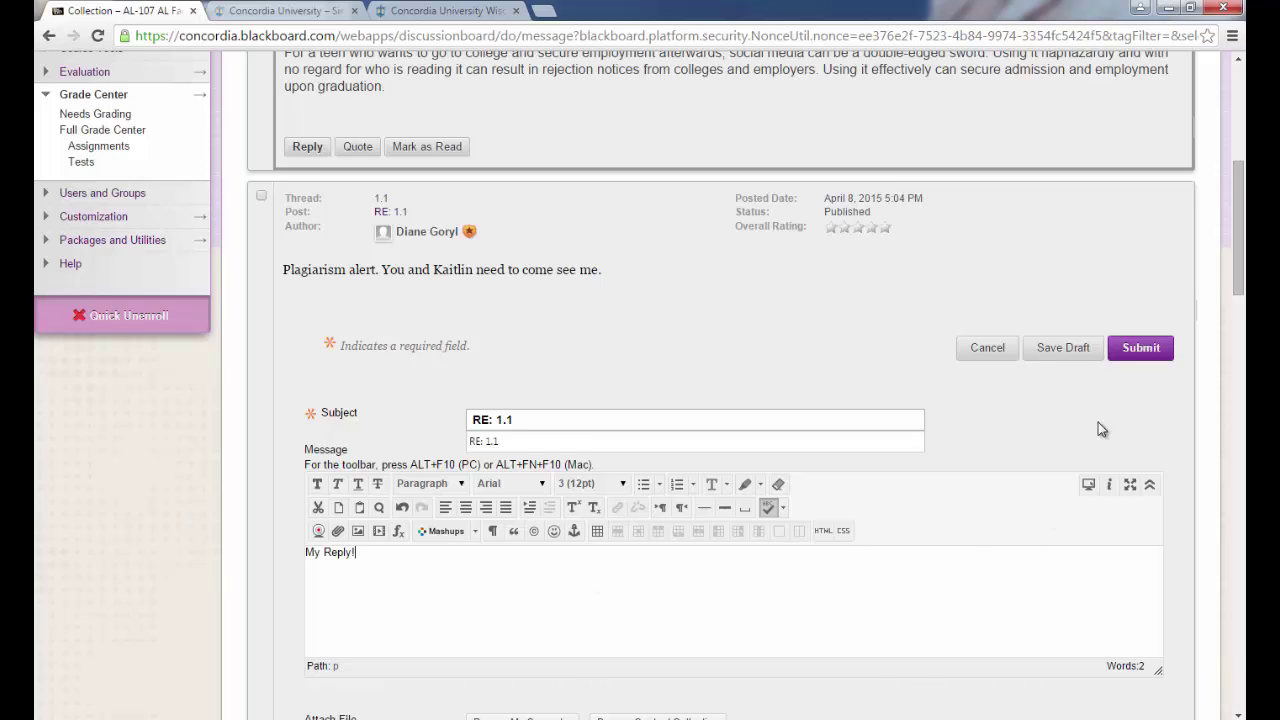
click(1136, 356)
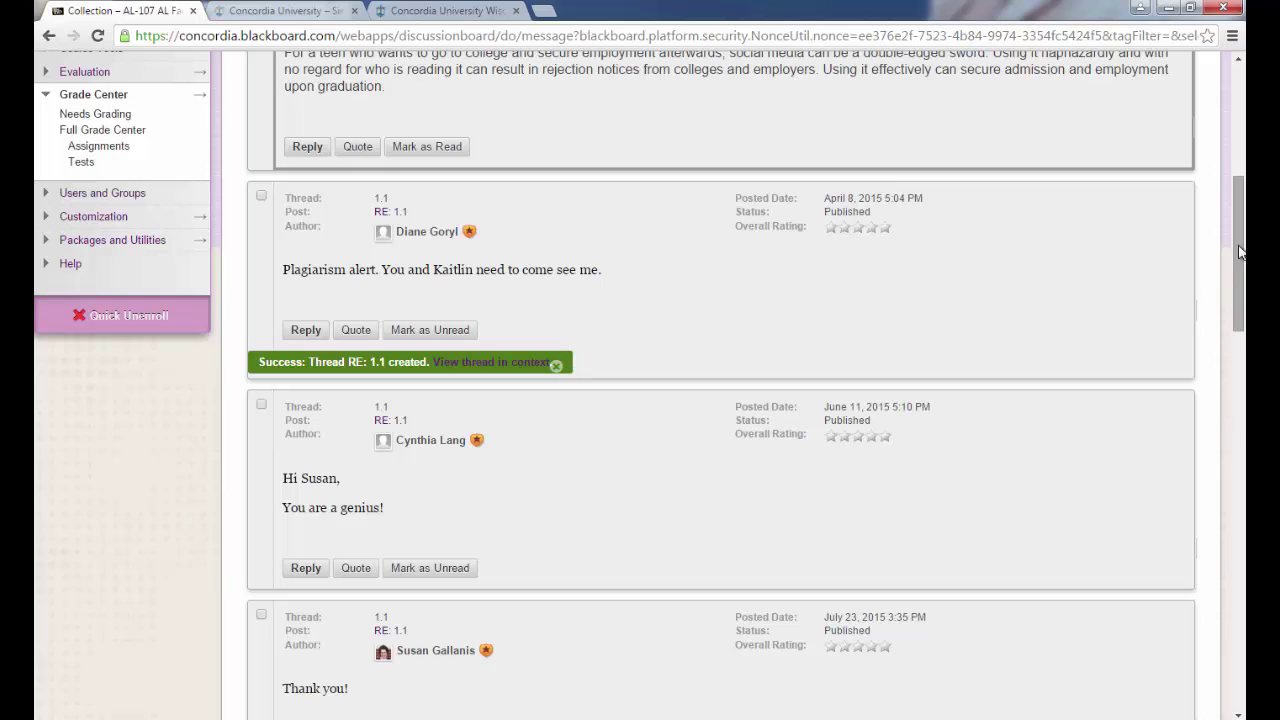
drag(1240, 252, 1240, 630)
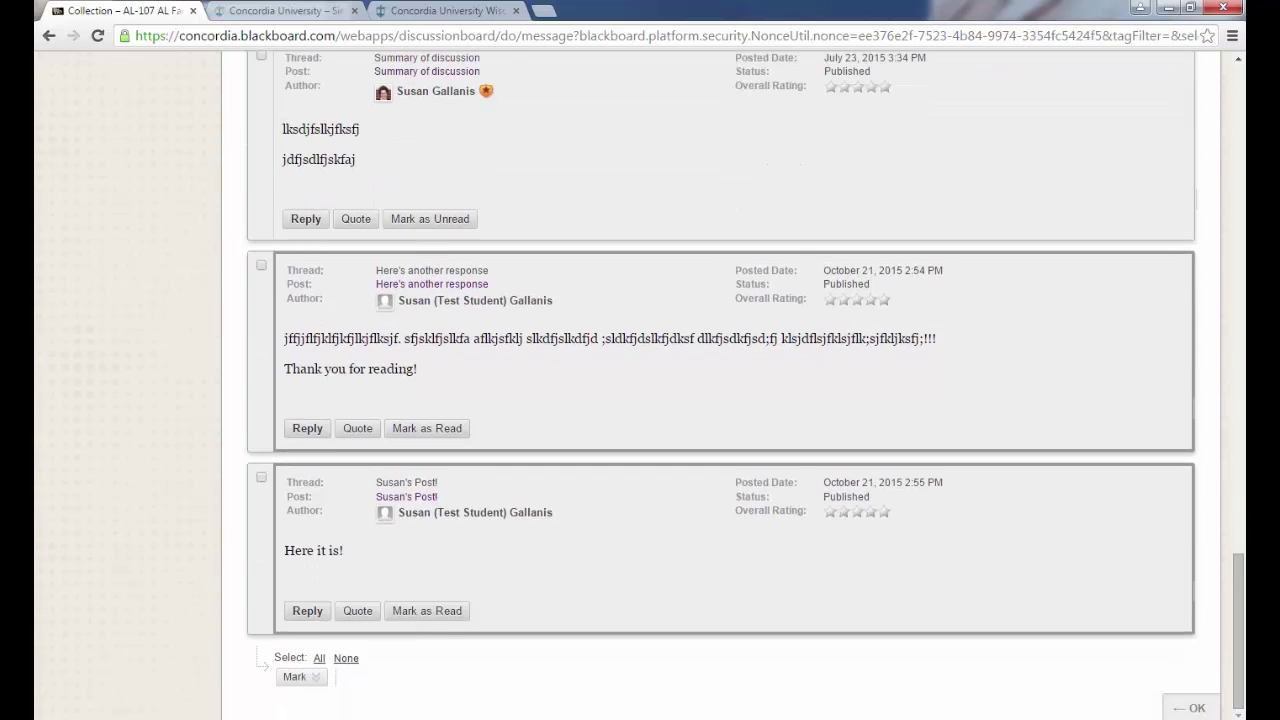
Back in the forum, unsubscribe, resubscribe and unsubscribe again, then expand Grade Center links
click(1212, 711)
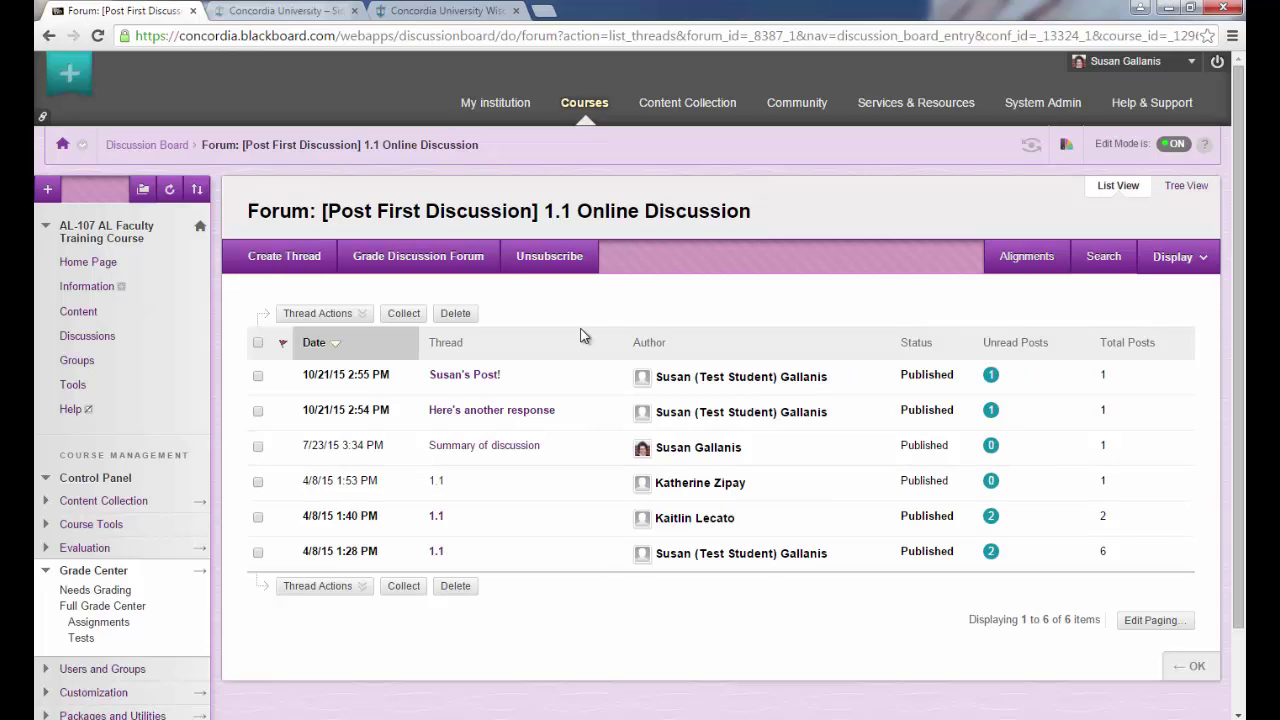
click(552, 262)
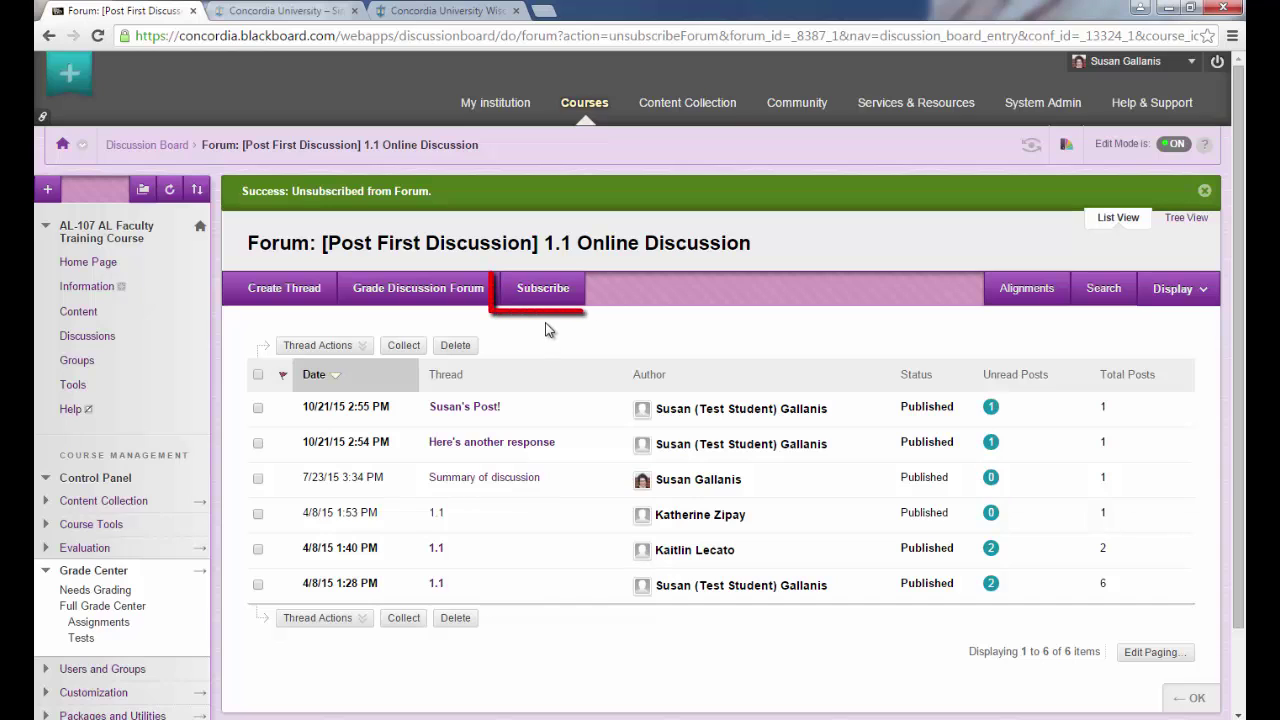
click(550, 293)
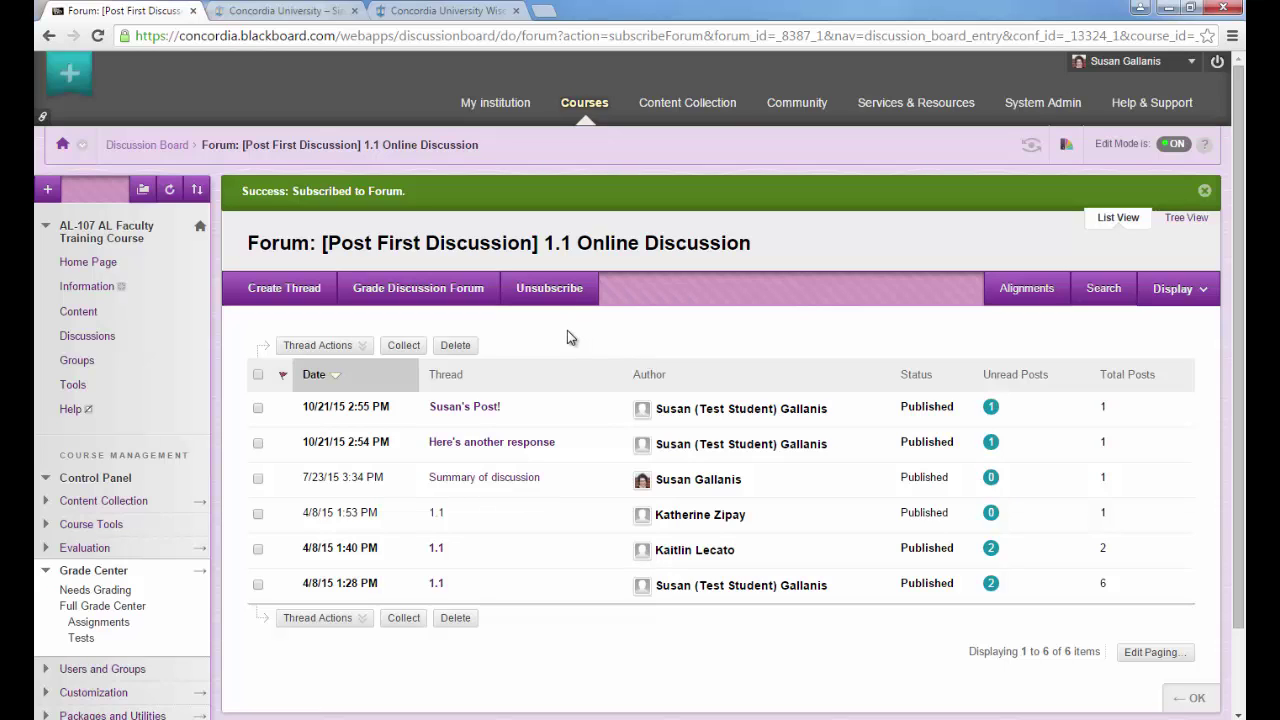
click(556, 296)
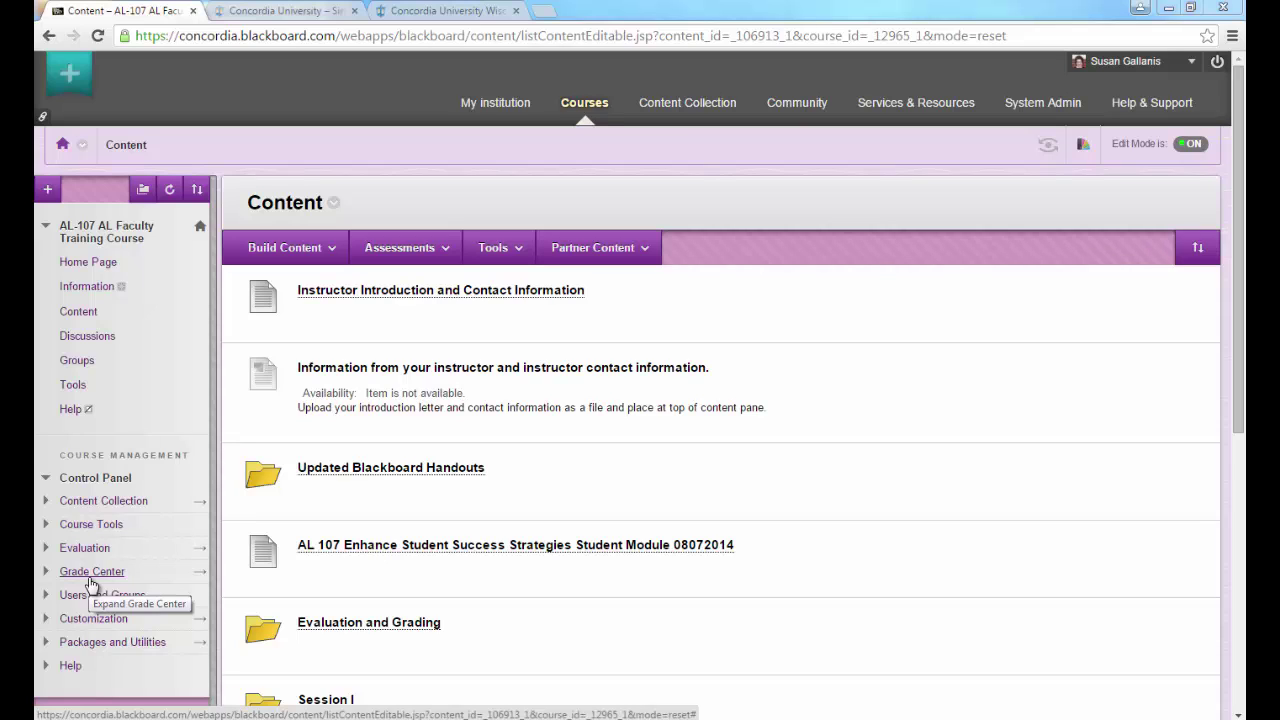
click(90, 576)
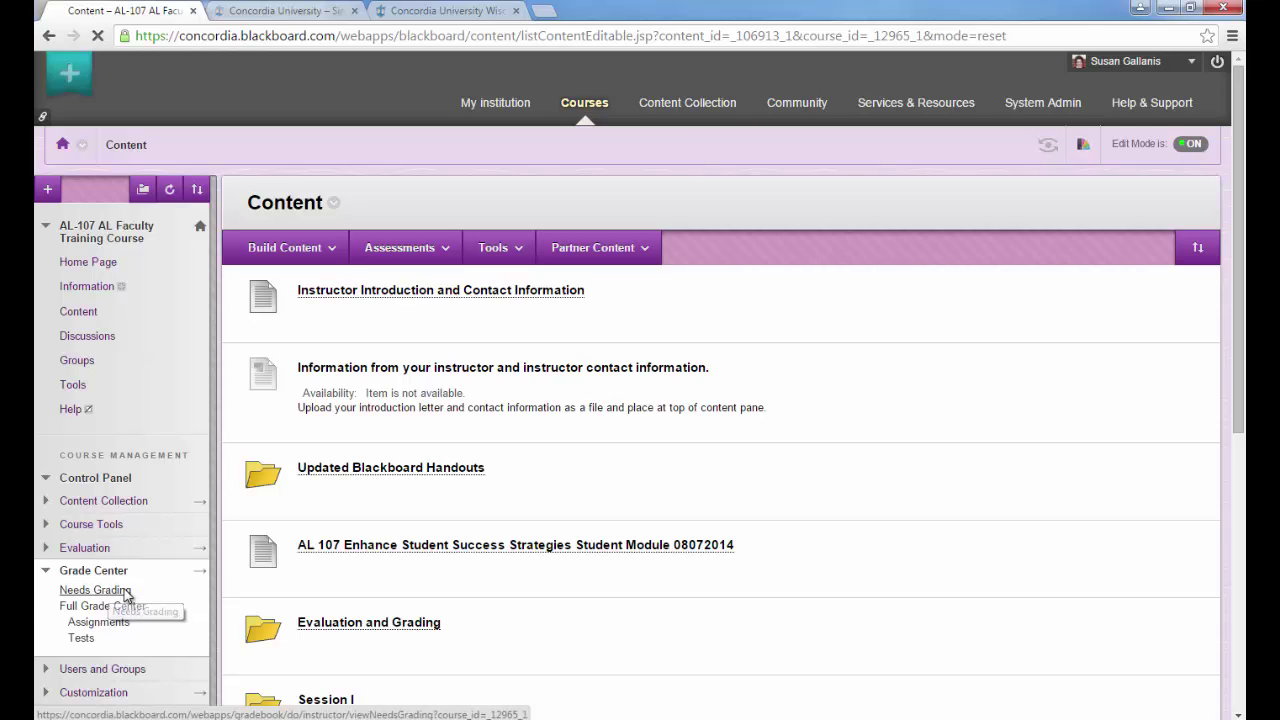
Open Needs Grading and pick the test student's 1.1 Online Discussion post
click(124, 591)
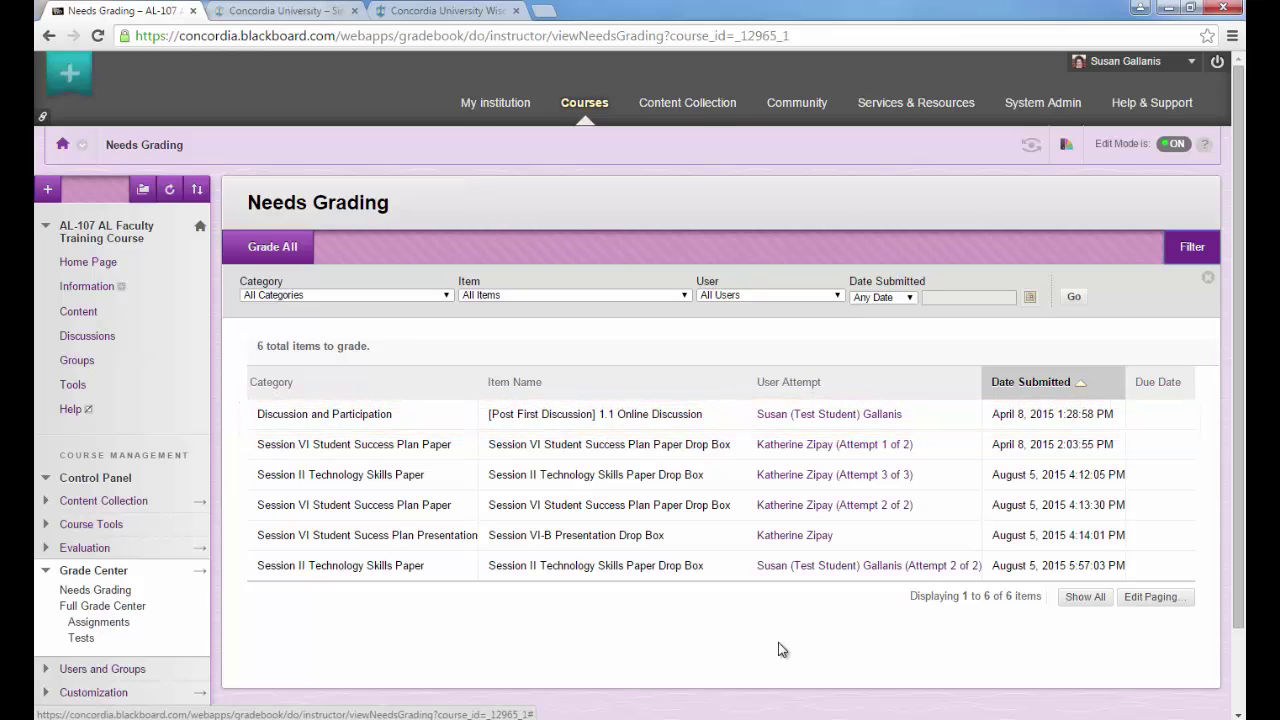
click(820, 415)
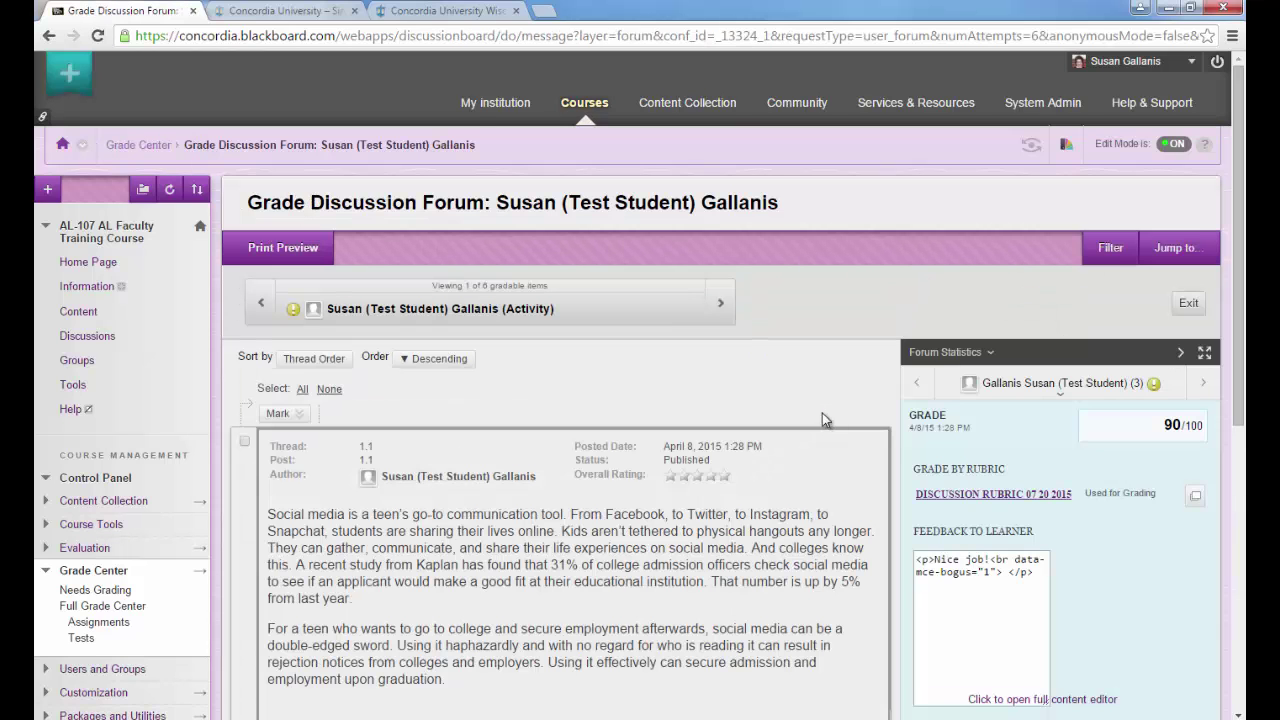
drag(1240, 187, 1235, 248)
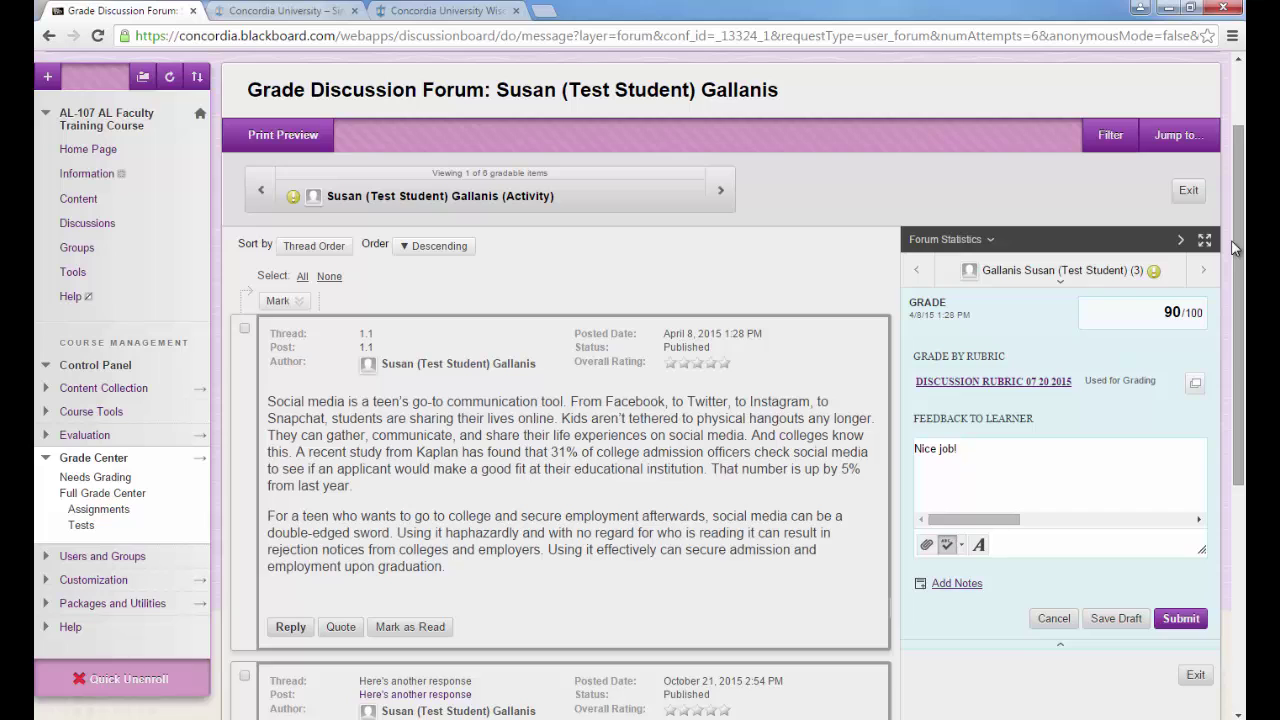
From Discussions, open the 1.1 Online Discussion forum's Grade Discussion Forum Users list
click(110, 232)
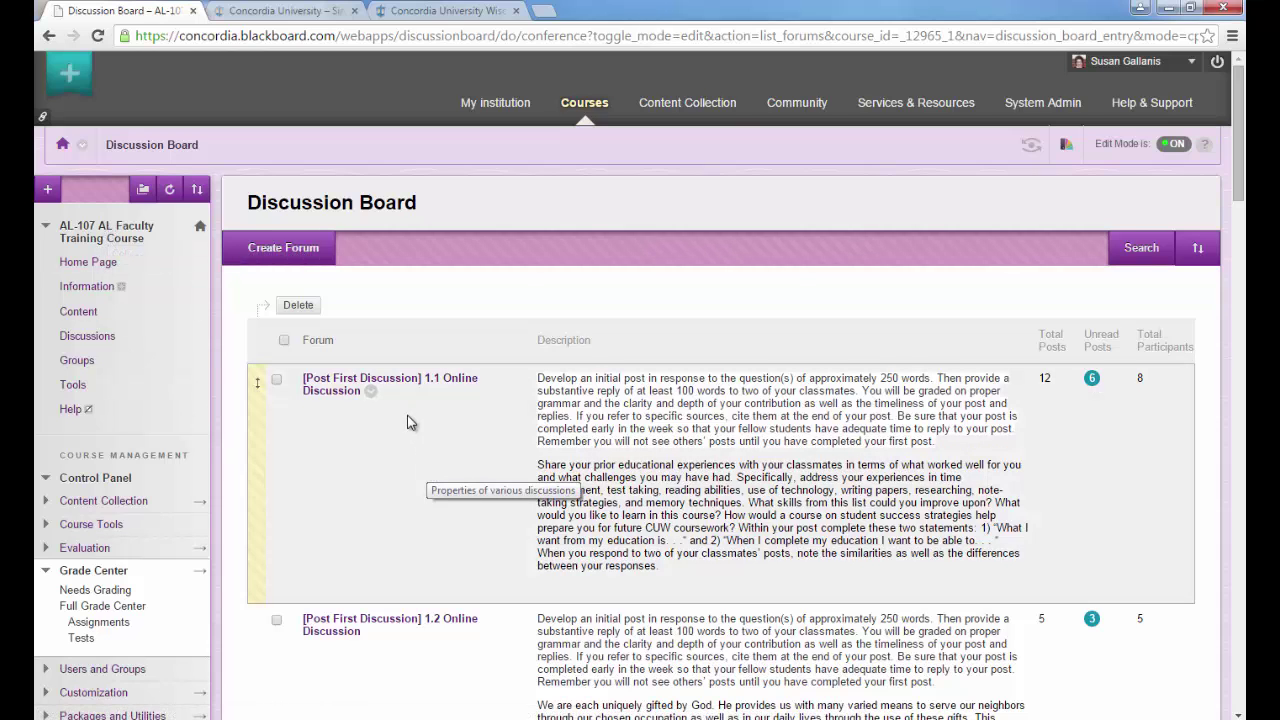
click(396, 385)
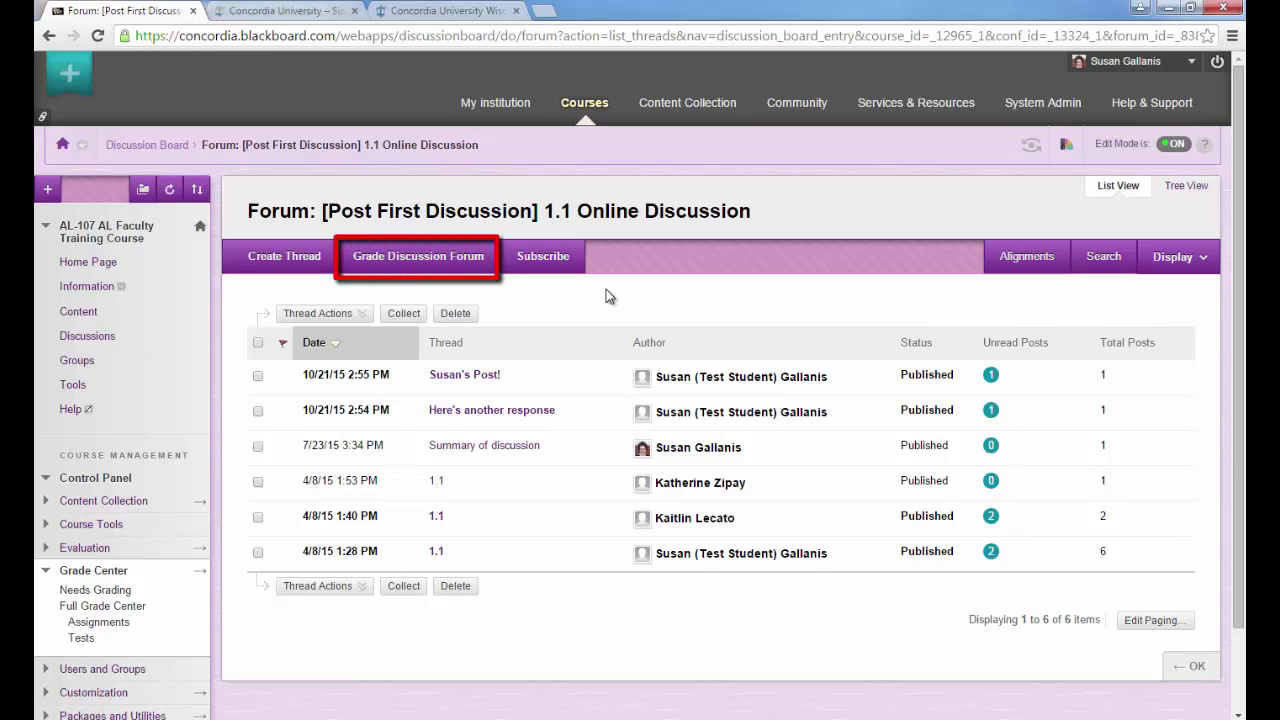
click(463, 258)
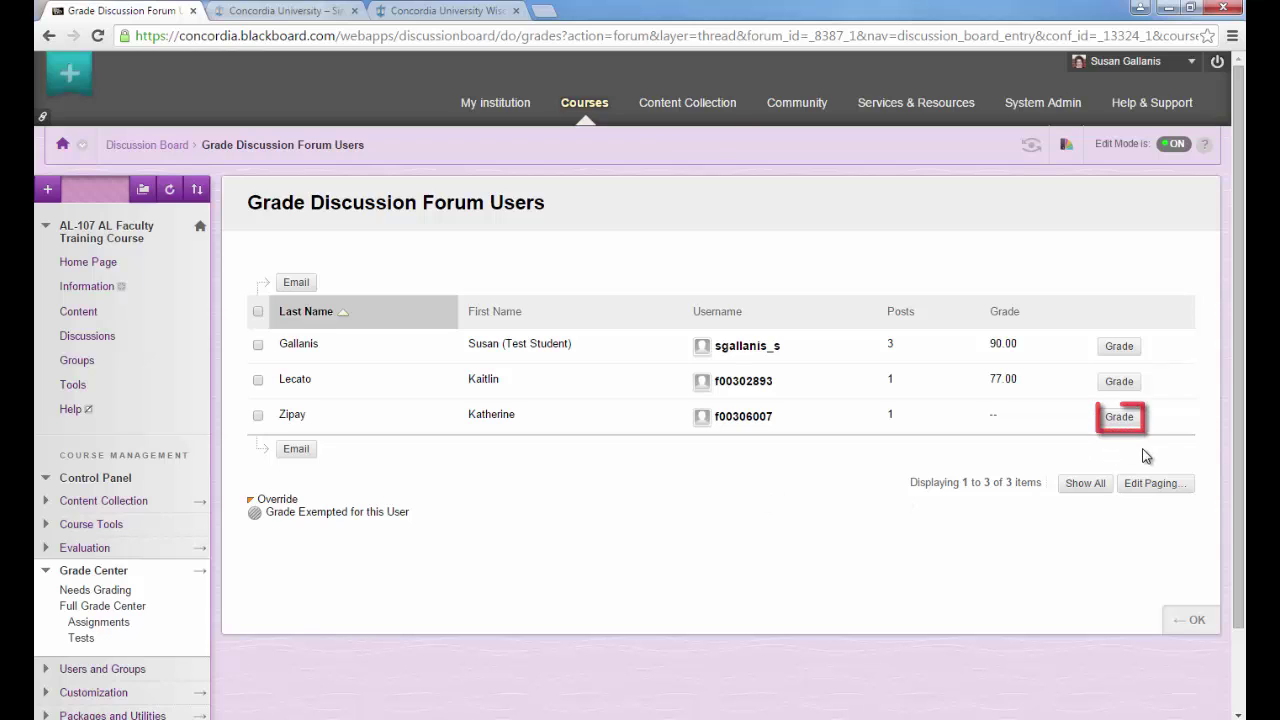
Open grading for the student whose 1.1 post has no grade yet
click(1119, 417)
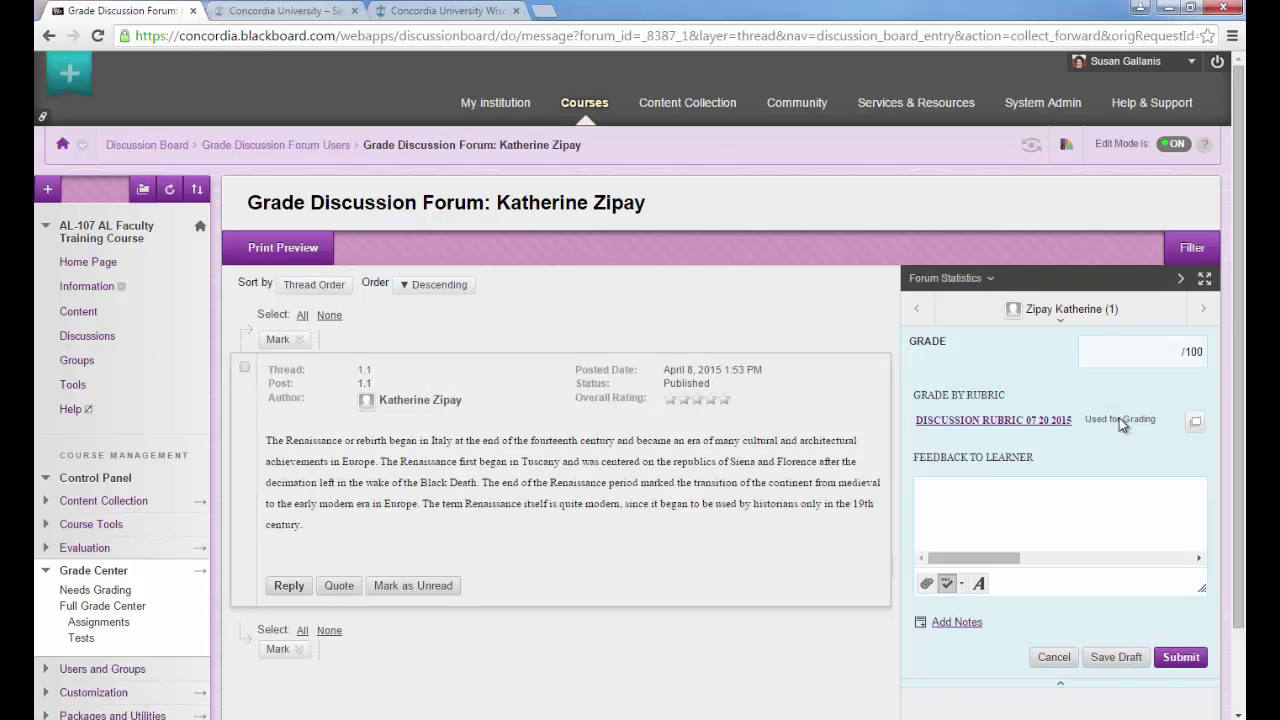
drag(1238, 206, 1238, 236)
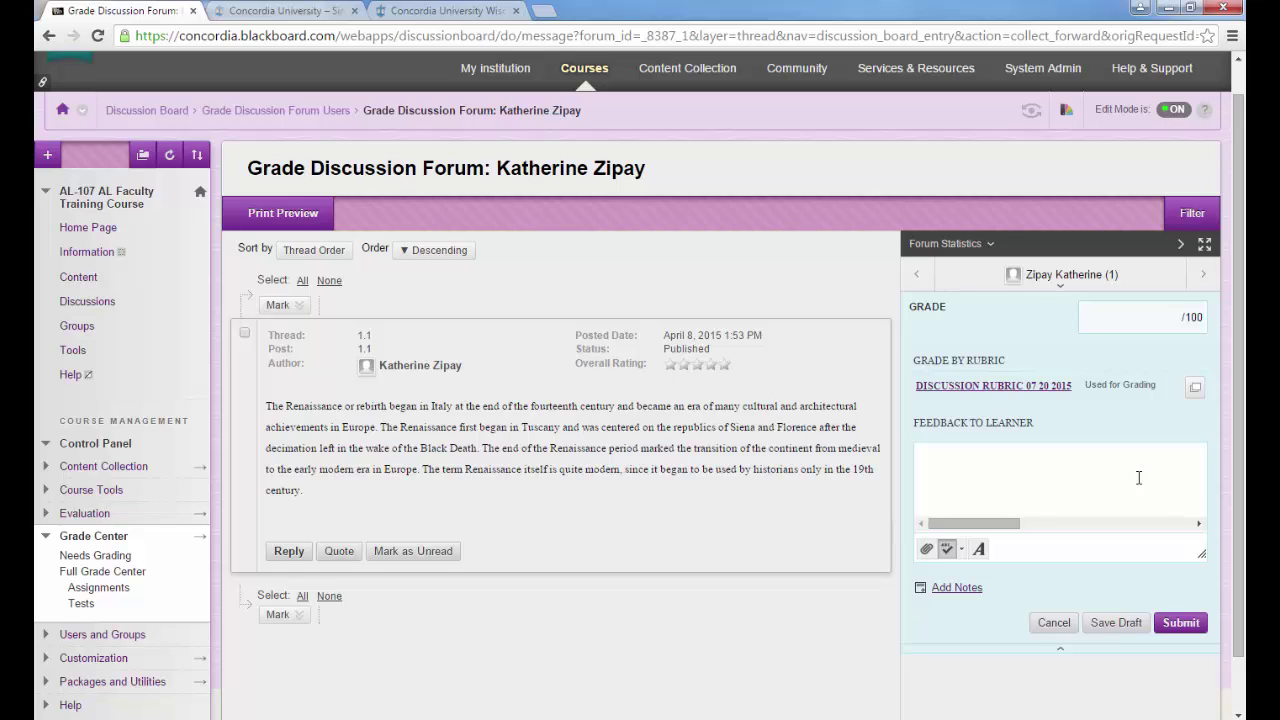
Expand Discussion Rubric 07 20 2015 with Show Descriptions on and scroll its criteria
click(1041, 393)
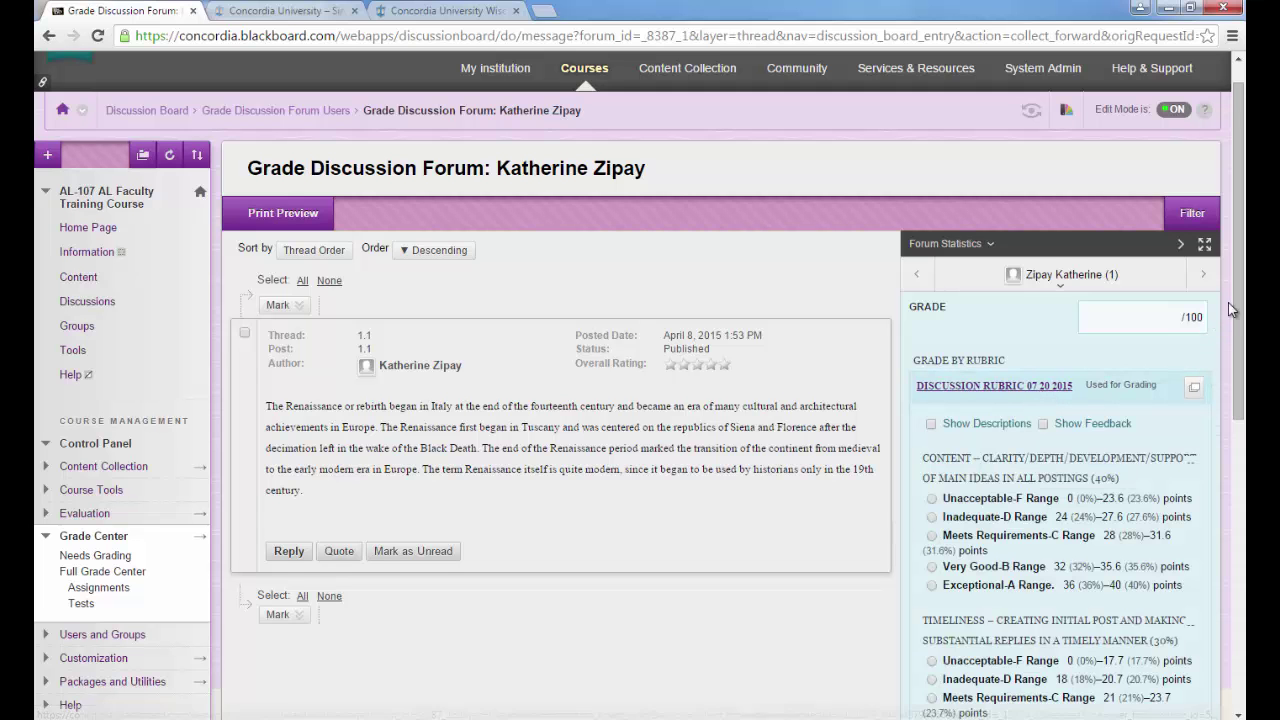
drag(1242, 297, 1244, 358)
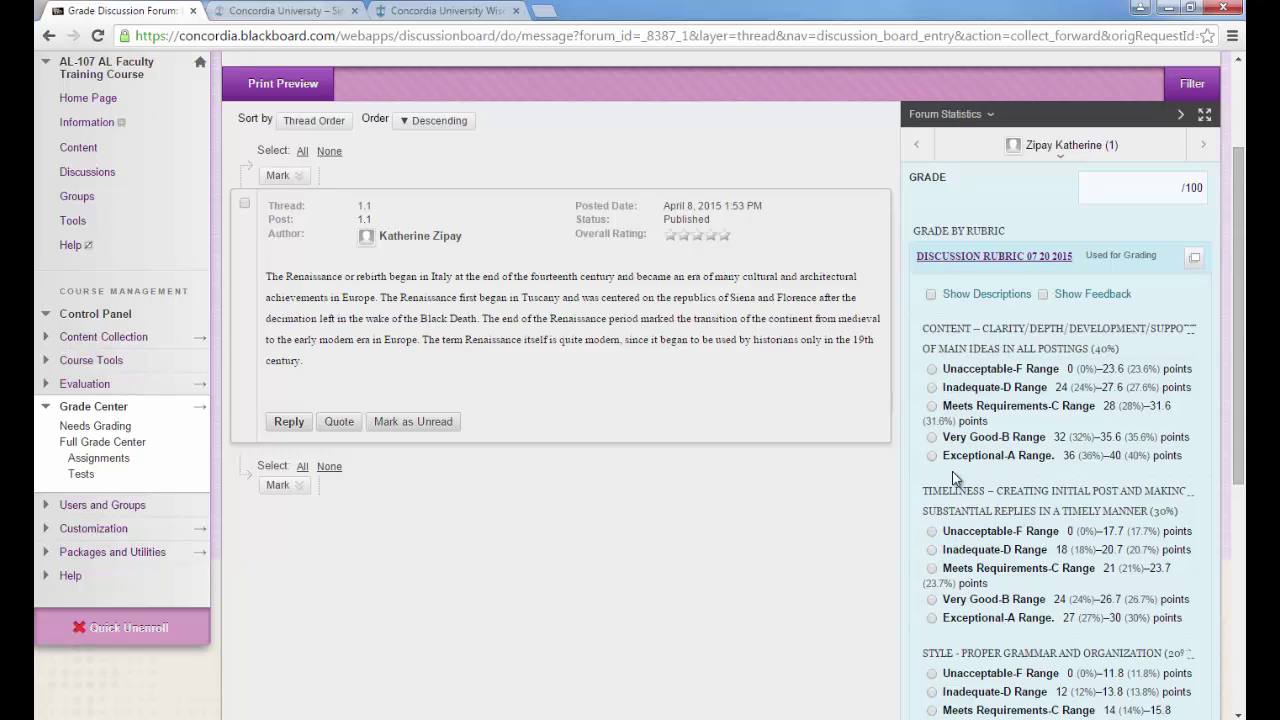
click(931, 295)
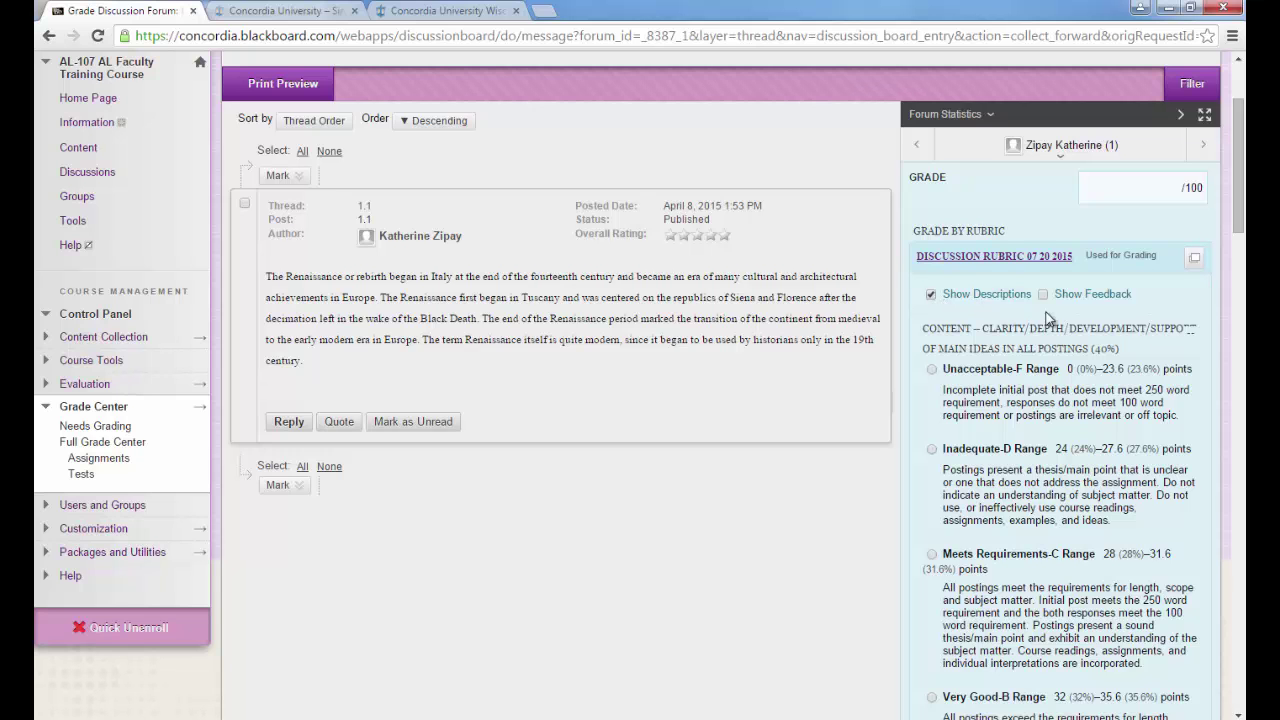
drag(1238, 208, 1241, 243)
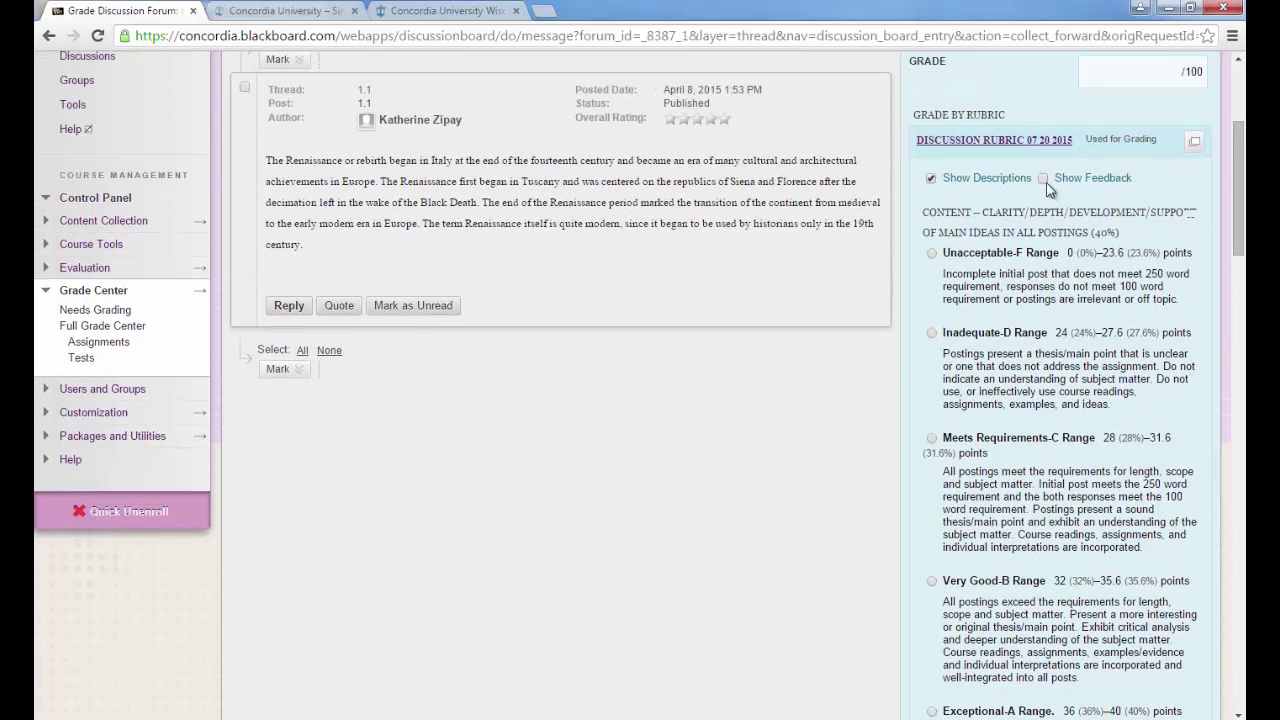
drag(1238, 178, 1241, 250)
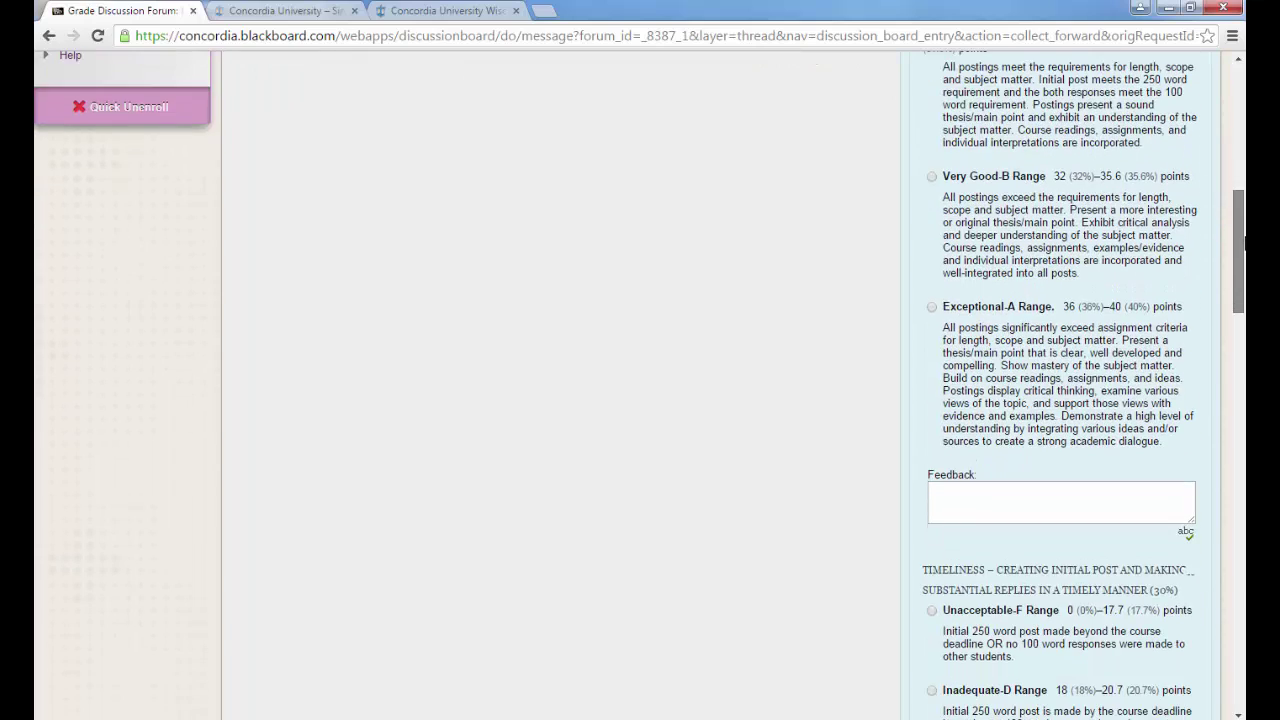
click(1020, 498)
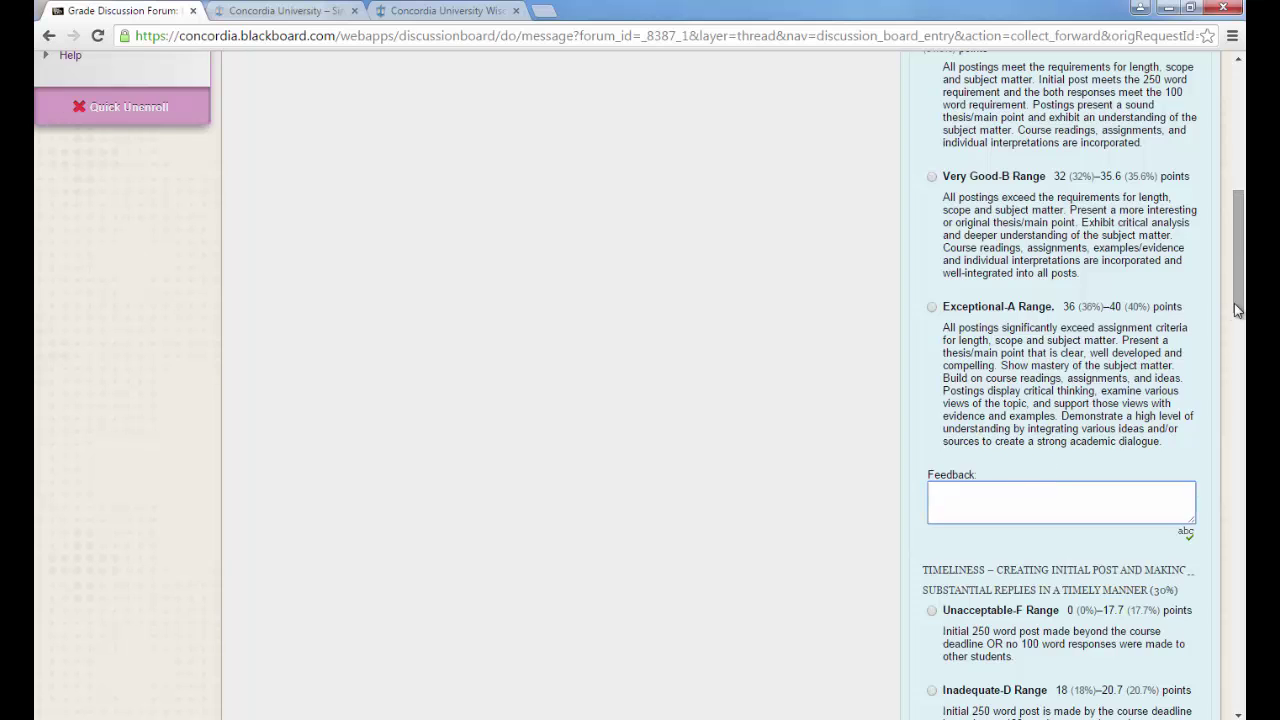
drag(1239, 300, 1239, 253)
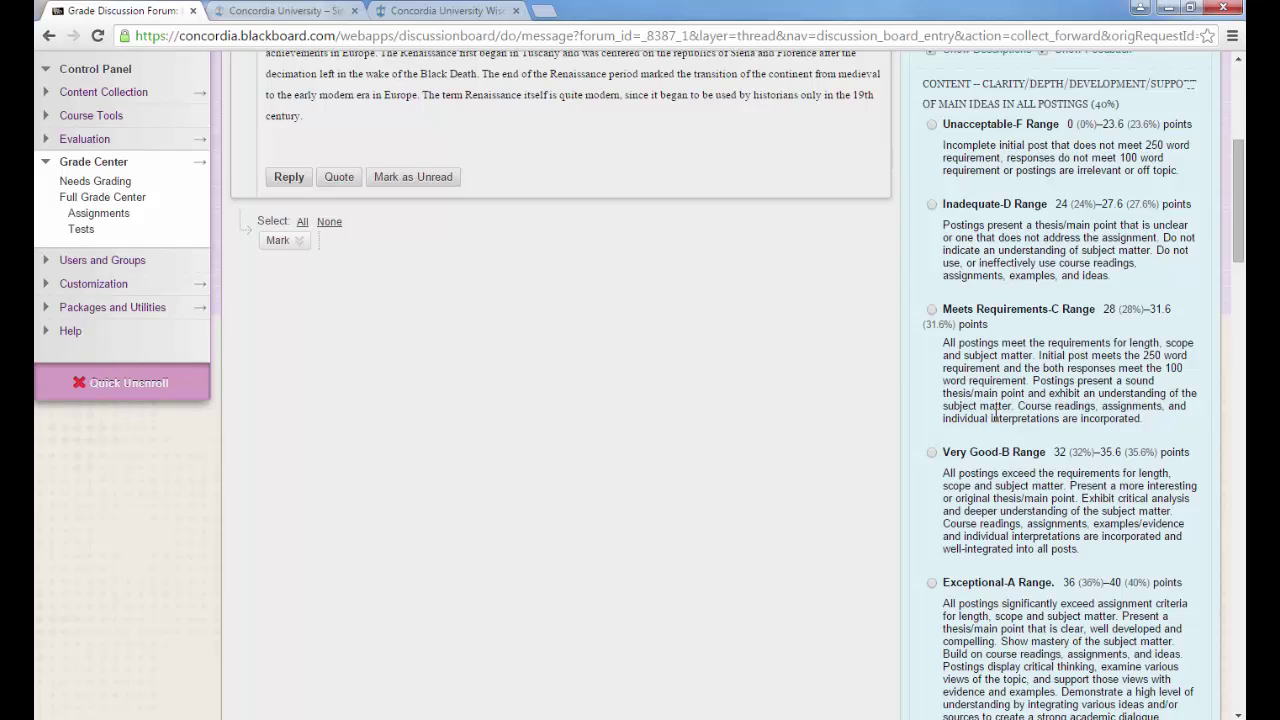
Rate Content as Meets Requirements-C with 31.6 points
click(933, 311)
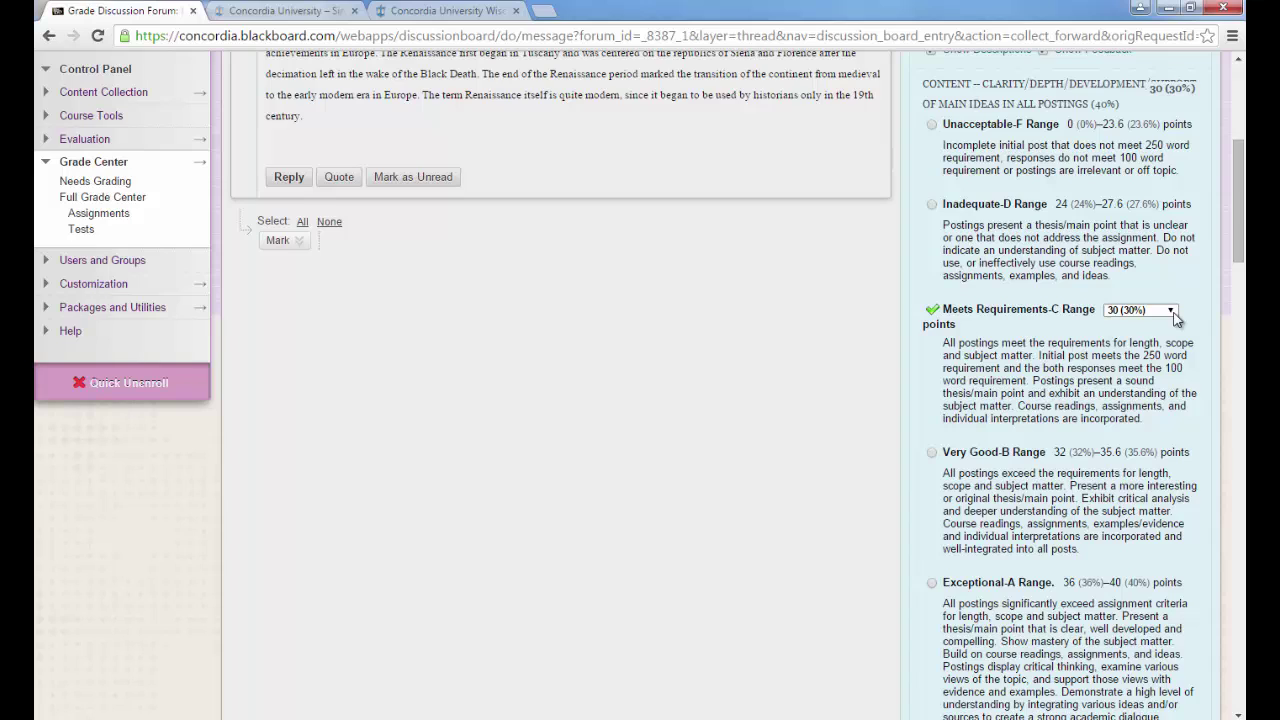
click(1175, 316)
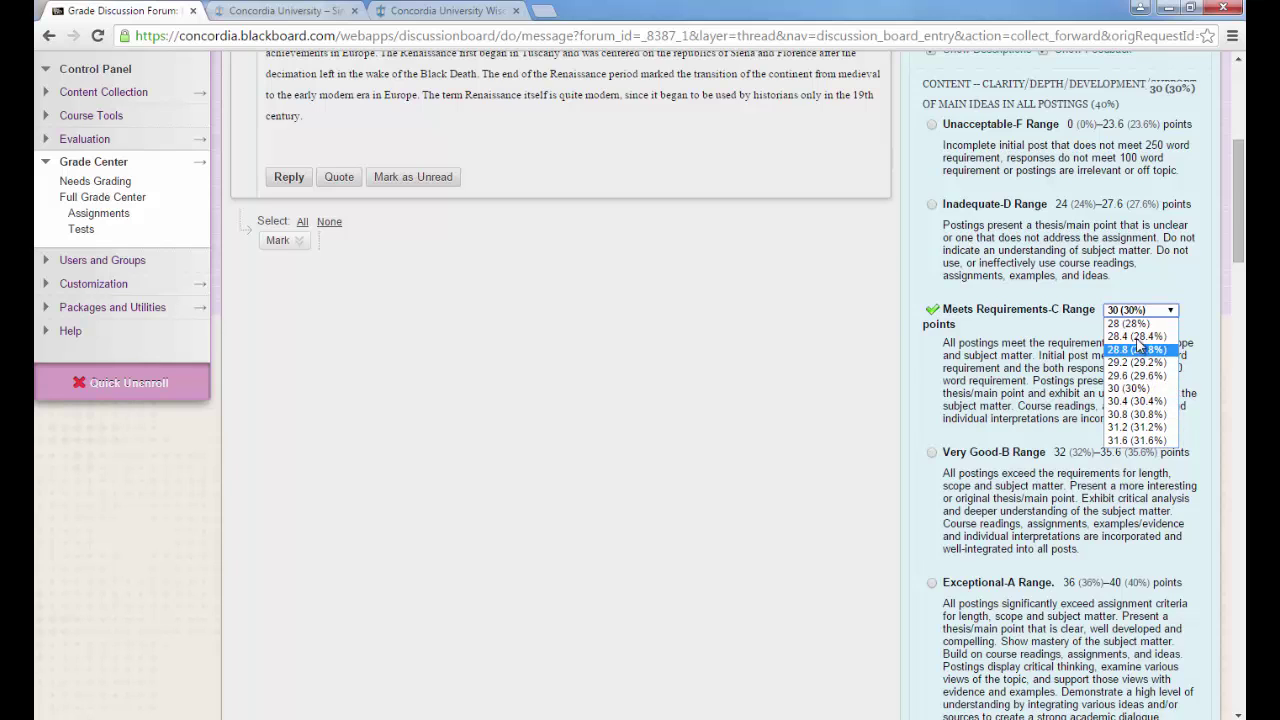
click(1136, 440)
Rate Timeliness as Very Good-B with 24.3 points
drag(1238, 248, 1240, 386)
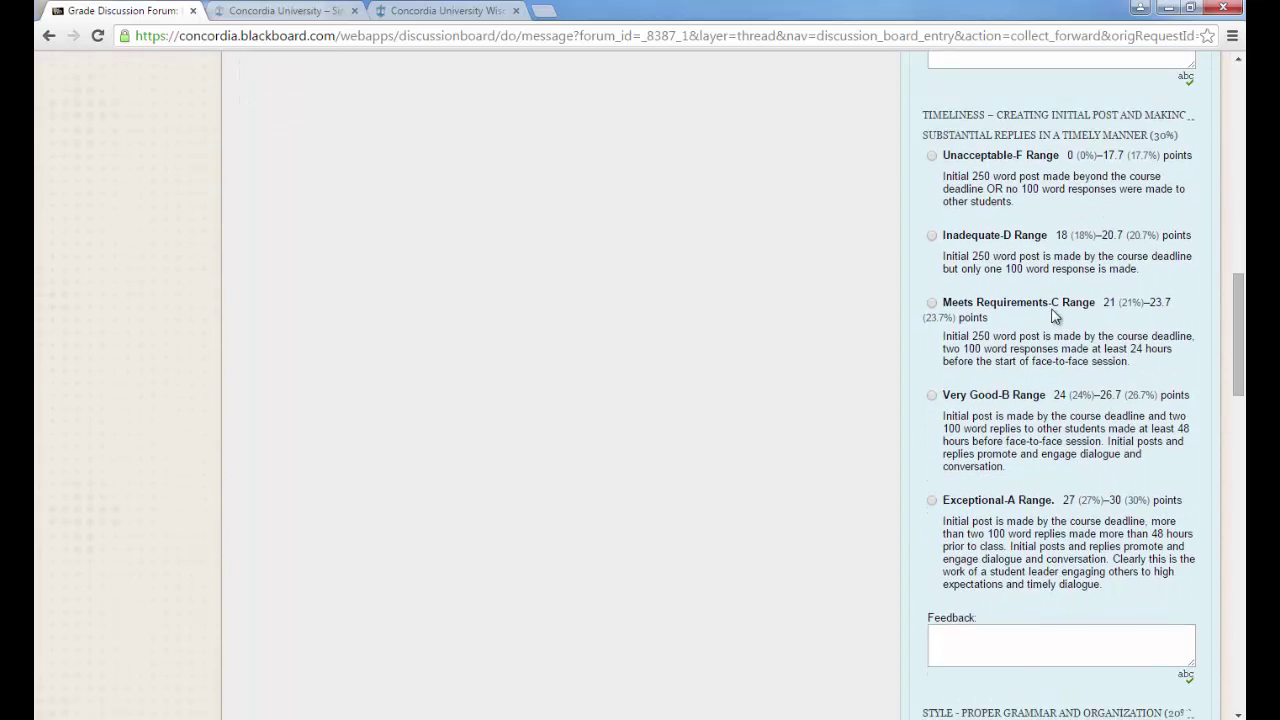
click(932, 396)
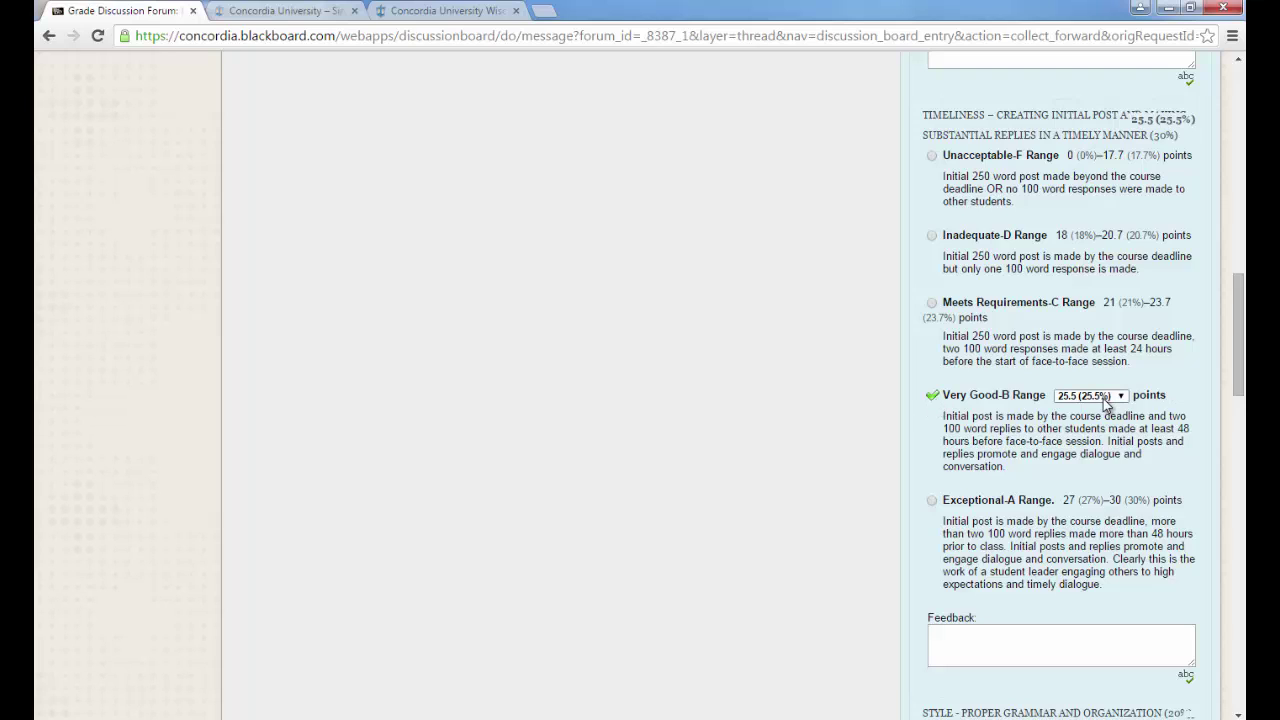
click(1105, 397)
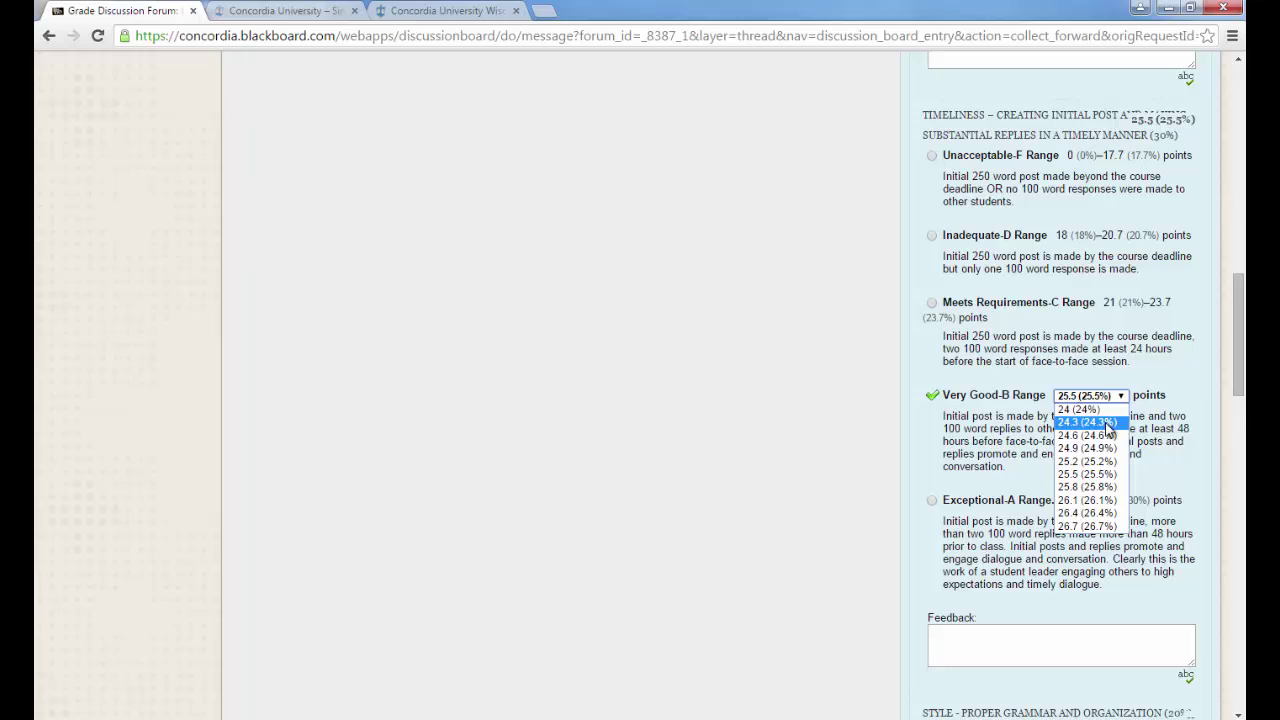
click(1106, 421)
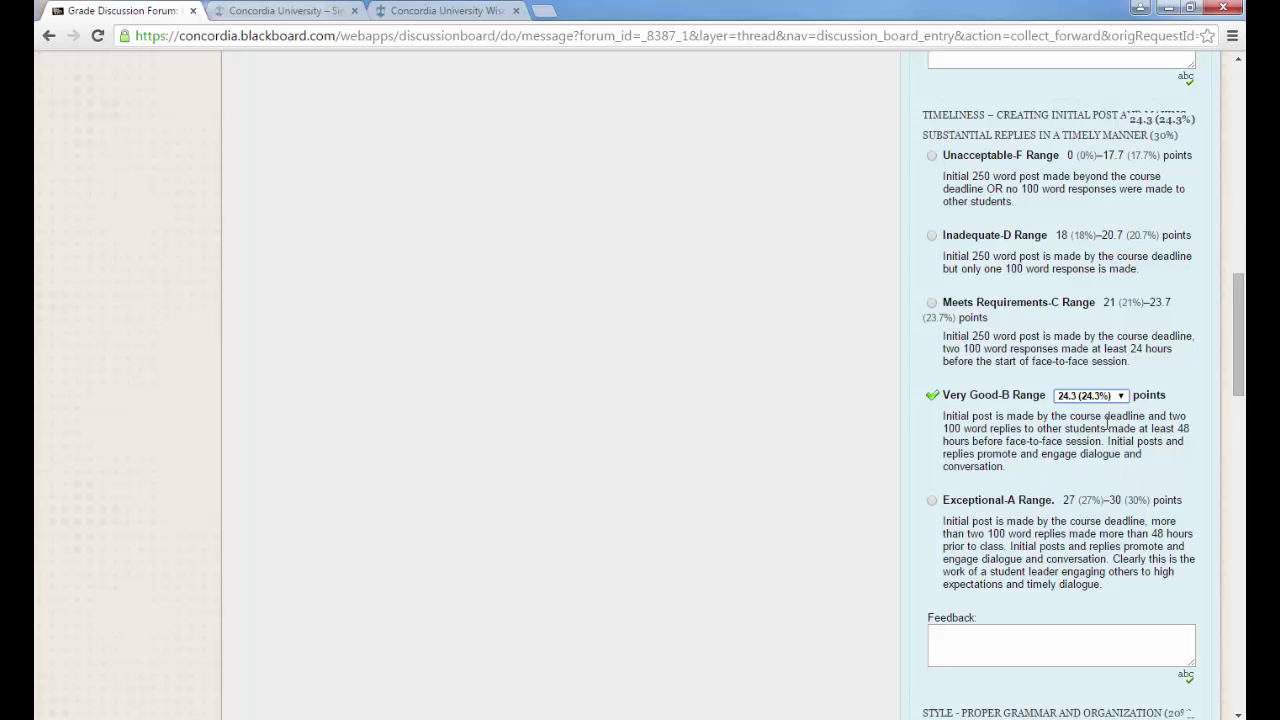
Rate Style and Citation both as Meets Requirements-C
drag(1236, 302, 1241, 327)
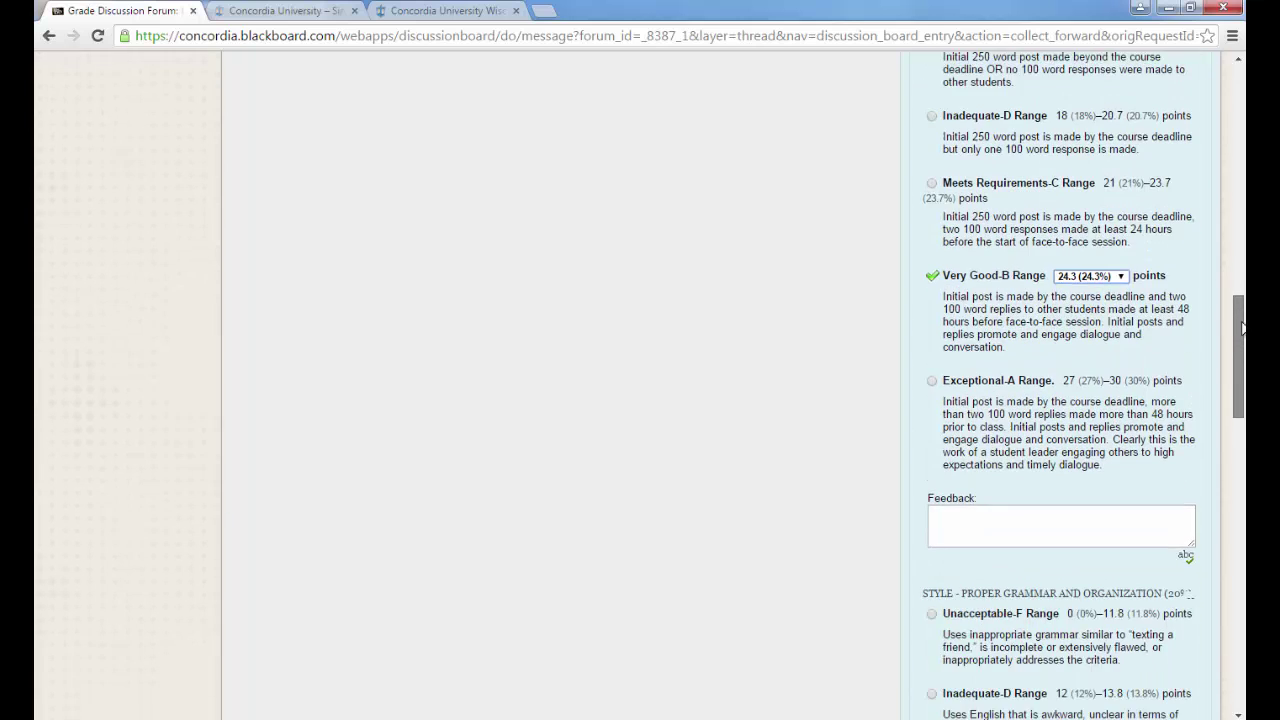
scroll(1243, 328, down, 4)
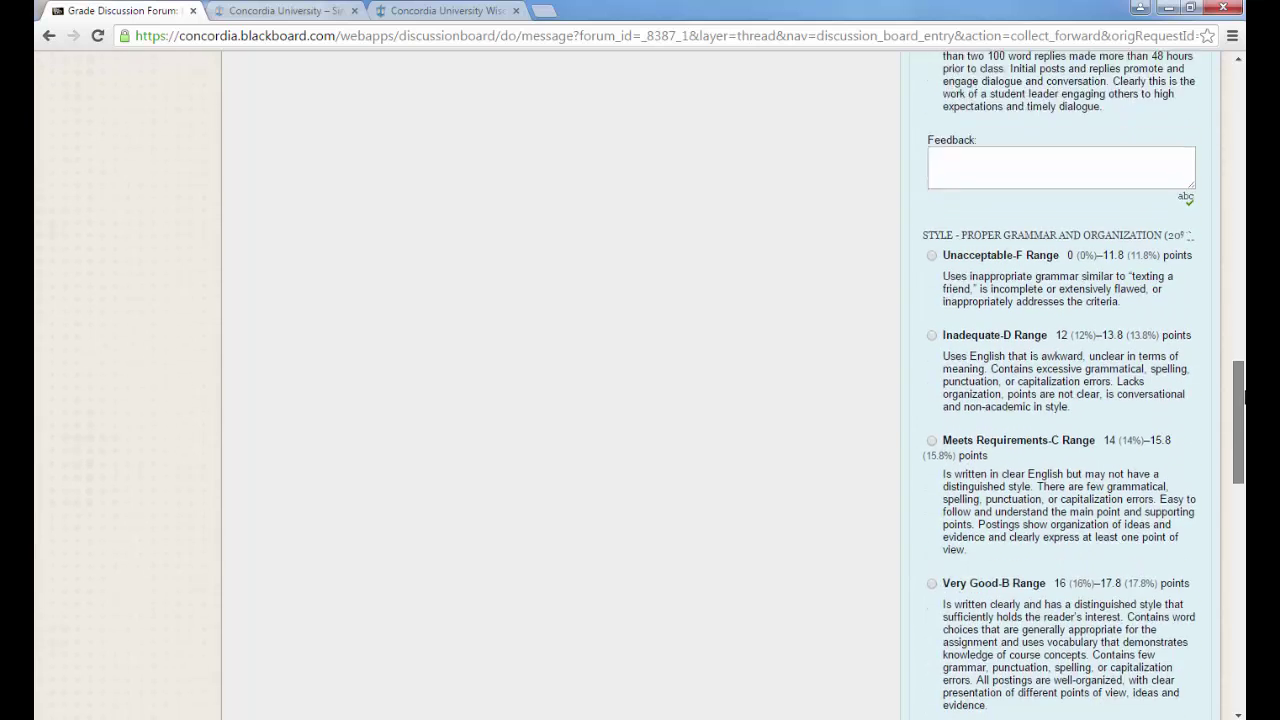
click(933, 410)
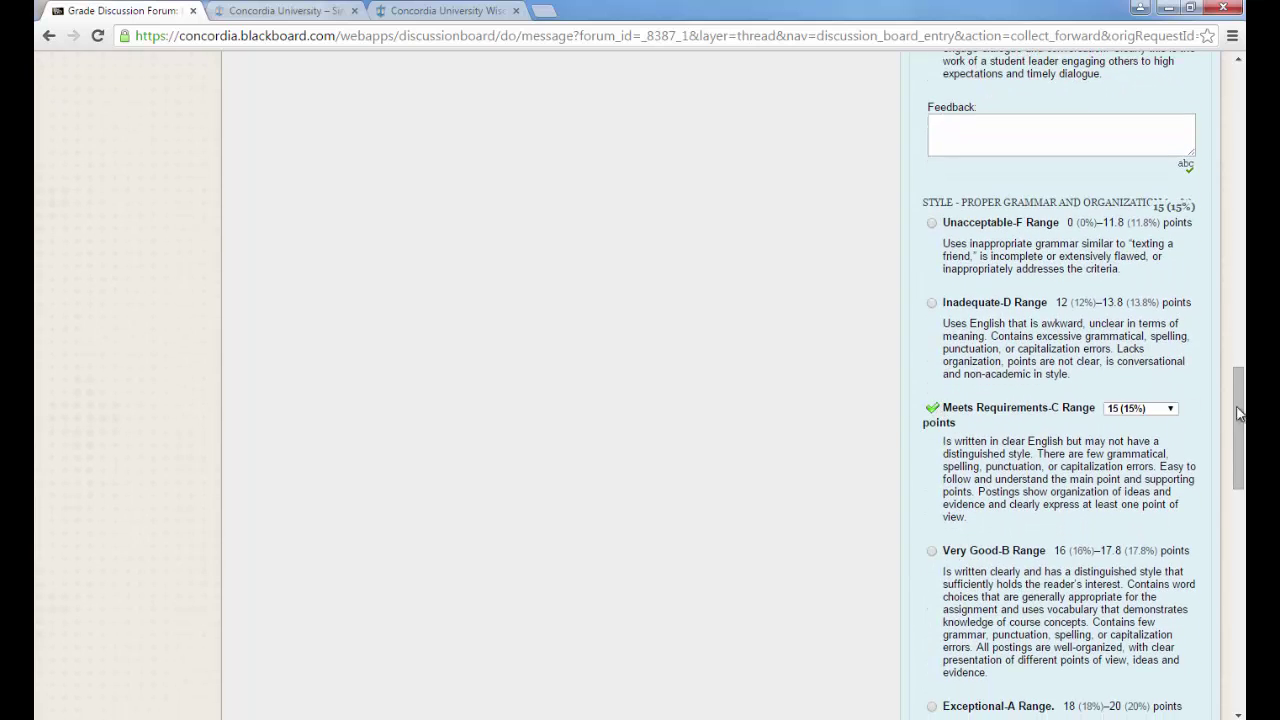
drag(1241, 415, 1245, 554)
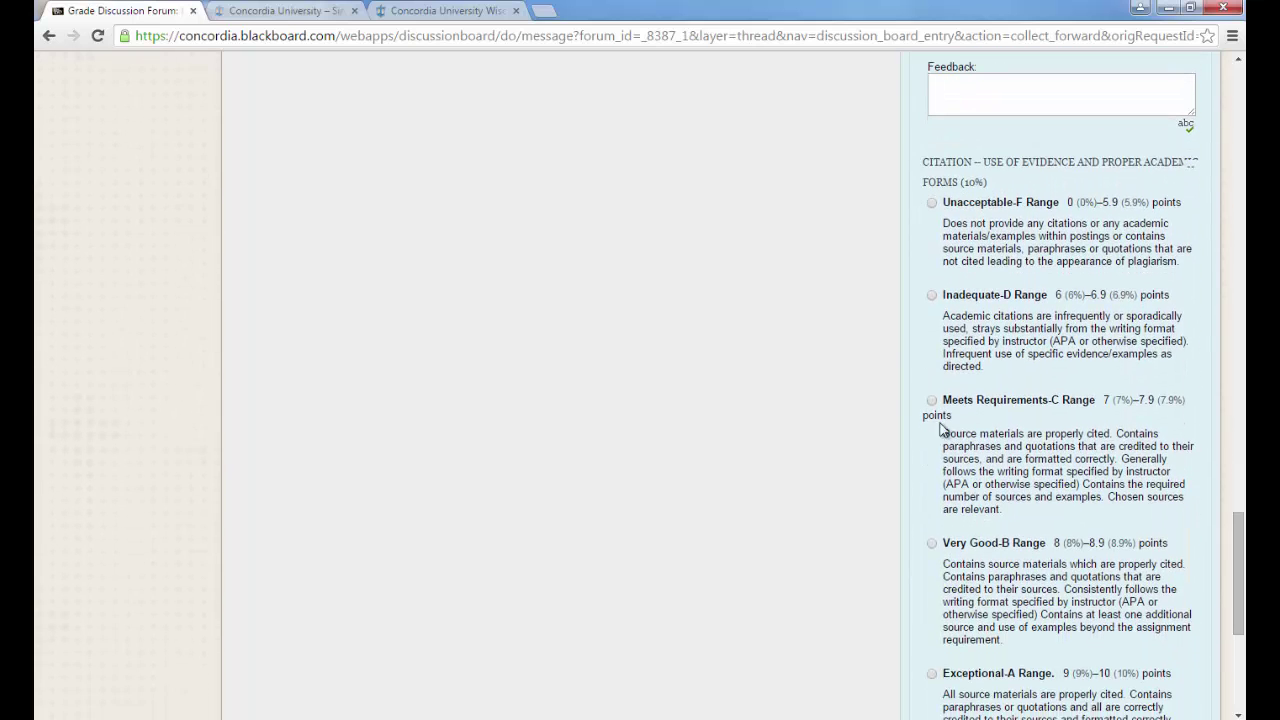
click(932, 402)
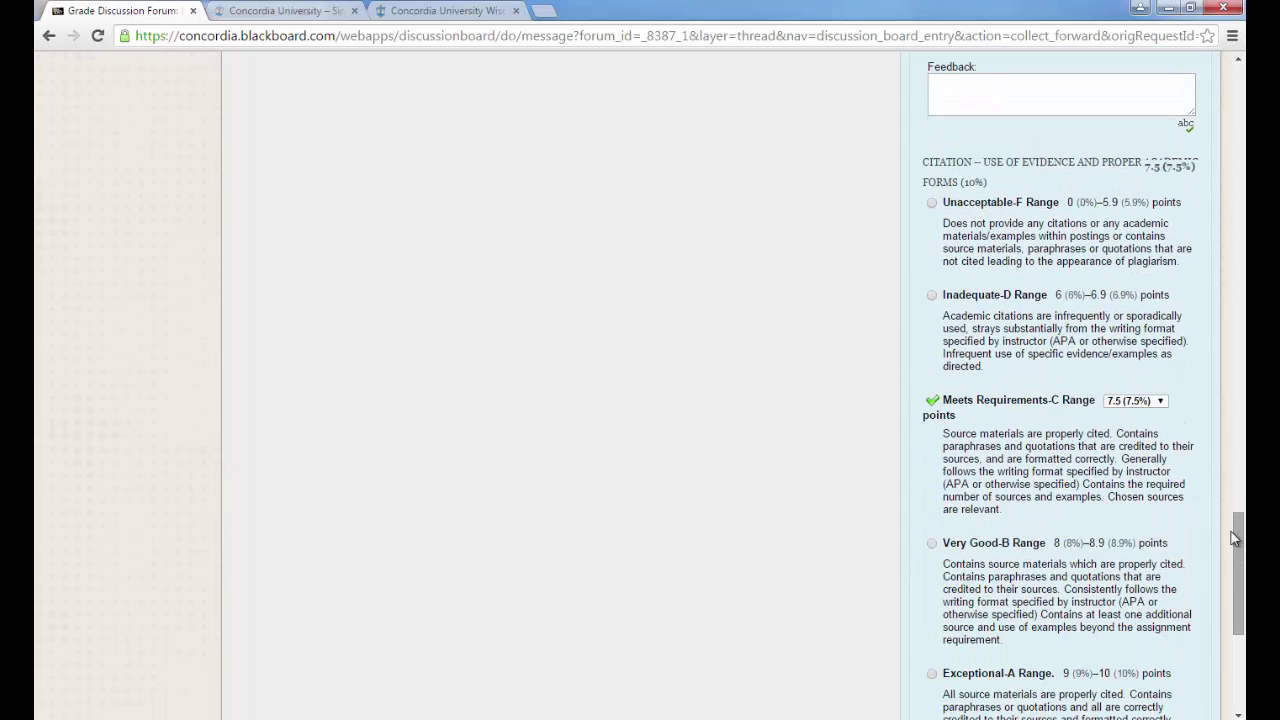
drag(1237, 537, 1238, 613)
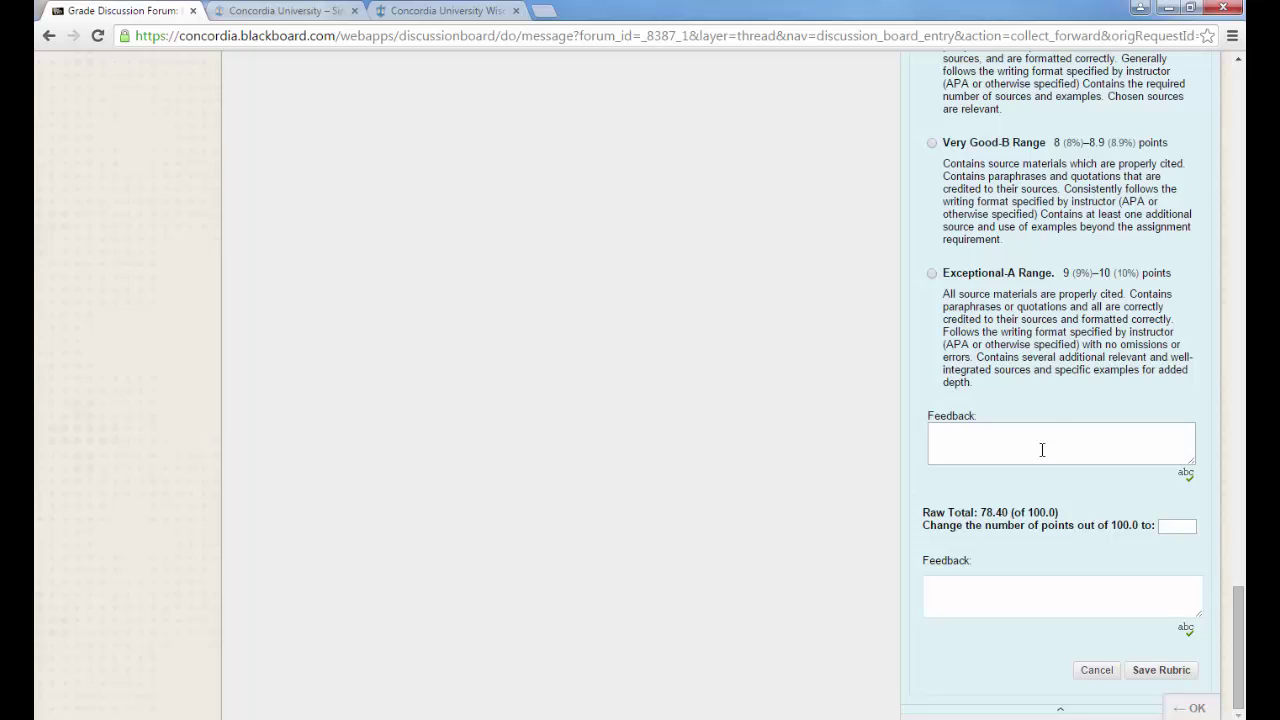
Override the total to 79.0 points, then cancel the rubric without saving
click(1183, 524)
text(79.0)
click(1054, 589)
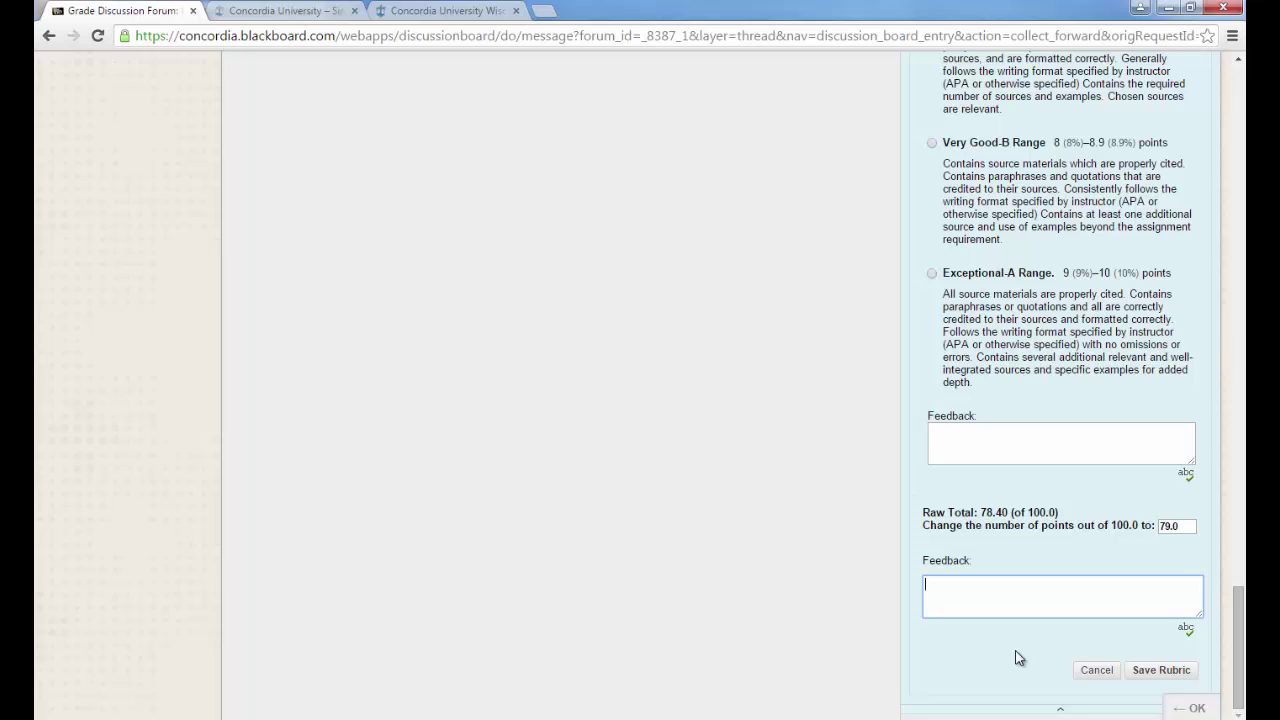
click(1096, 670)
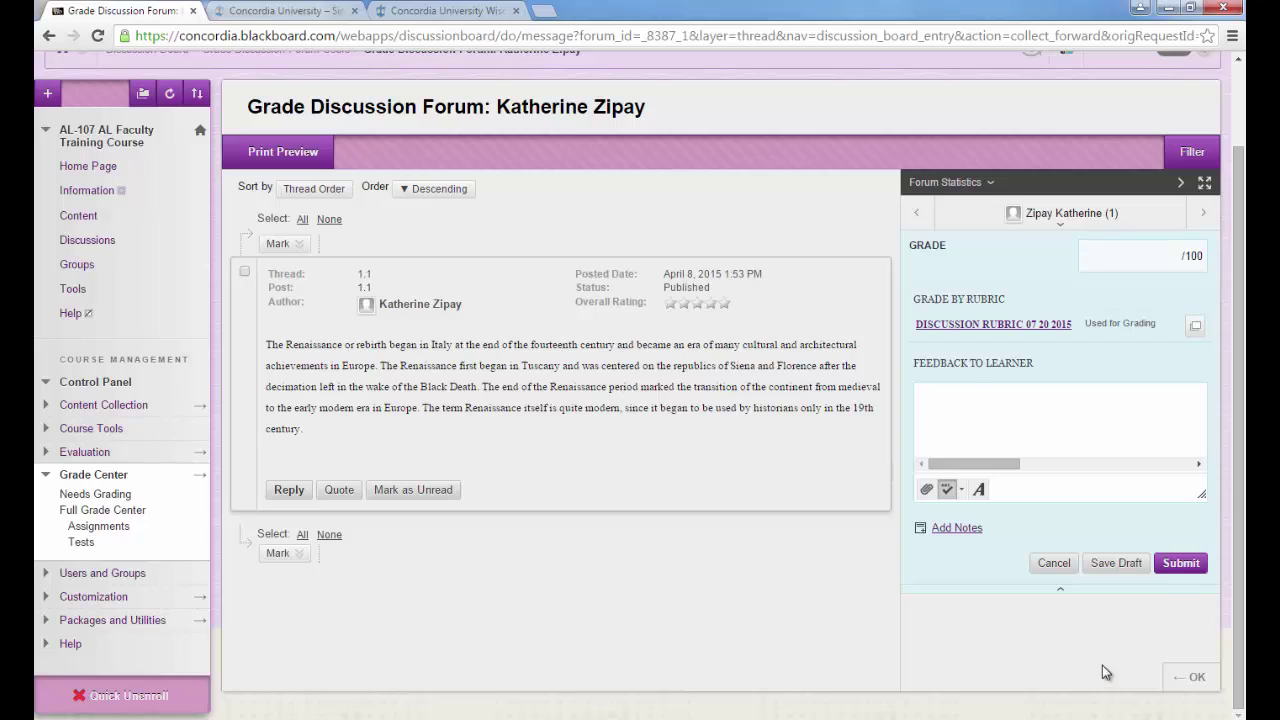
Open the rubric in its own Rubric Detail window and widen it
click(1195, 326)
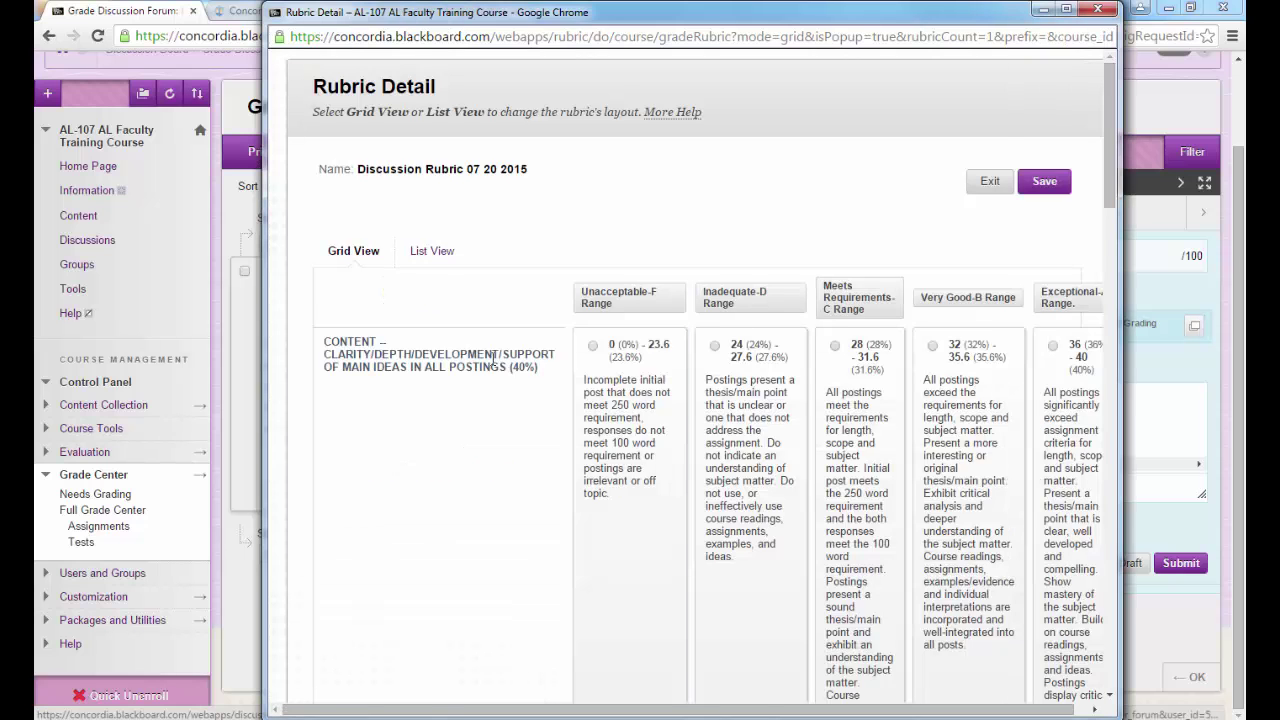
drag(262, 345, 78, 345)
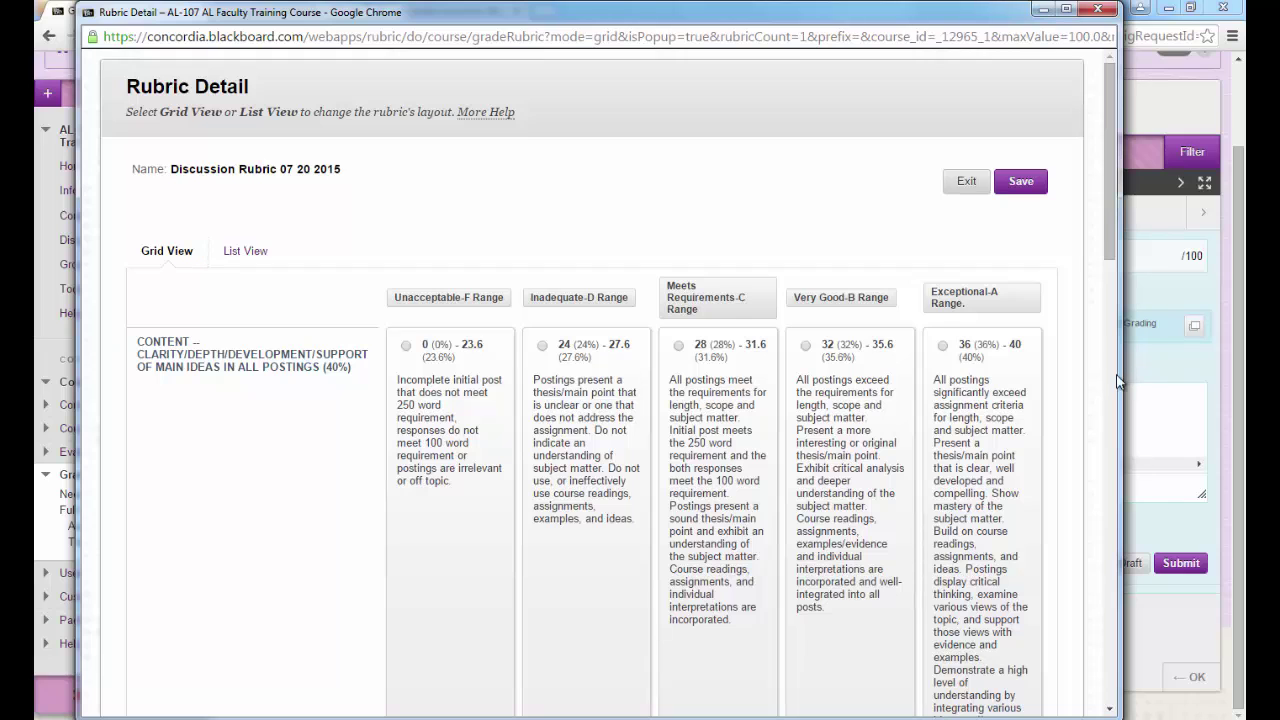
drag(1119, 381, 1224, 376)
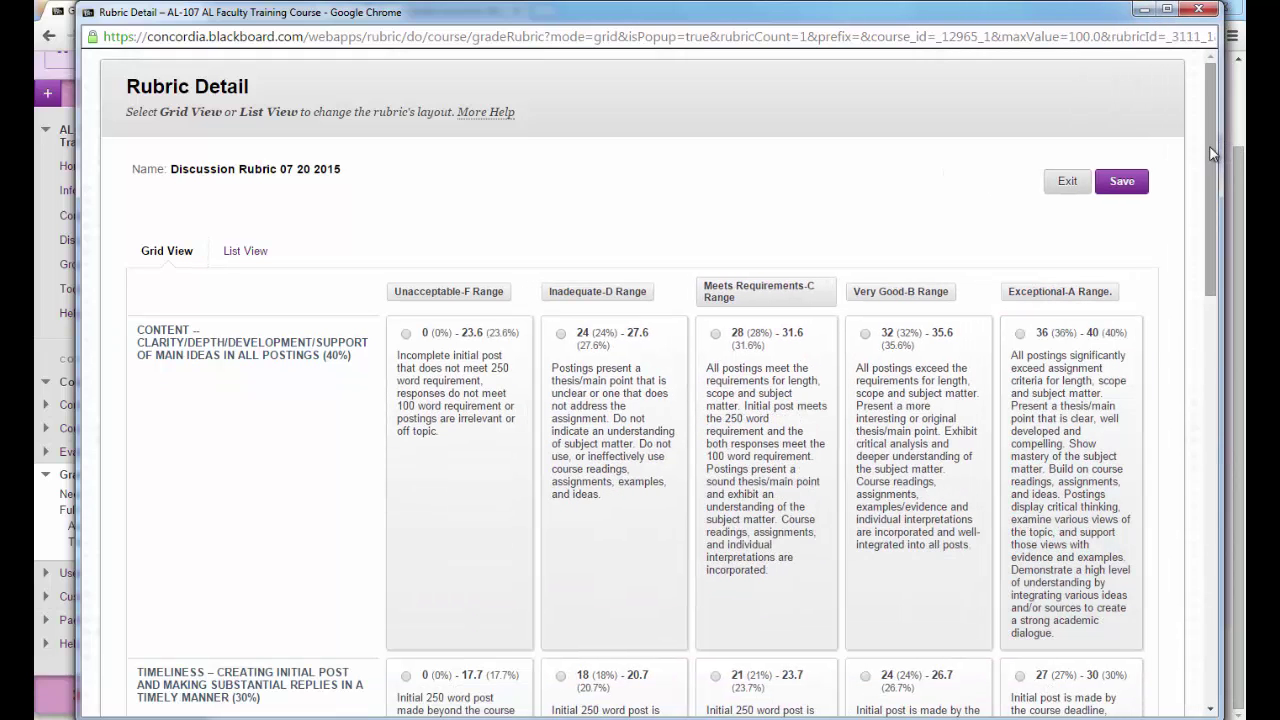
drag(1209, 148, 1230, 184)
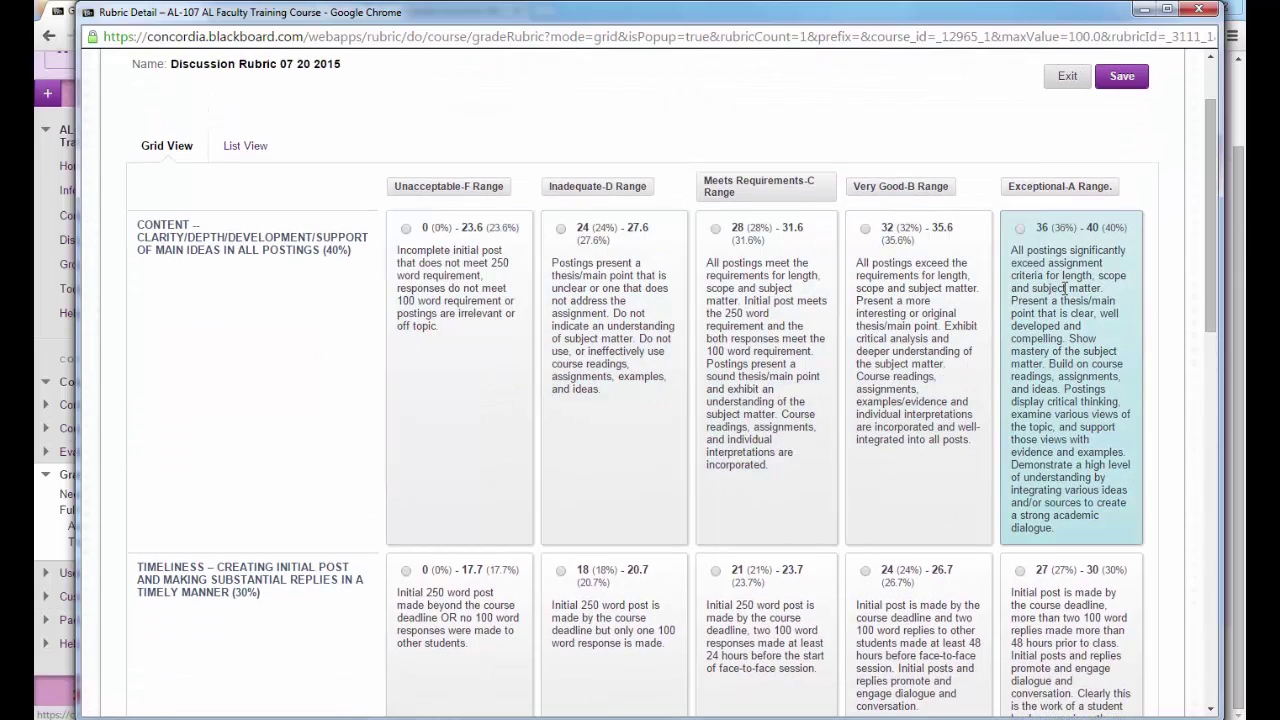
Rate Content as Meets Requirements-C with 29.6 points
click(763, 320)
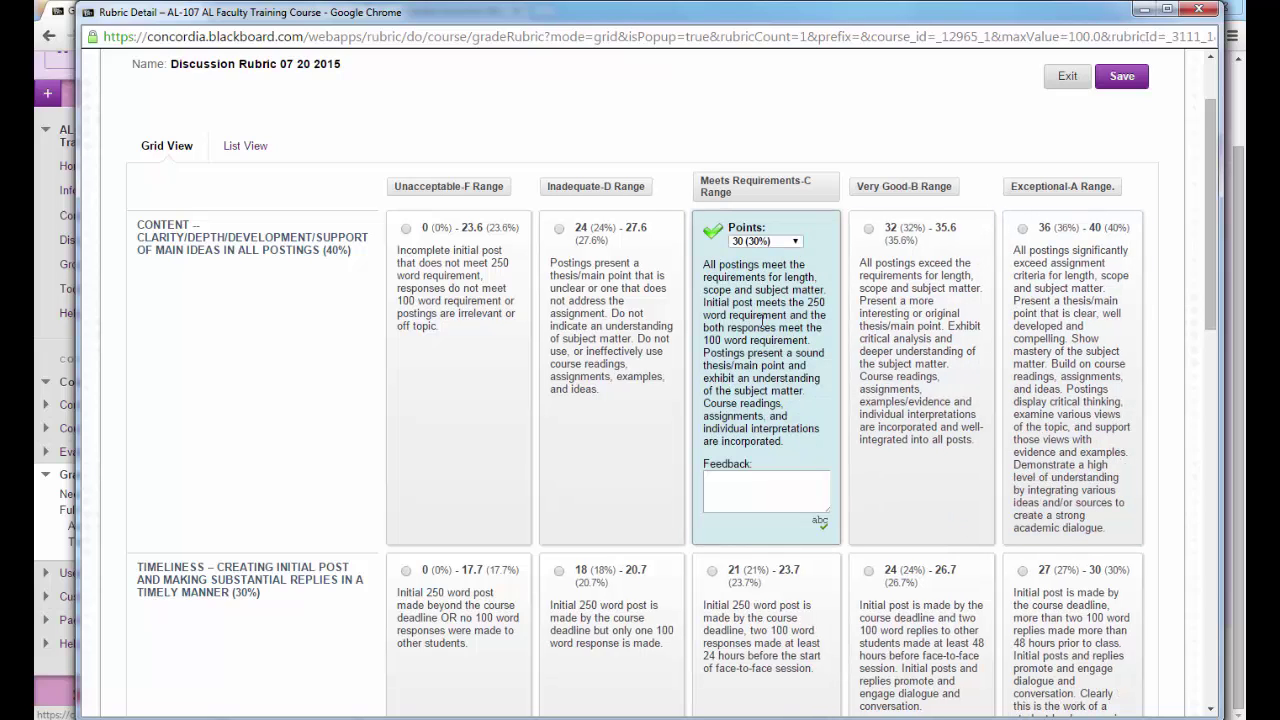
click(796, 243)
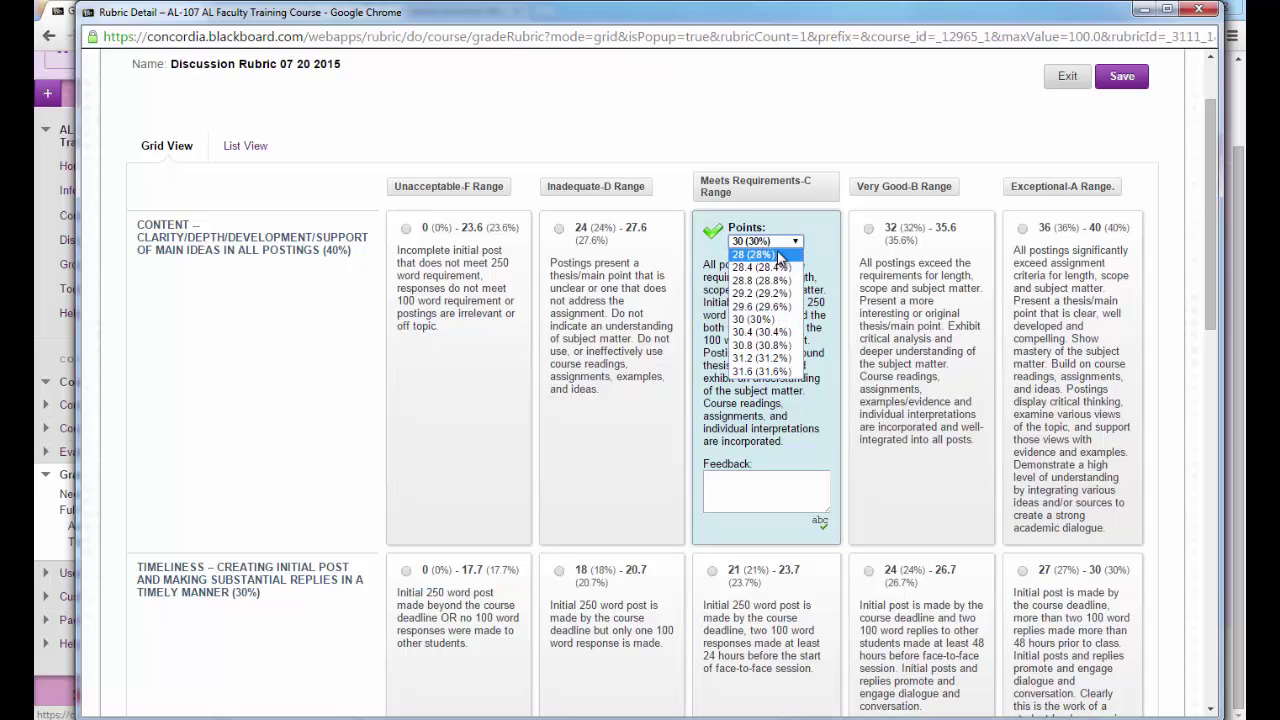
click(775, 307)
scroll(774, 310, down, 1)
scroll(775, 307, up, 1)
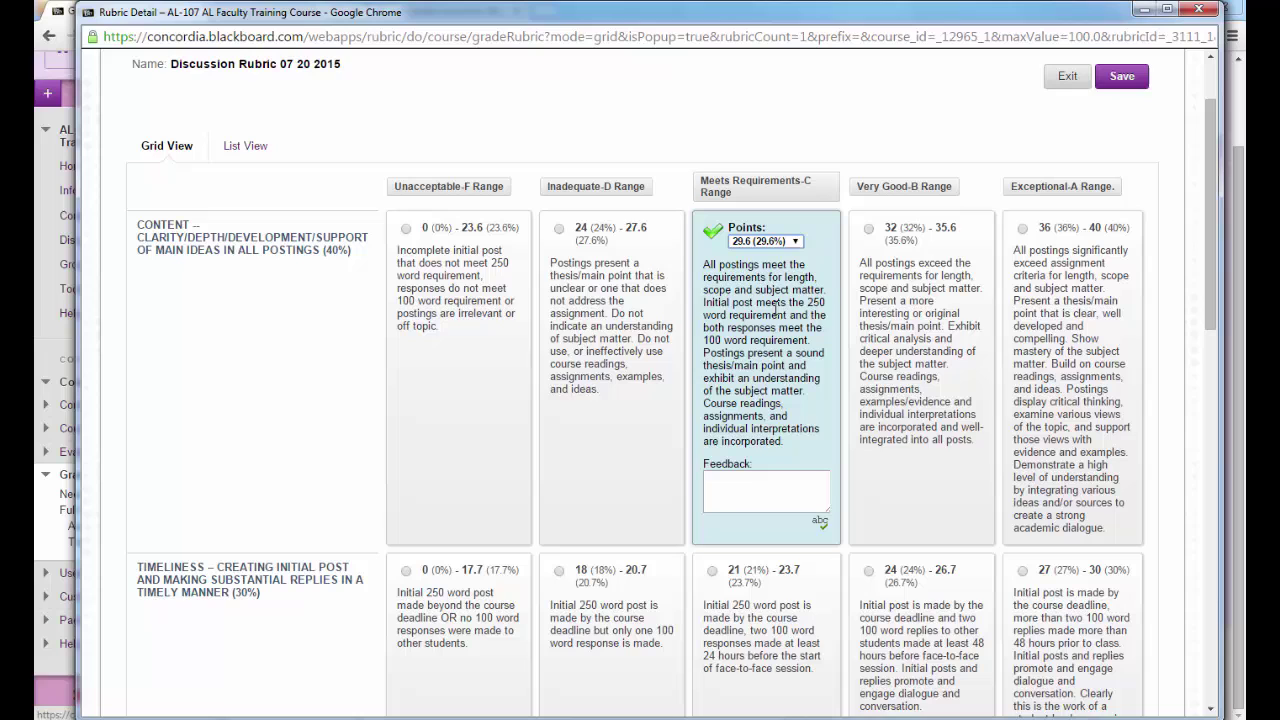
Rate every criterion Meets Requirements-C, then raise Style to Very Good-B at 17 points
click(794, 187)
scroll(795, 390, down, 3)
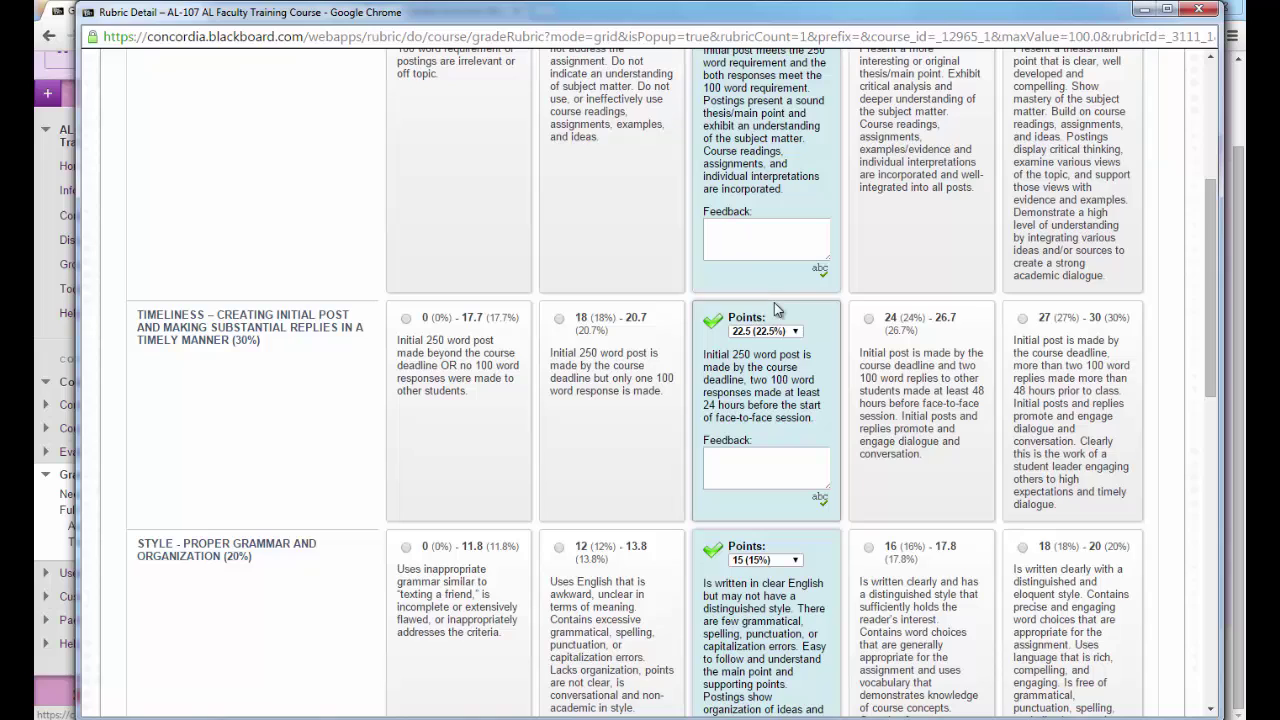
scroll(775, 308, down, 5)
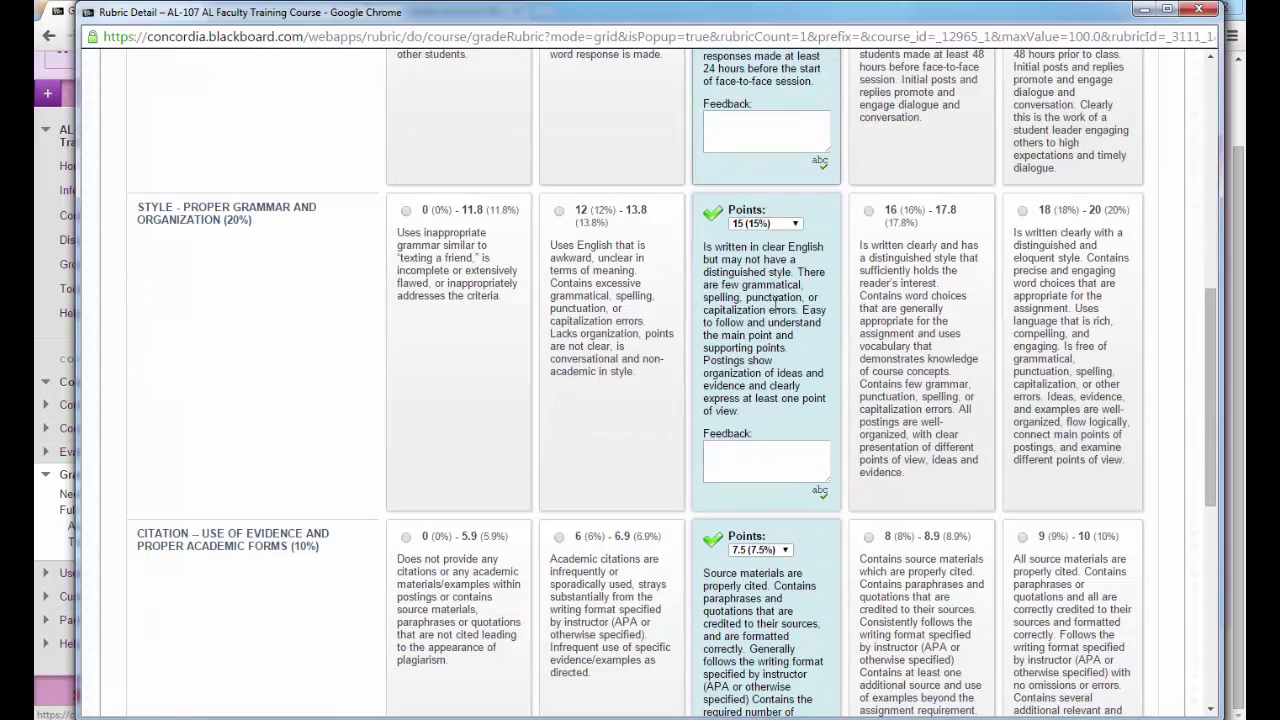
scroll(775, 302, down, 2)
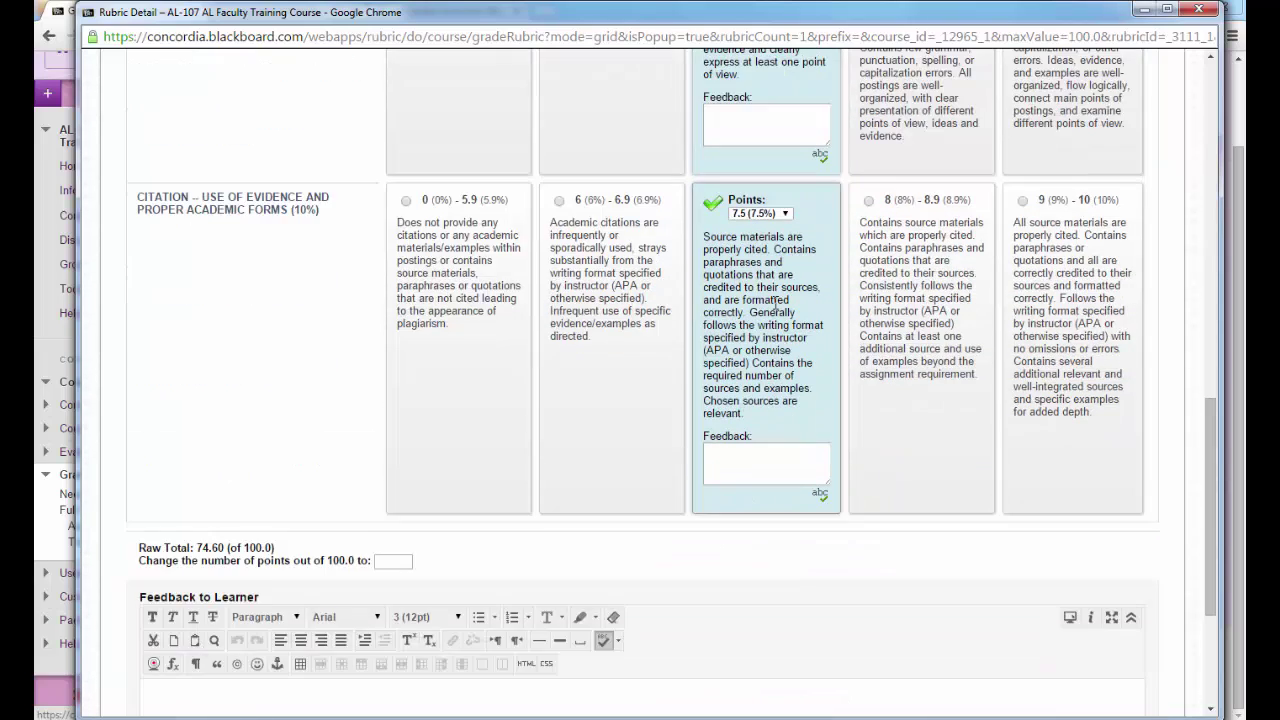
scroll(771, 300, up, 4)
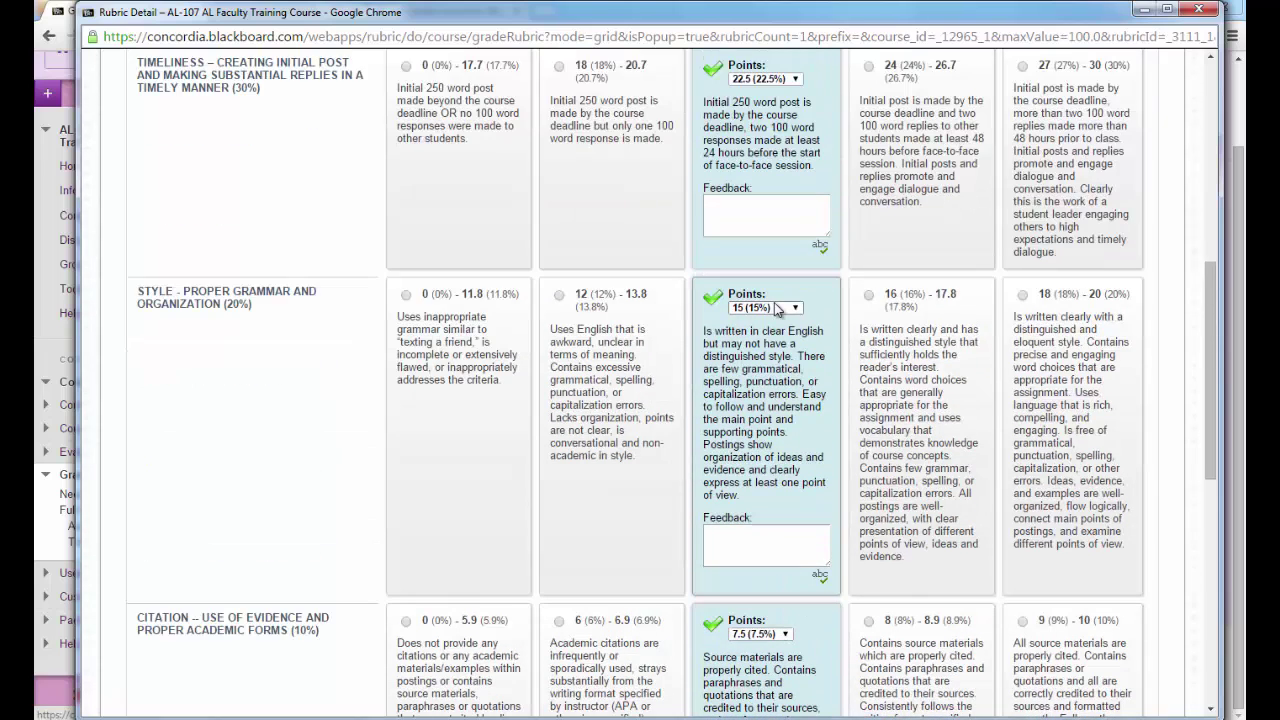
click(896, 380)
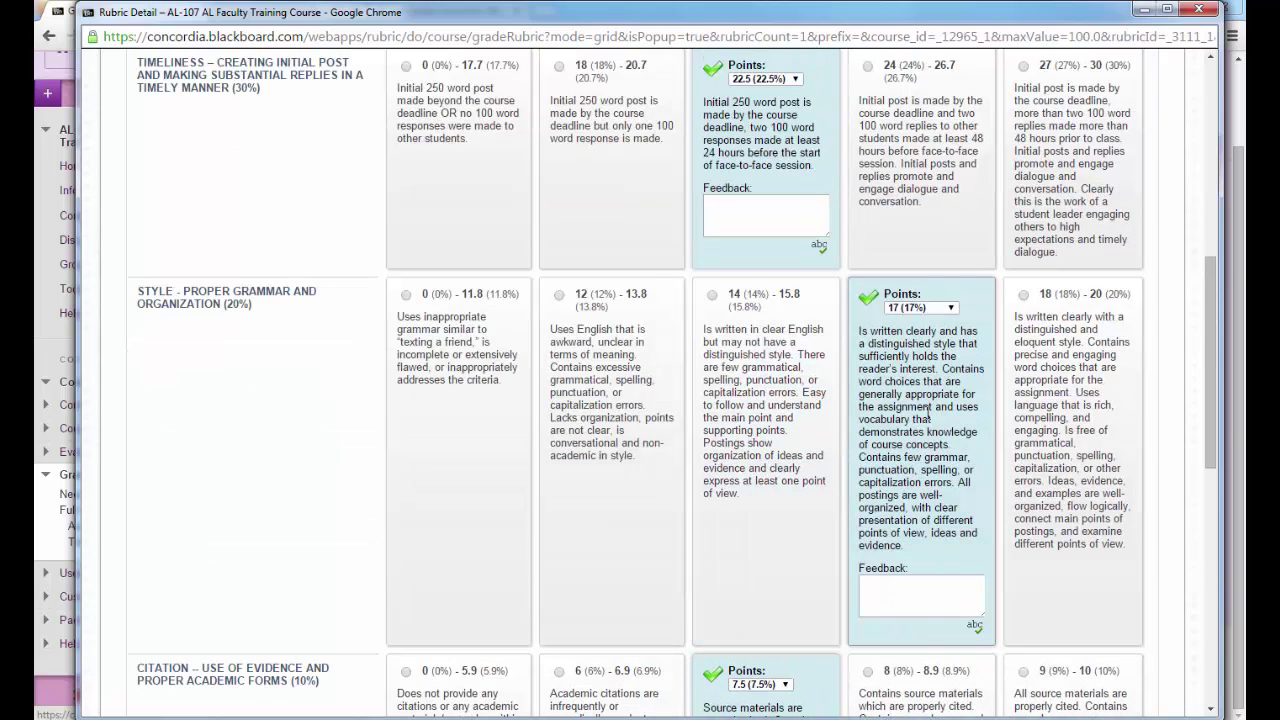
scroll(930, 418, down, 2)
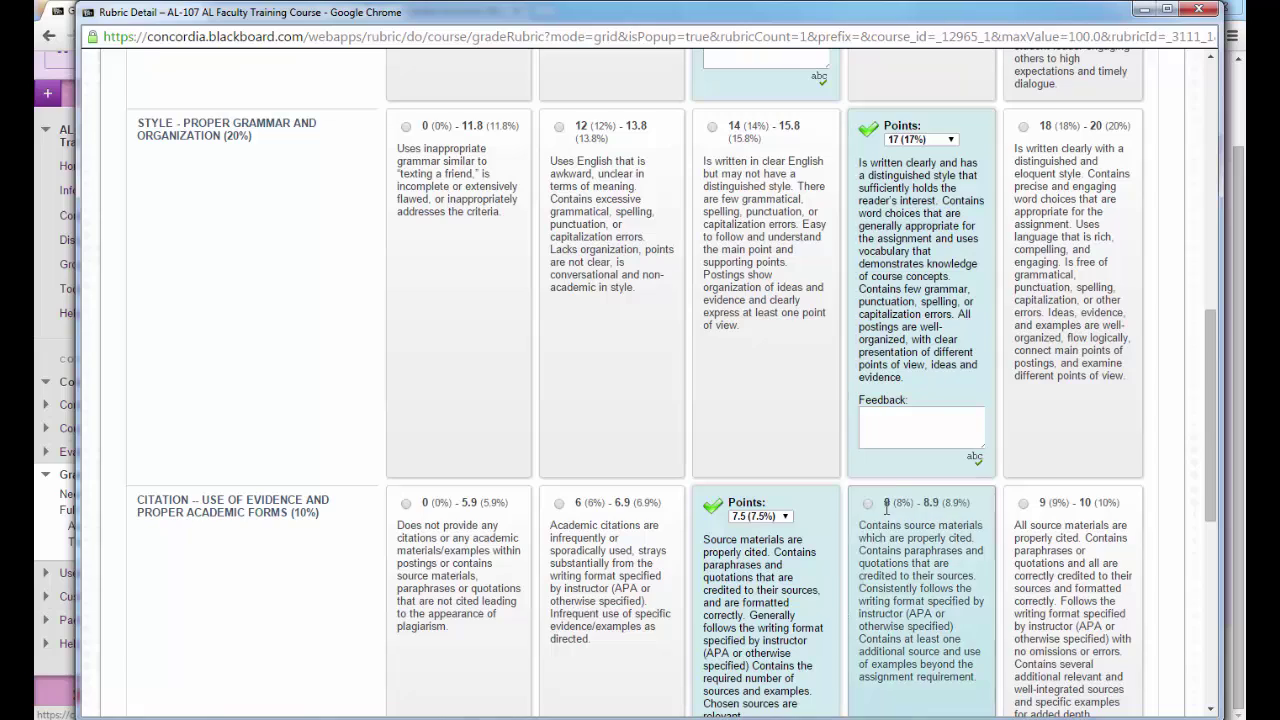
Enter a placeholder feedback comment for the Style criterion
click(918, 423)
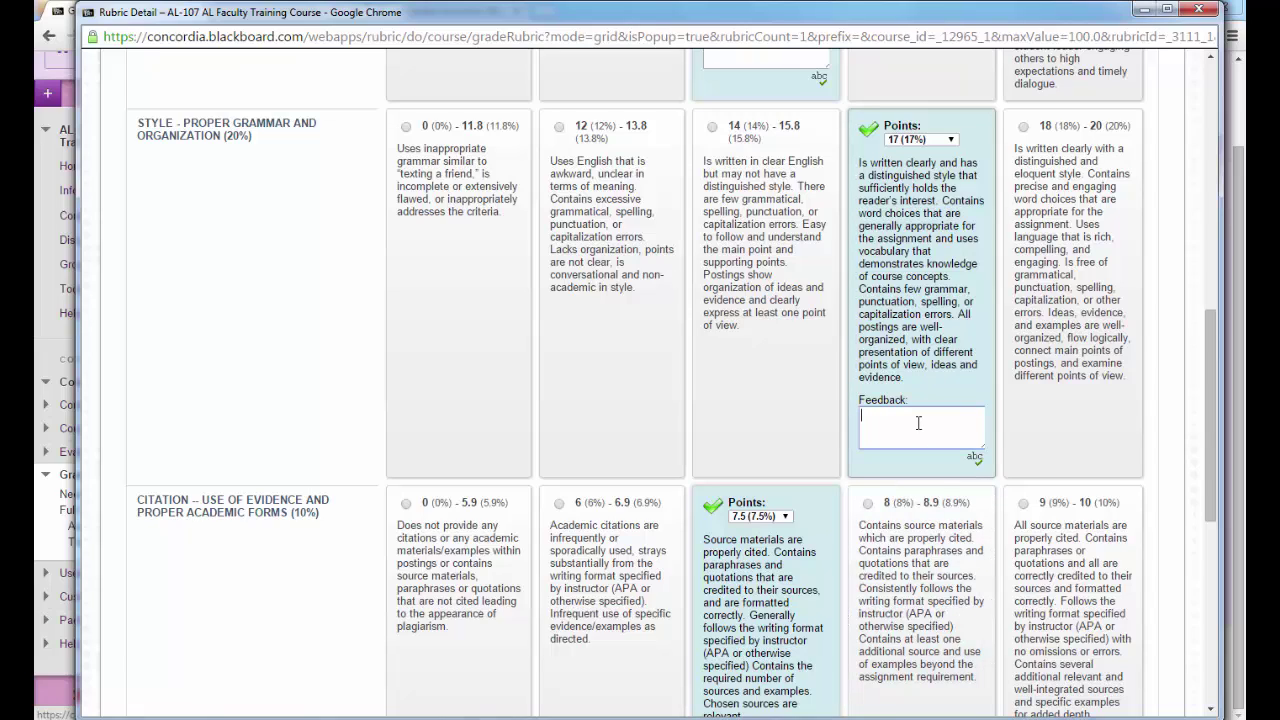
text(lllllllhkjkjkj;)
scroll(918, 423, down, 3)
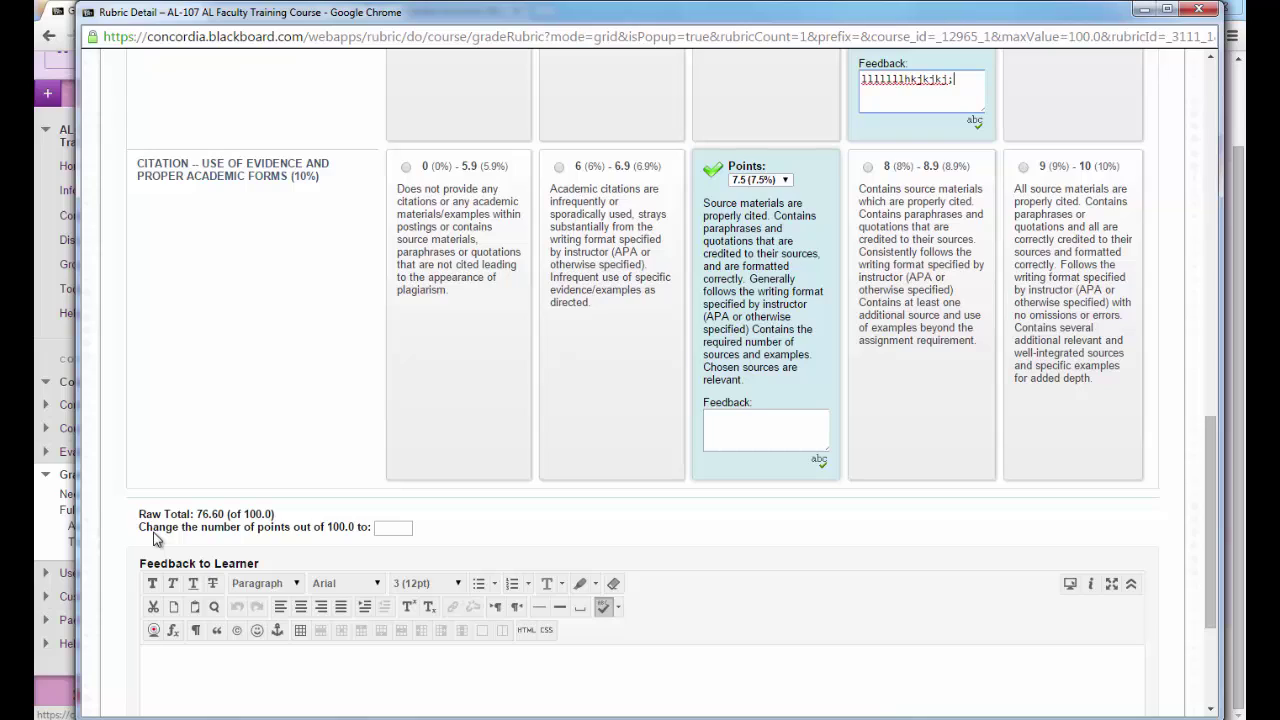
Override the 76.60 raw total with 77.00 points and save the rubric evaluation
click(402, 530)
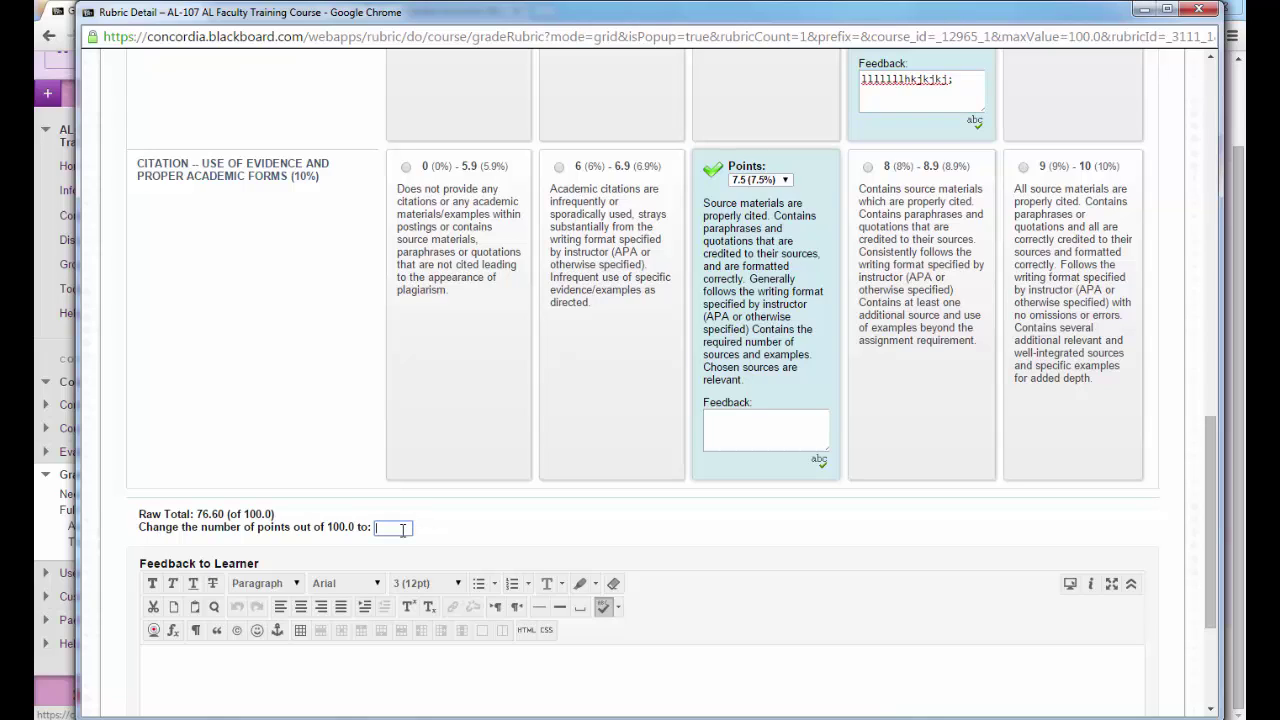
text(77.00)
click(528, 671)
scroll(530, 666, down, 2)
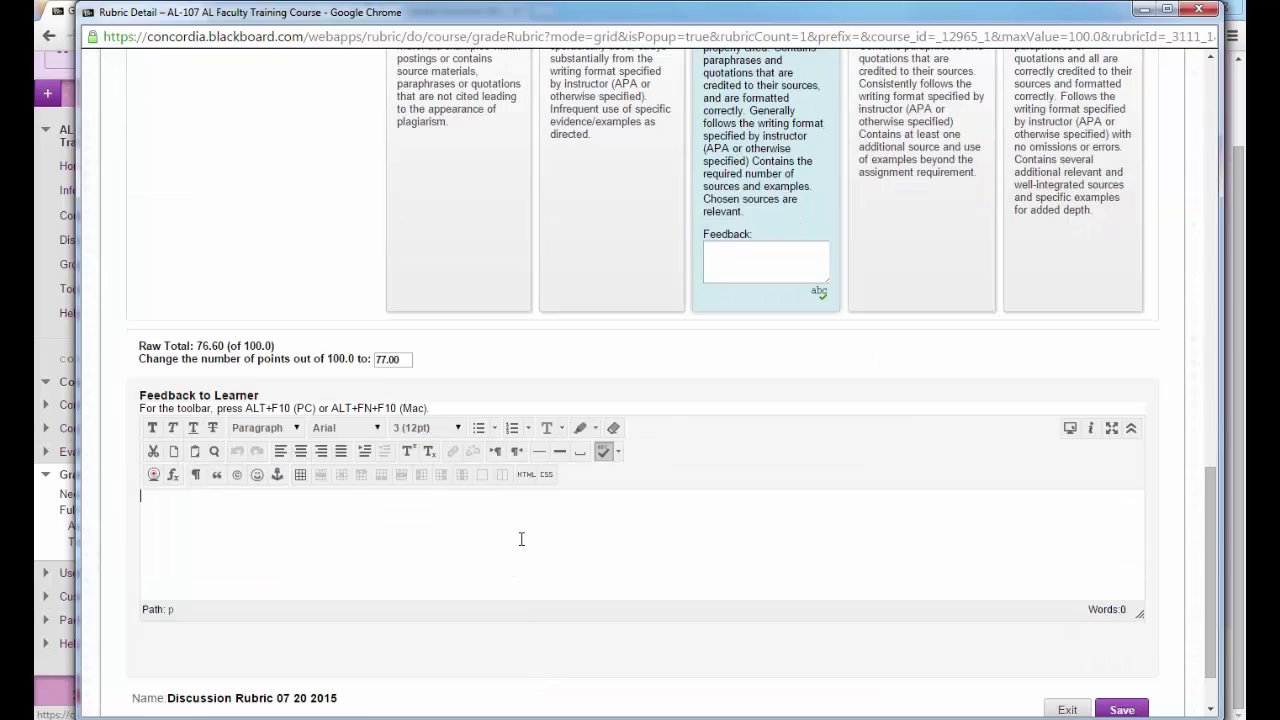
scroll(521, 539, down, 1)
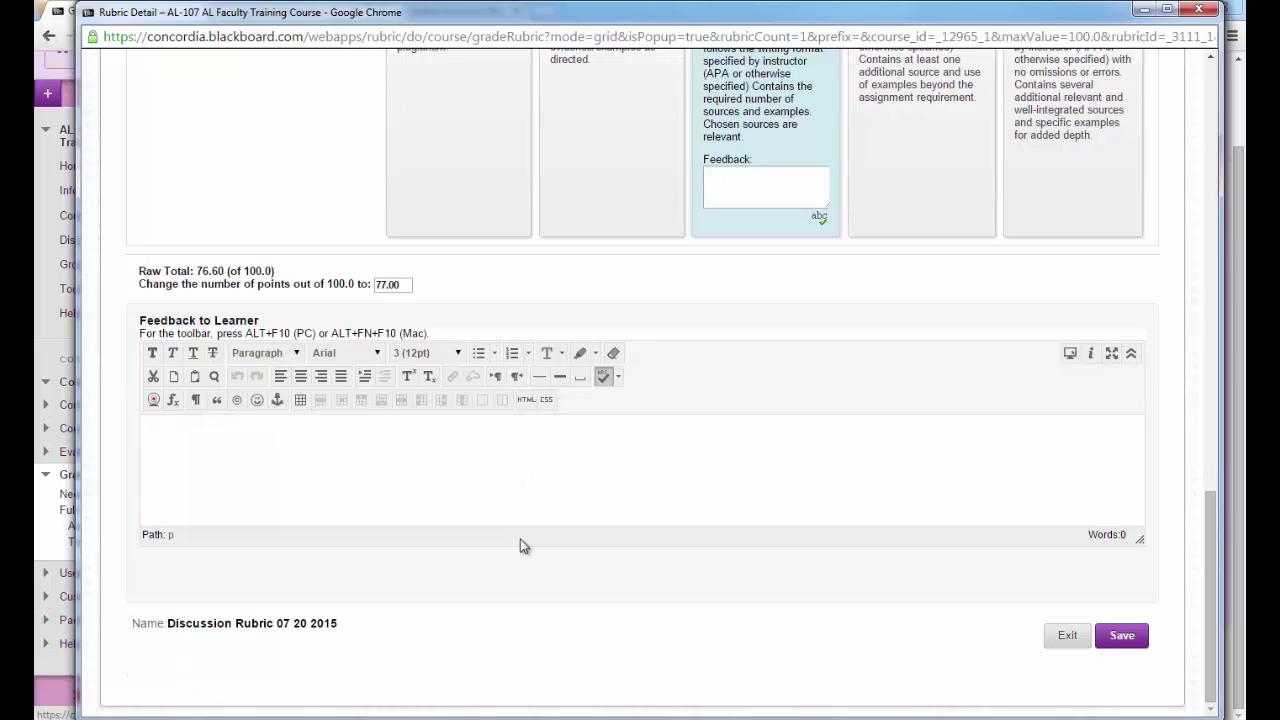
click(1121, 636)
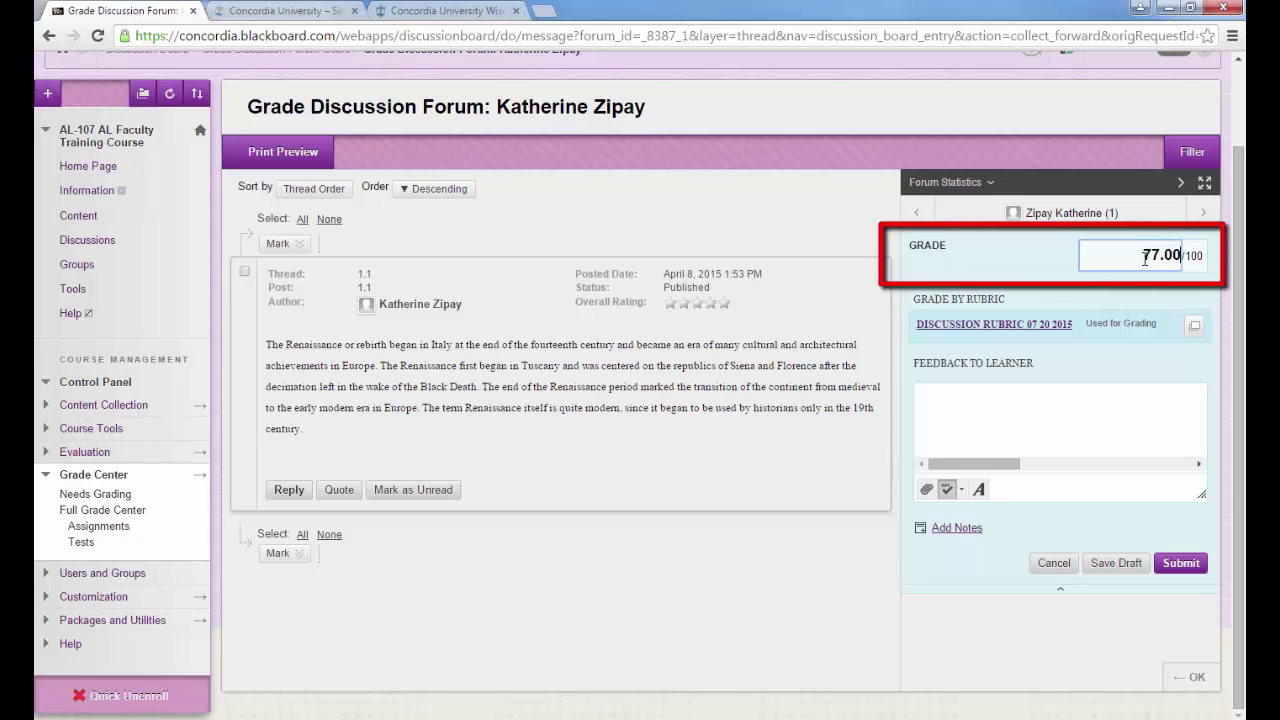
Submit the 77.00/100 grade for the forum post and return to the AL-107 Content area
click(1181, 295)
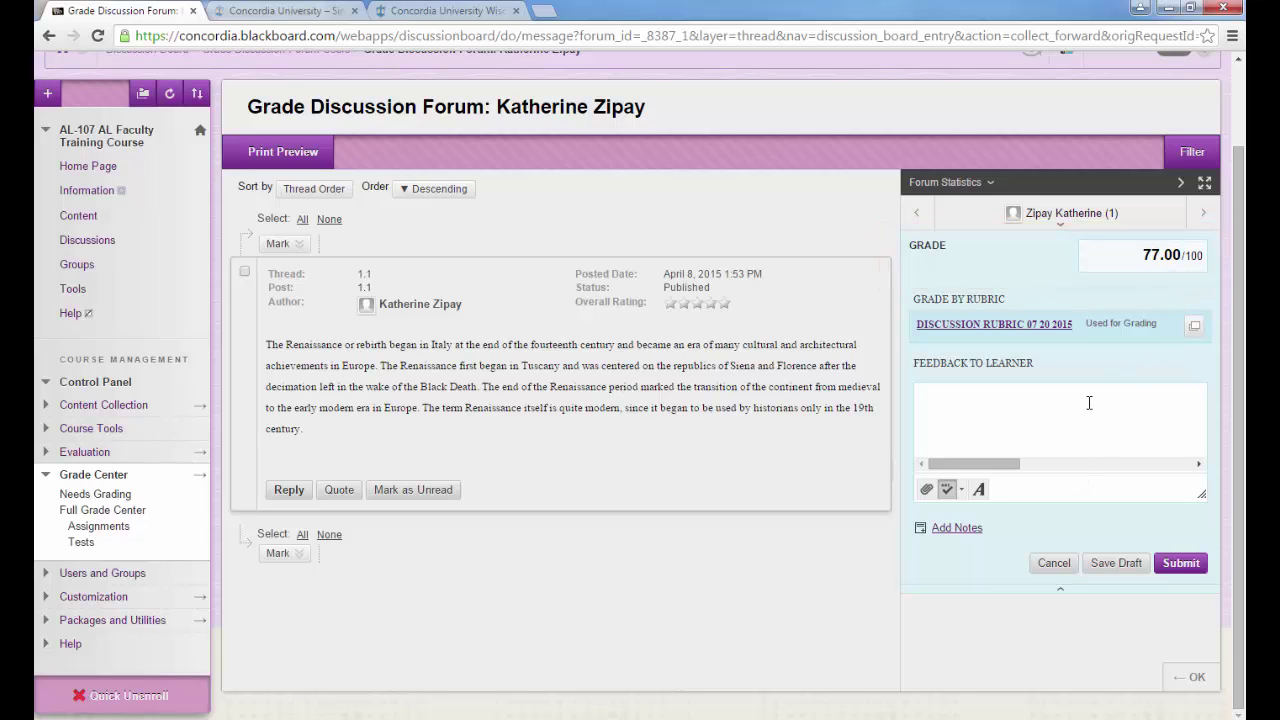
click(1024, 408)
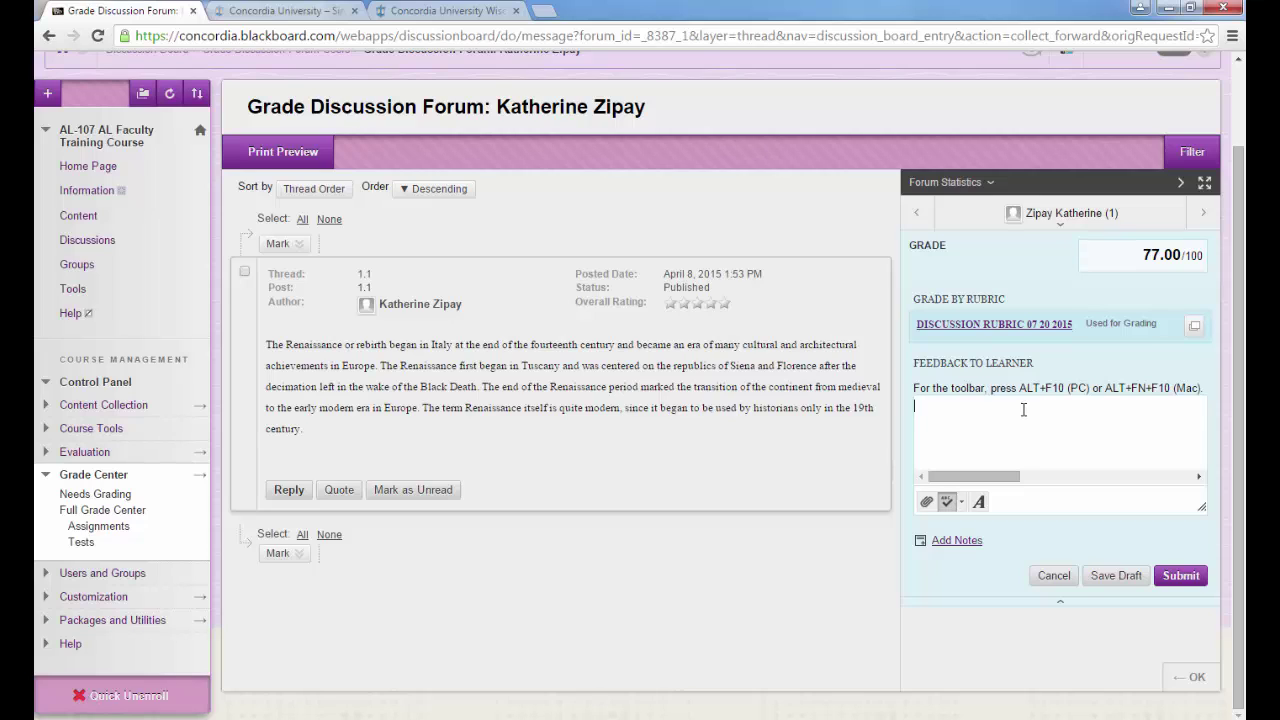
click(1184, 578)
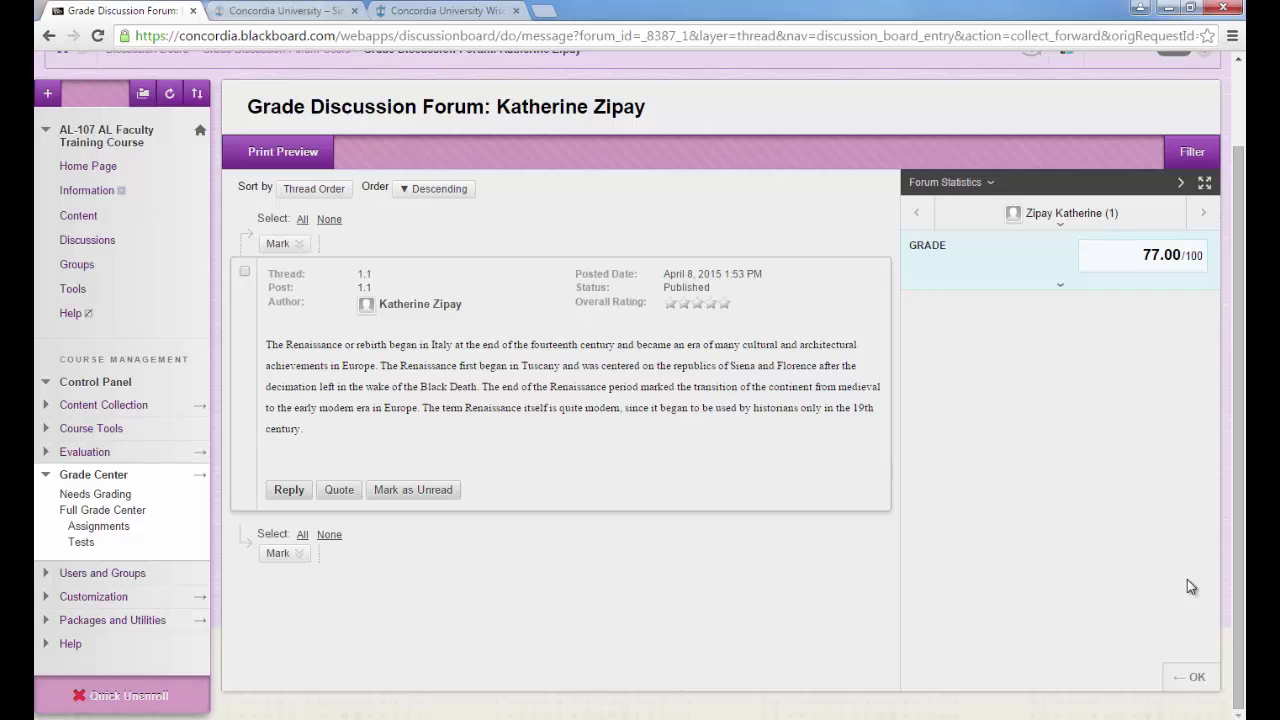
click(1196, 684)
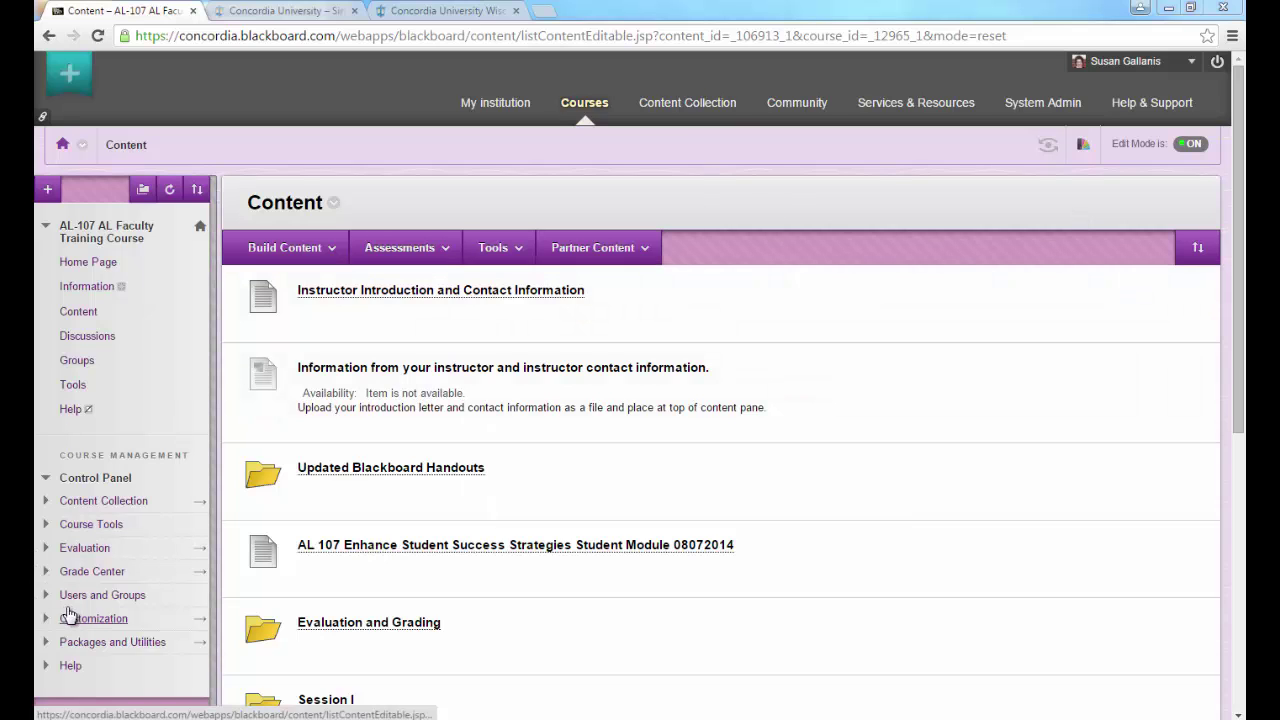
Open Grade Center's Needs Grading page listing the 6 items awaiting grades
click(93, 575)
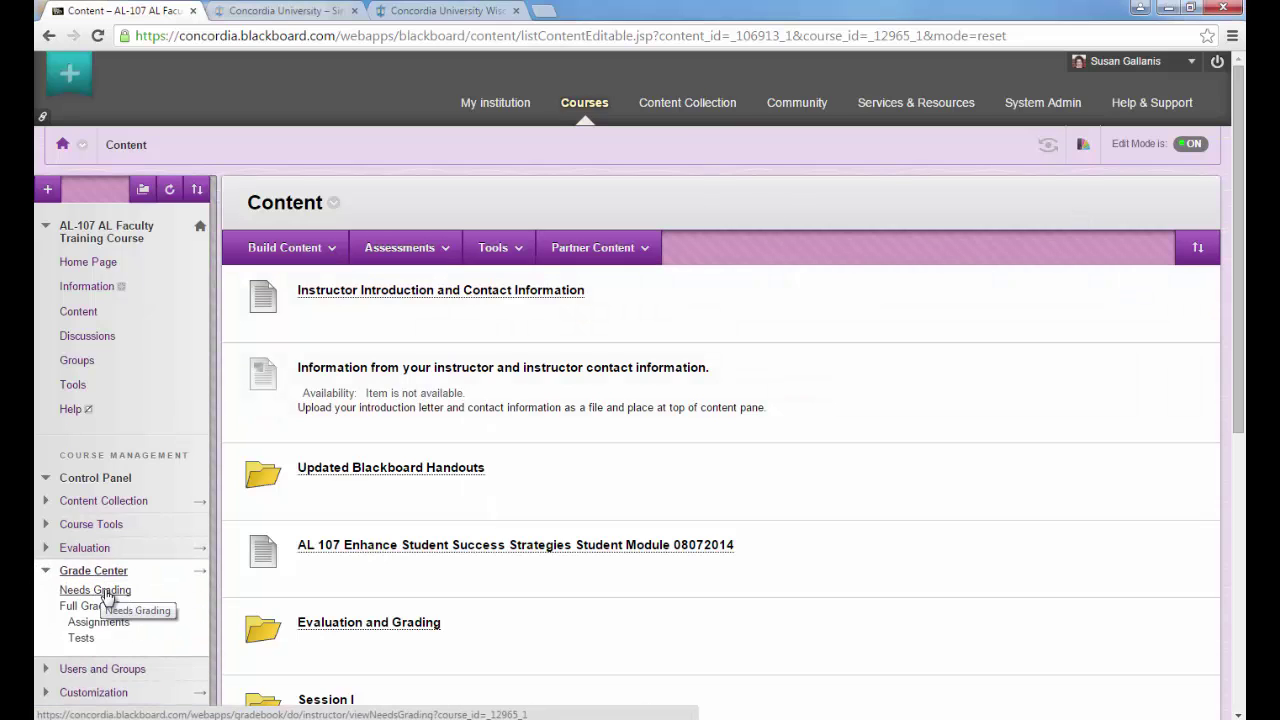
click(95, 590)
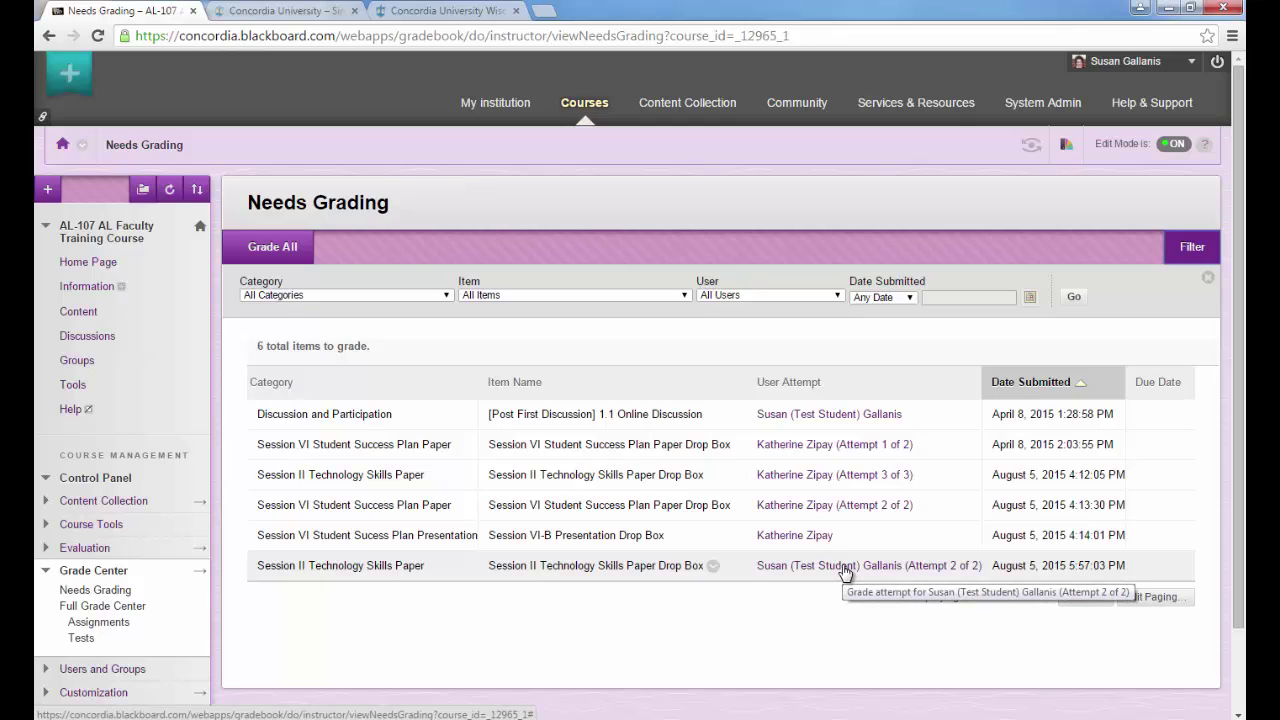
Open the test student's Attempt 2 of the Session II Technology Skills Paper Drop Box
click(845, 566)
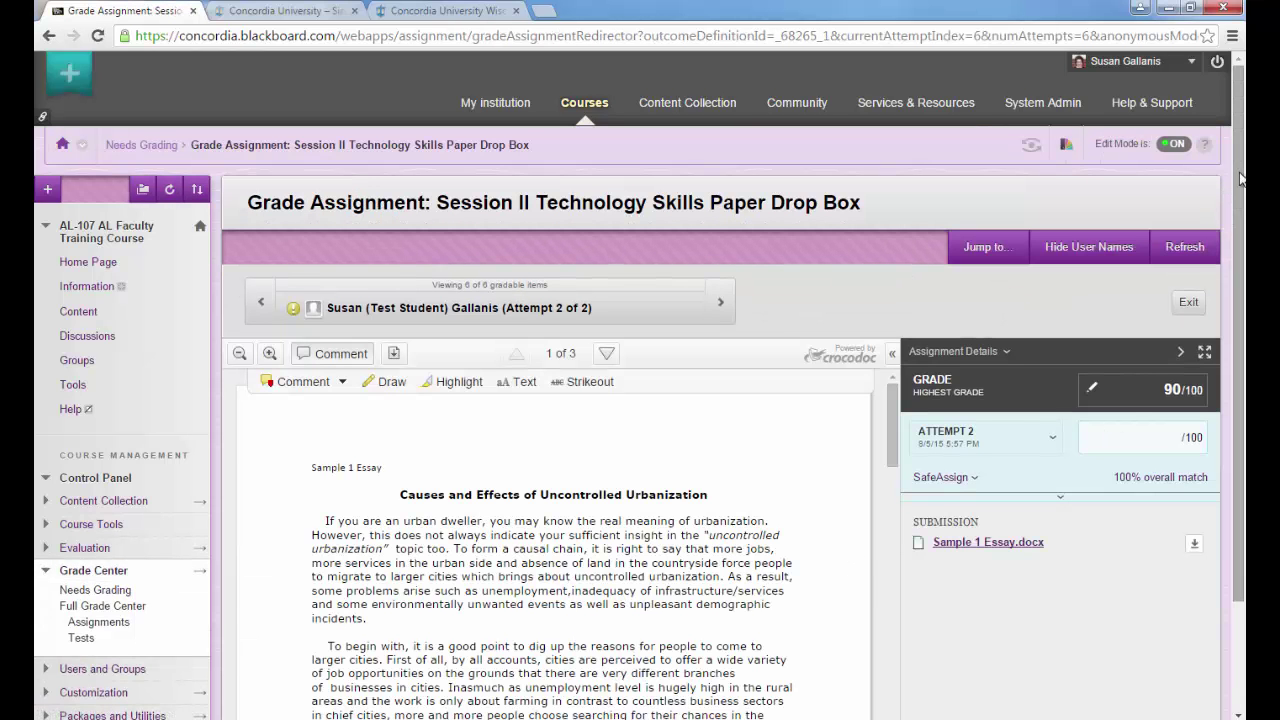
drag(1242, 194, 1244, 285)
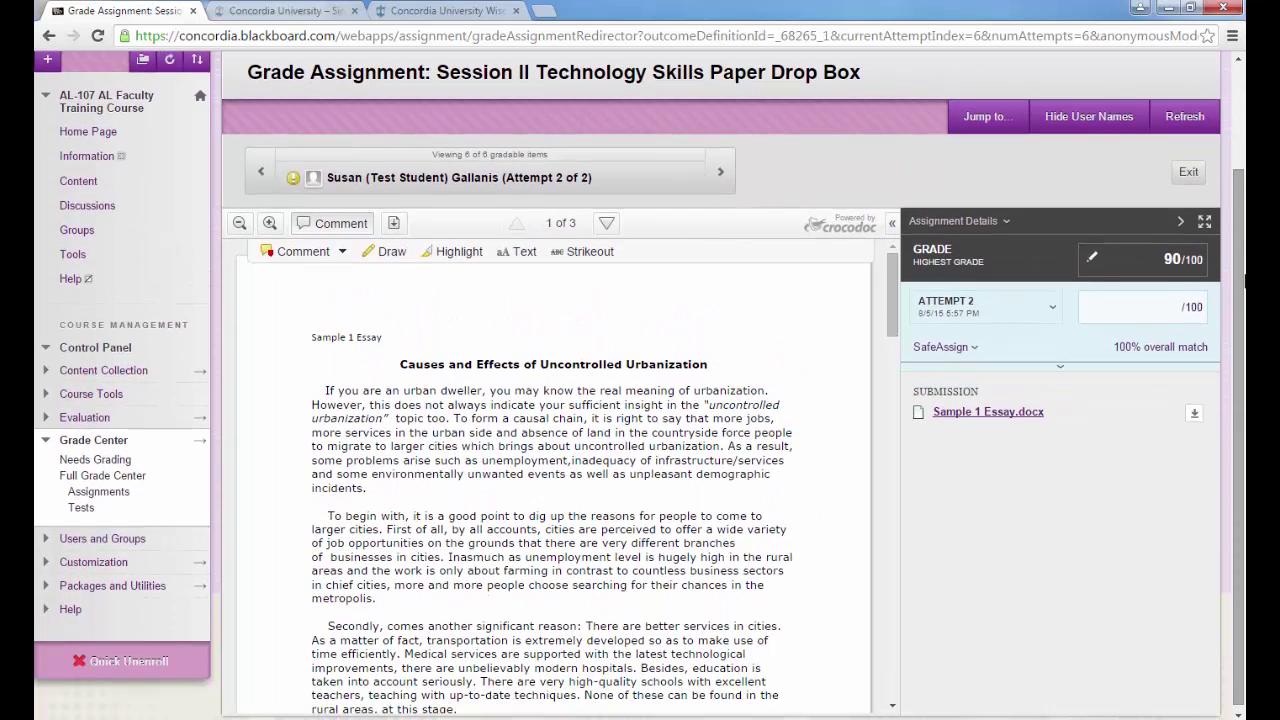
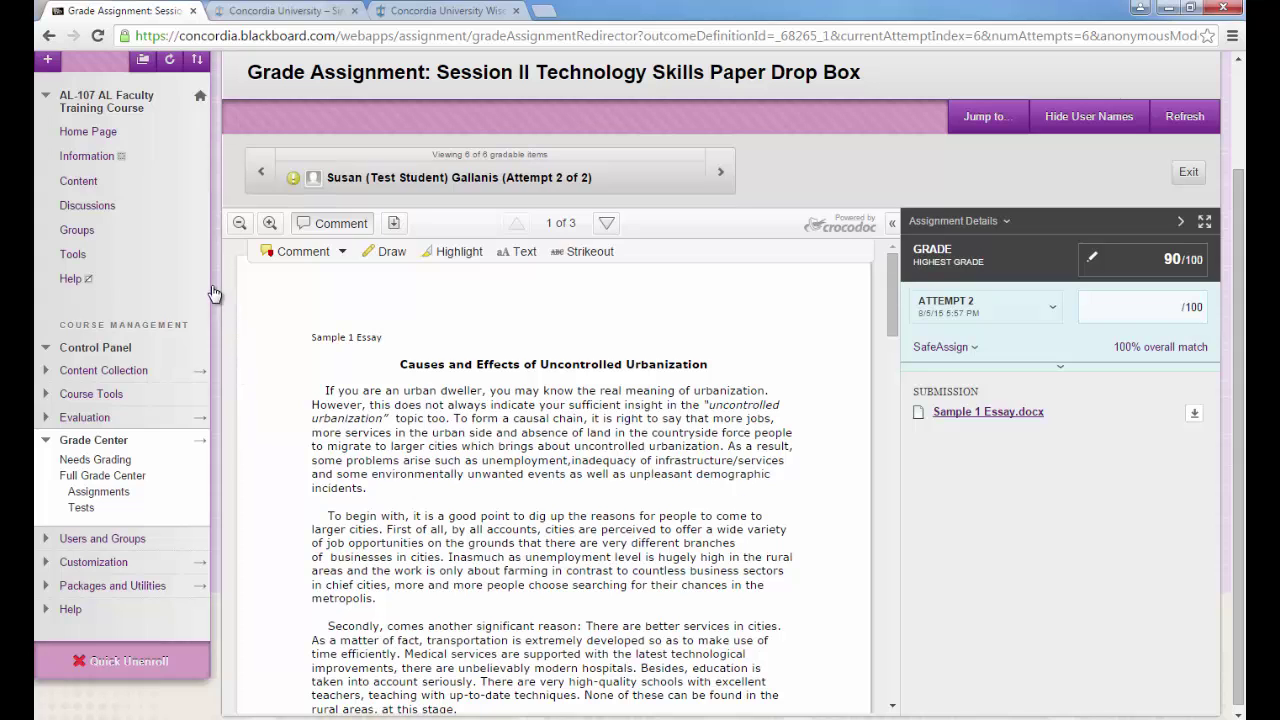
Hide the course menu and collapse the Assignment Details panel so the essay fills the window
click(222, 234)
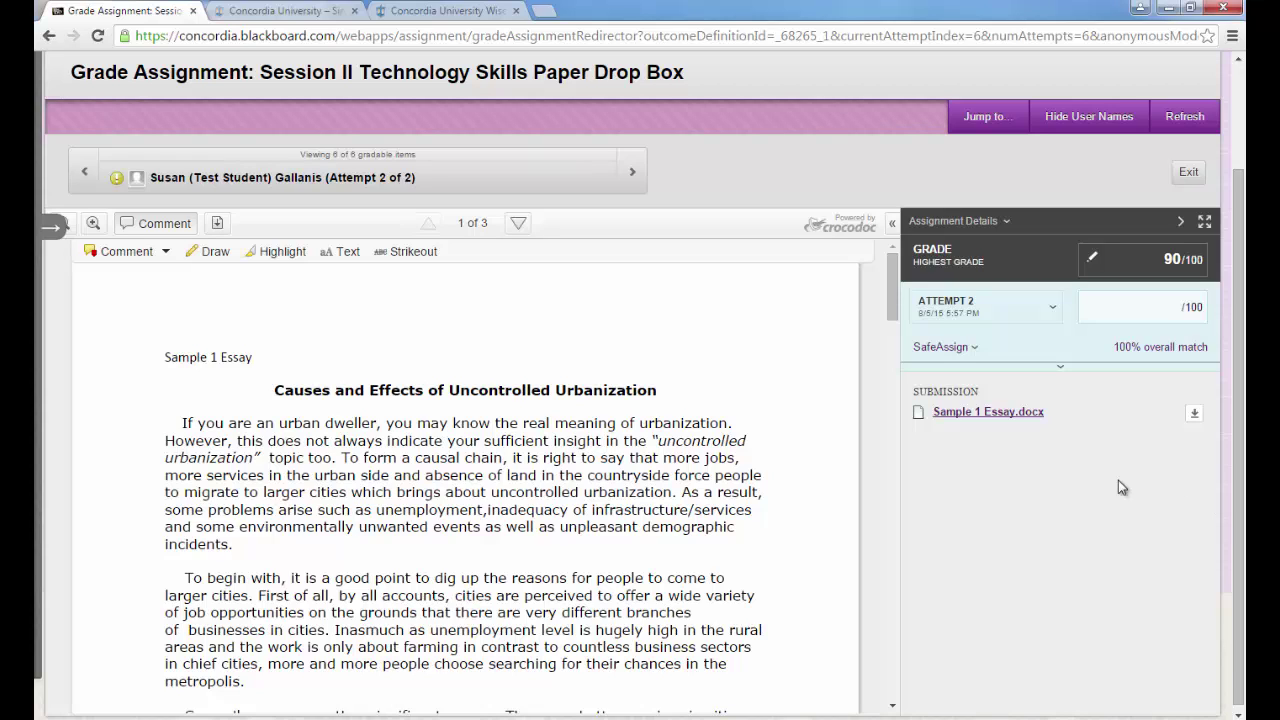
click(1180, 221)
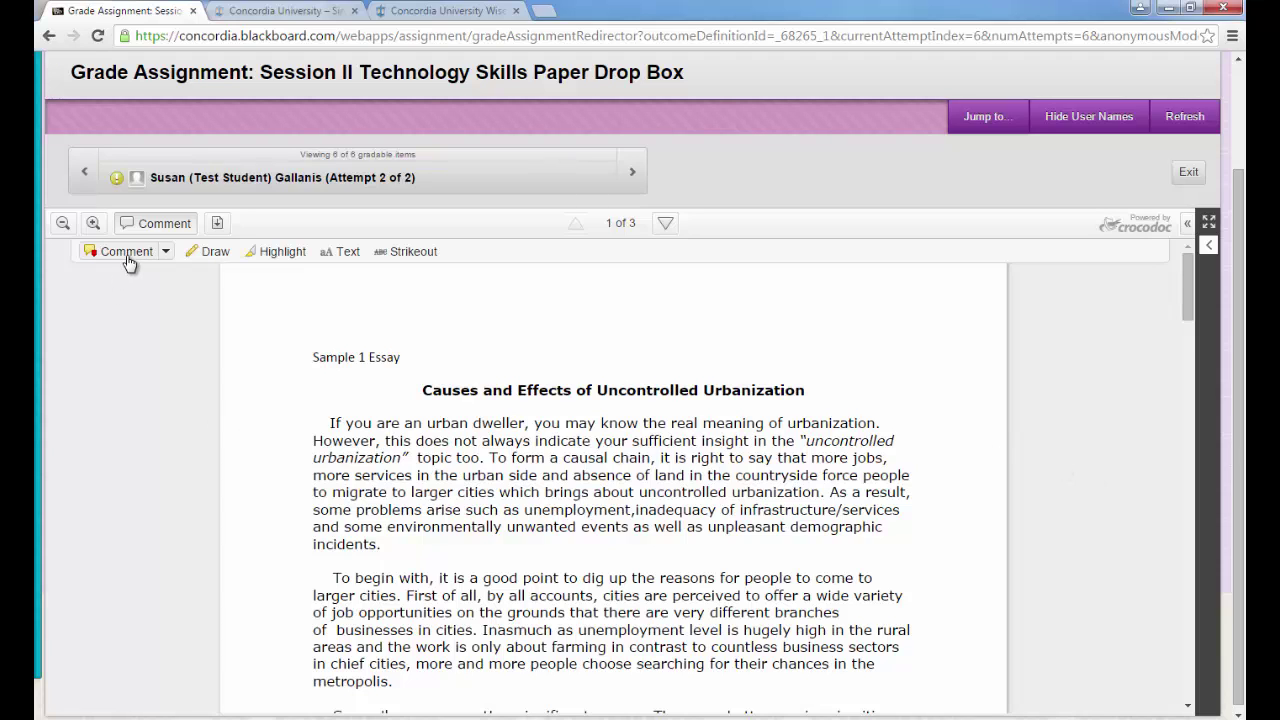
Attach a point comment reading 'Good Job!' to the word 'point' in paragraph two
click(166, 254)
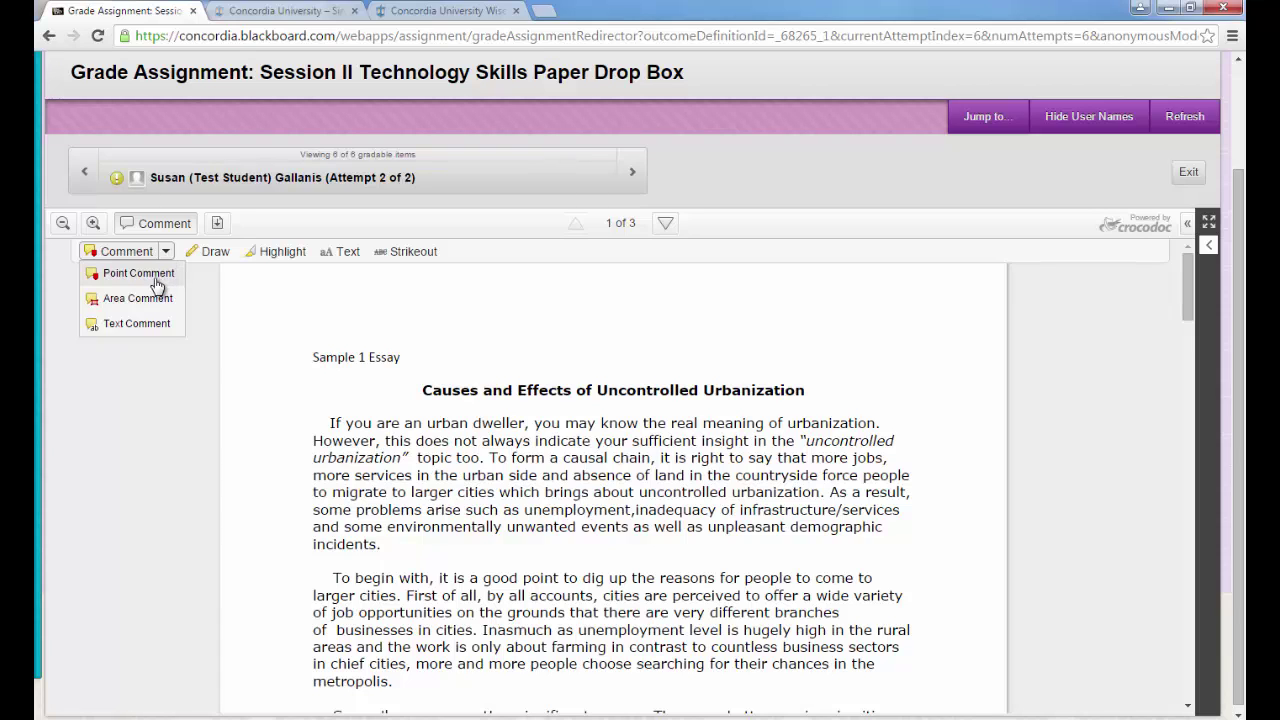
click(151, 281)
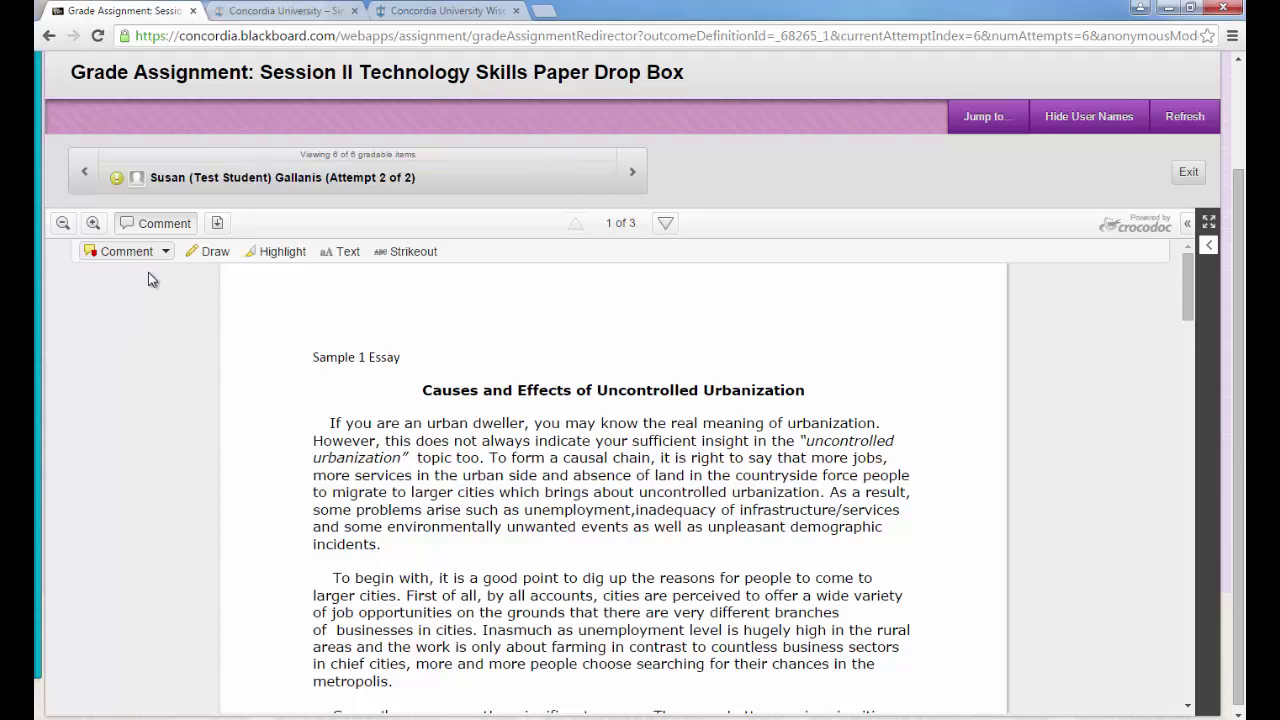
click(541, 571)
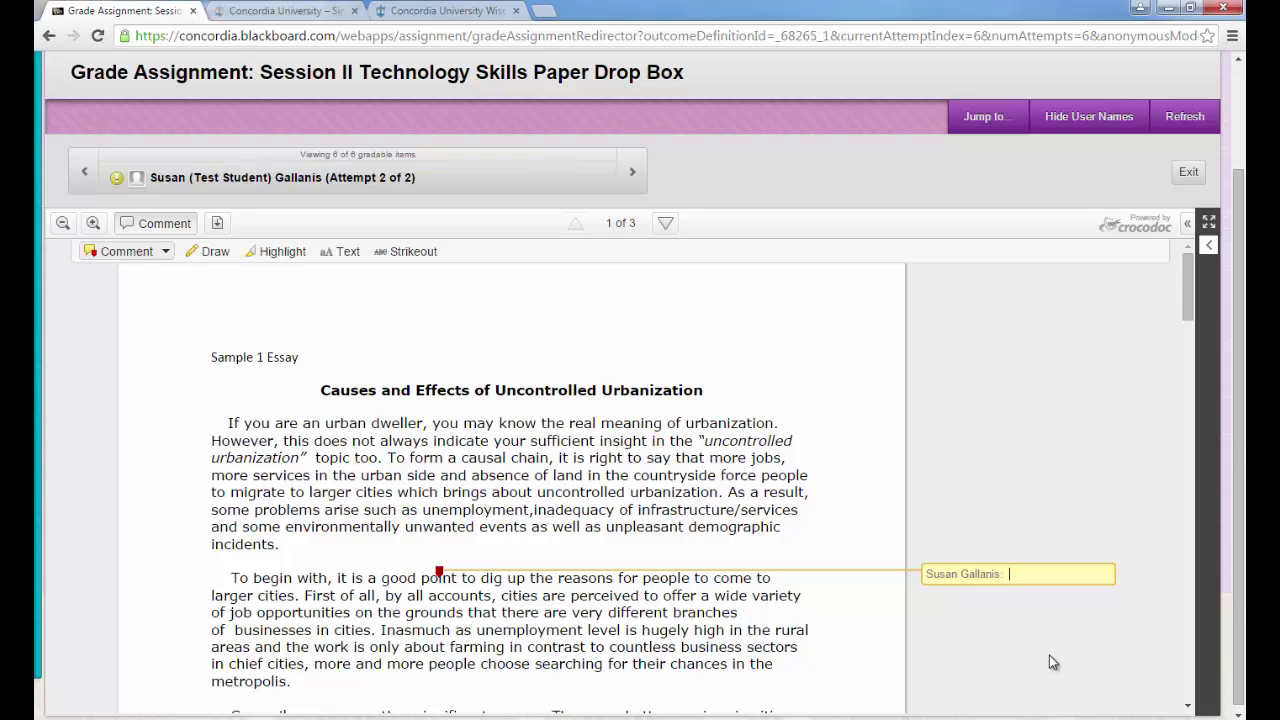
text(Good Job!)
click(167, 254)
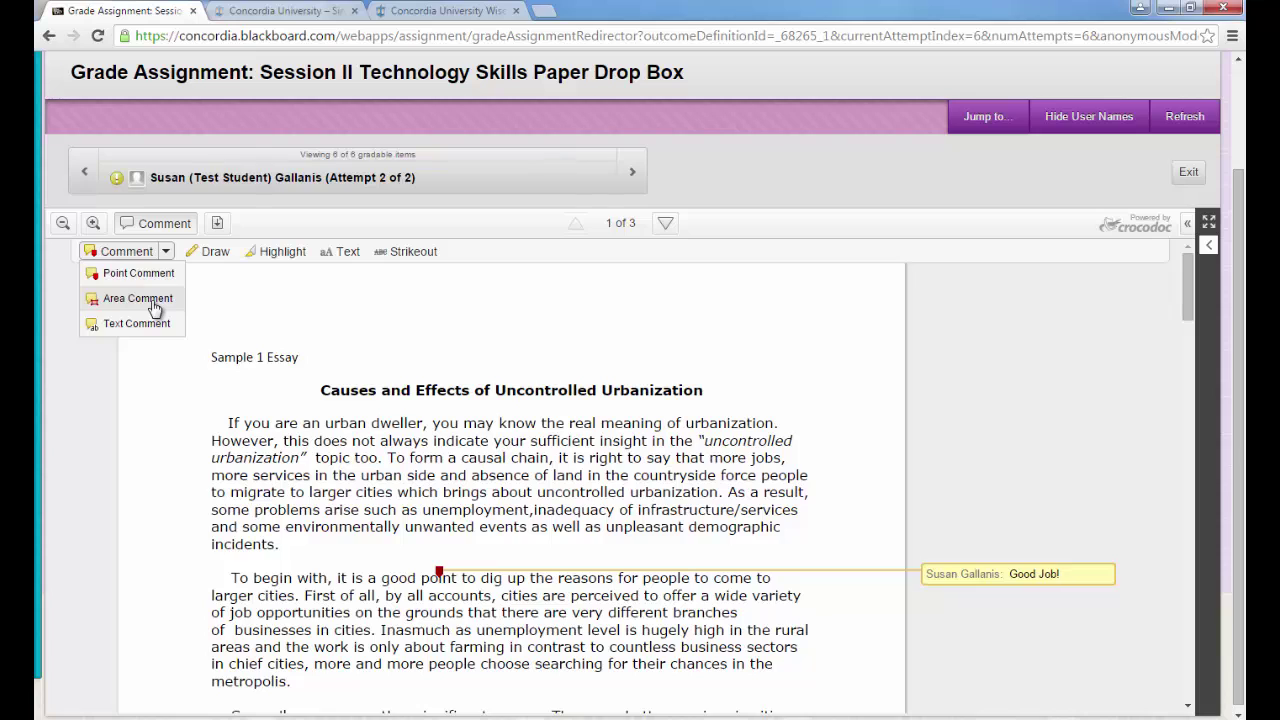
click(153, 300)
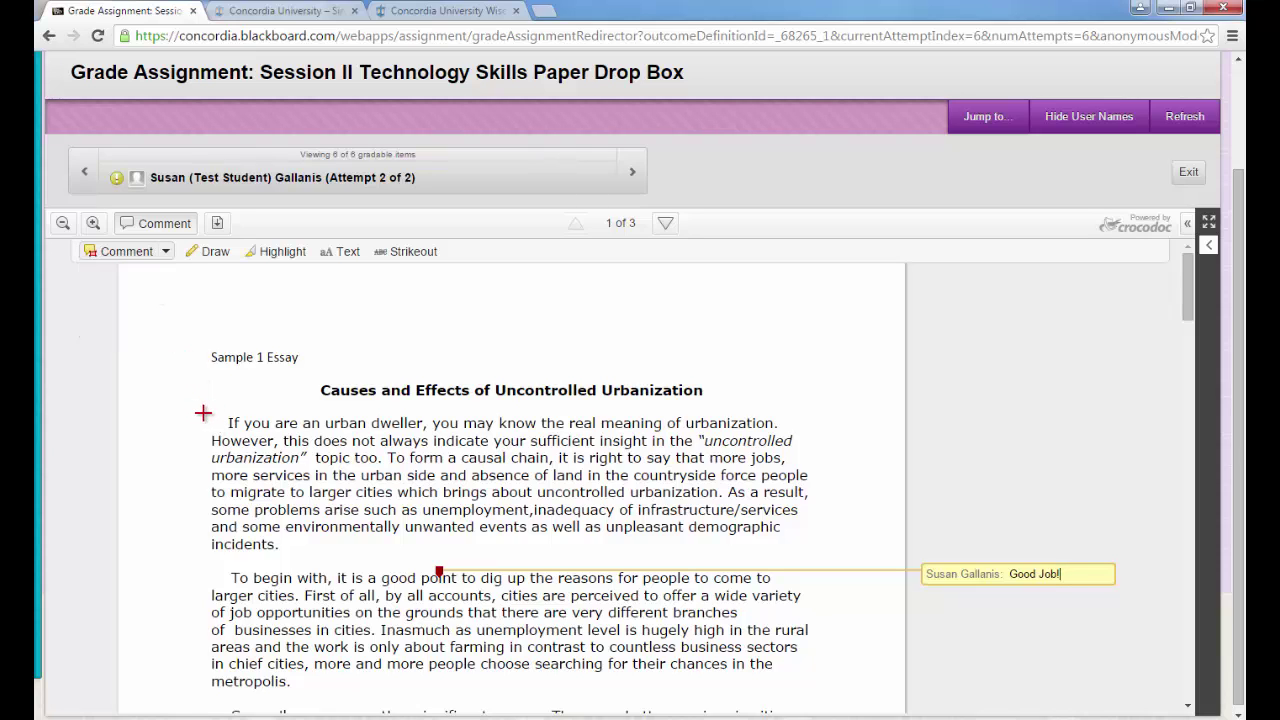
mouse_move(203, 408)
mouse_down()
mouse_move(456, 474)
mouse_move(203, 398)
mouse_move(200, 416)
mouse_up()
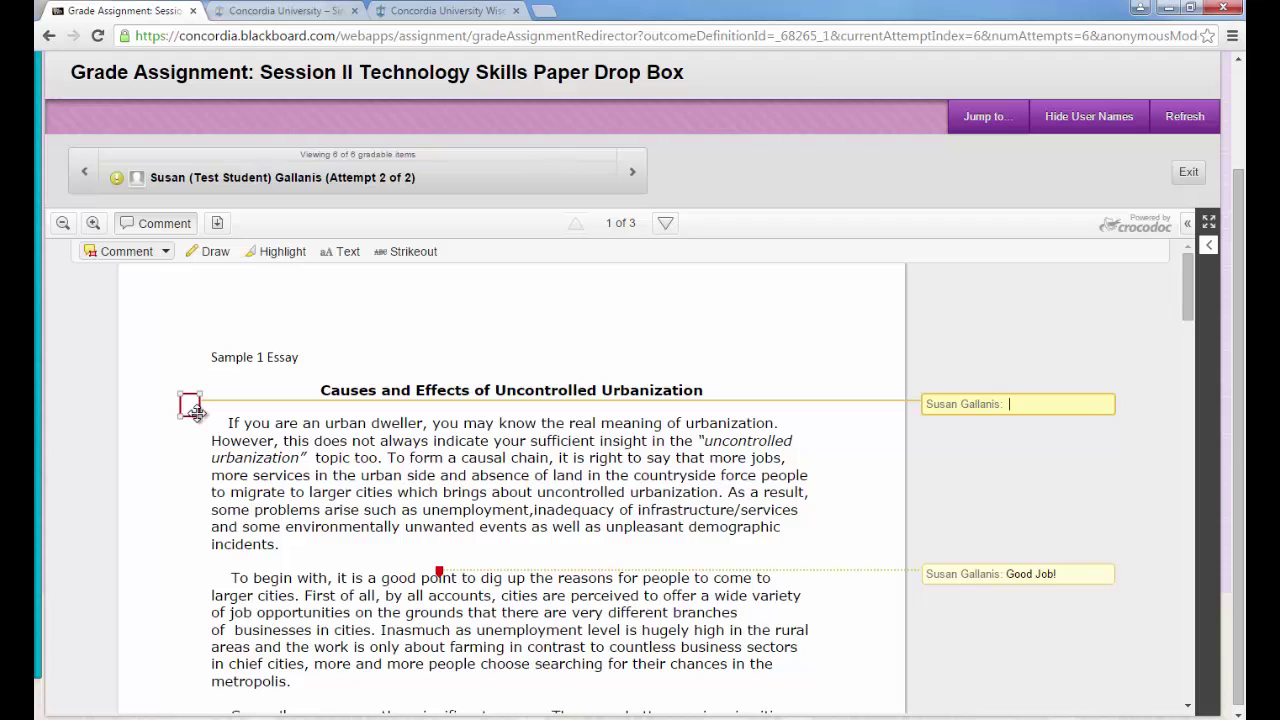
drag(198, 414, 826, 563)
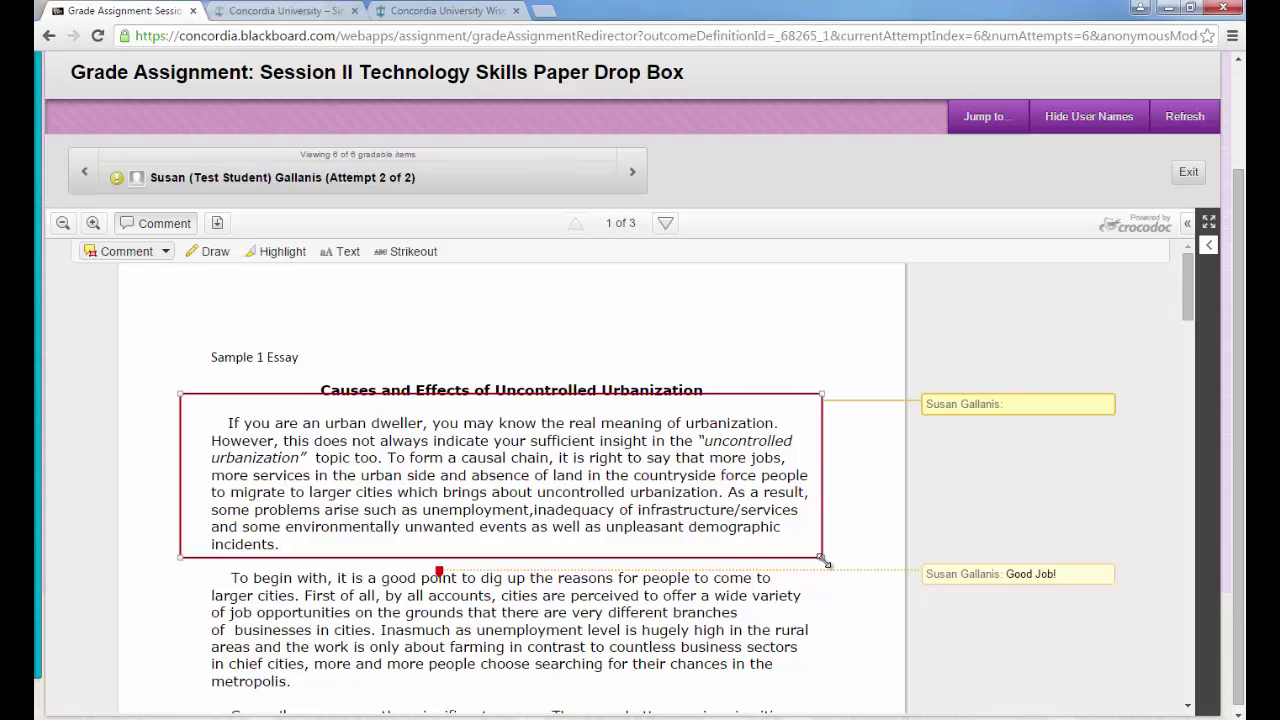
mouse_move(1042, 417)
text(Good job!)
mouse_move(1010, 414)
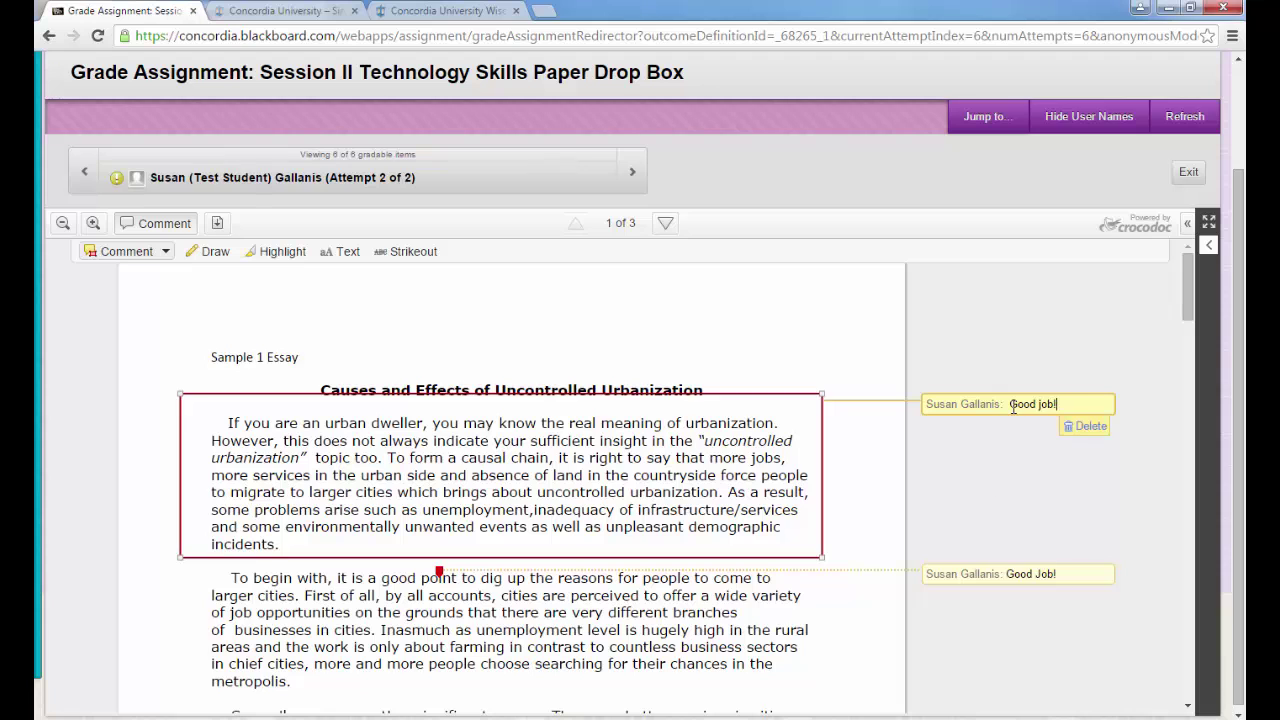
click(1092, 427)
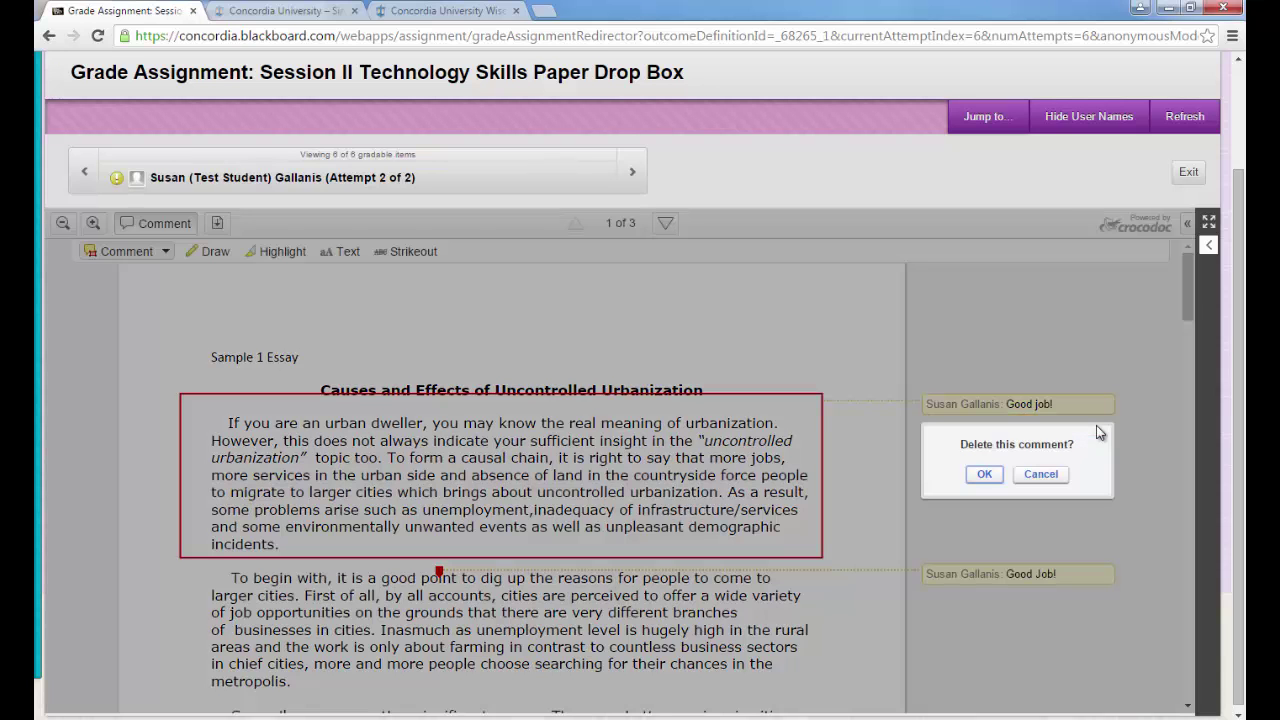
click(985, 475)
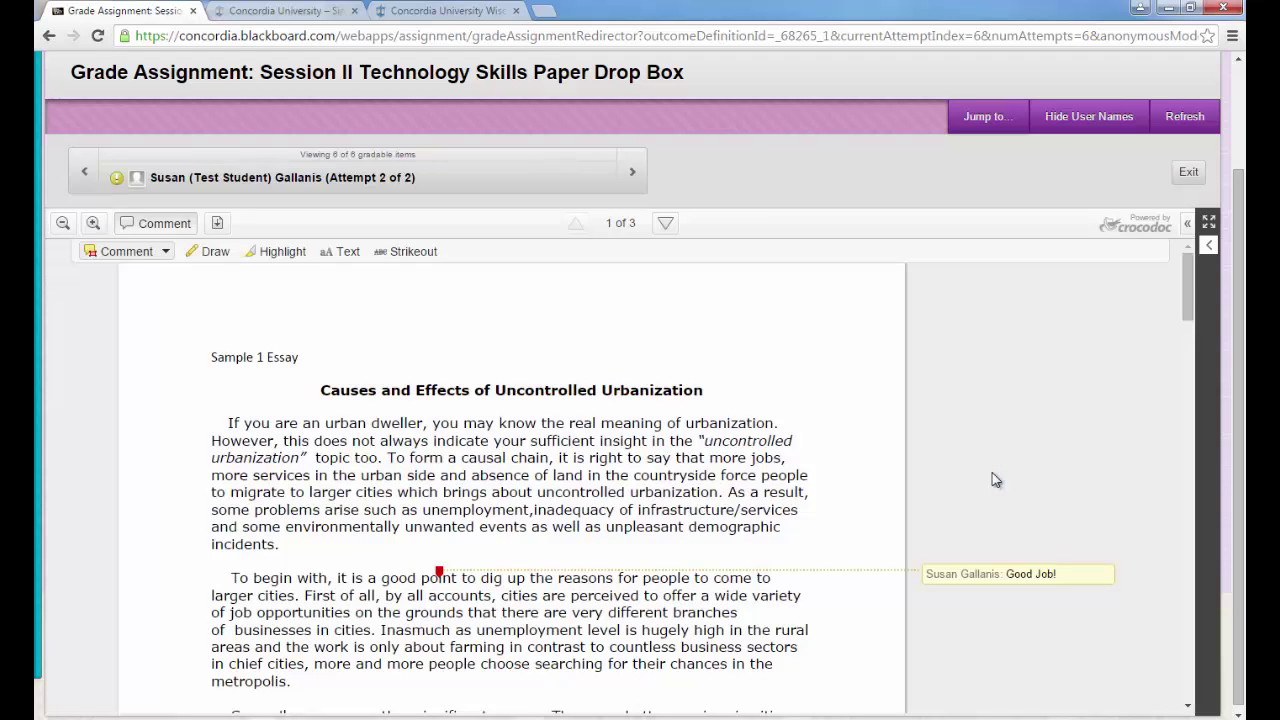
Highlight 'However … more jobs,' in yellow and reopen the Assignment Details sidebar
click(279, 253)
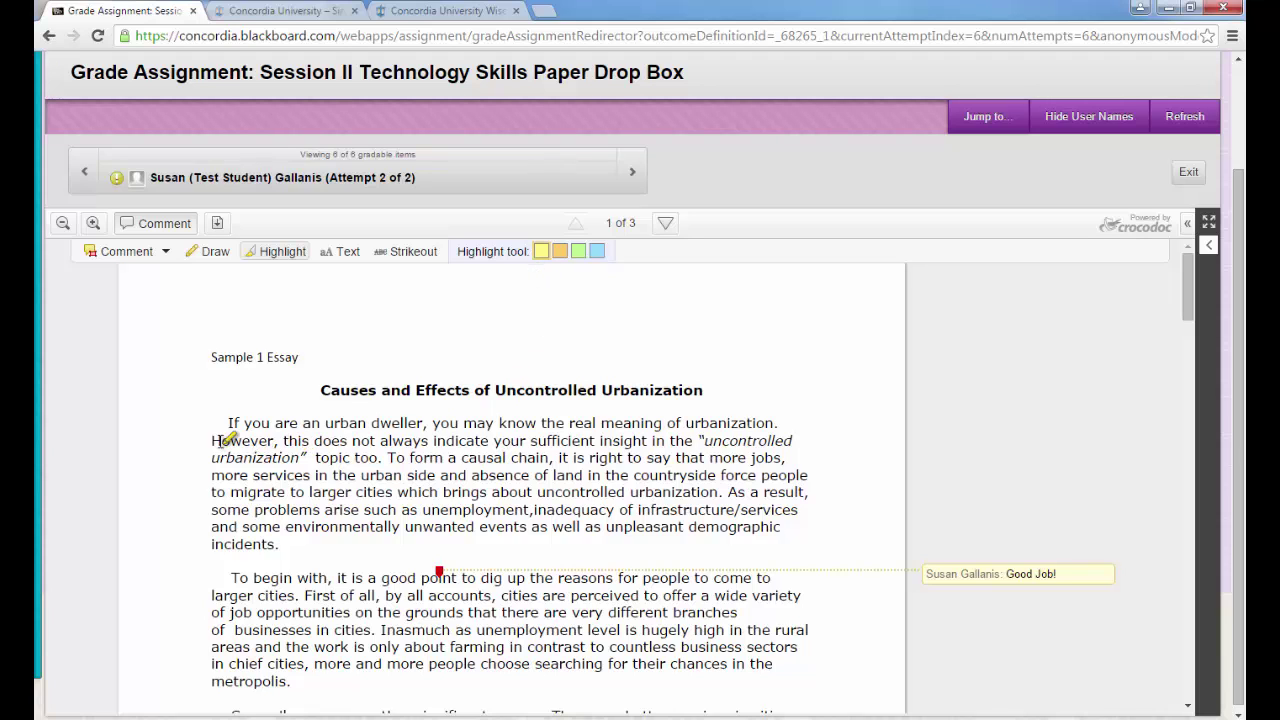
drag(211, 441, 795, 456)
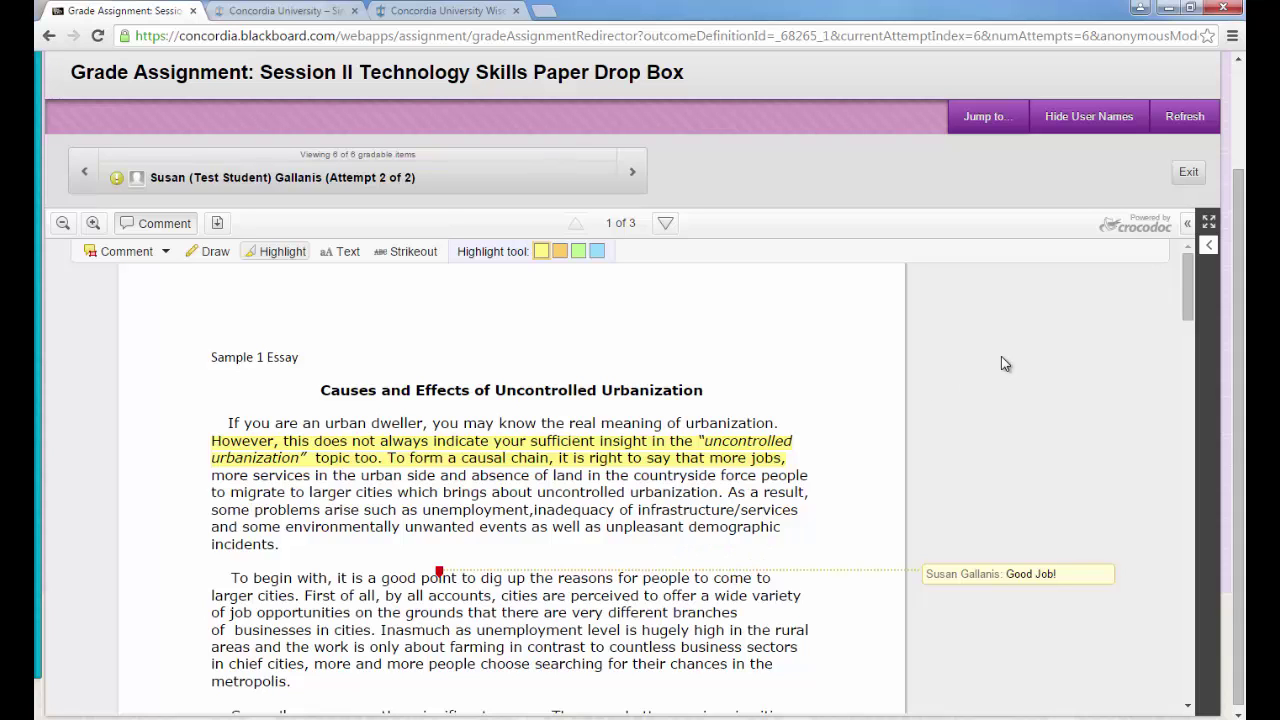
click(1209, 247)
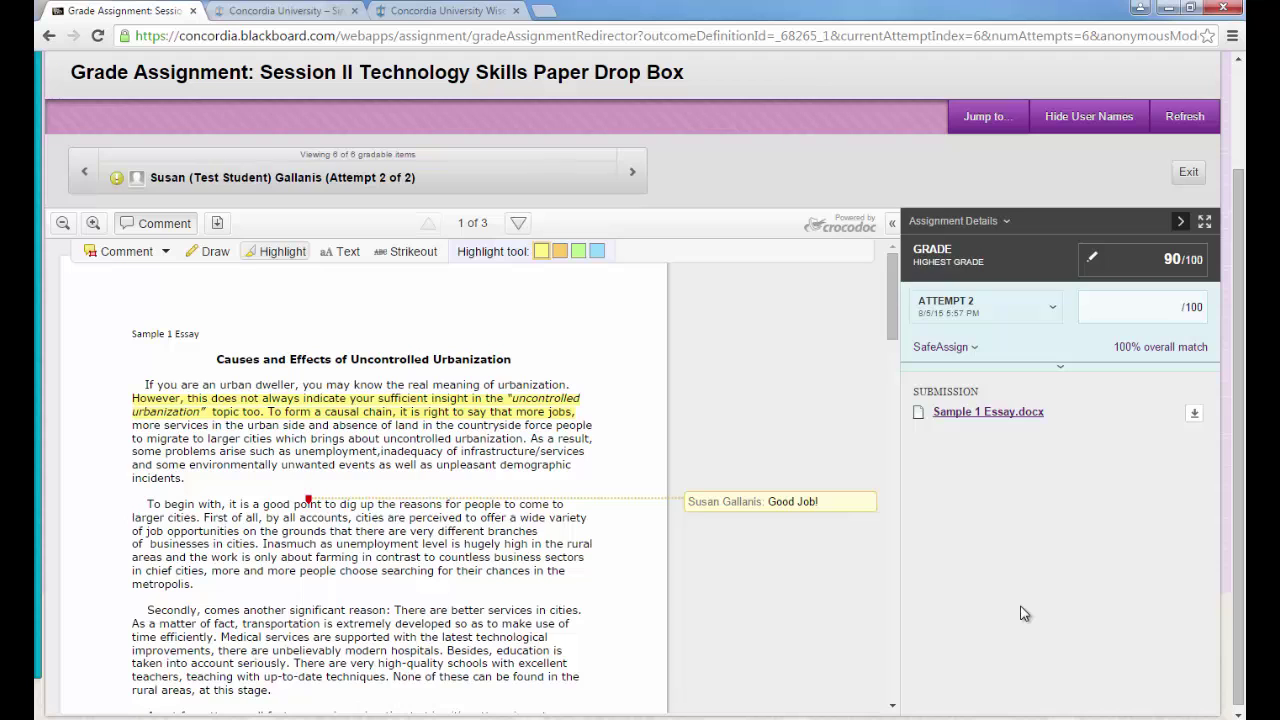
Open Writing Rubric 07 20 2015 inline with Show Descriptions and Show Feedback enabled
click(1063, 370)
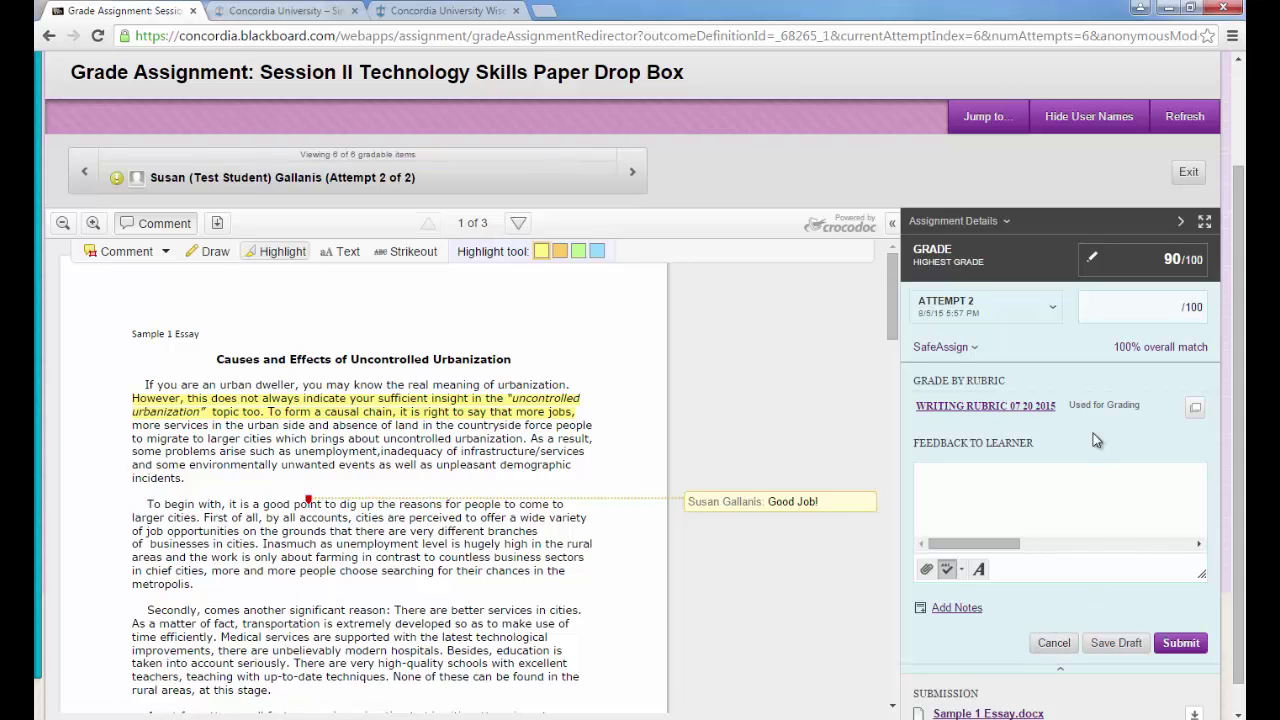
click(1028, 408)
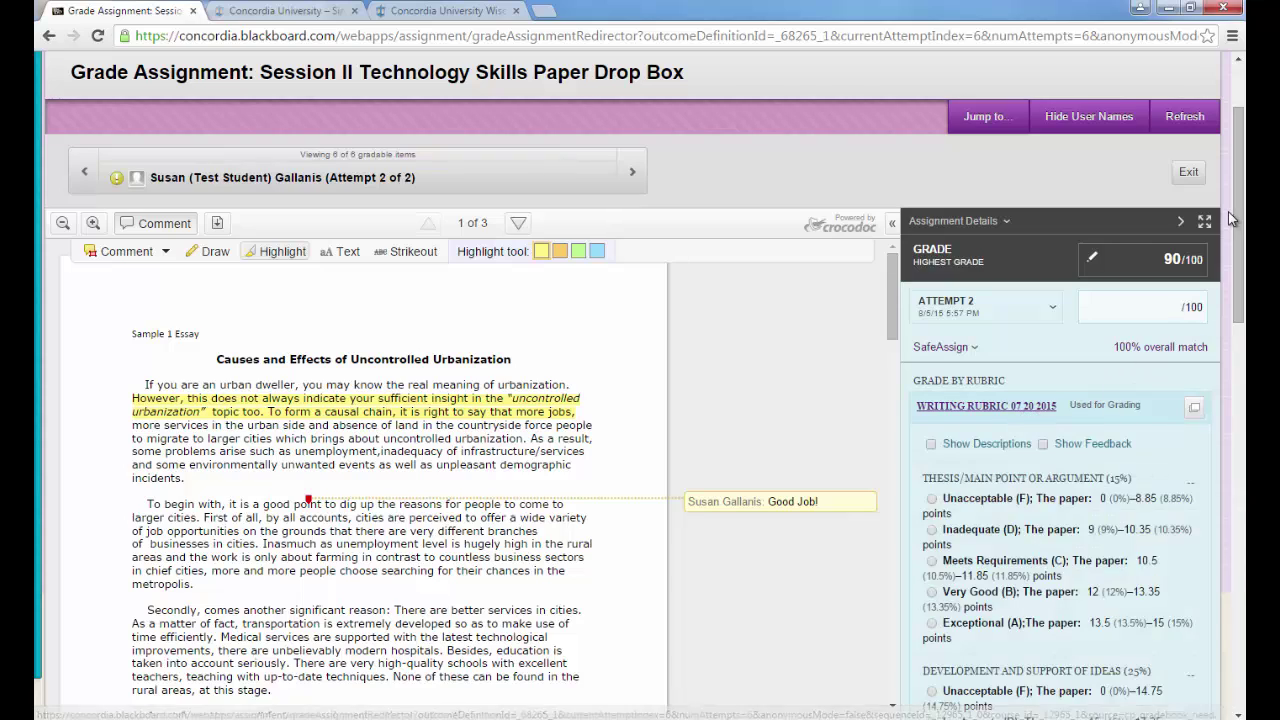
drag(1240, 215, 1245, 311)
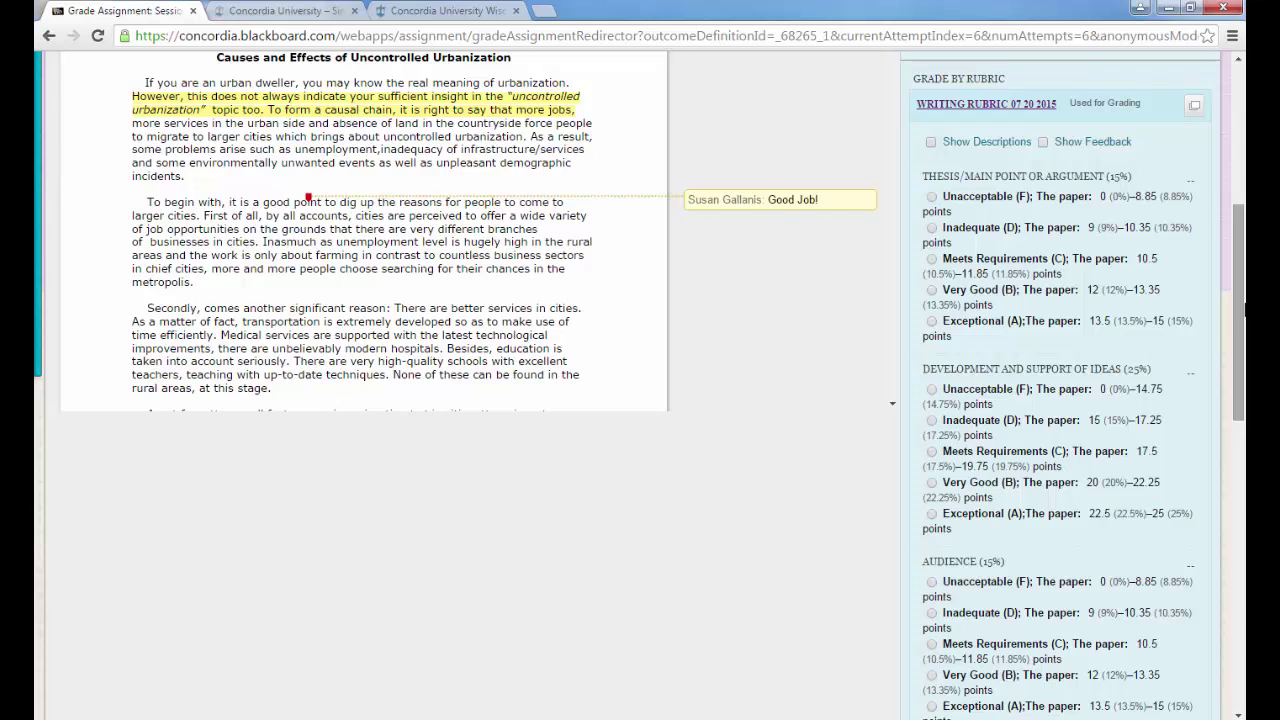
click(931, 142)
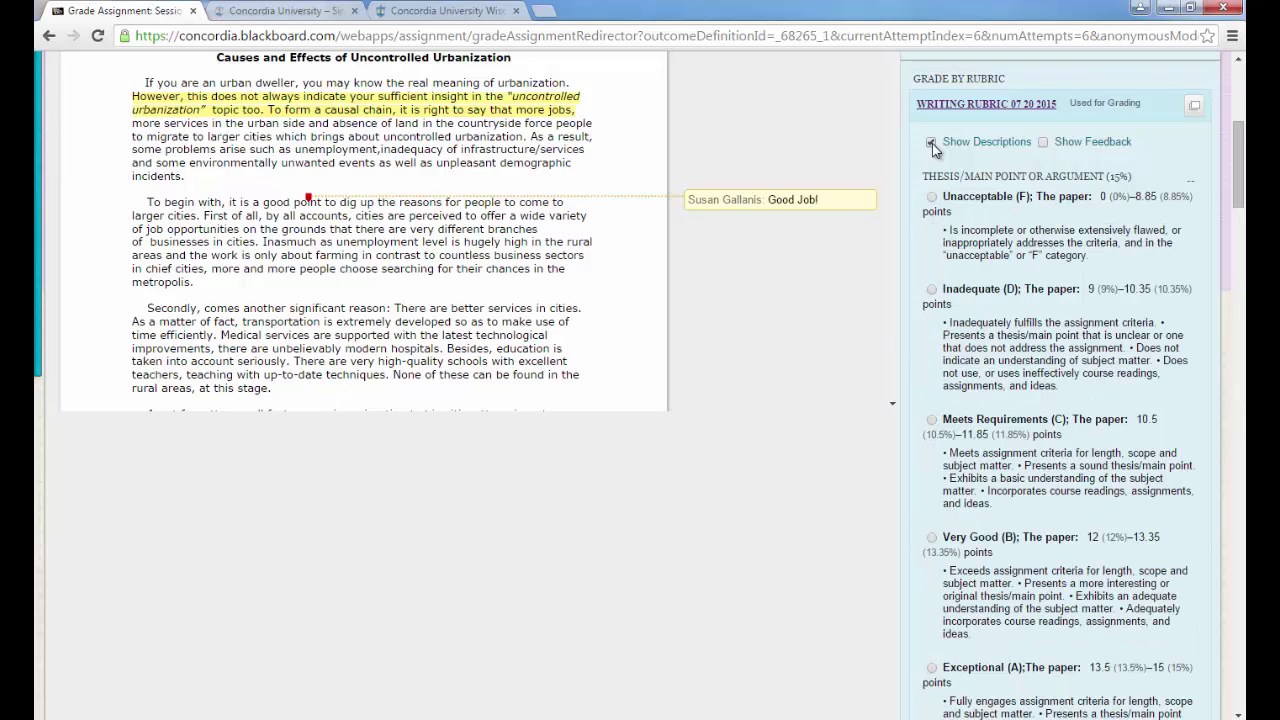
click(1044, 146)
drag(1240, 155, 1240, 211)
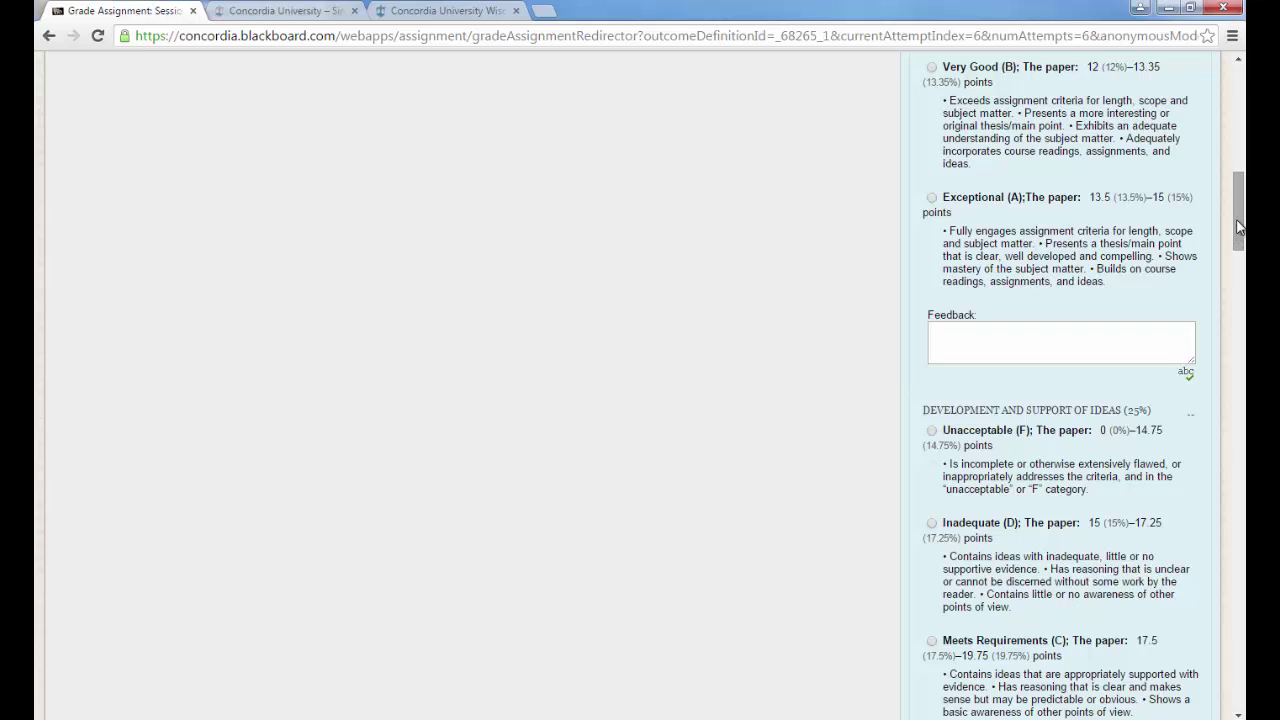
drag(1238, 220, 1241, 170)
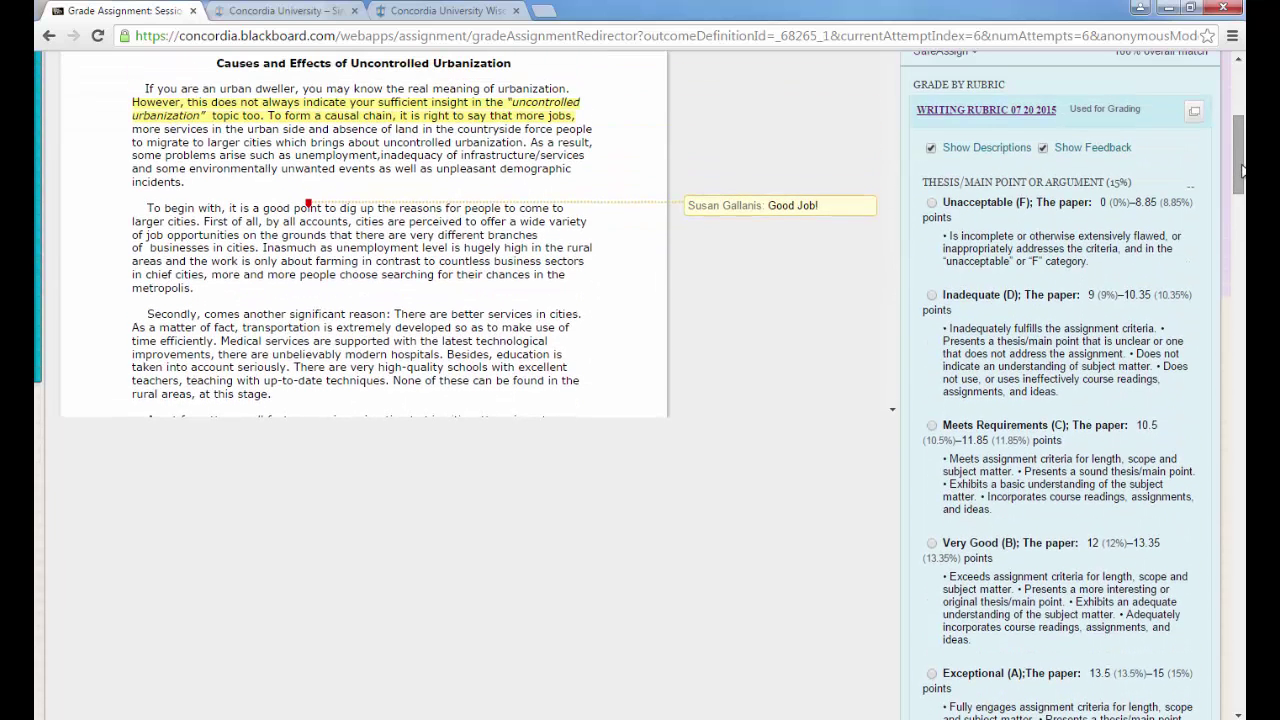
Rate Thesis Inadequate at 10.35, Development Meets Requirements, and Audience Inadequate in the inline rubric
click(933, 296)
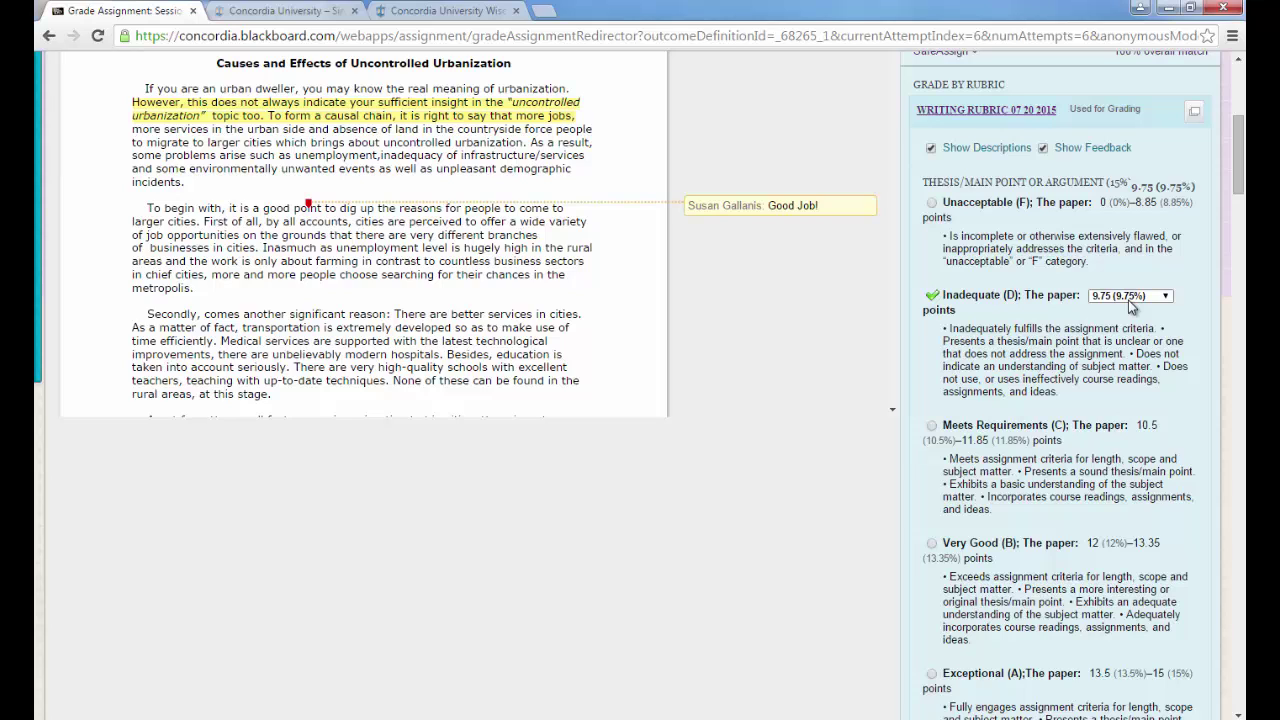
click(1164, 297)
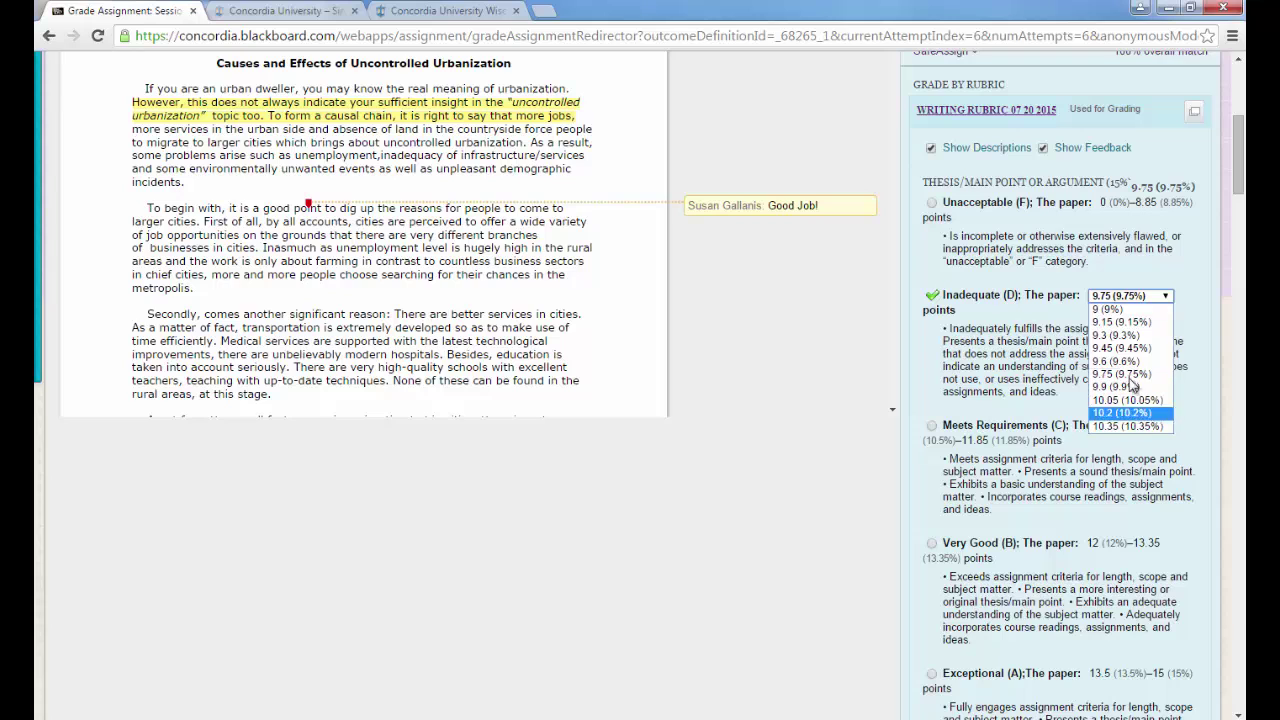
click(1146, 427)
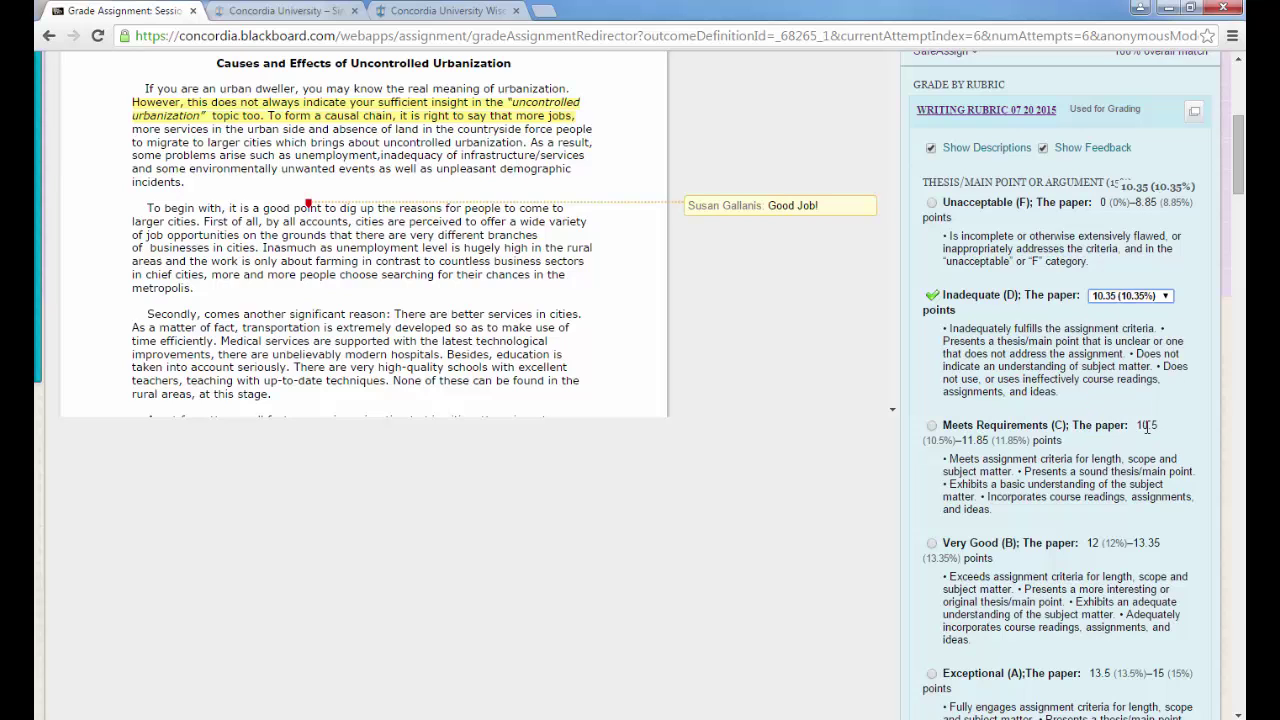
scroll(1146, 427, down, 6)
scroll(1146, 427, down, 3)
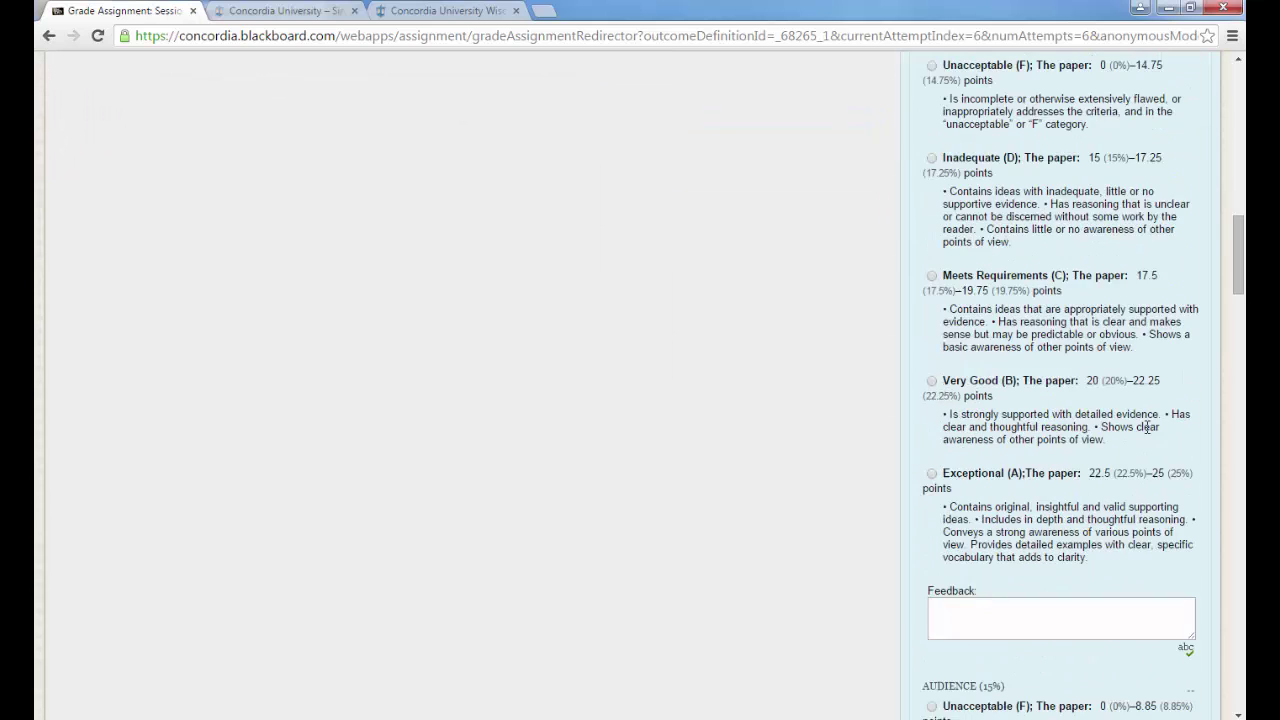
click(932, 278)
scroll(1006, 338, down, 5)
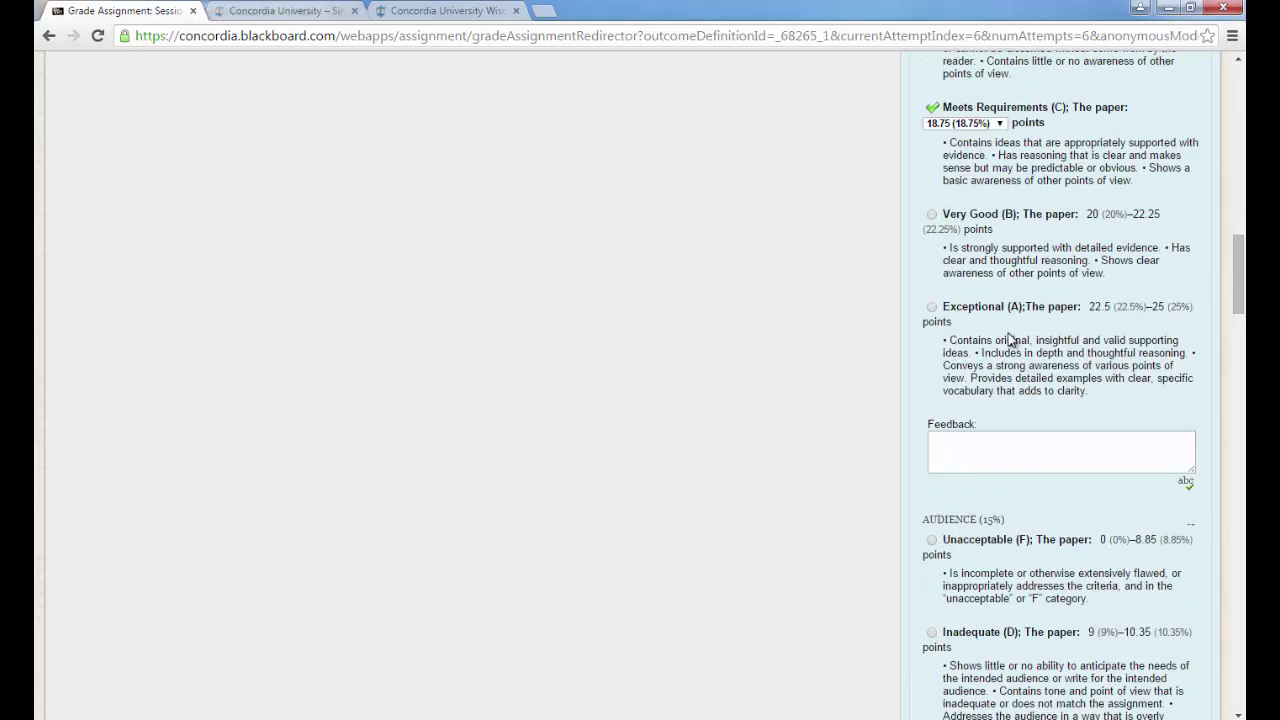
click(932, 382)
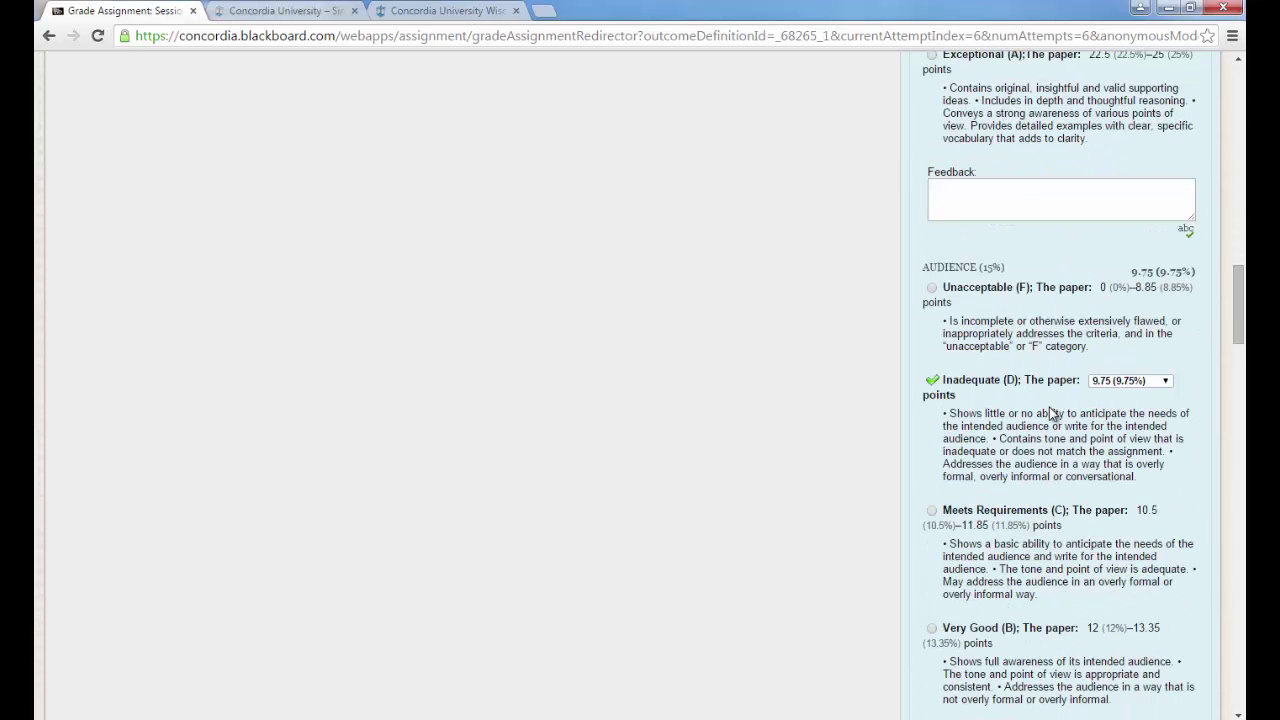
scroll(1049, 407, down, 6)
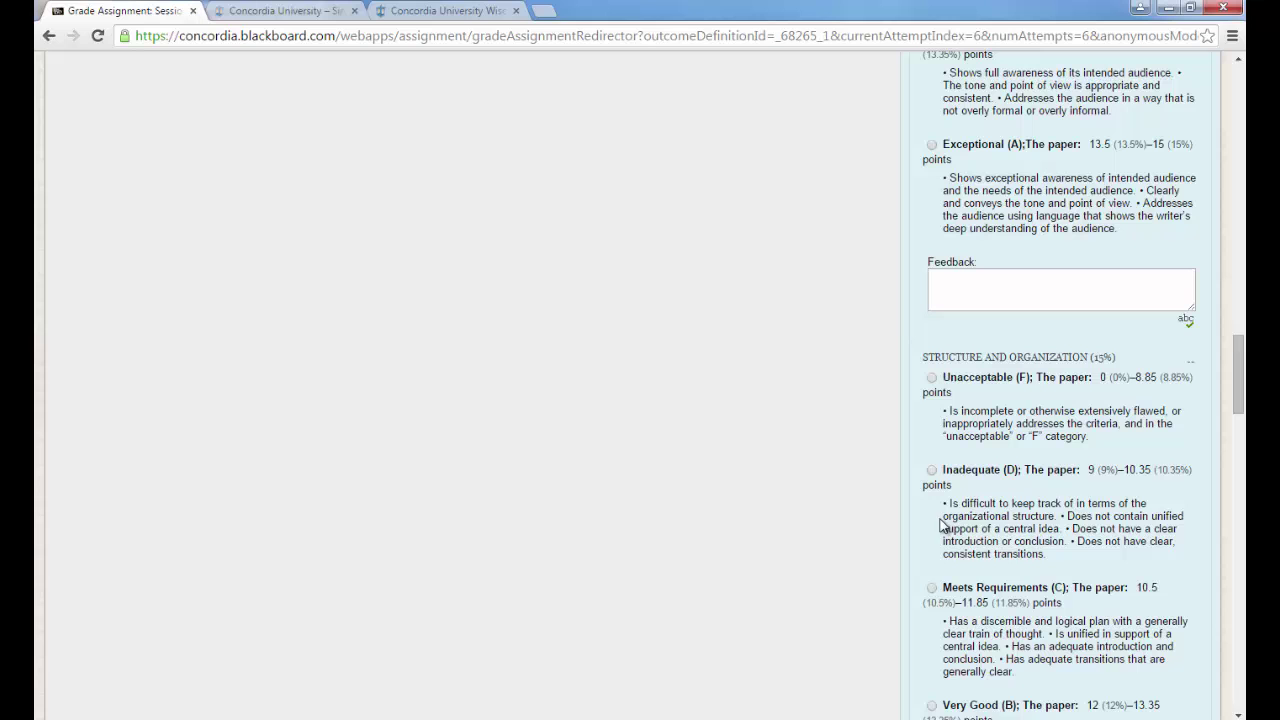
Rate Structure and Language as Meets Requirements and Mechanics as Inadequate, then override the points to 73.0
click(932, 589)
scroll(1058, 478, down, 3)
scroll(1060, 481, down, 5)
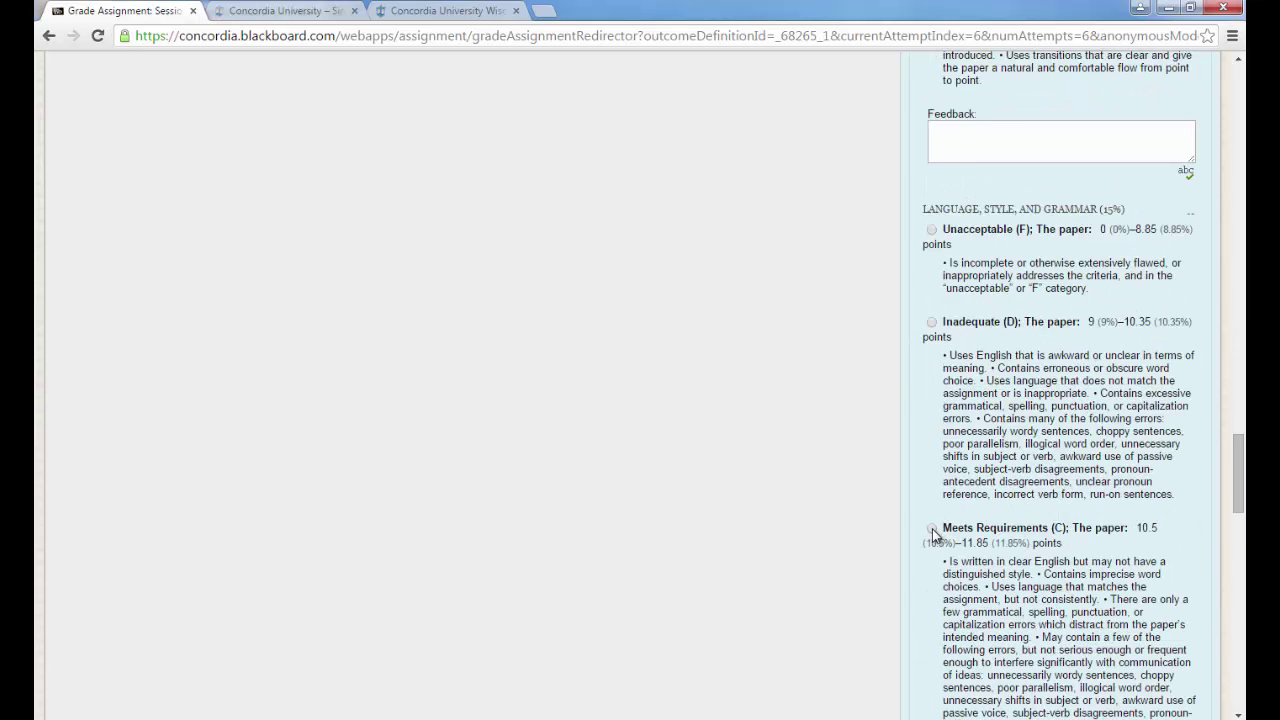
click(932, 528)
scroll(1028, 463, down, 10)
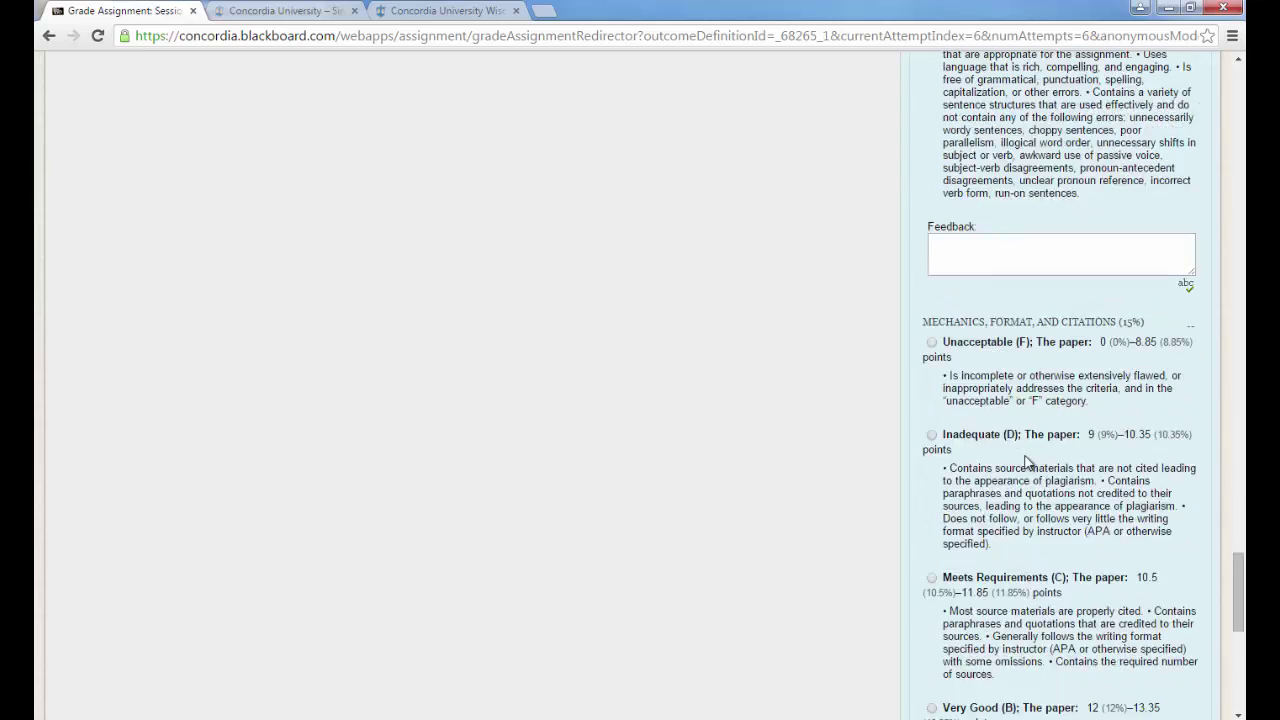
click(931, 351)
scroll(1018, 423, down, 6)
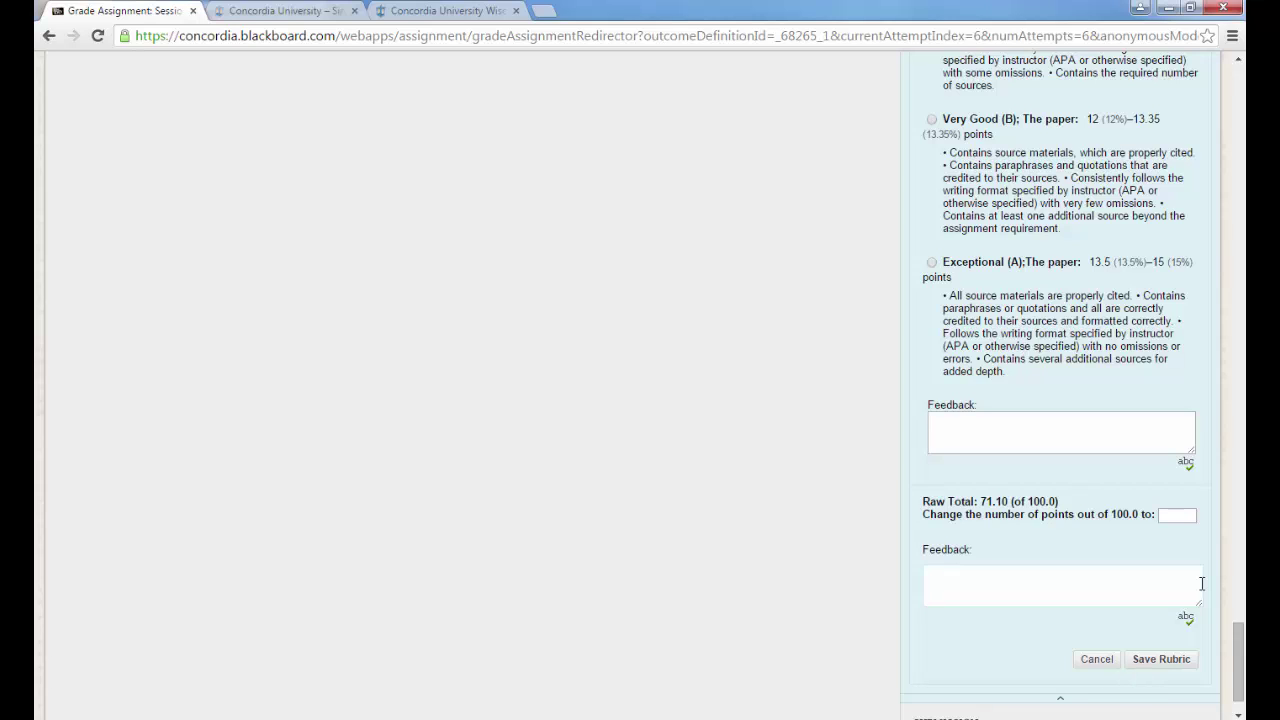
click(1184, 518)
text(73.0)
Cancel the inline rubric scoring and open Writing Rubric 07 20 2015 in a Rubric Detail window
click(1097, 661)
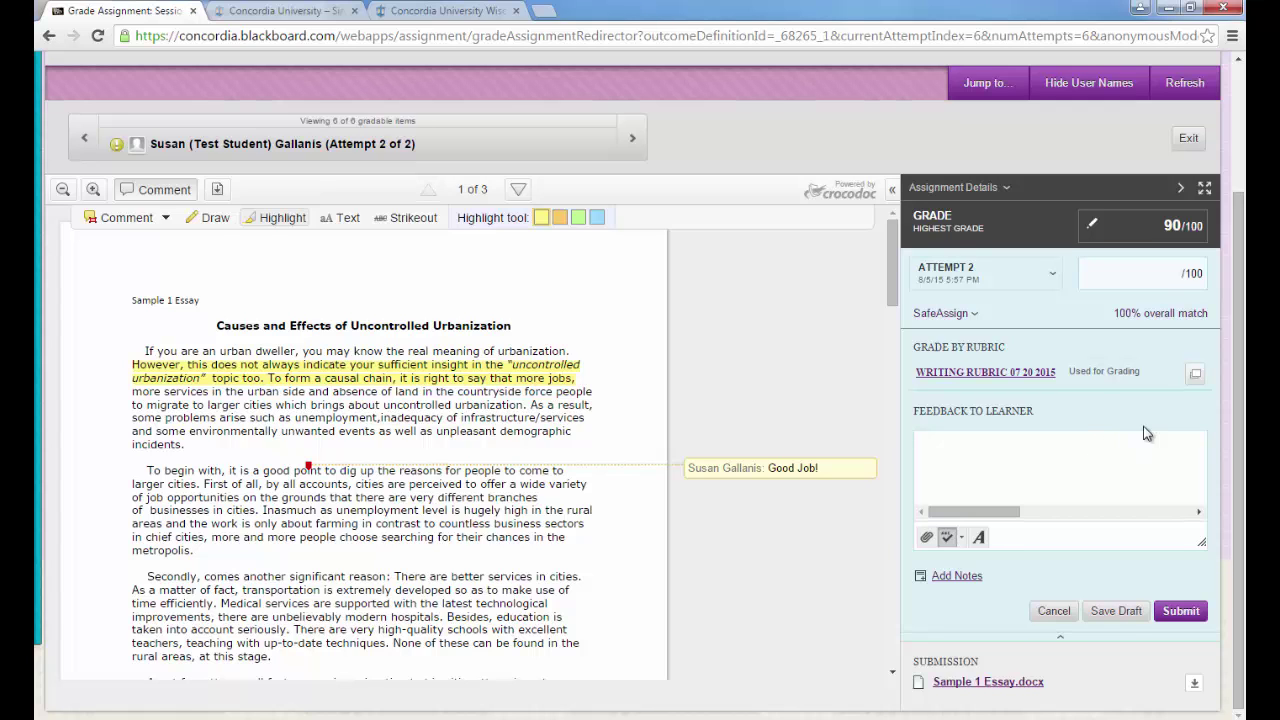
click(1195, 374)
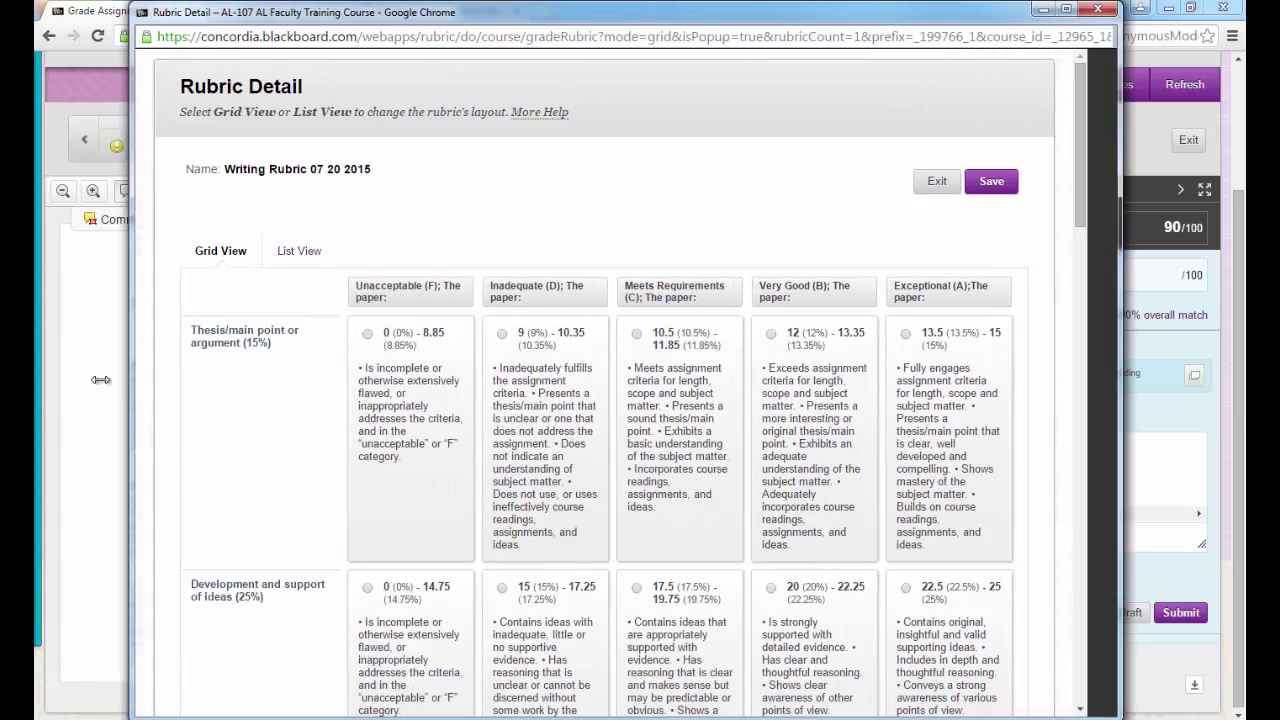
Widen the rubric window and score Thesis, Audience and Structure Meets Requirements, Development Very Good
drag(1116, 340, 1196, 342)
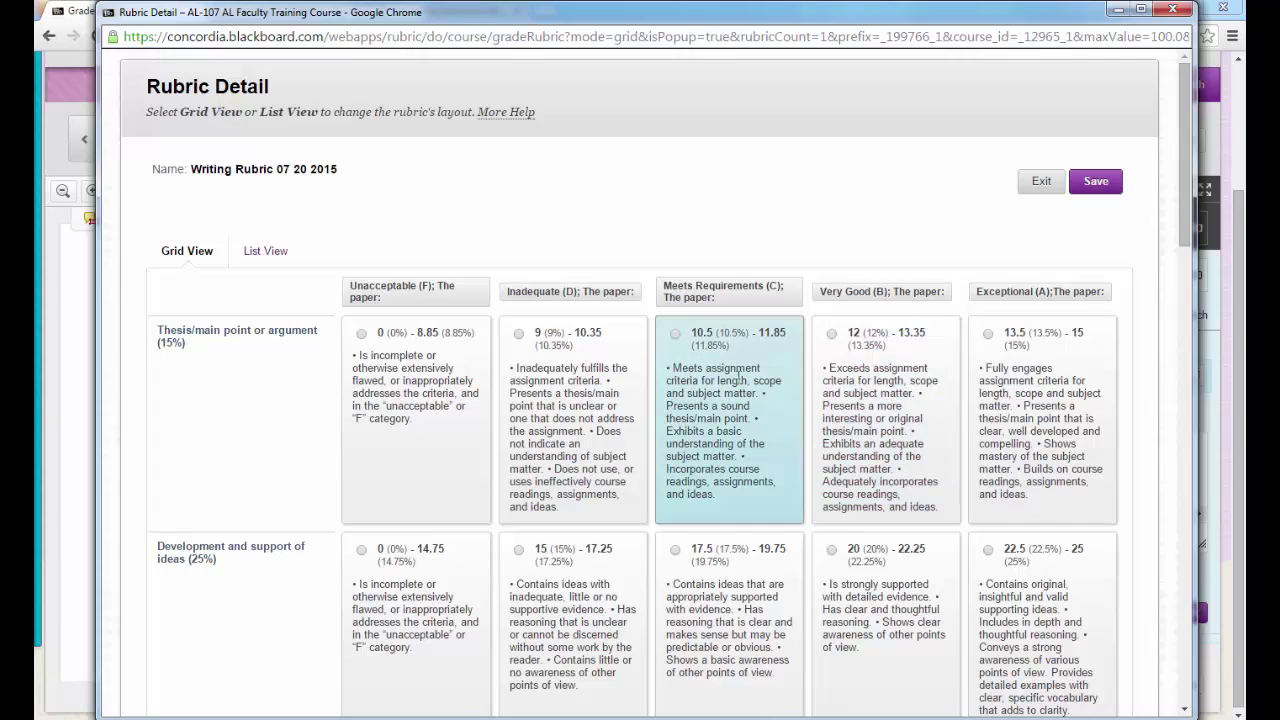
click(760, 450)
scroll(880, 560, down, 3)
click(860, 490)
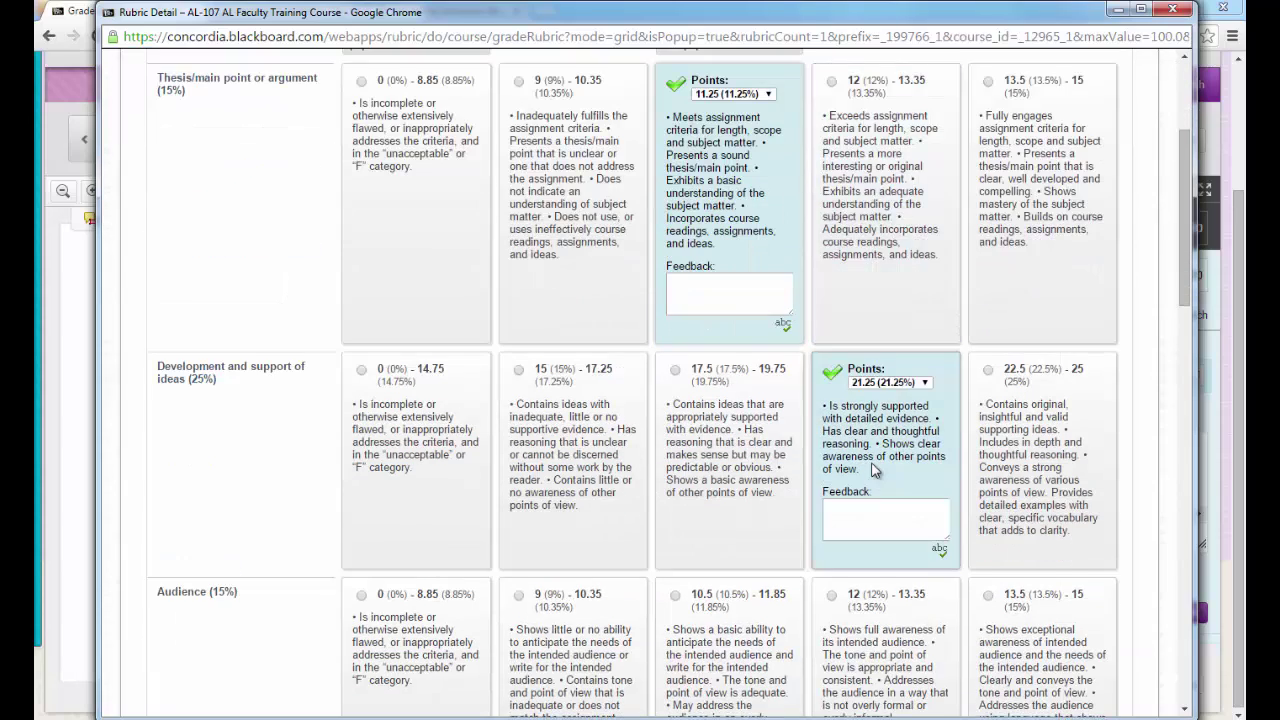
scroll(820, 480, down, 2)
click(752, 457)
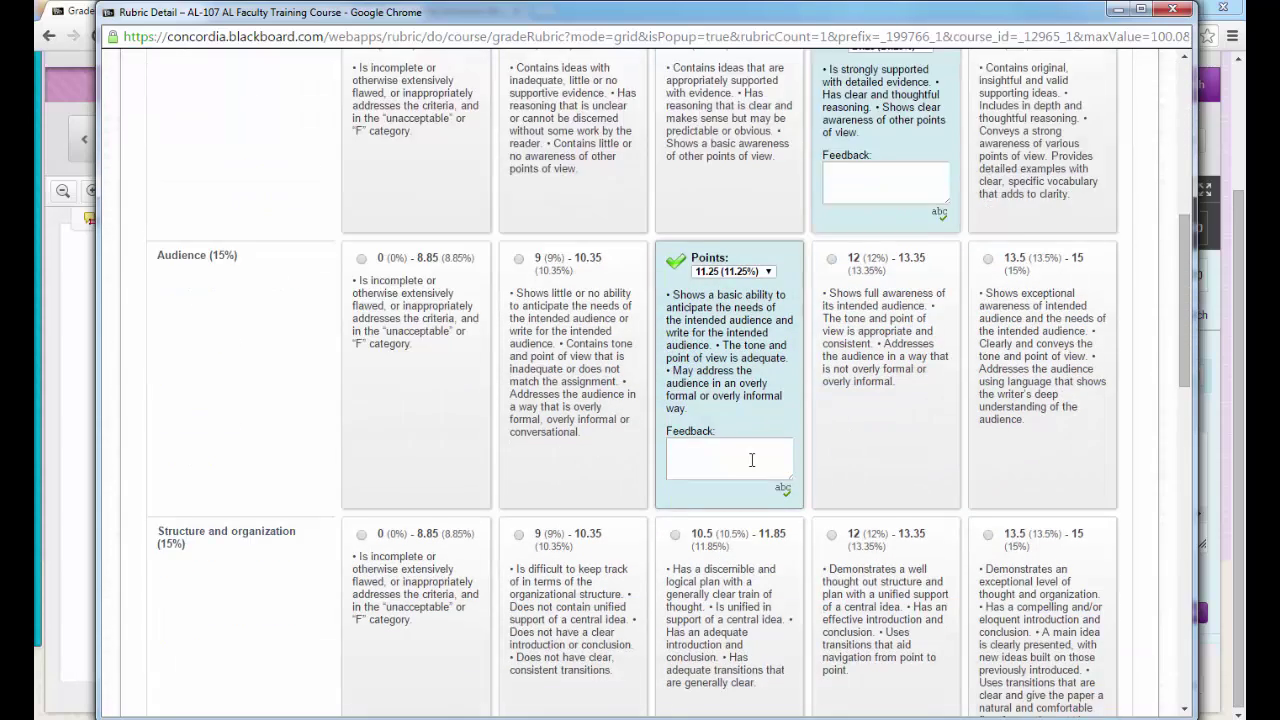
scroll(750, 459, down, 3)
click(750, 459)
scroll(752, 467, down, 3)
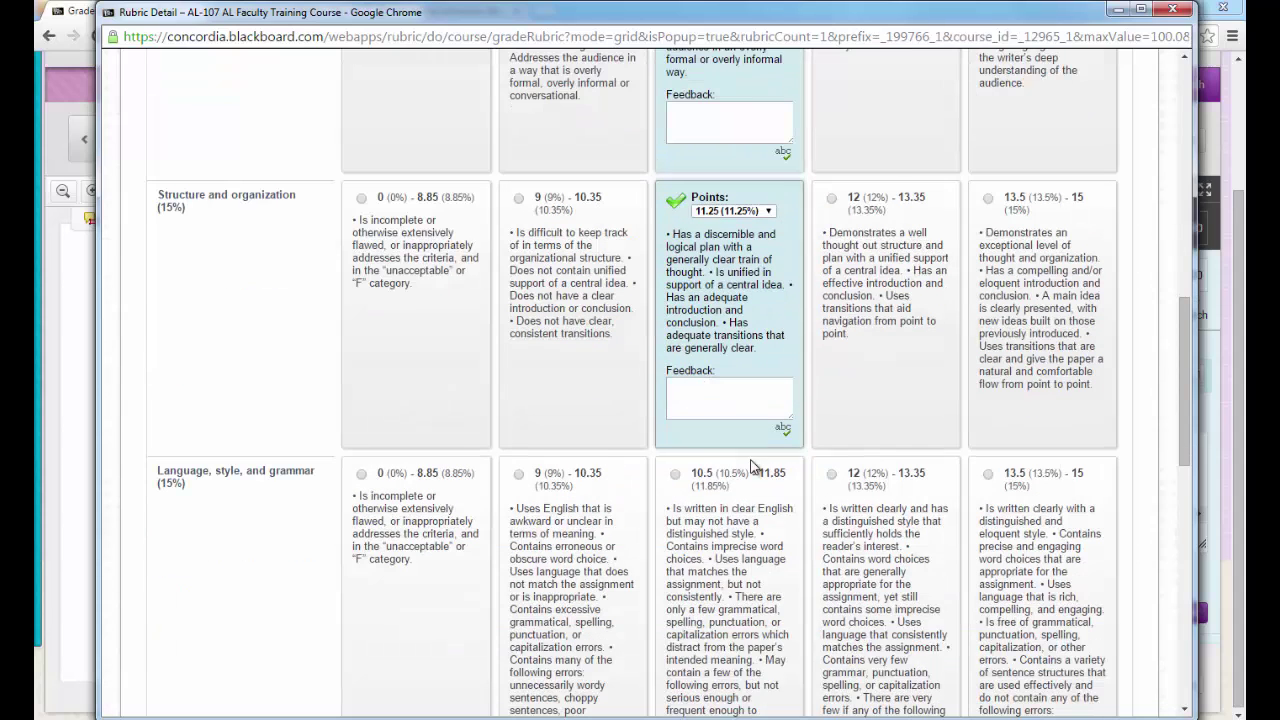
Score Language Very Good at 13.35 and Mechanics Very Good, reaching a raw total of 81.10/100
click(885, 530)
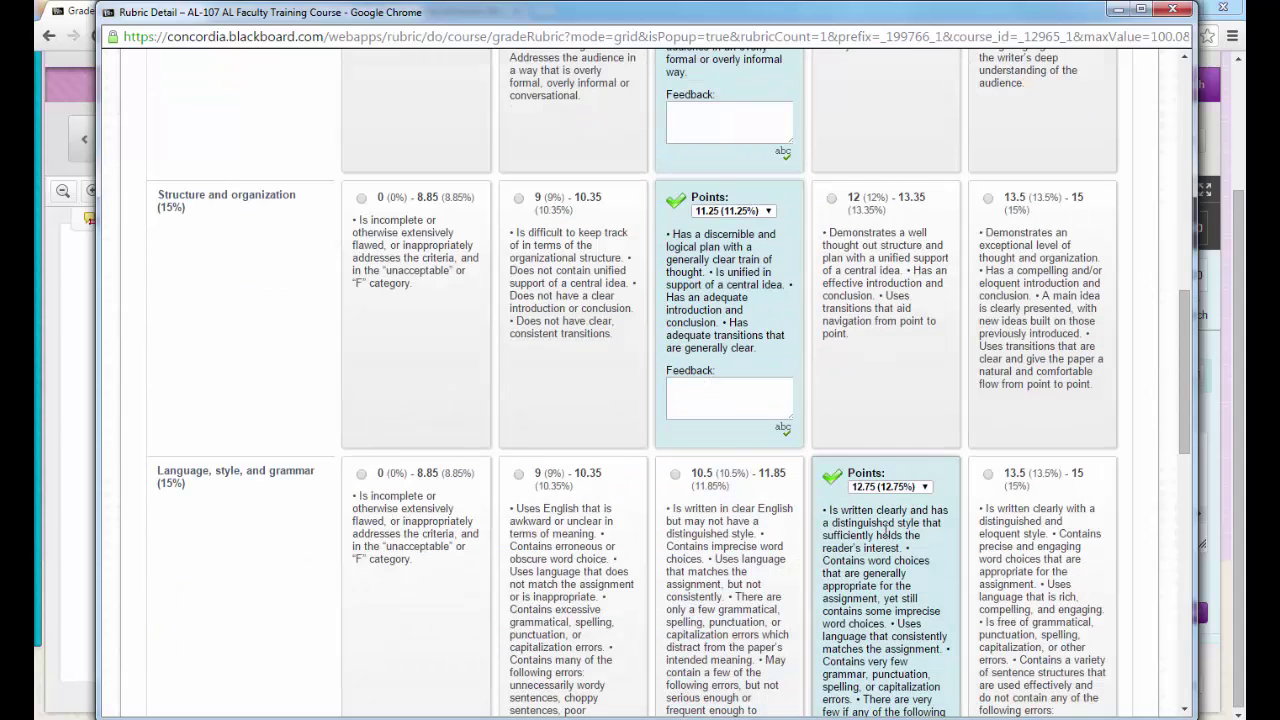
click(924, 487)
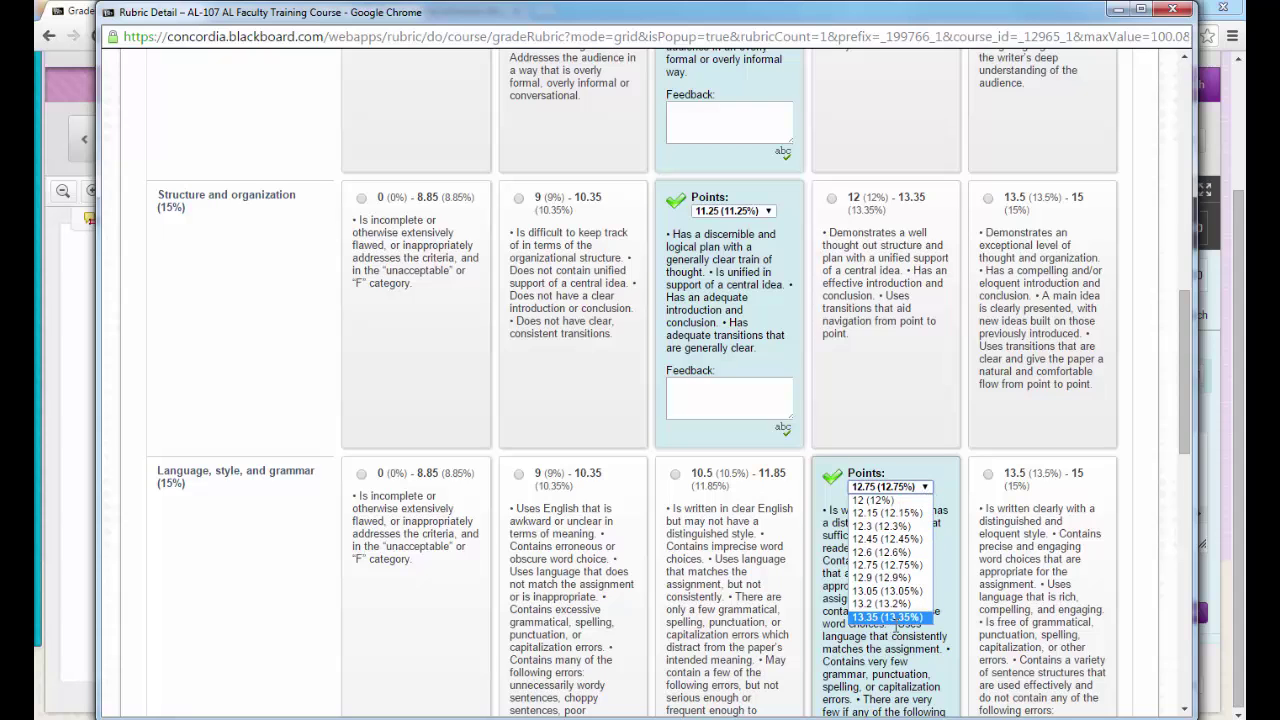
click(897, 618)
scroll(899, 620, down, 3)
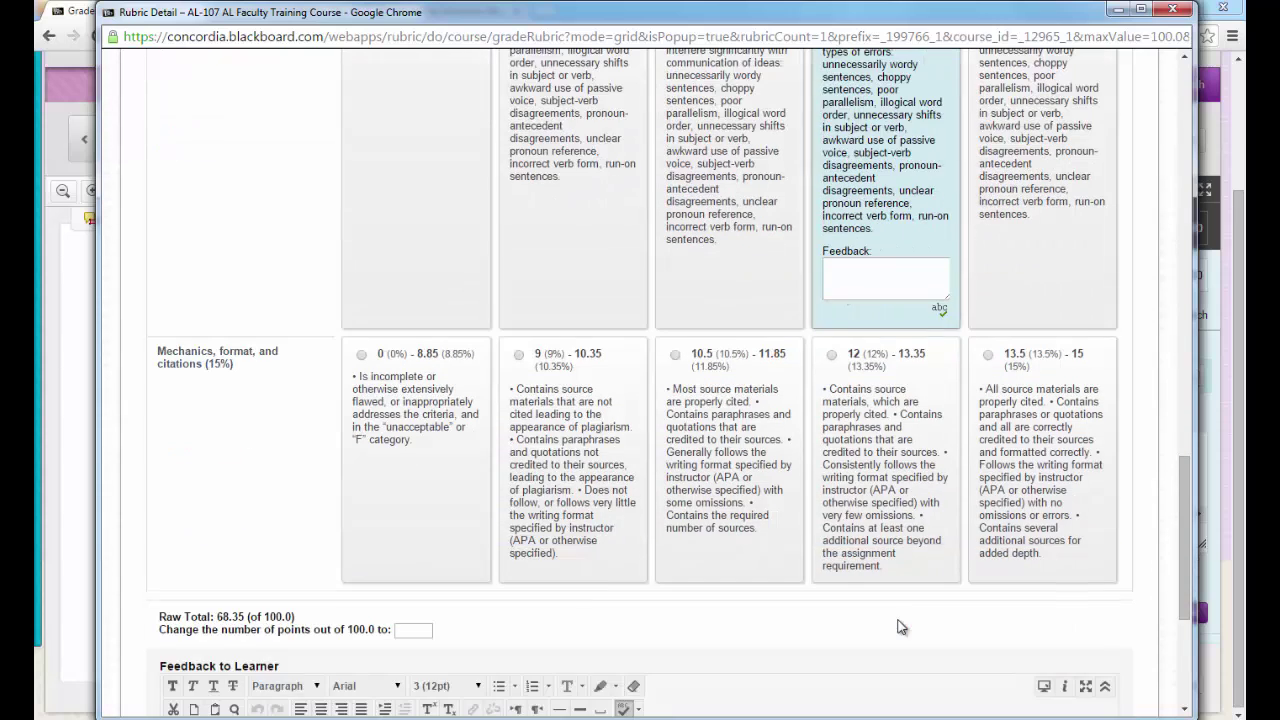
click(897, 518)
scroll(895, 518, down, 2)
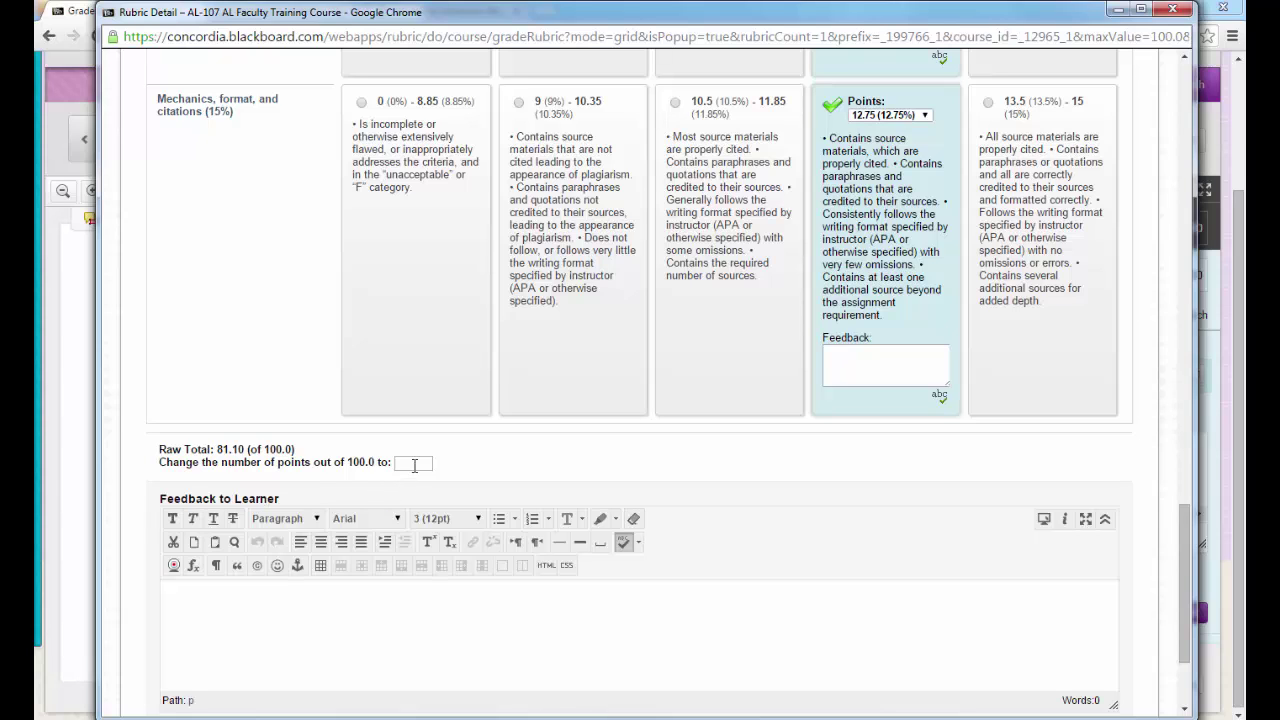
scroll(414, 465, down, 1)
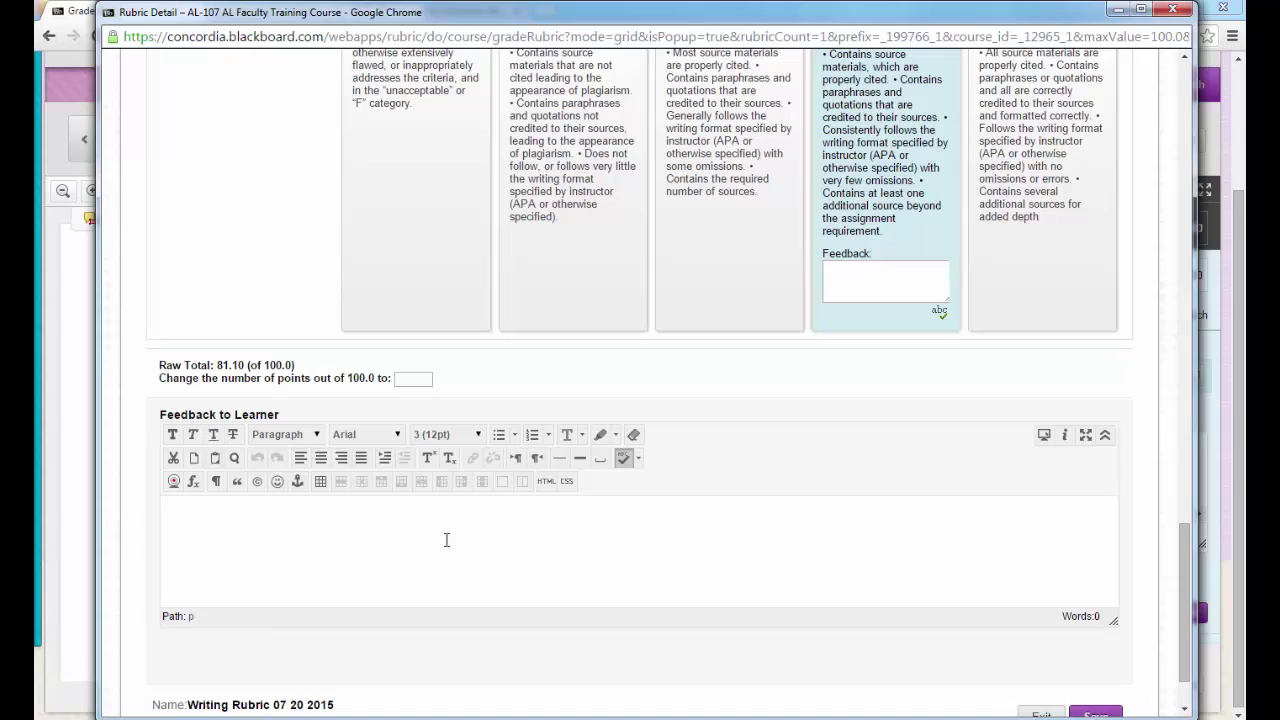
scroll(447, 540, down, 1)
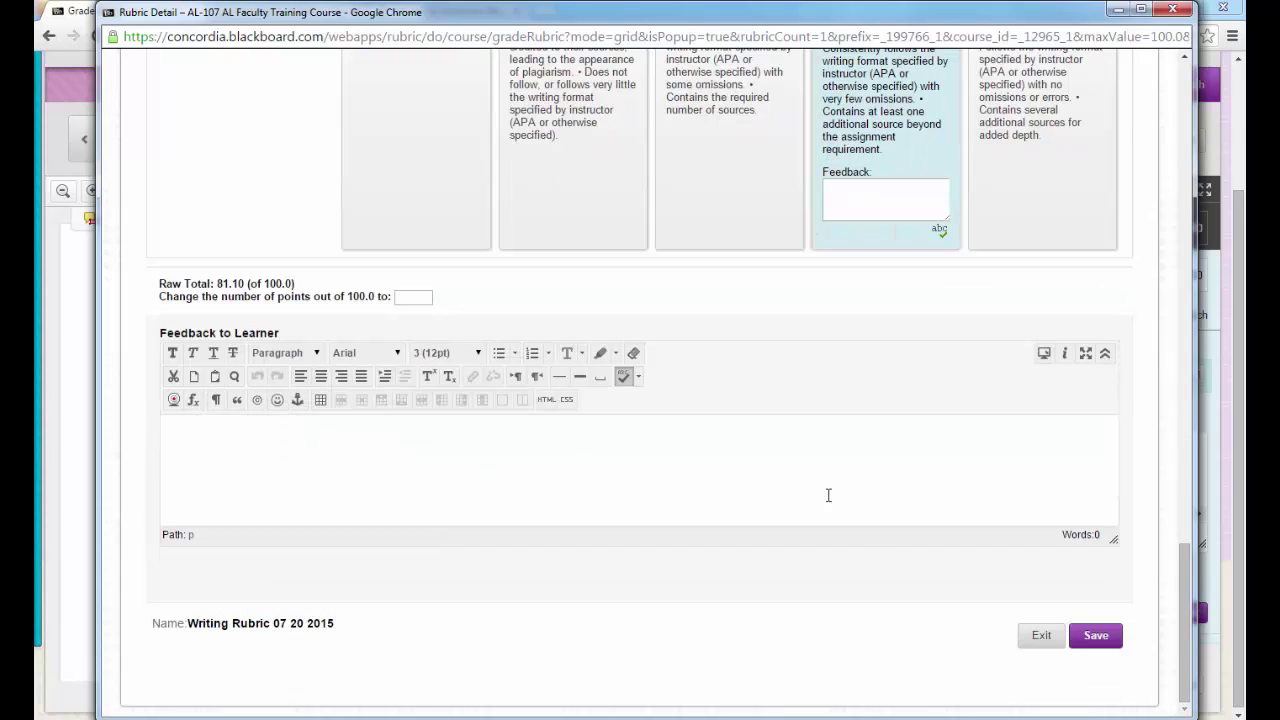
Save the Rubric Detail scores and submit the 81.10 grade, leaving 5 items in Needs Grading
click(1096, 636)
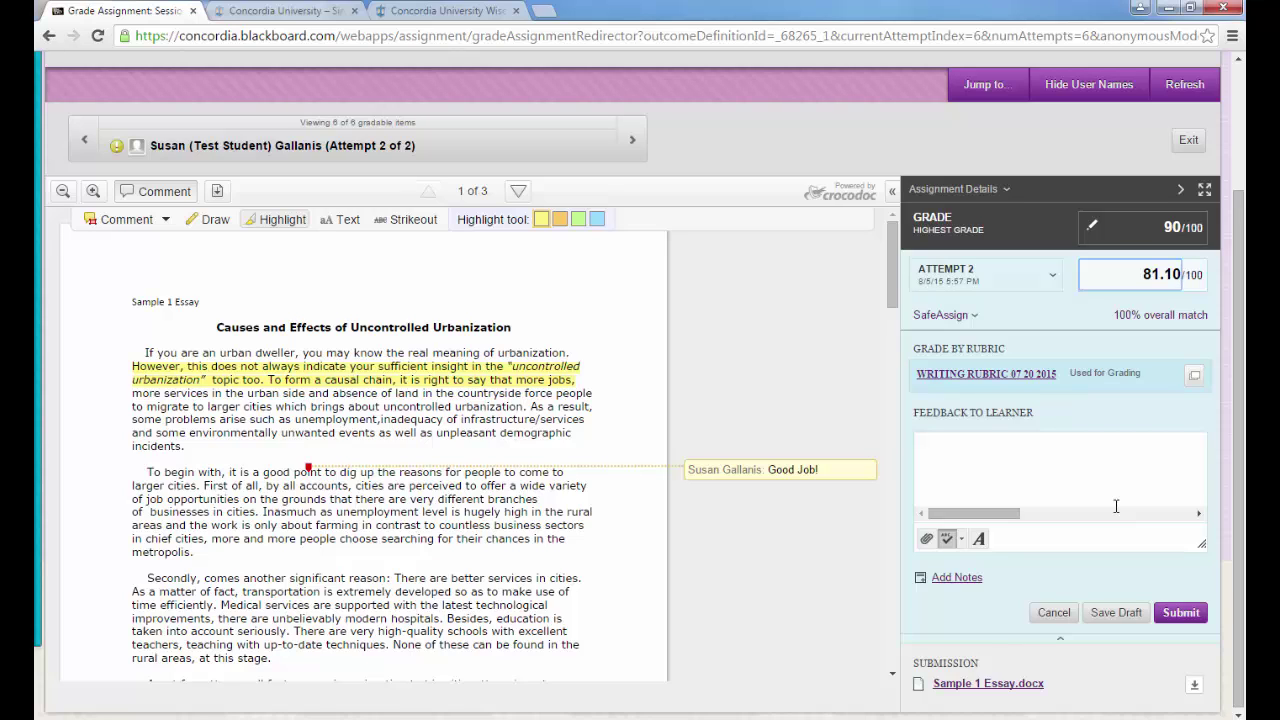
click(1193, 614)
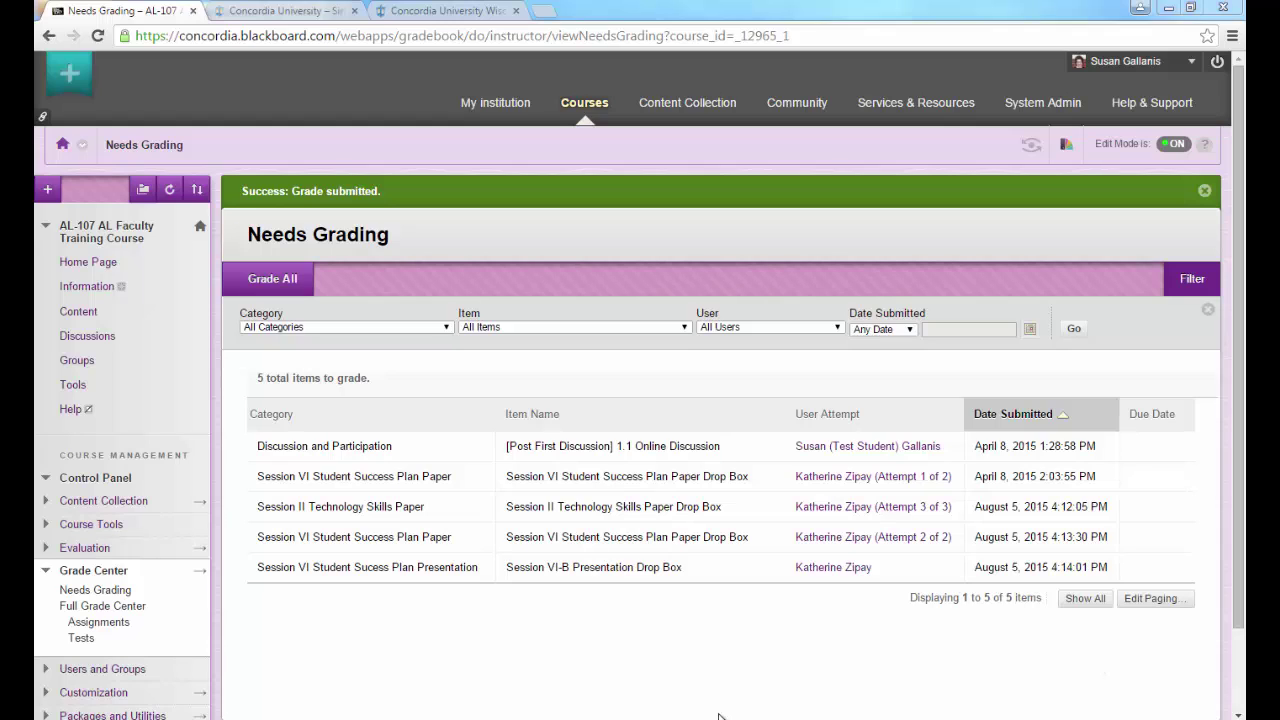
Open the Full Grade Center and scroll to the Session II Technology column showing 76.00% (C)
click(131, 612)
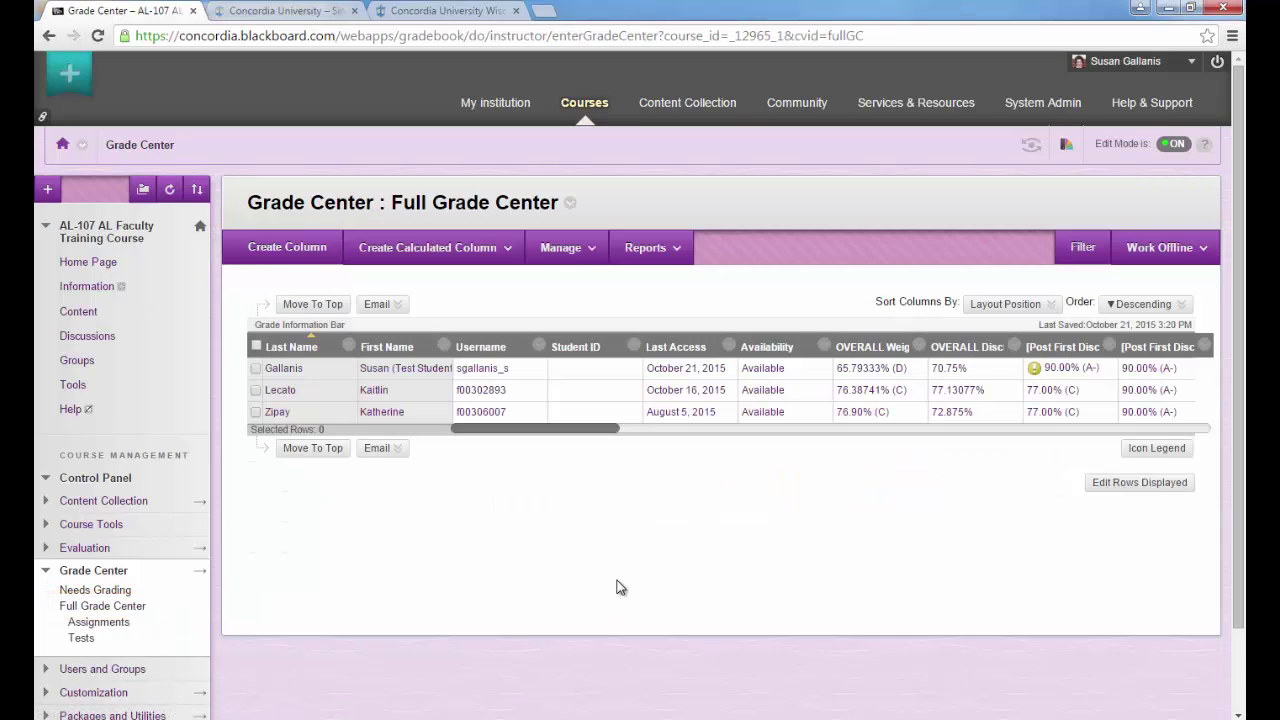
drag(574, 431, 1092, 462)
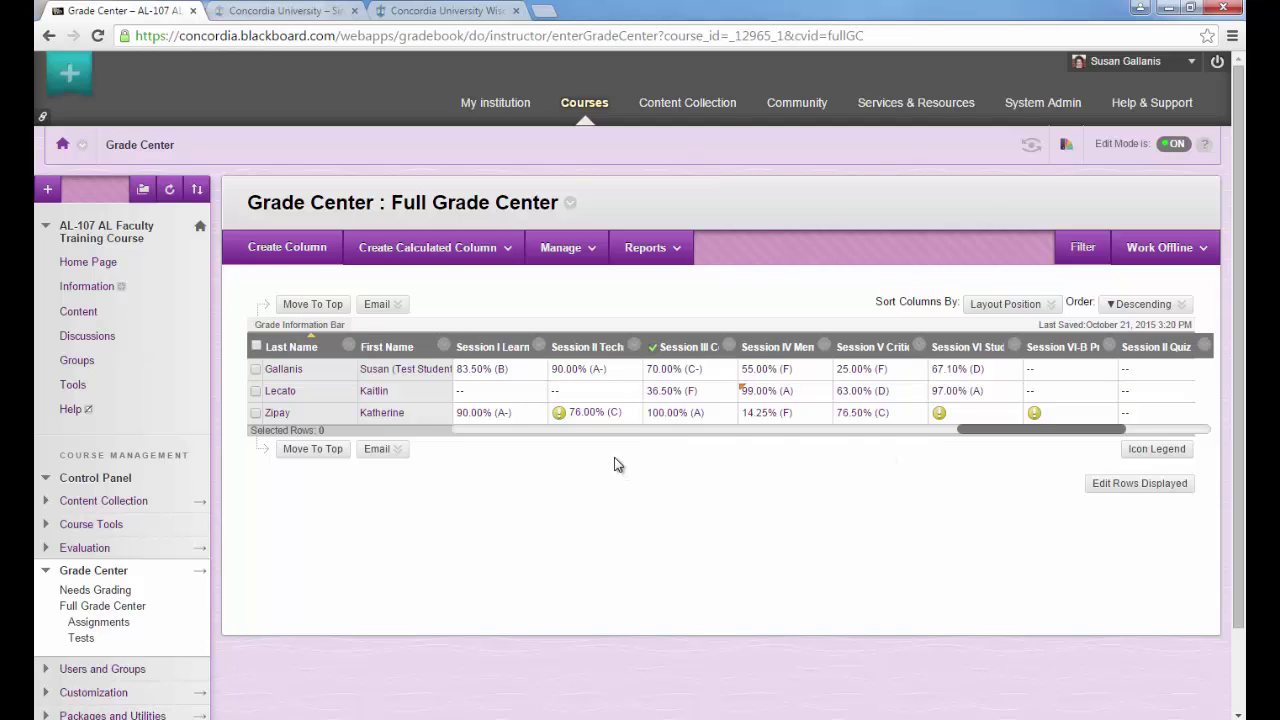
mouse_move(597, 367)
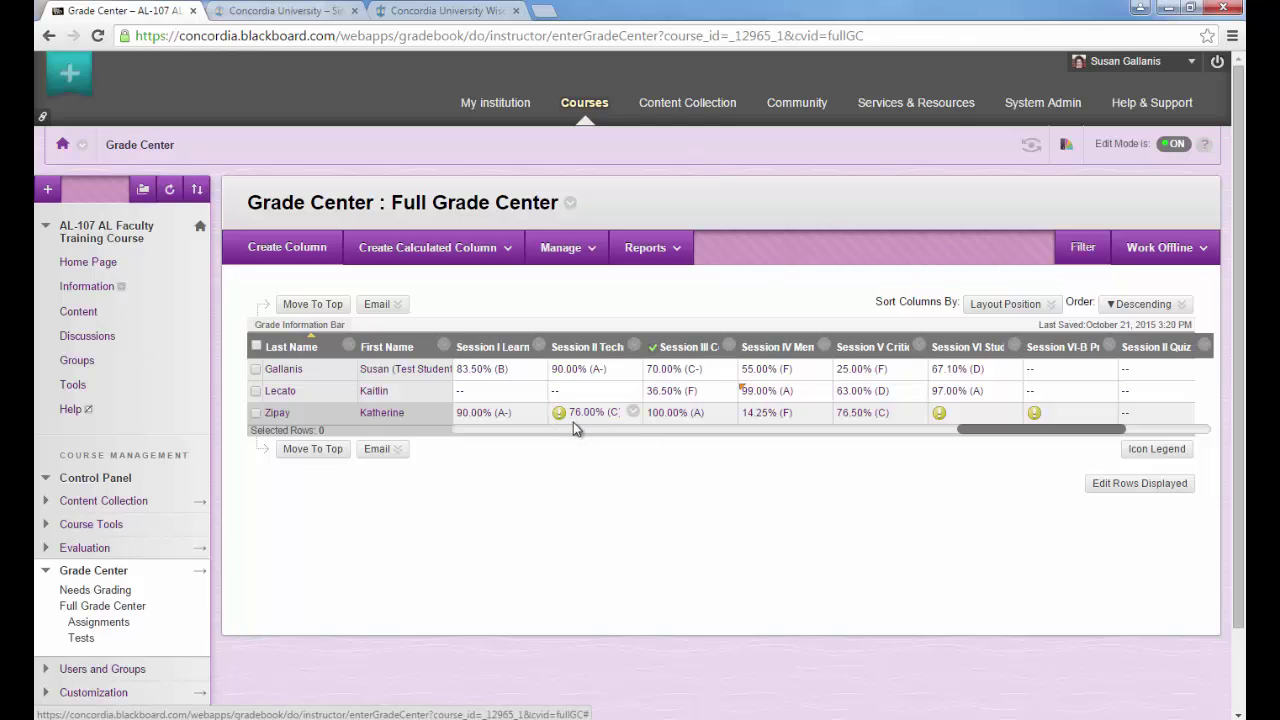
click(634, 413)
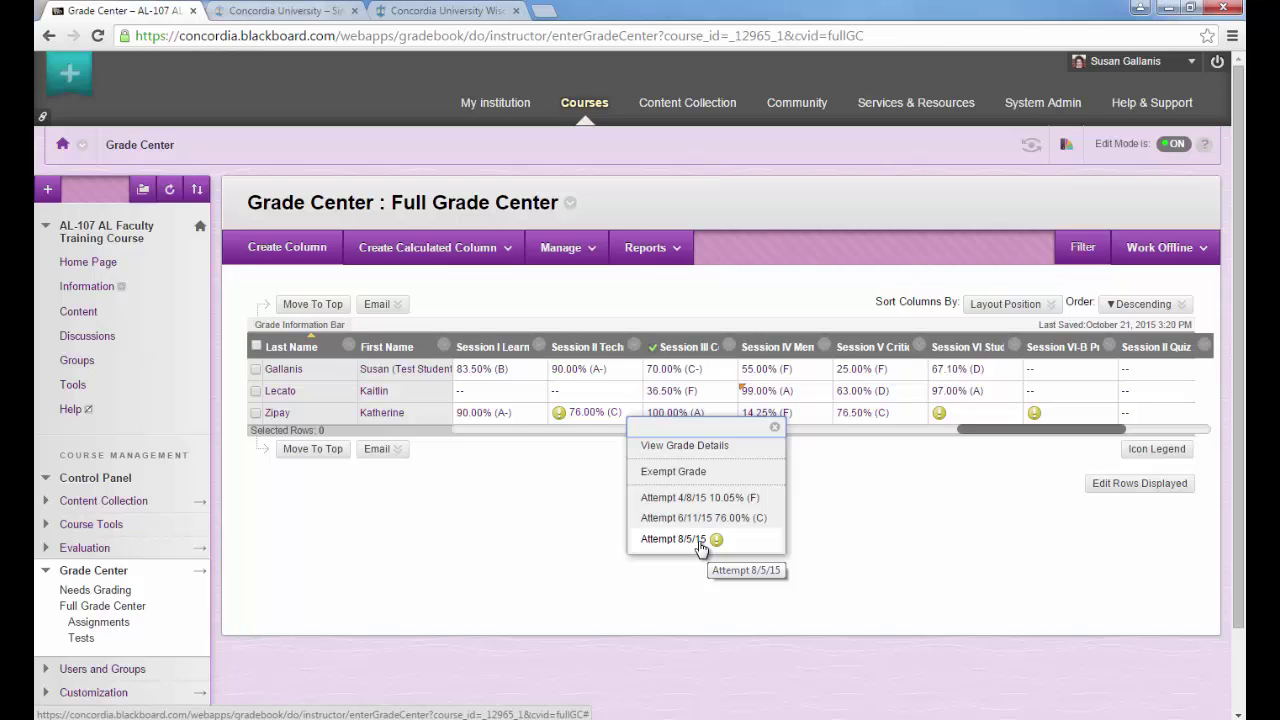
click(761, 523)
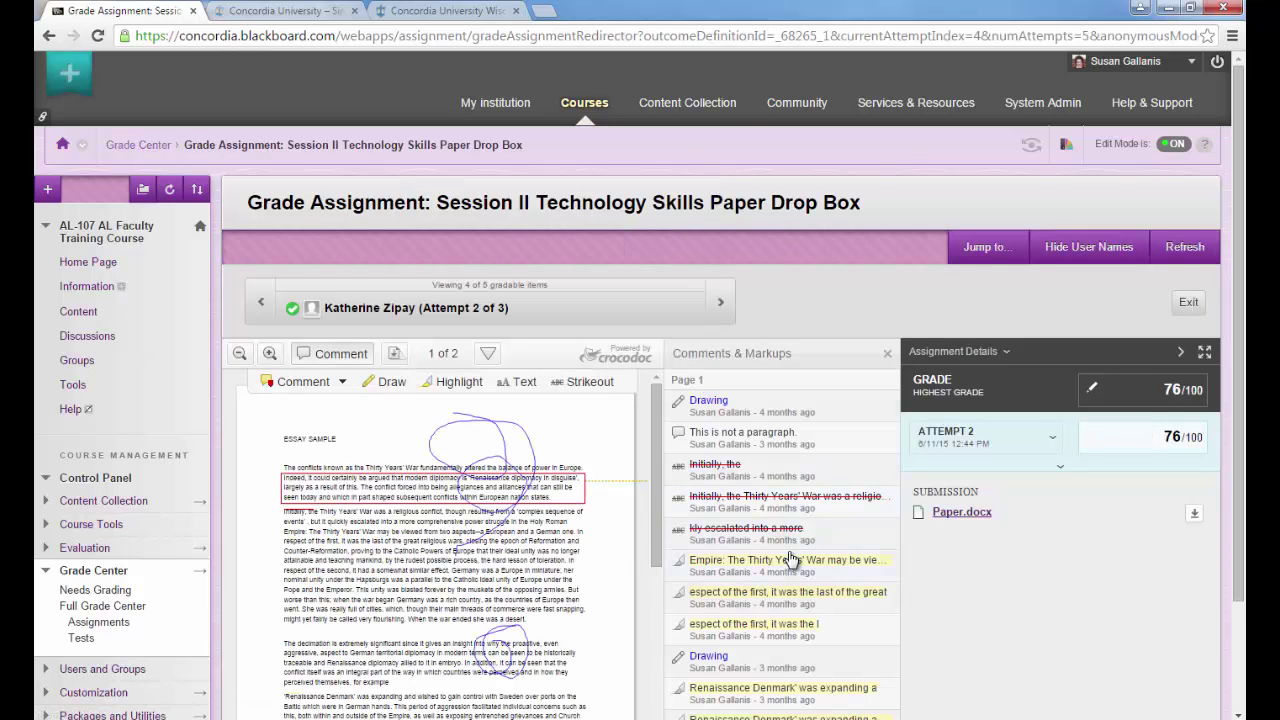
click(1061, 470)
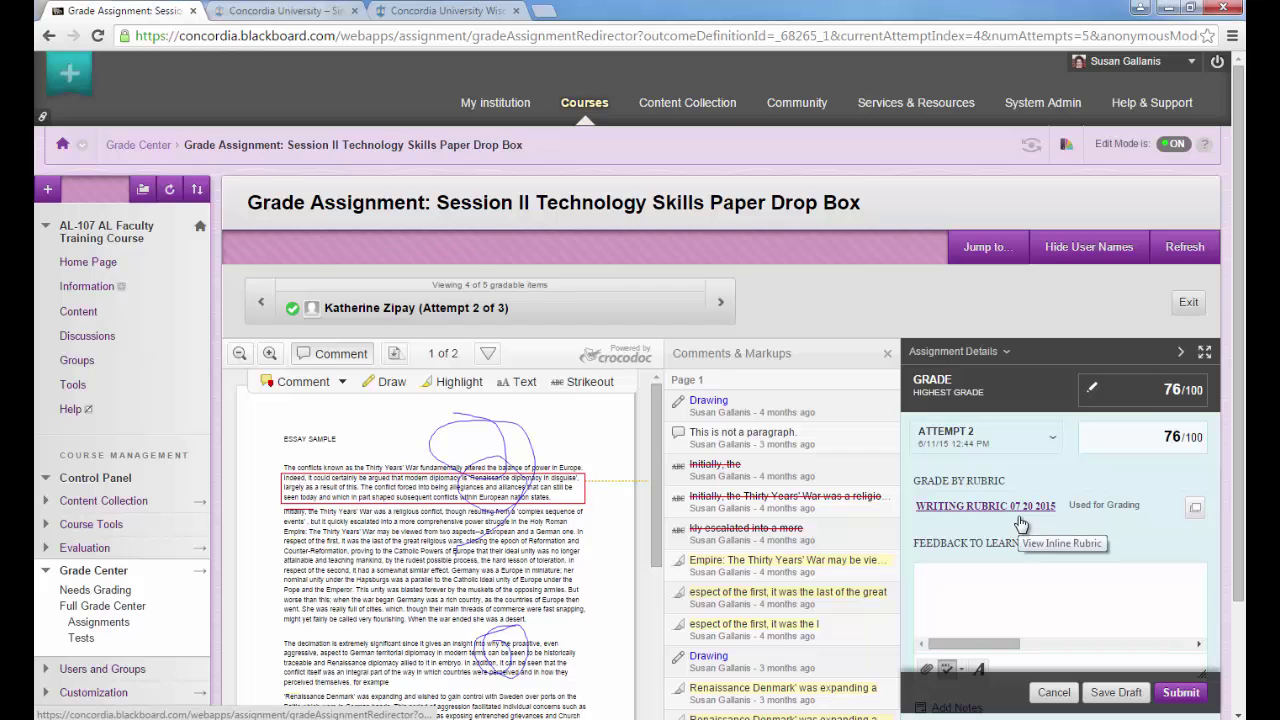
click(1196, 513)
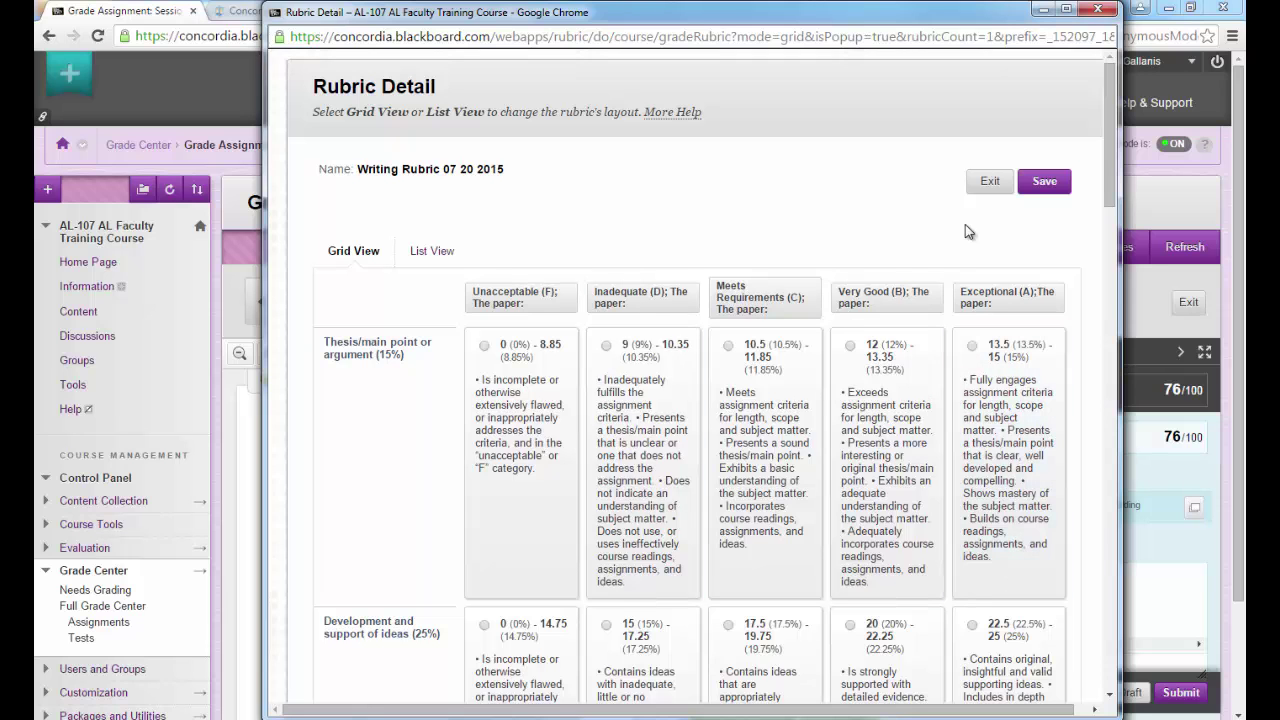
click(991, 184)
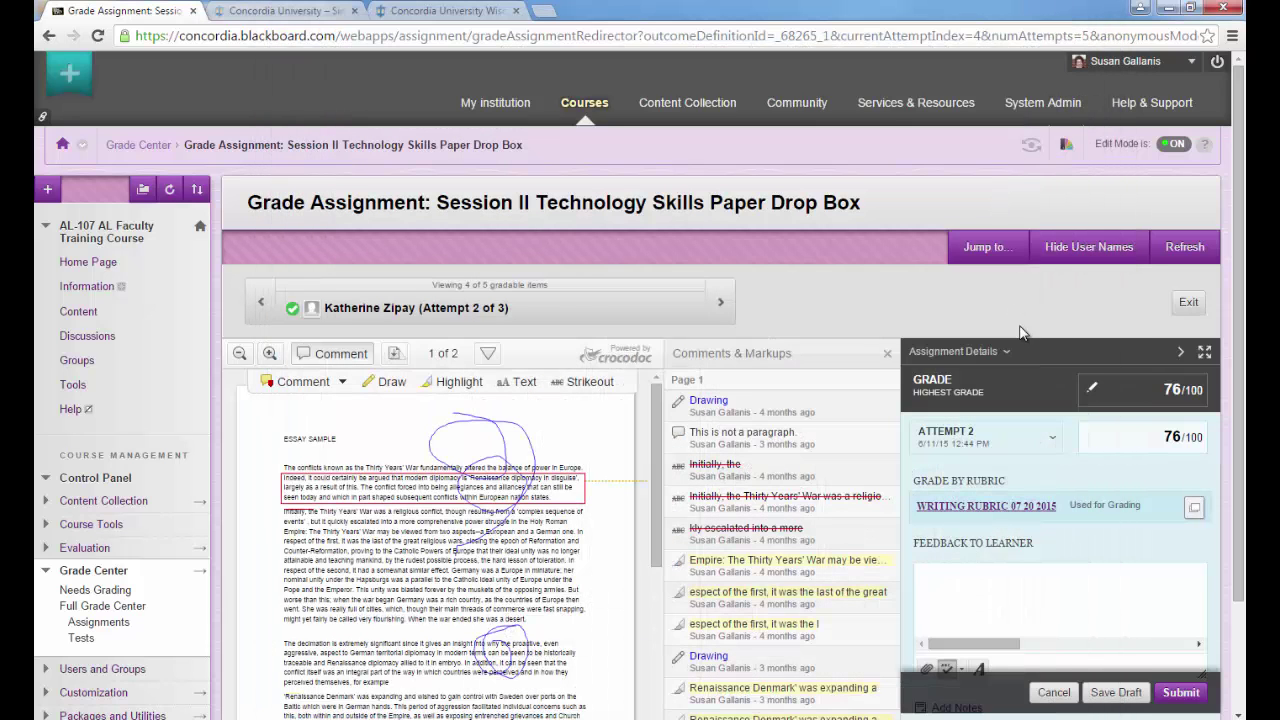
click(1188, 303)
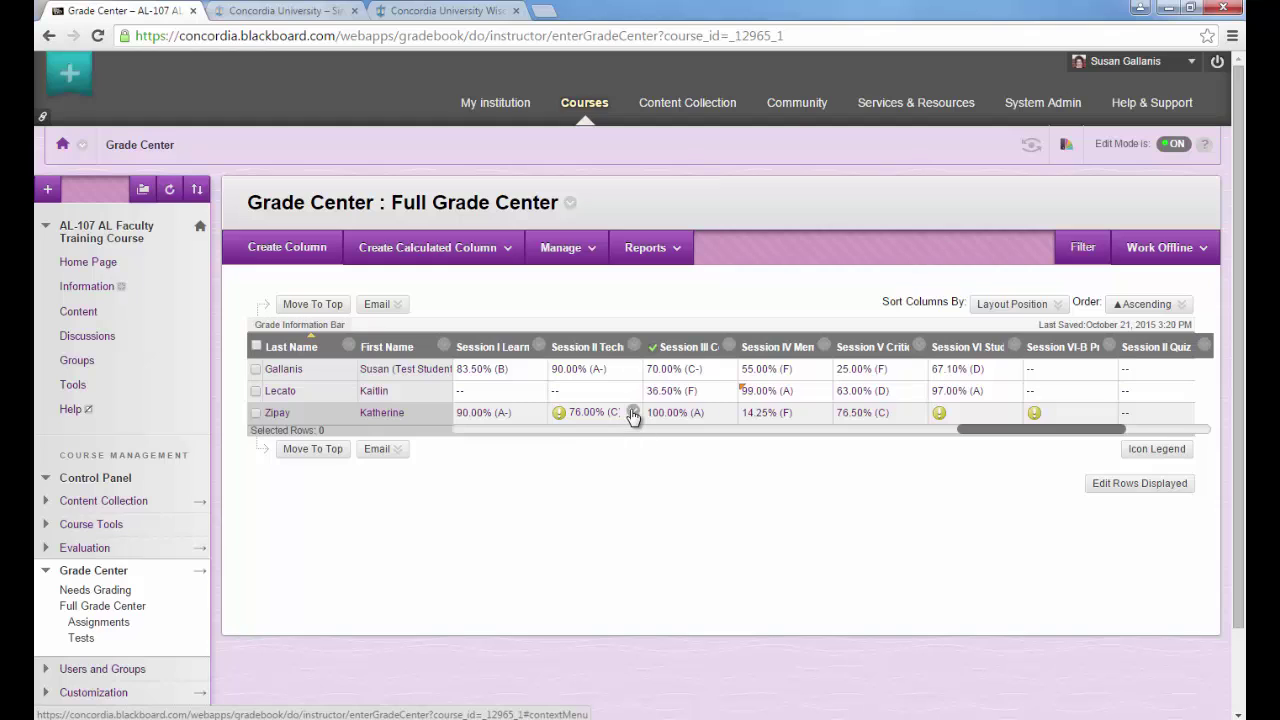
Open the grade details for the student's Session II Technology Skills Paper
click(633, 413)
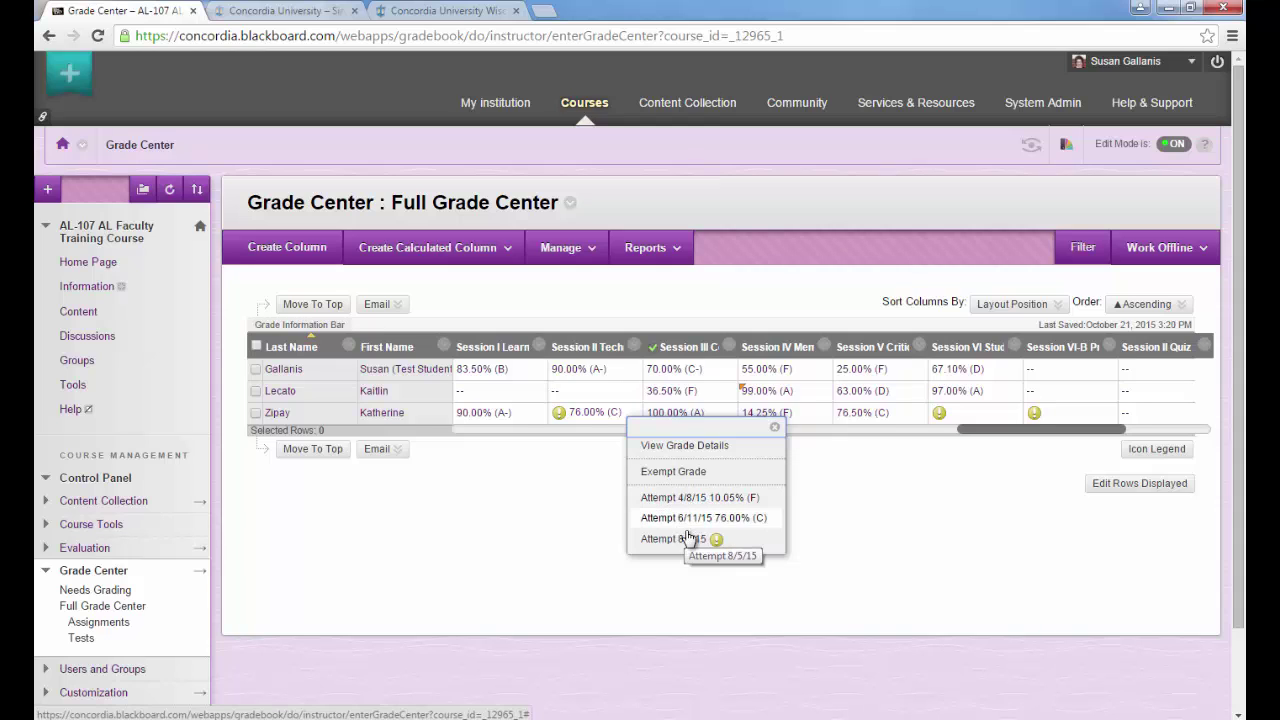
click(700, 446)
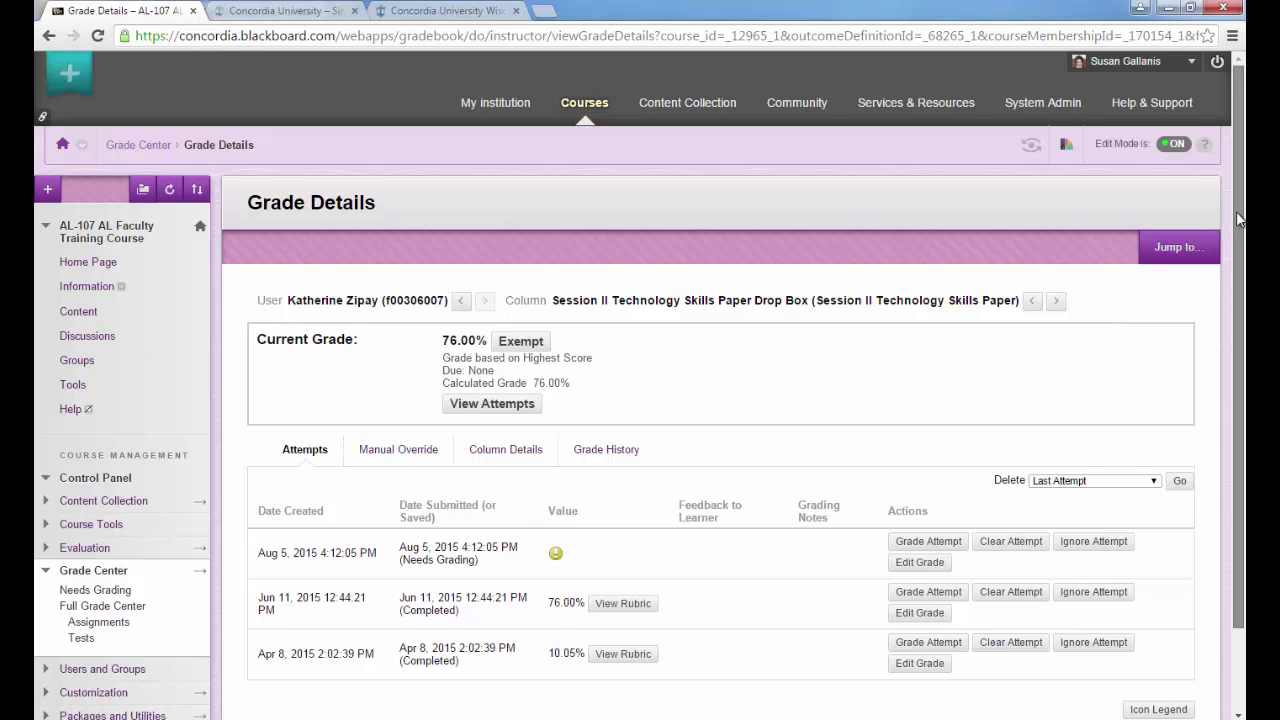
scroll(1238, 218, down, 2)
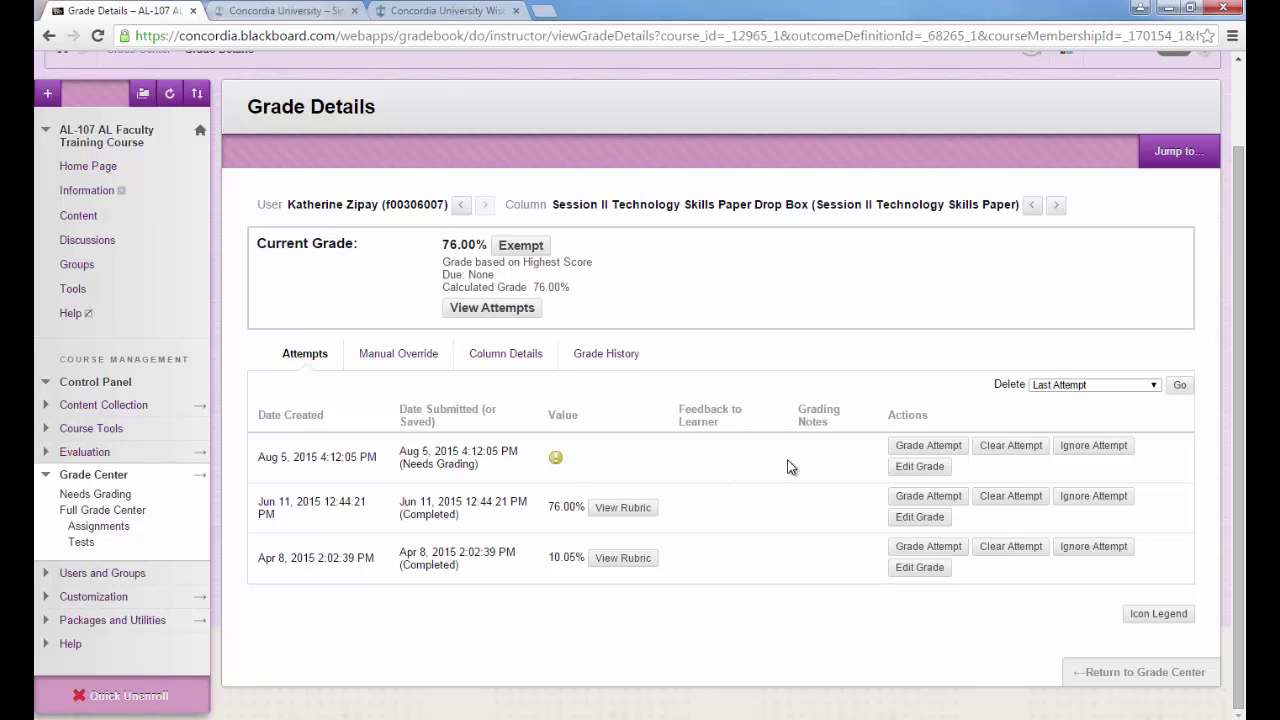
Clear the ungraded Aug 5 attempt and the 10.05% Apr 8 attempt
click(1011, 446)
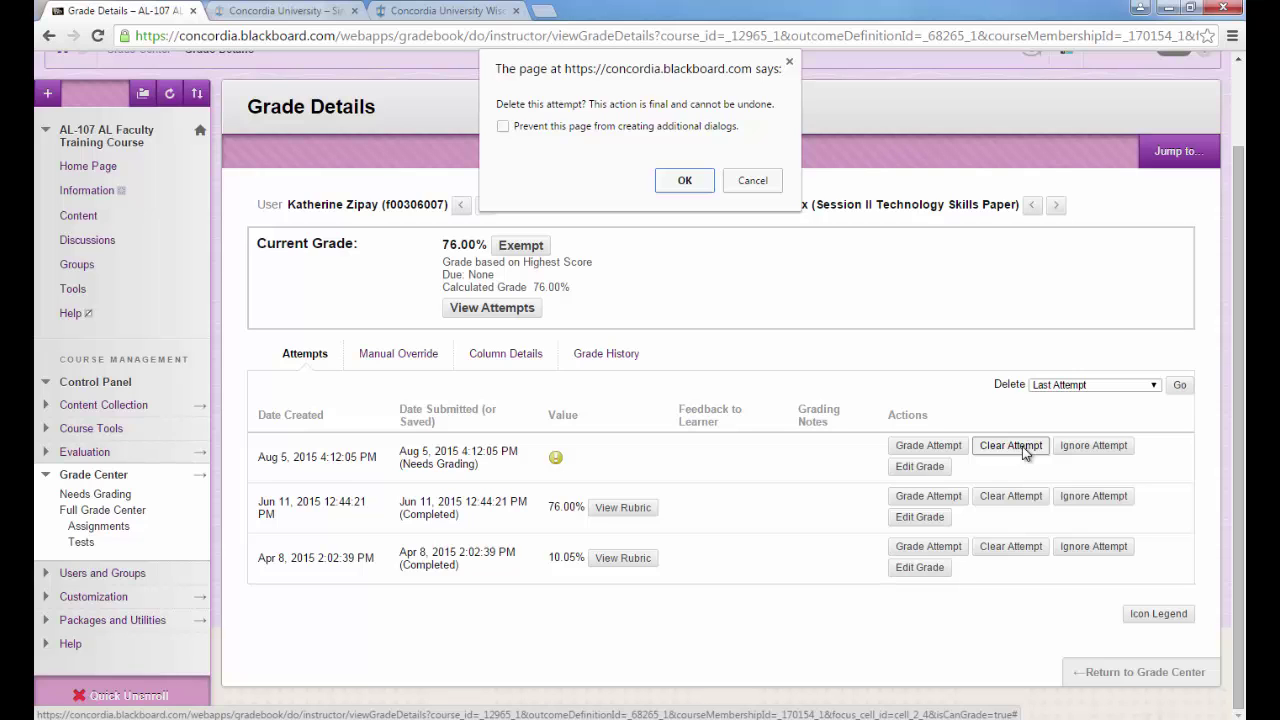
click(697, 190)
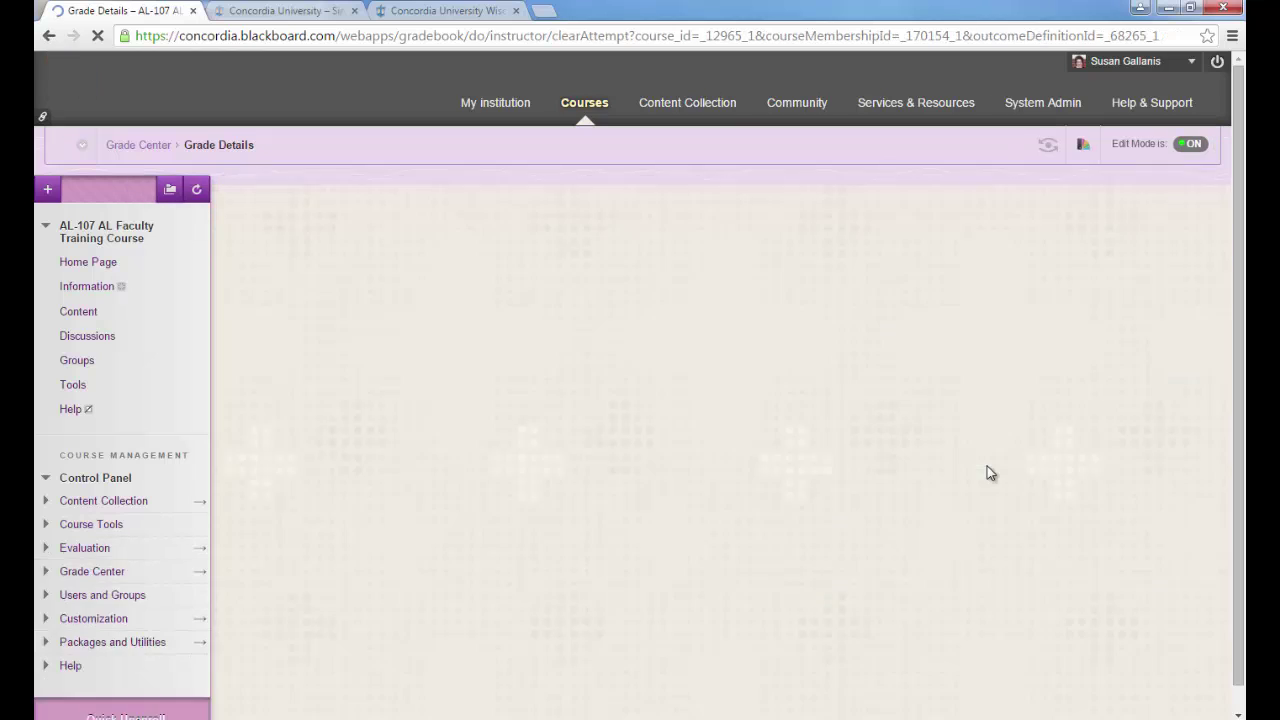
scroll(990, 472, down, 2)
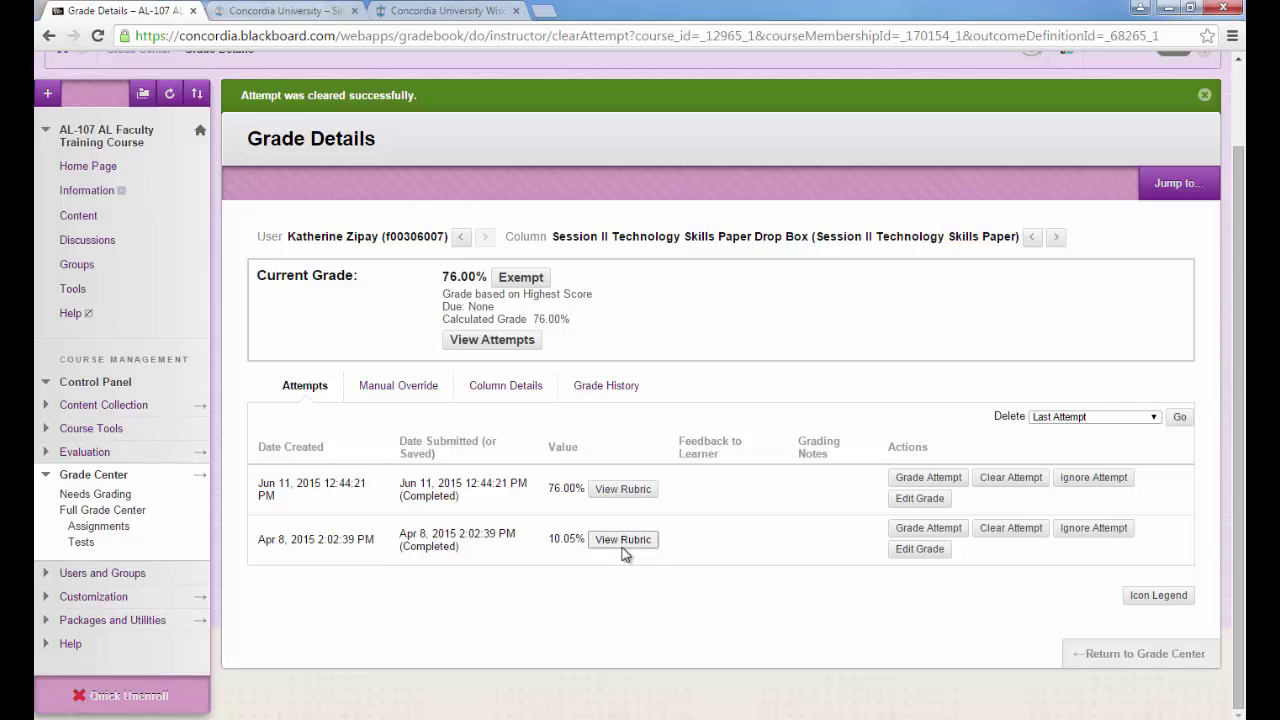
click(1020, 530)
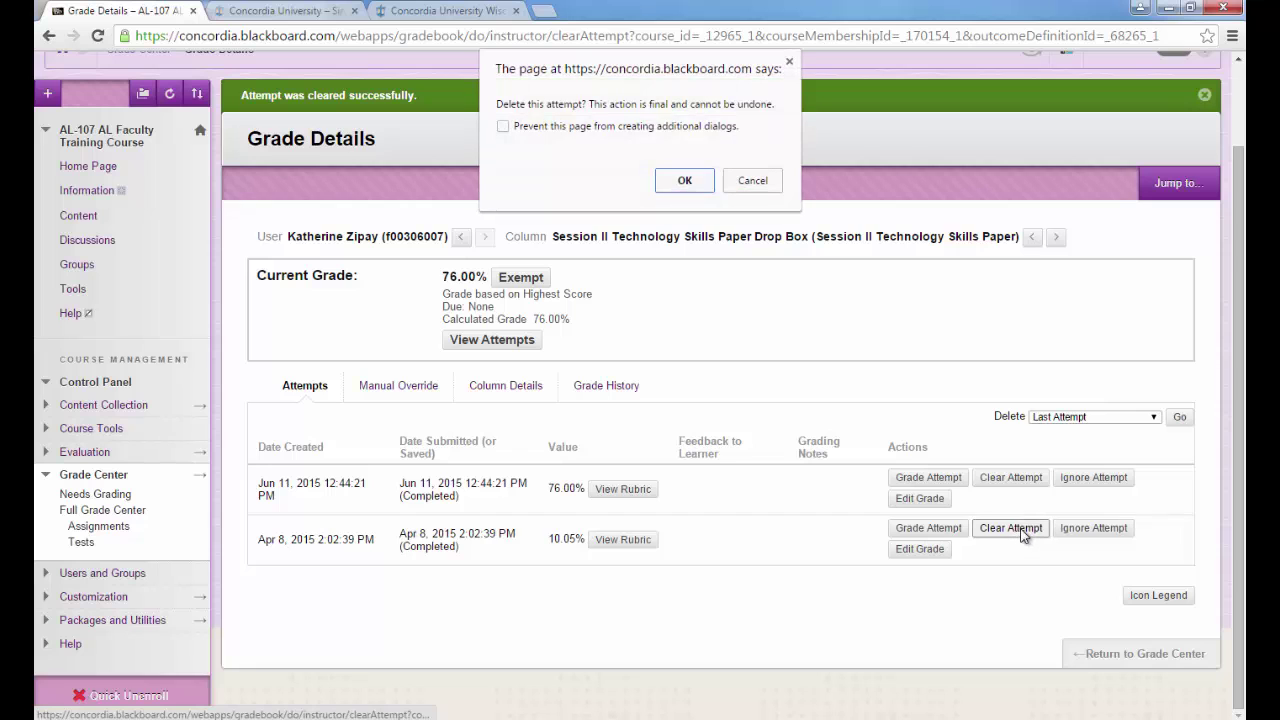
click(697, 184)
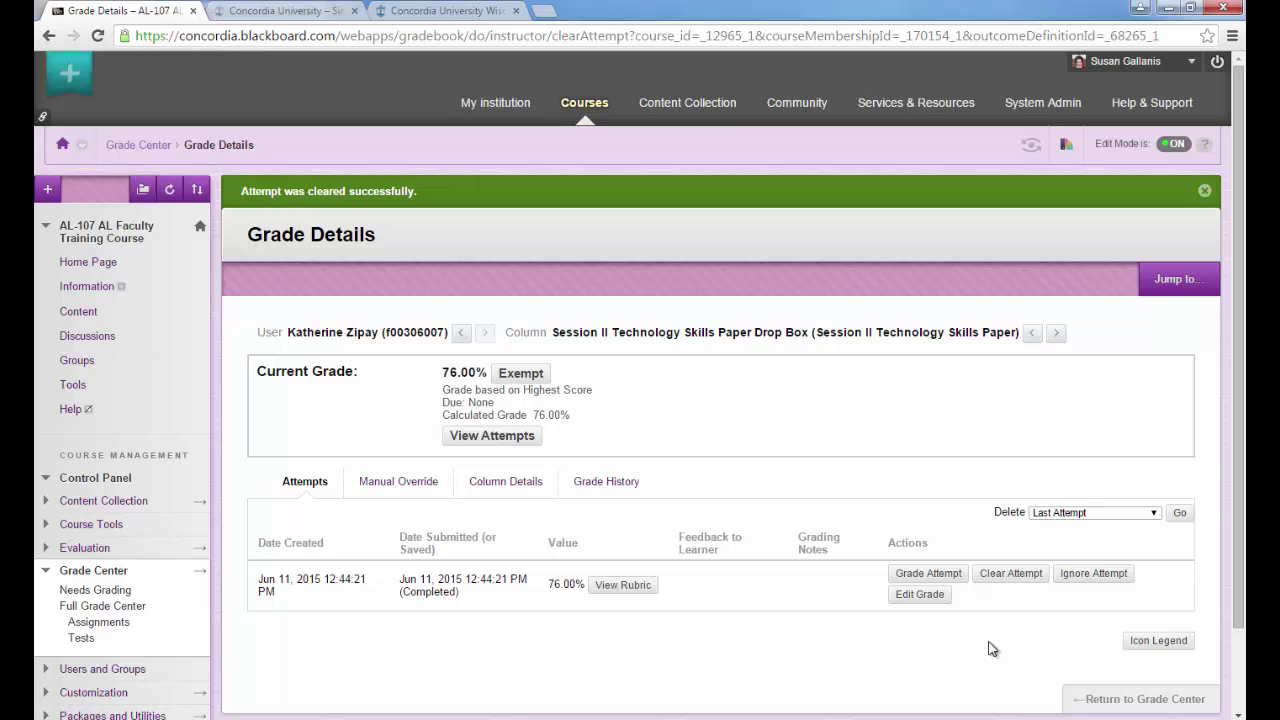
Return to the Full Grade Center from the Control Panel's Grade Center menu
click(1187, 697)
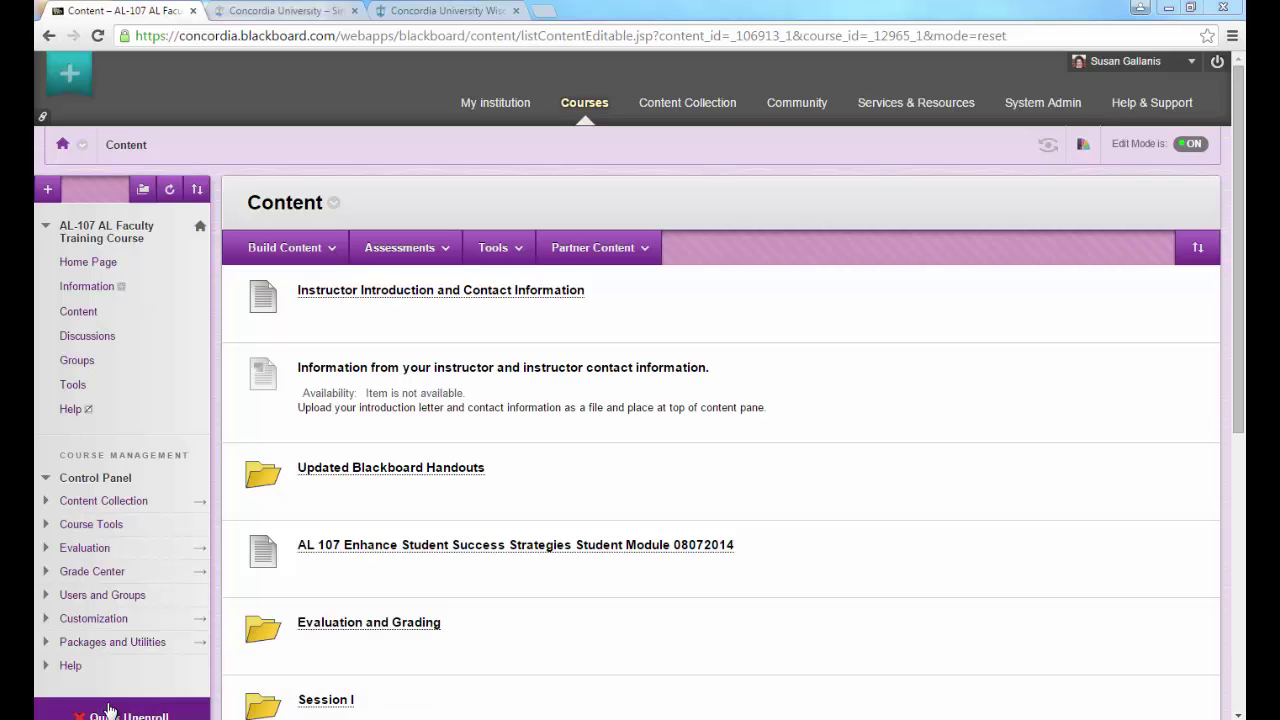
click(100, 573)
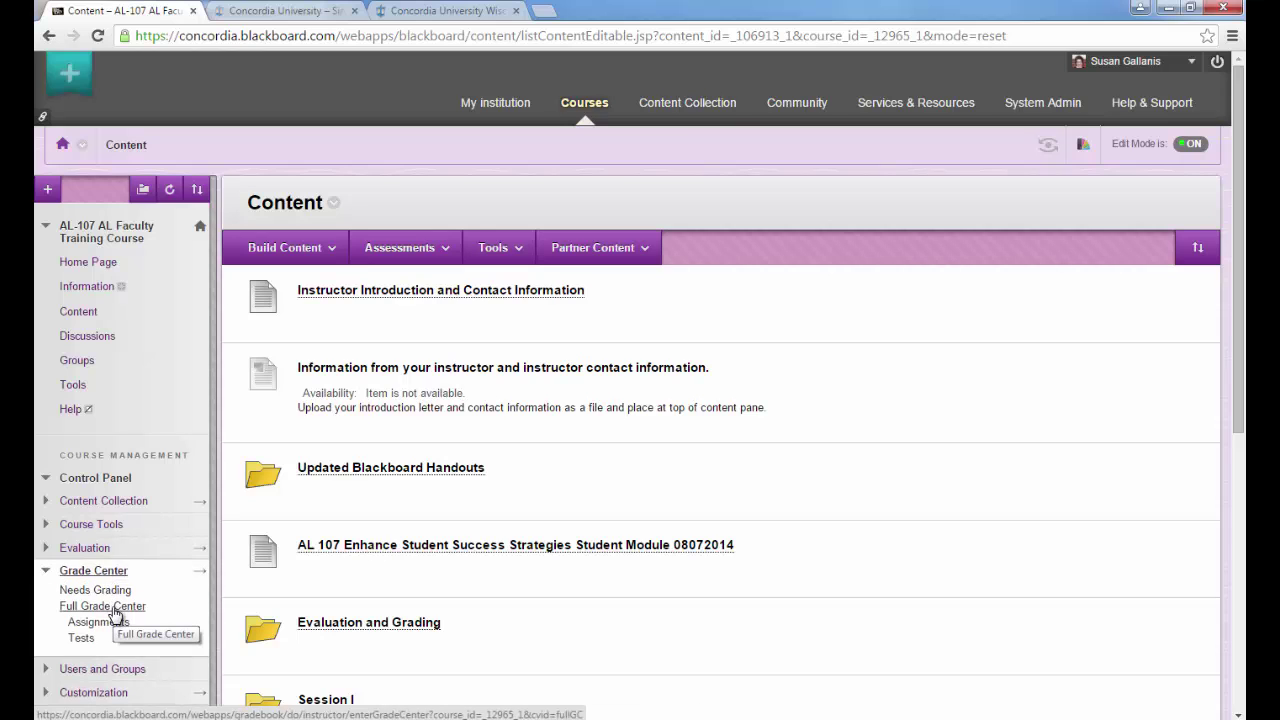
click(114, 614)
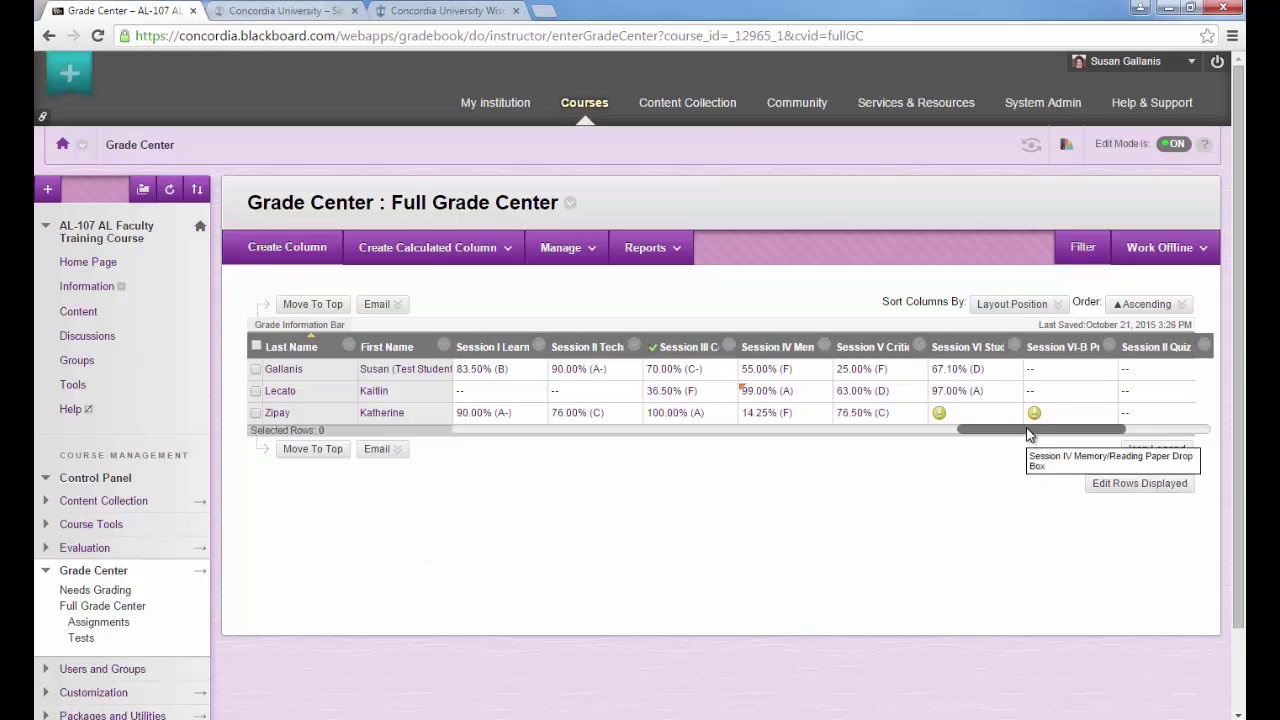
drag(1032, 430, 477, 443)
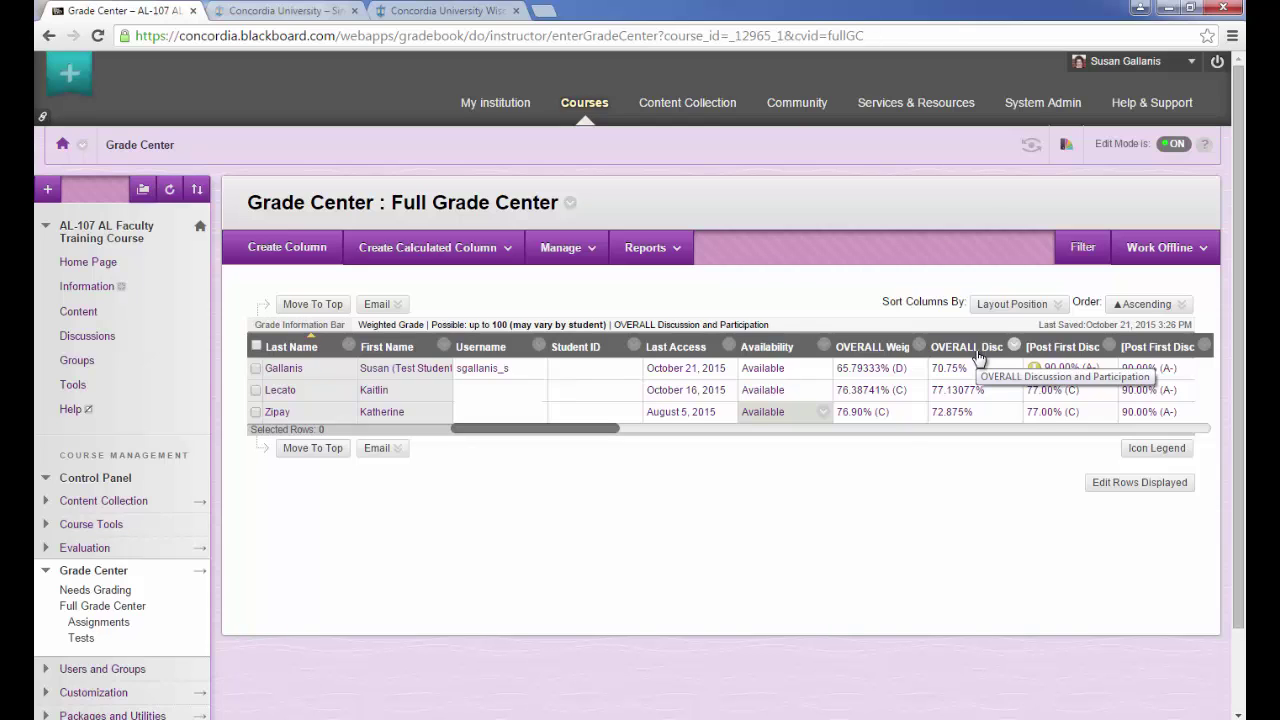
Show the Full Grade Center's filter options and list the column categories
drag(589, 429, 828, 432)
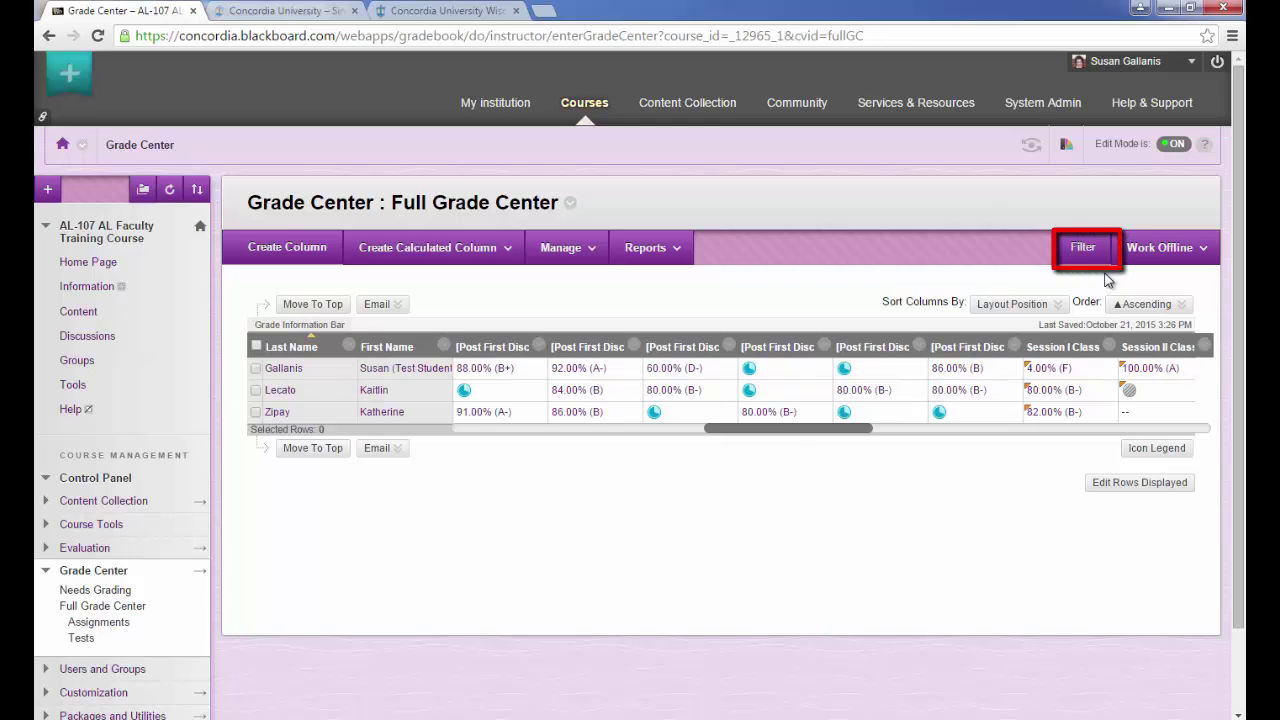
click(1085, 248)
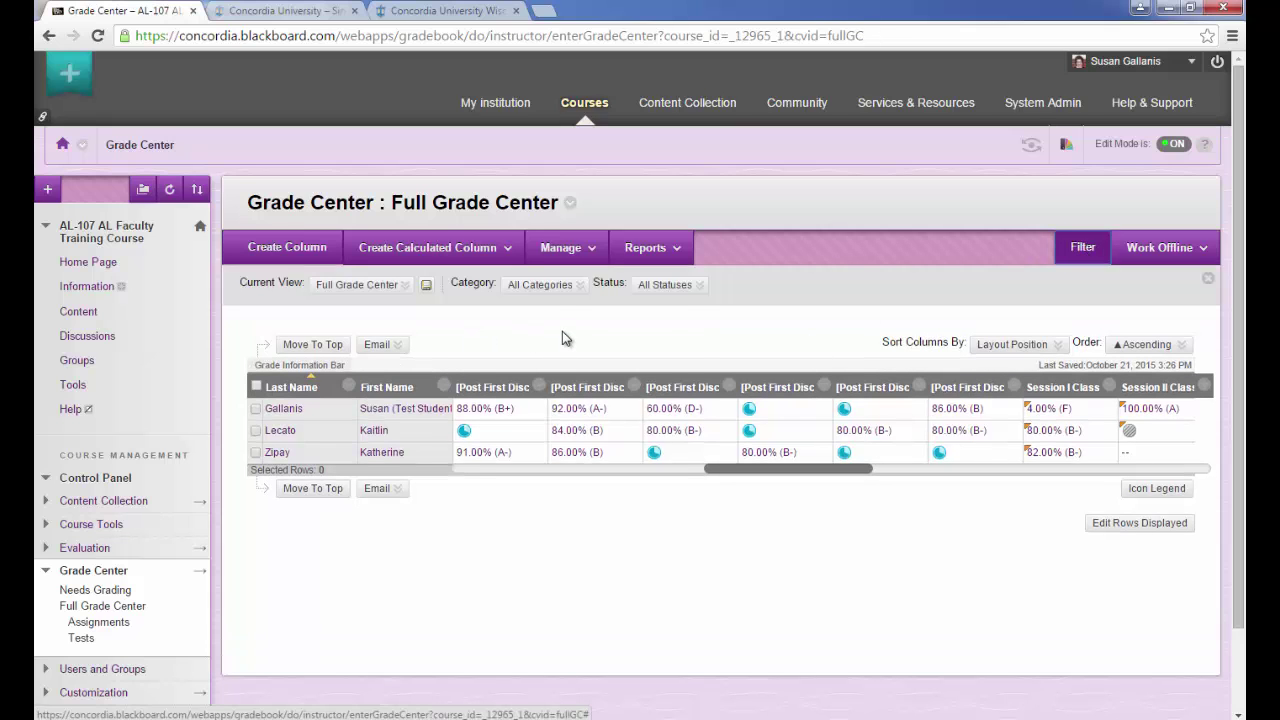
click(543, 285)
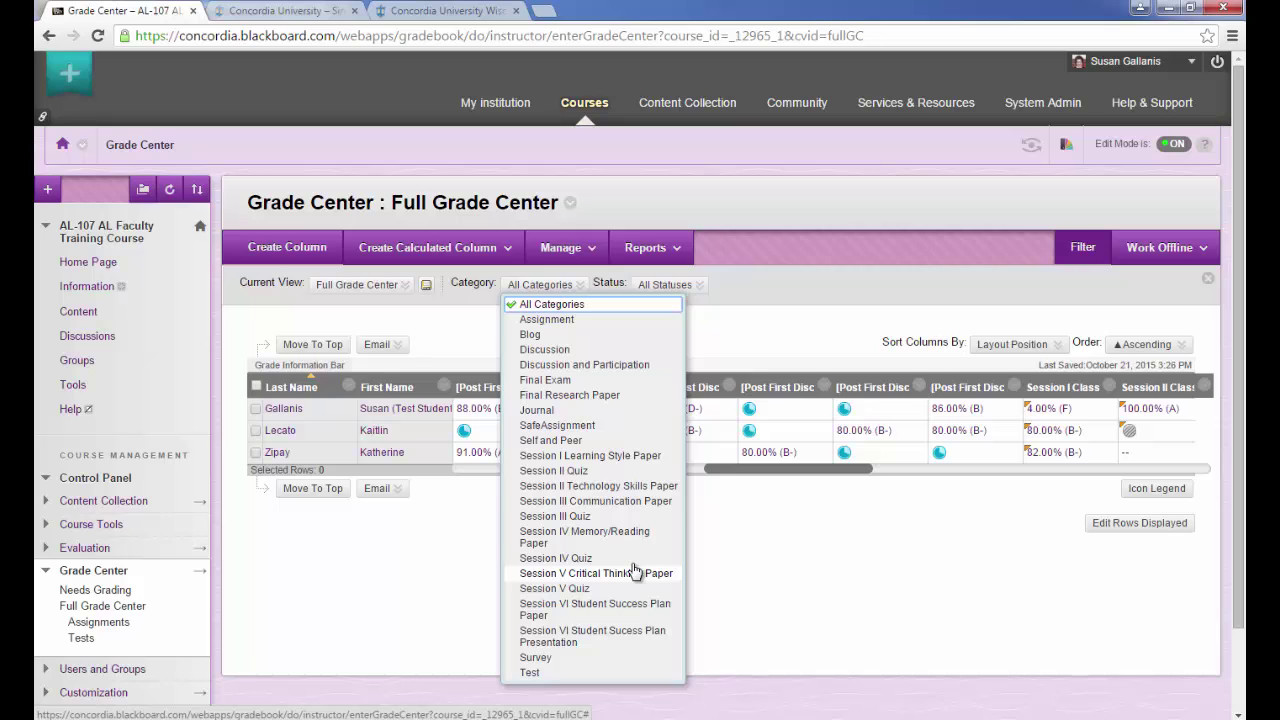
Filter the grid to Discussion and Participation, then Final Exam, then back to All Categories
click(567, 365)
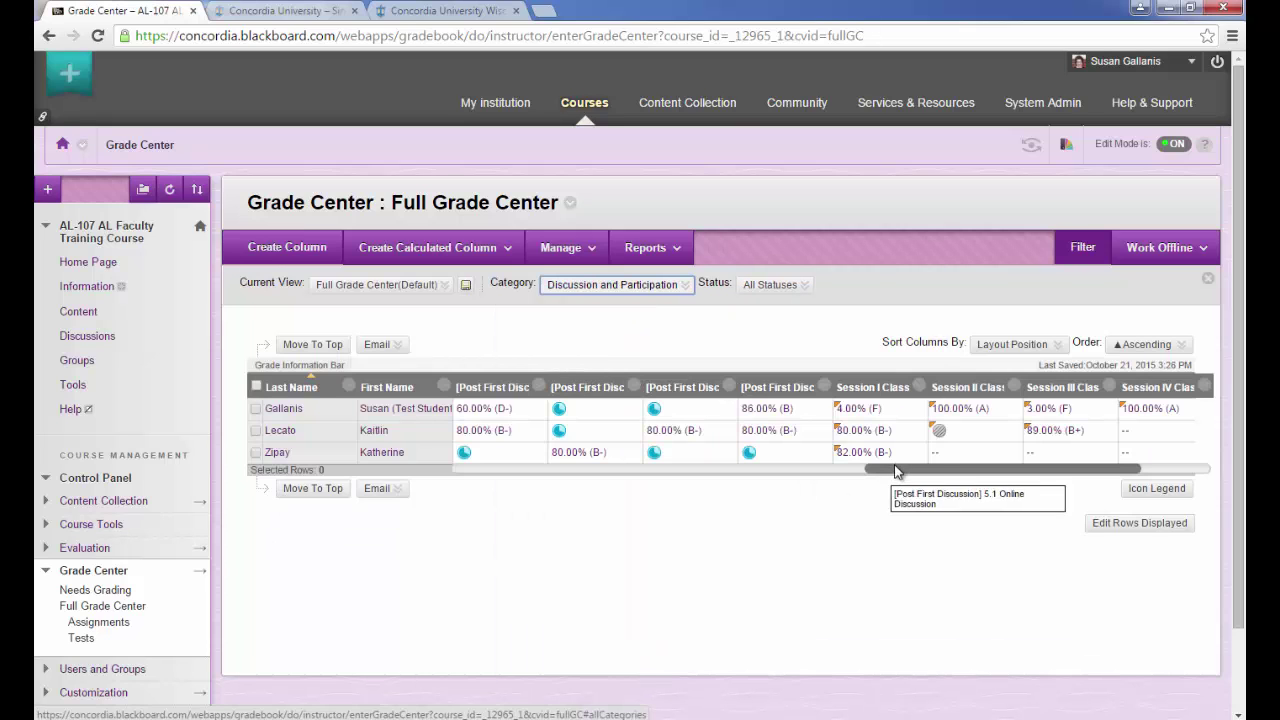
drag(902, 474, 943, 471)
click(614, 285)
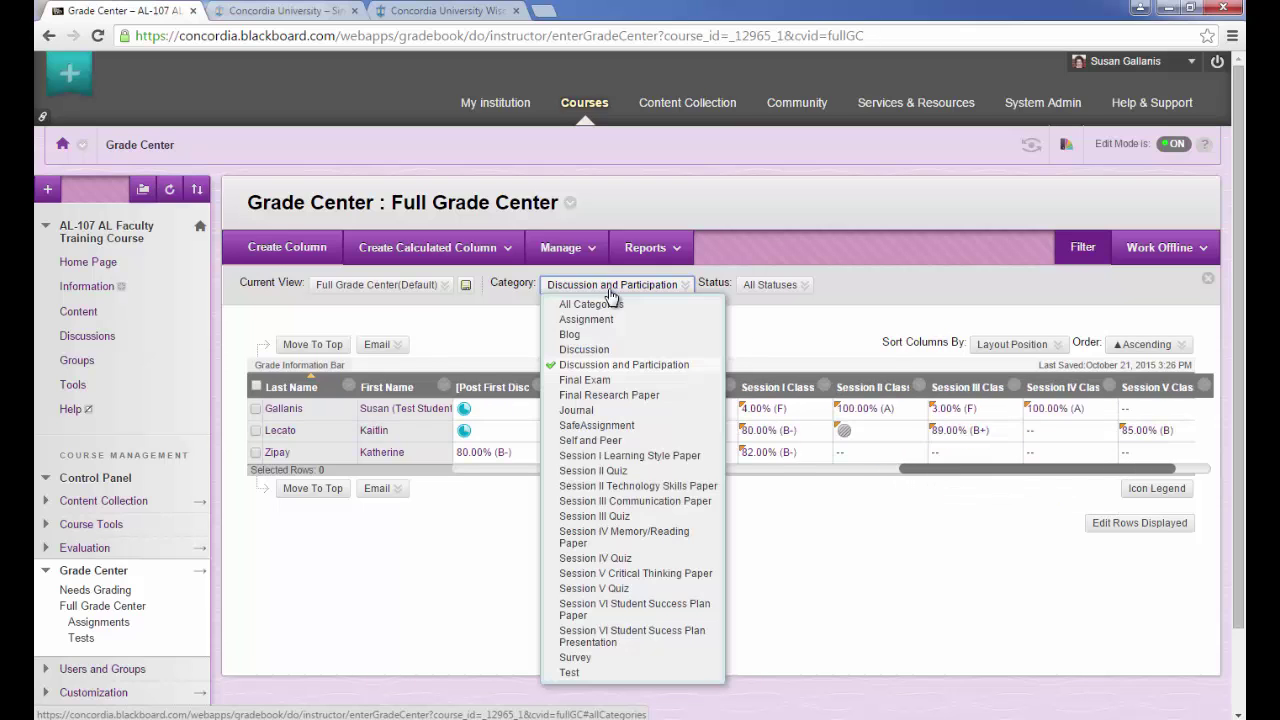
click(605, 350)
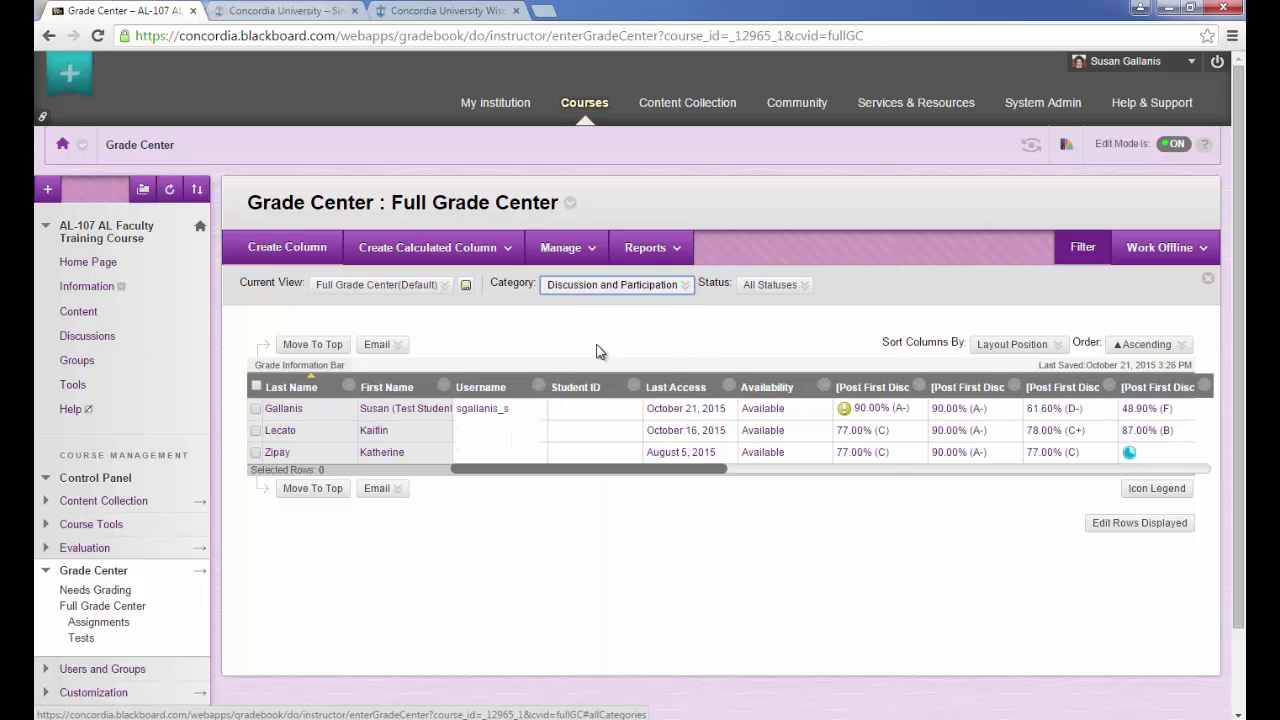
click(619, 288)
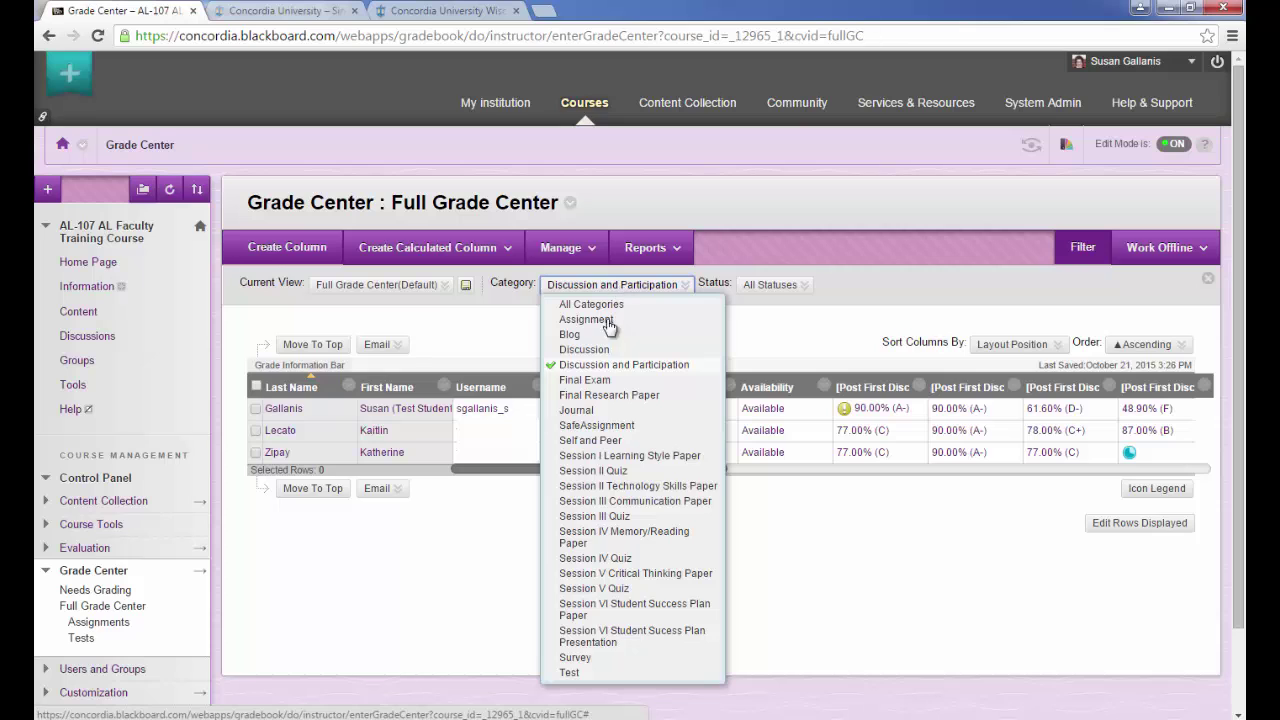
click(598, 381)
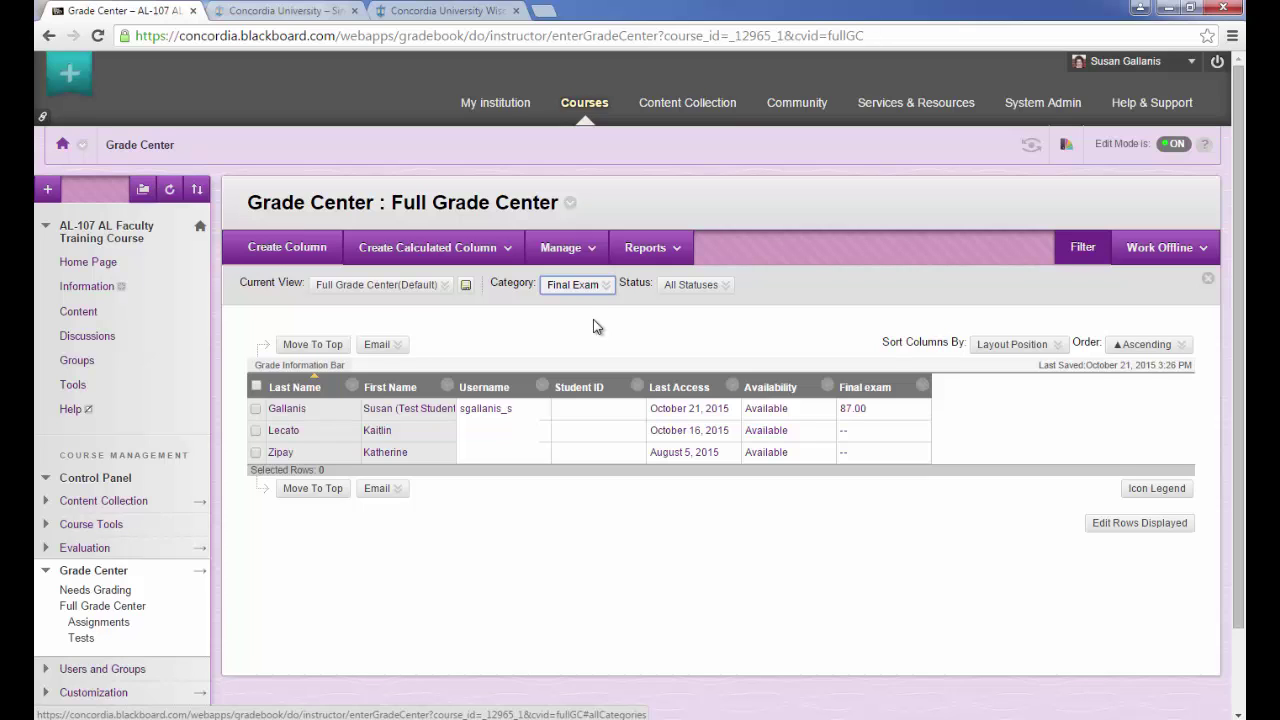
click(582, 288)
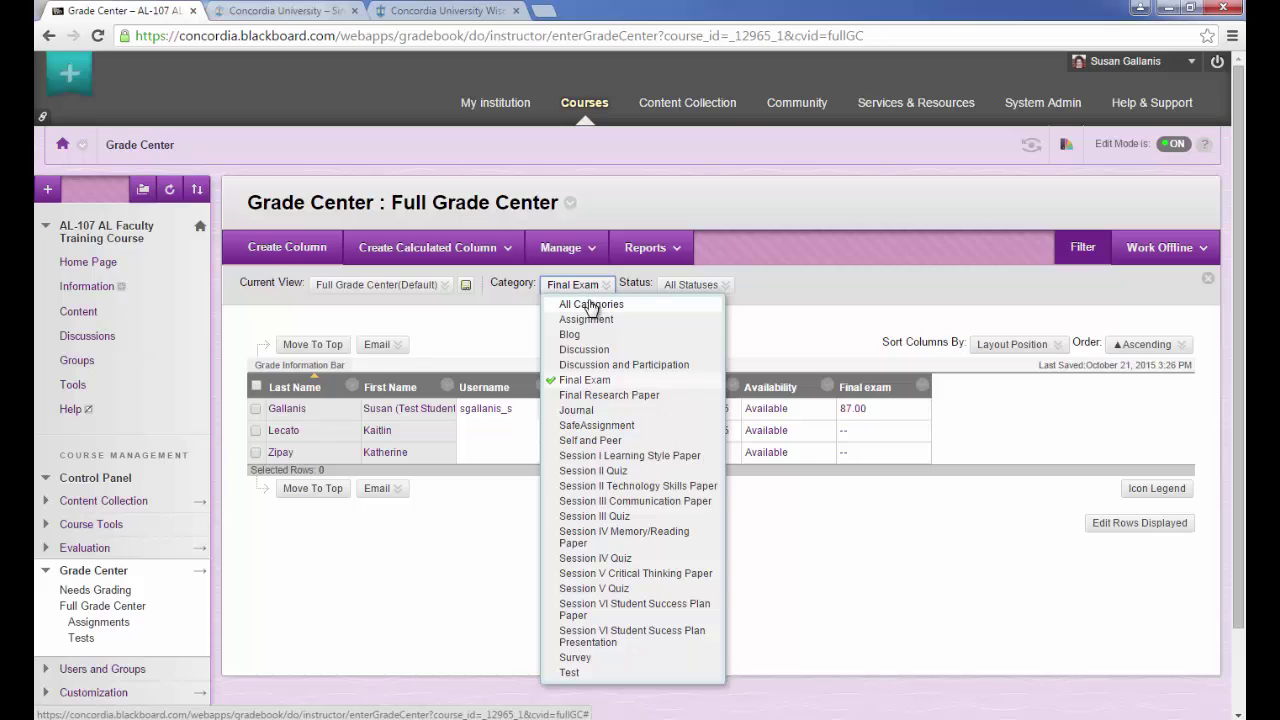
click(590, 305)
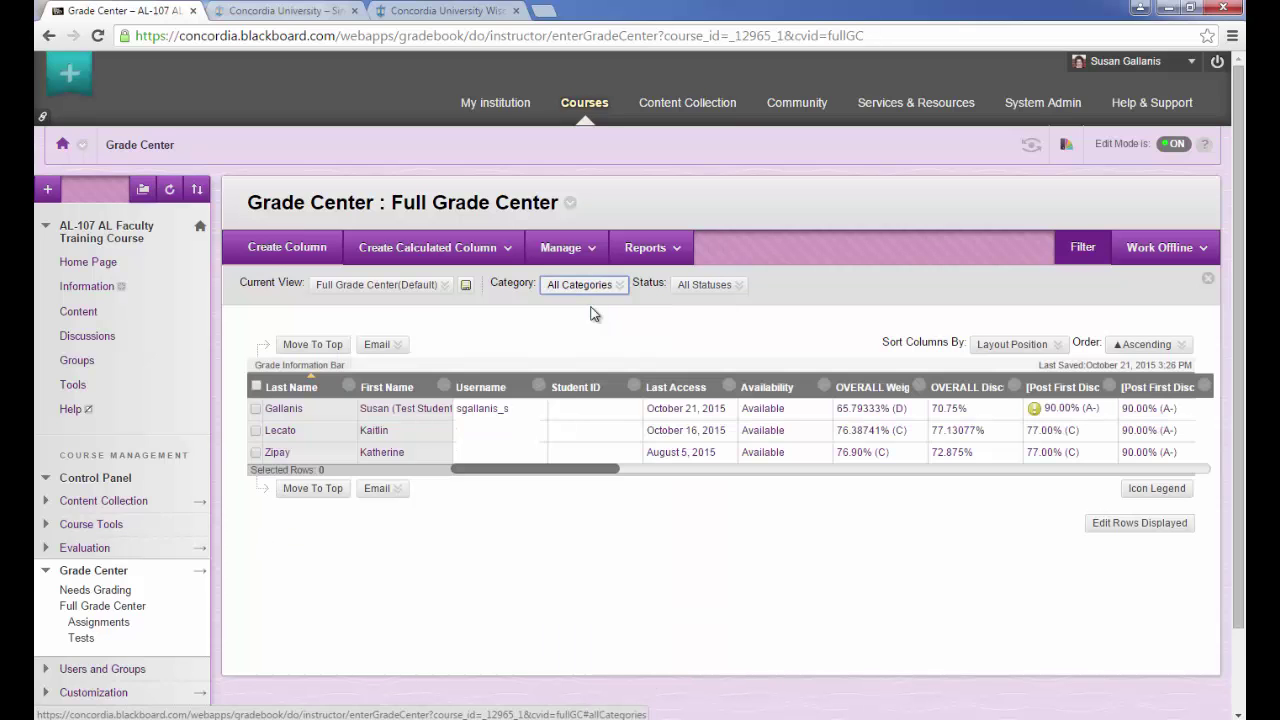
Hide the filter options, glance at the sort choices, and open the Manage menu
click(1208, 280)
click(1147, 304)
click(965, 490)
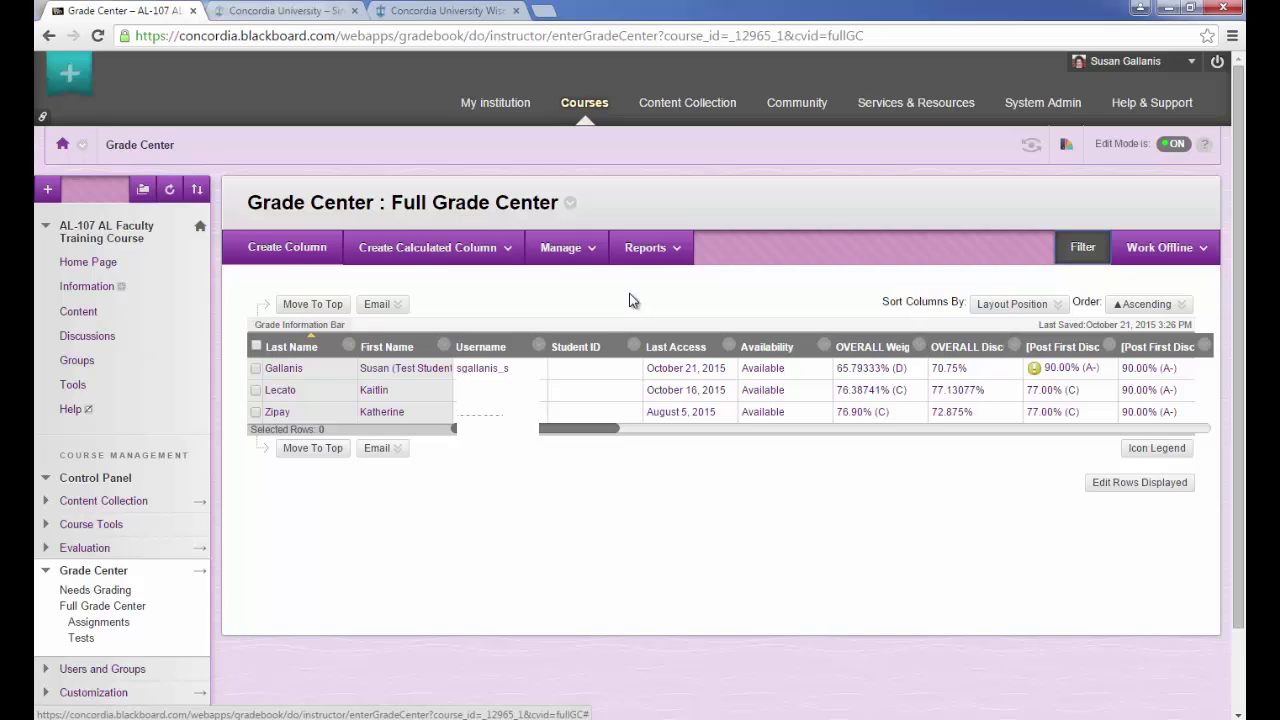
click(589, 250)
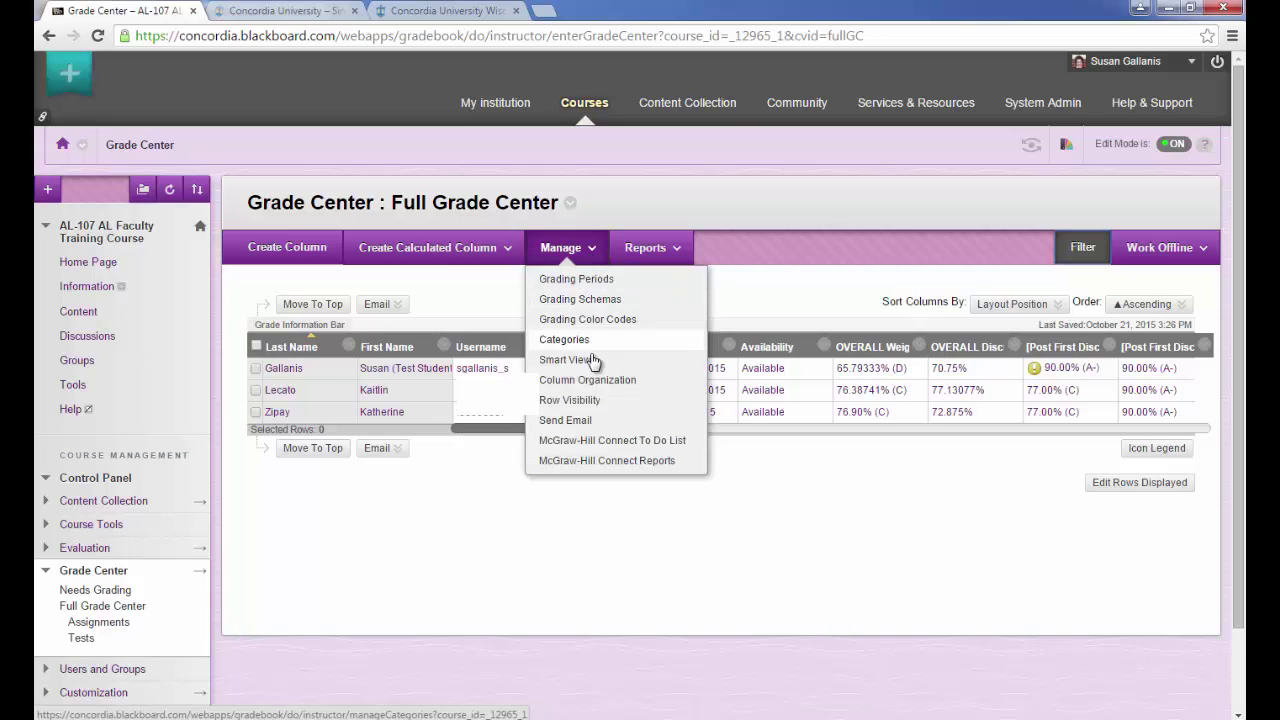
Browse the Column Organization page, then cancel back to the Full Grade Center without saving
click(600, 386)
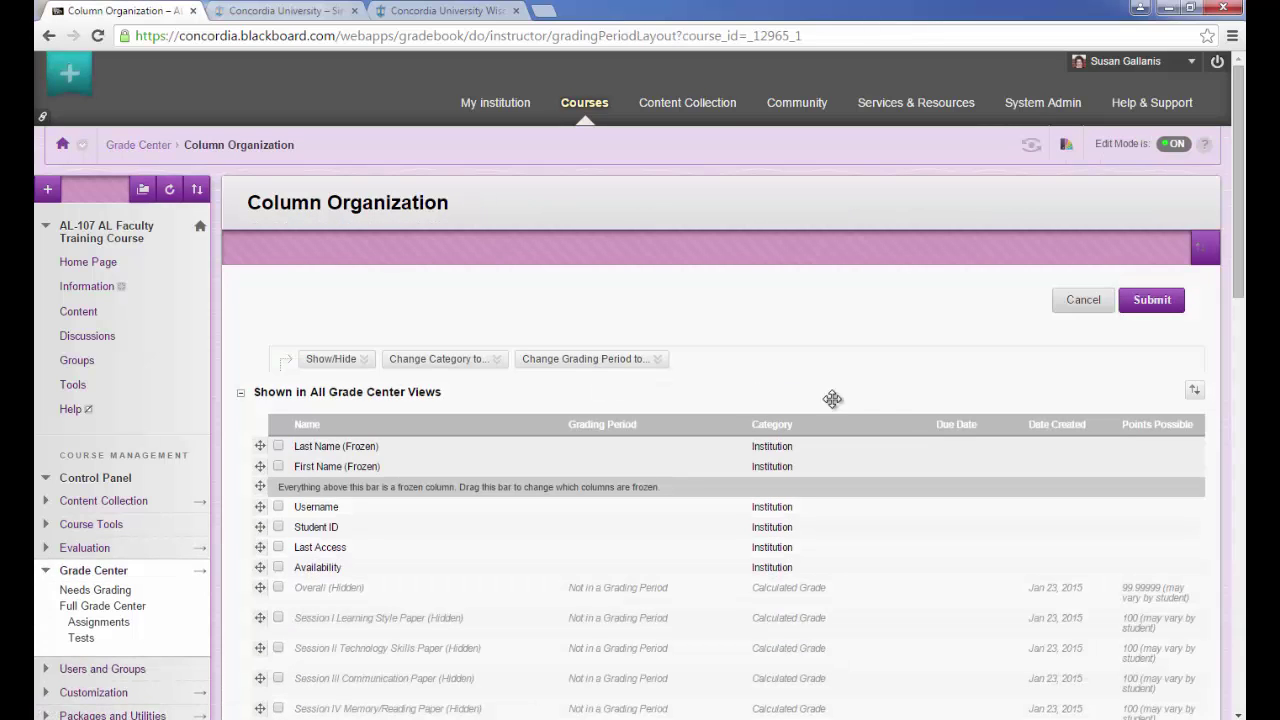
drag(1240, 215, 1243, 361)
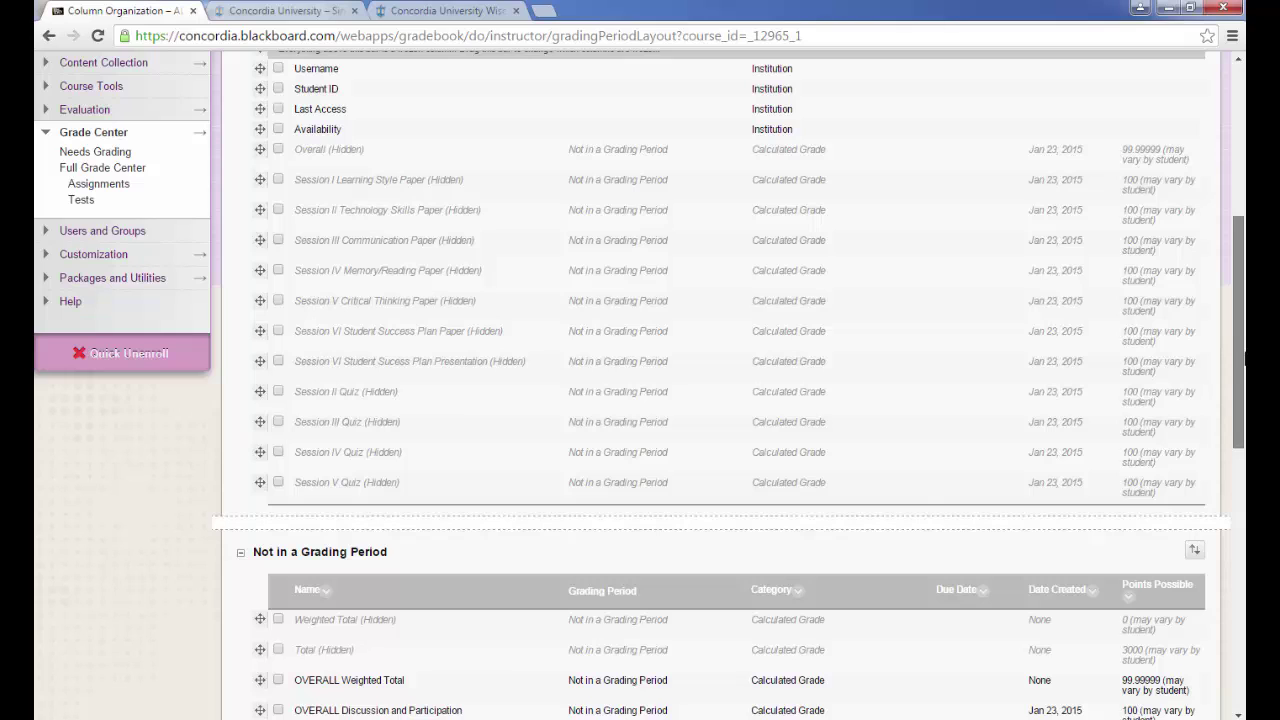
scroll(640, 400, down, 4)
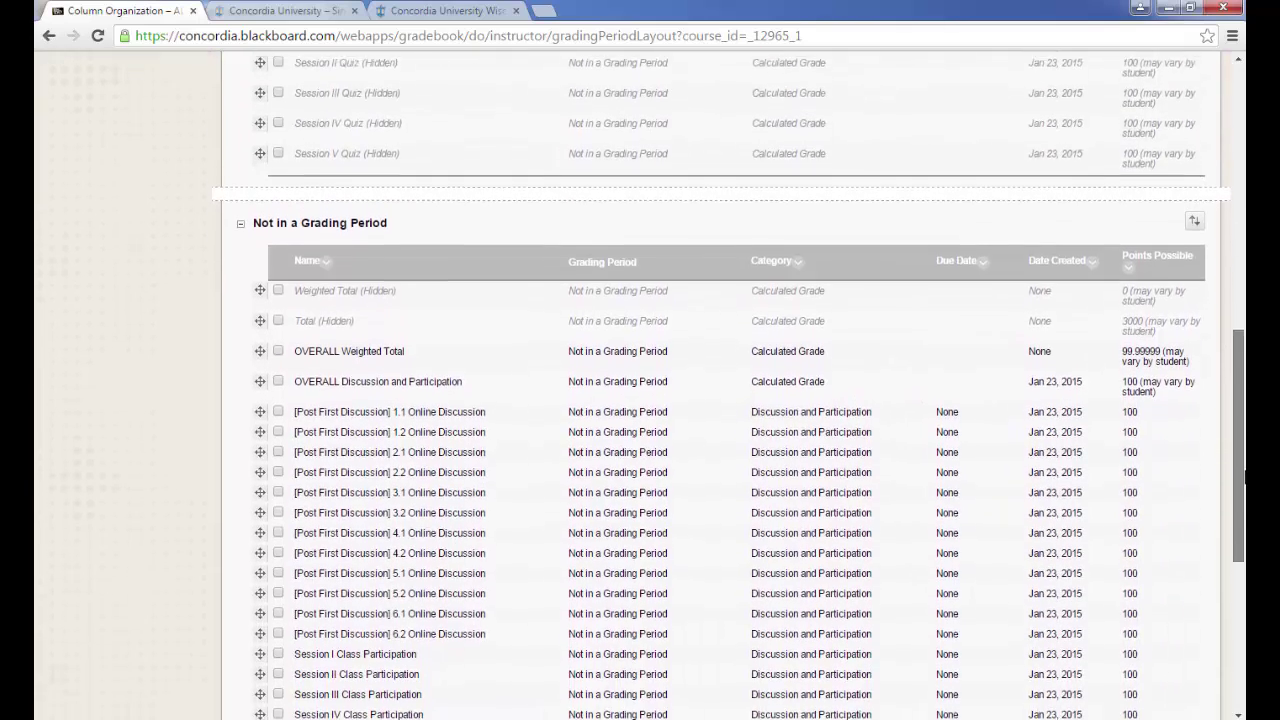
scroll(1244, 549, down, 2)
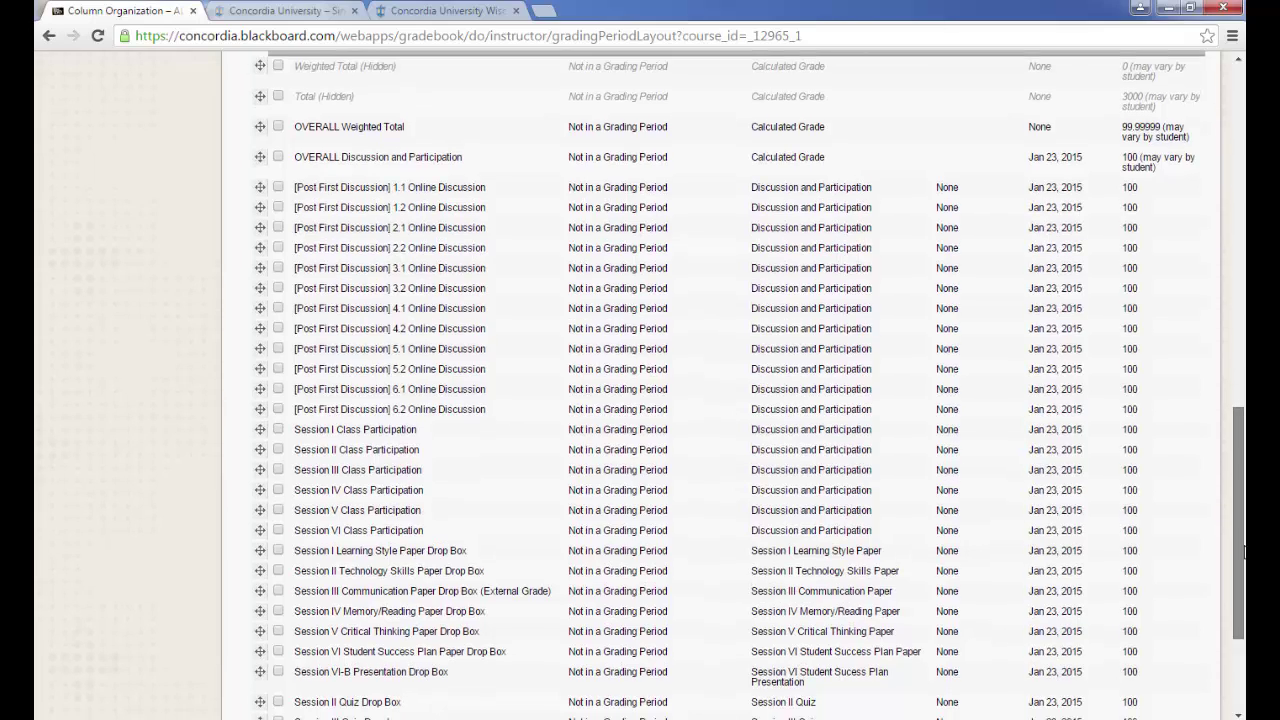
scroll(1244, 549, down, 2)
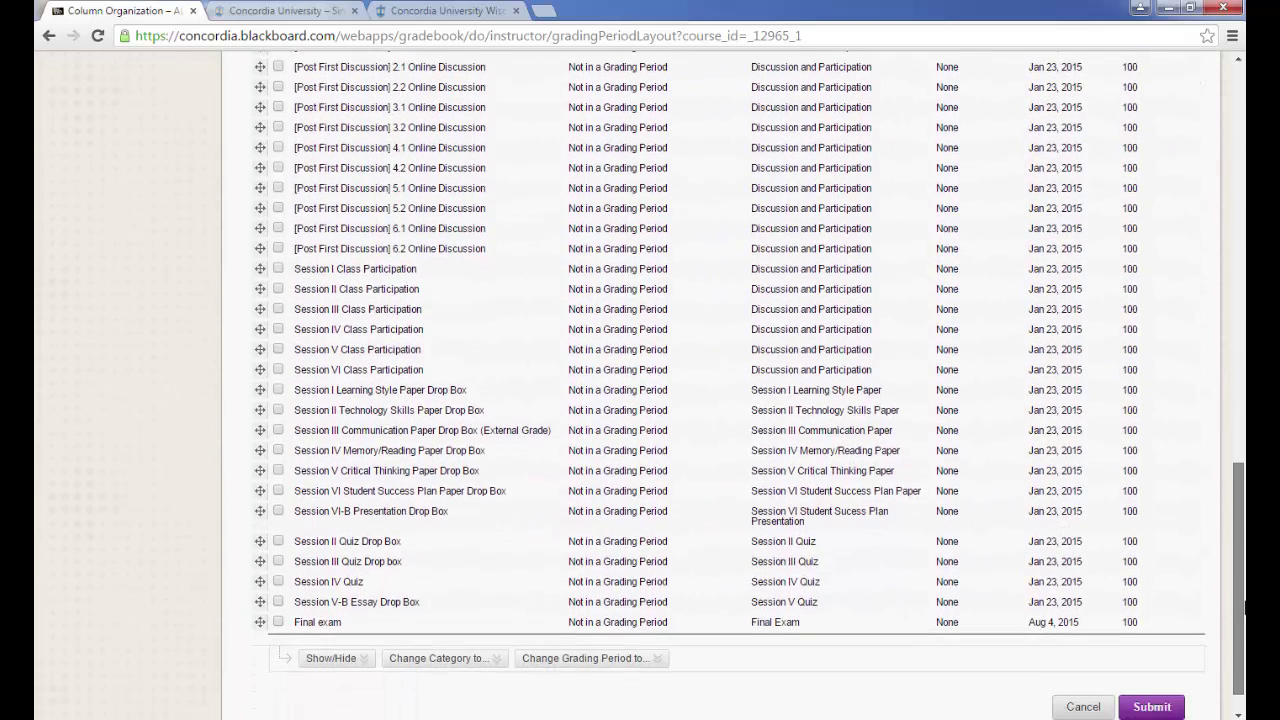
drag(1244, 607, 1244, 583)
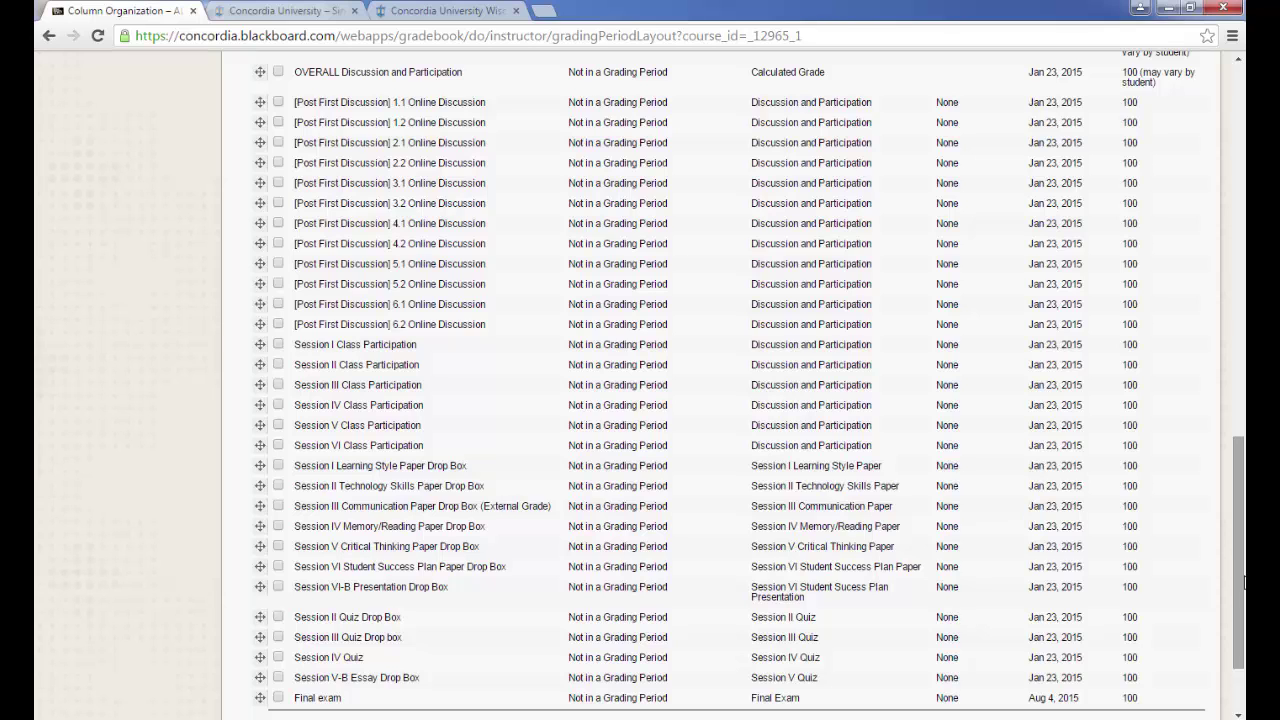
drag(1244, 583, 1244, 611)
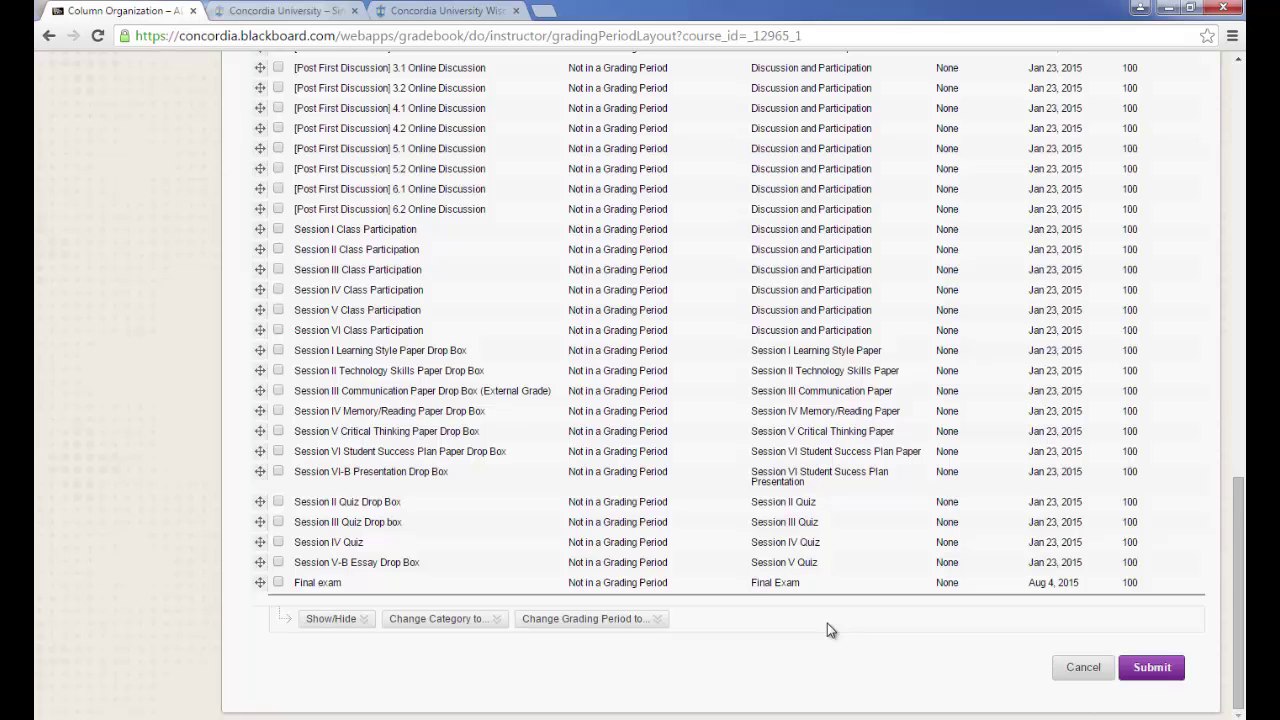
click(1079, 672)
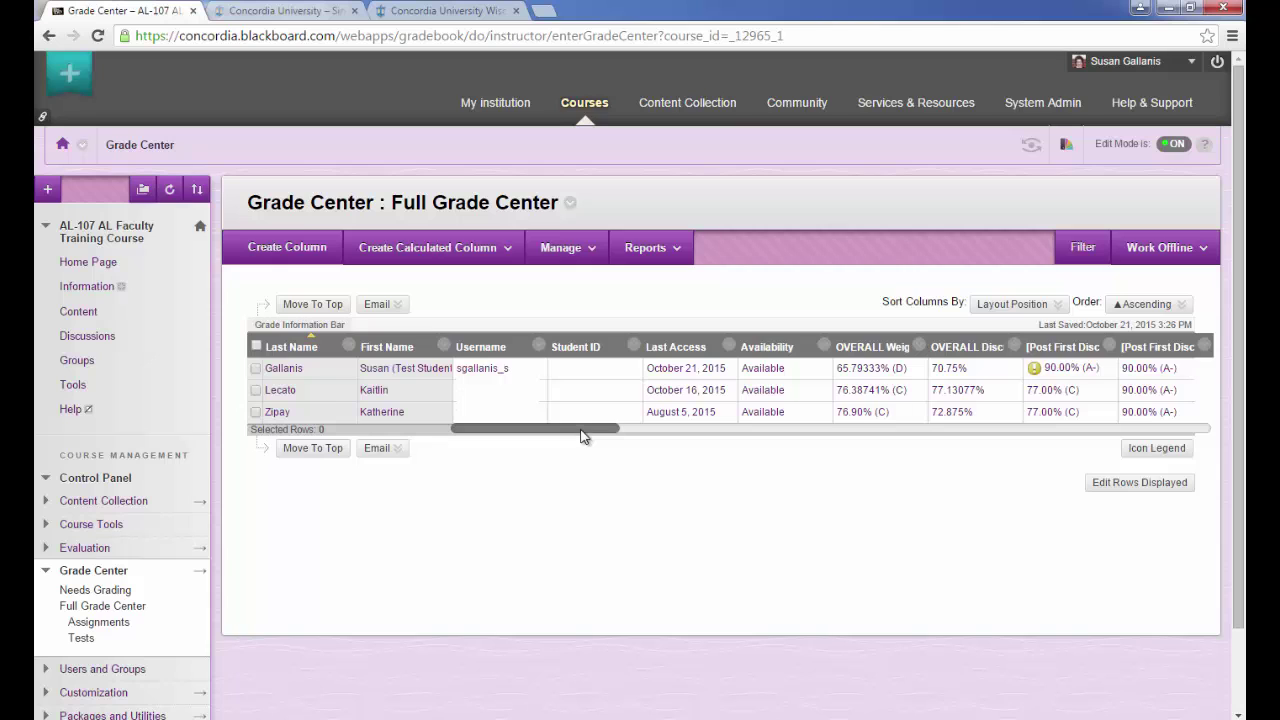
Enter 85 as the third student's Session II Class Participation grade
drag(582, 431, 896, 448)
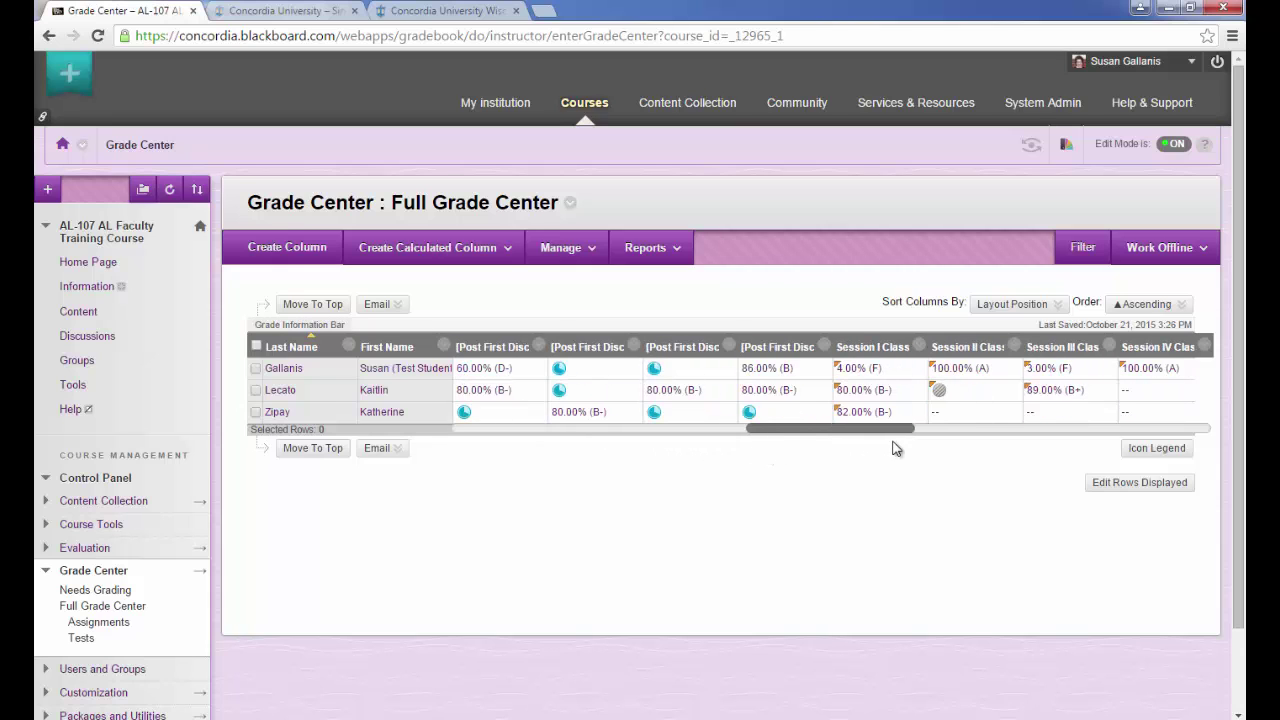
mouse_move(980, 346)
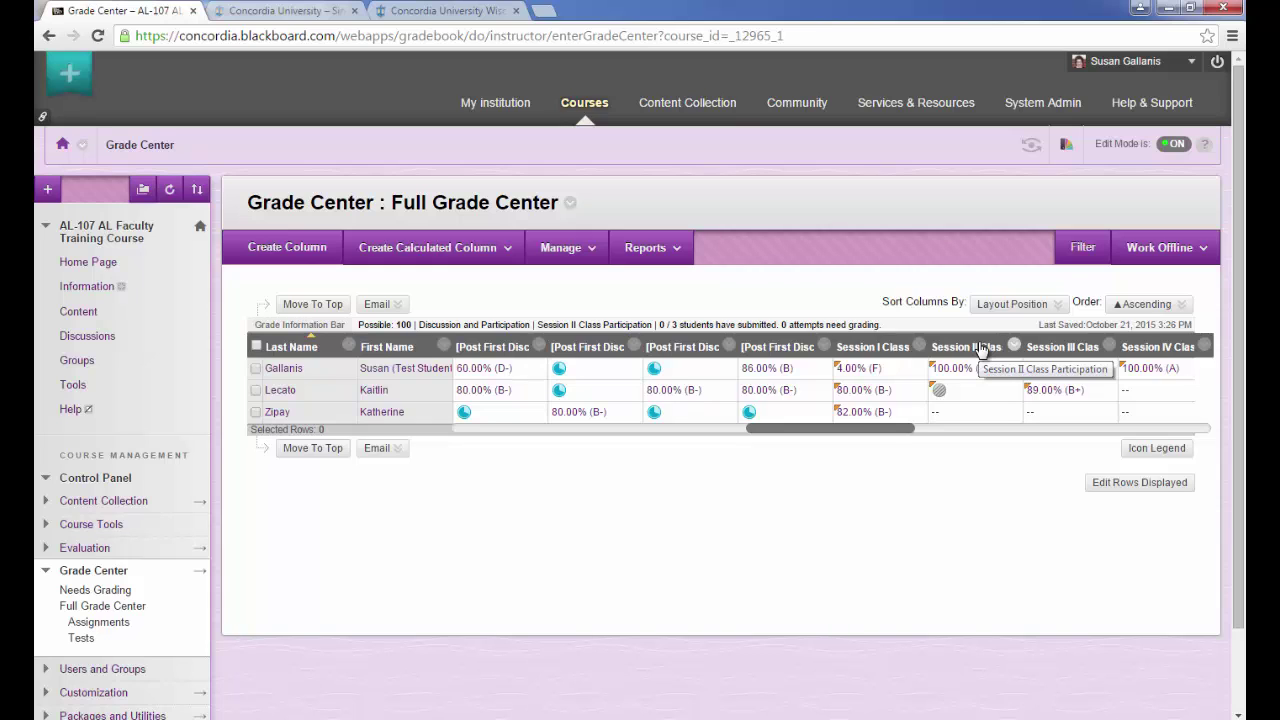
click(963, 415)
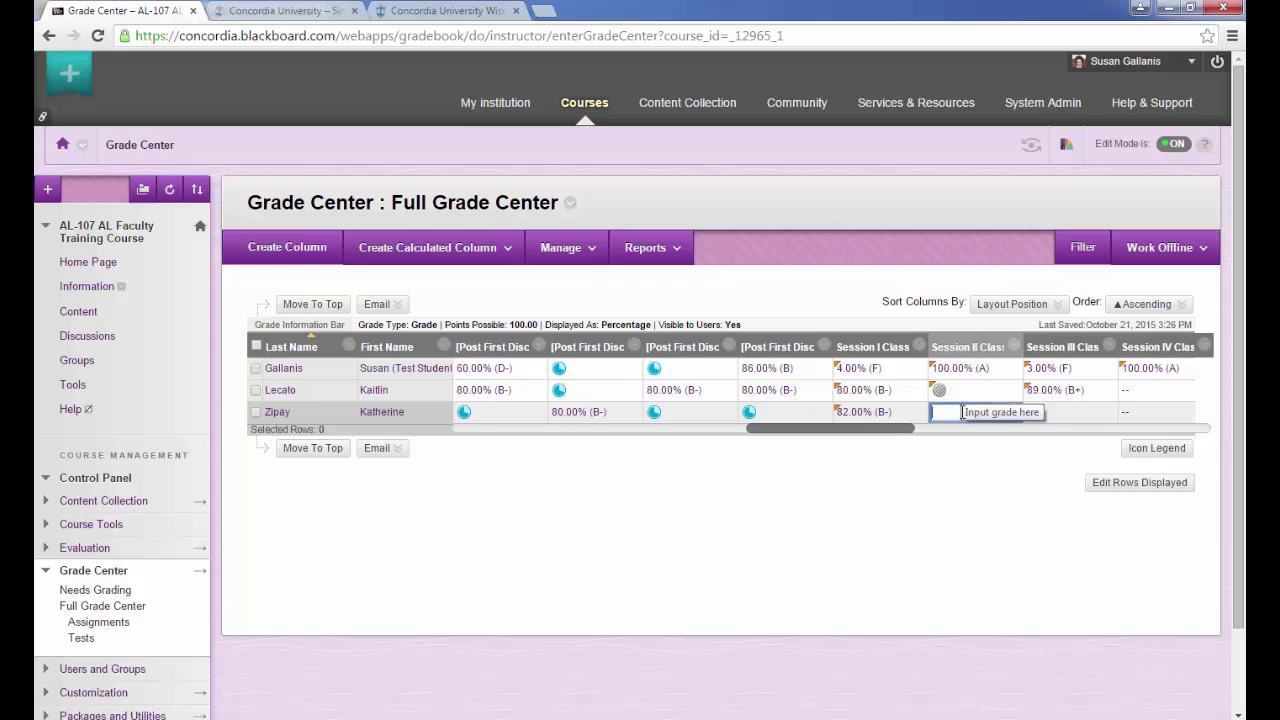
text(85)
key(Return)
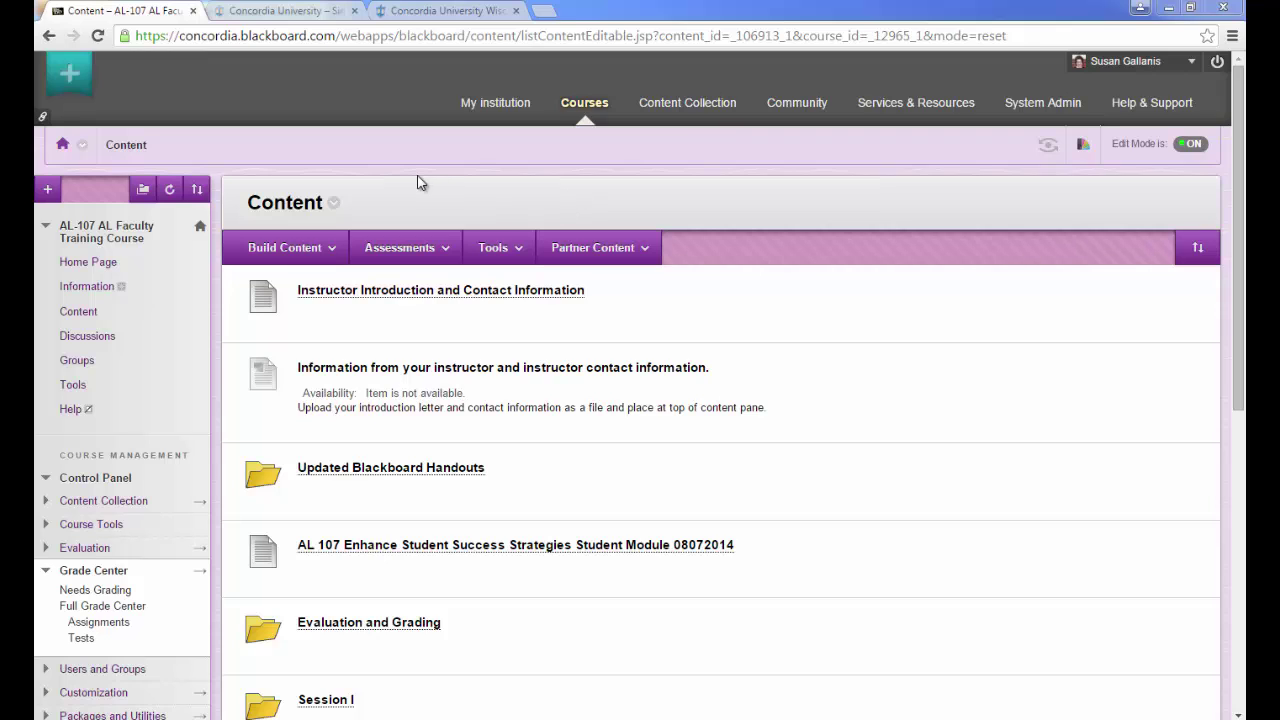
Choose Assignment from the Assessments menu to get a blank Create Assignment form
click(437, 253)
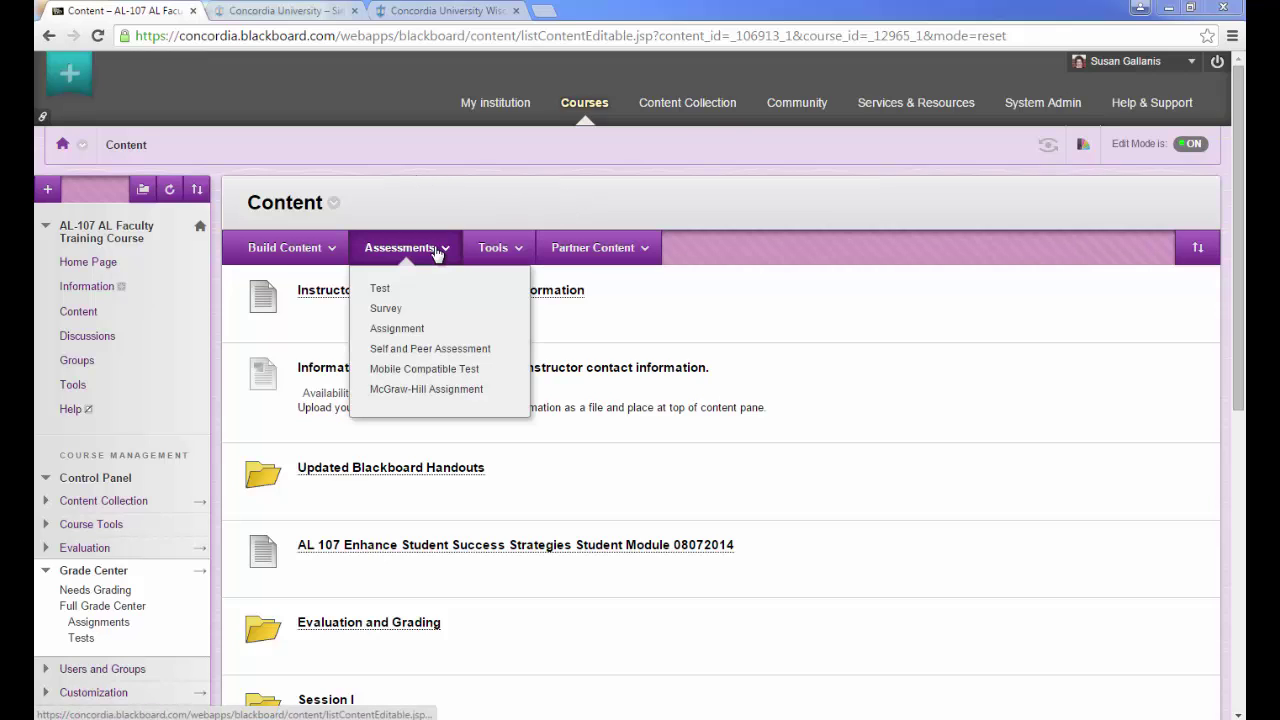
click(417, 331)
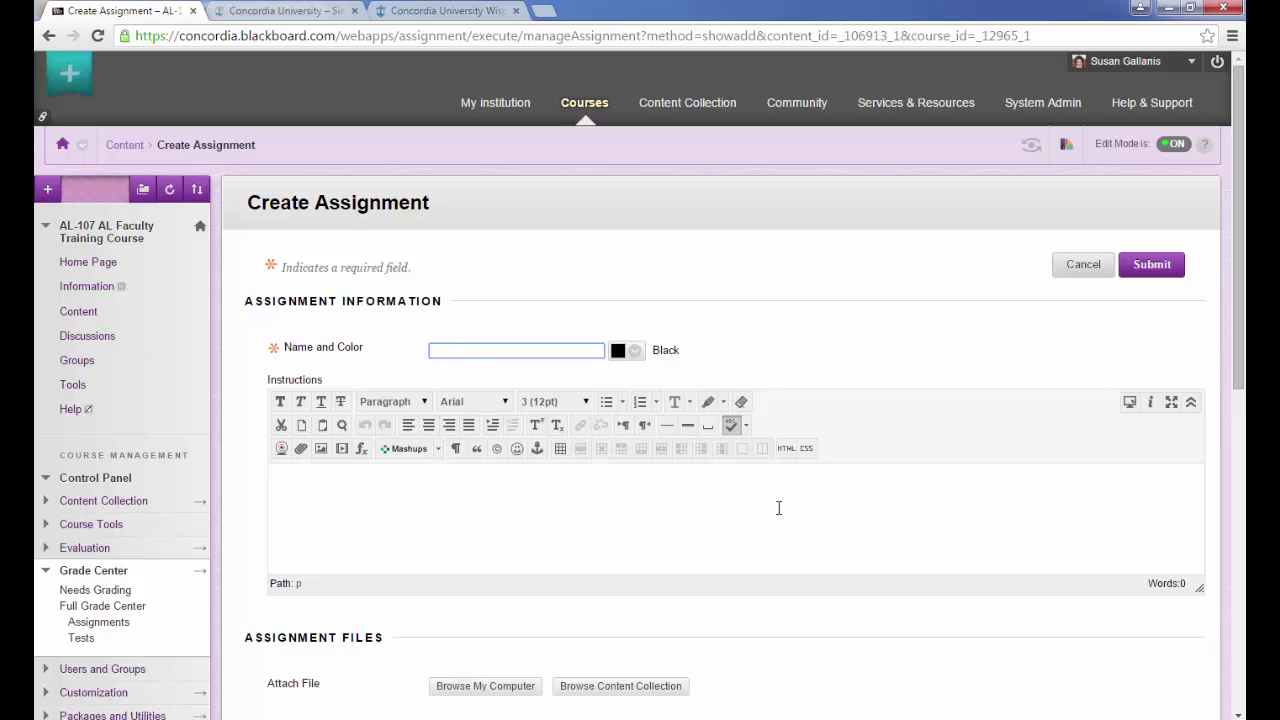
Name the assignment 'Draft Papers Fall 2015', add filler instructions, and set Points Possible to 0
text(Draft Pap)
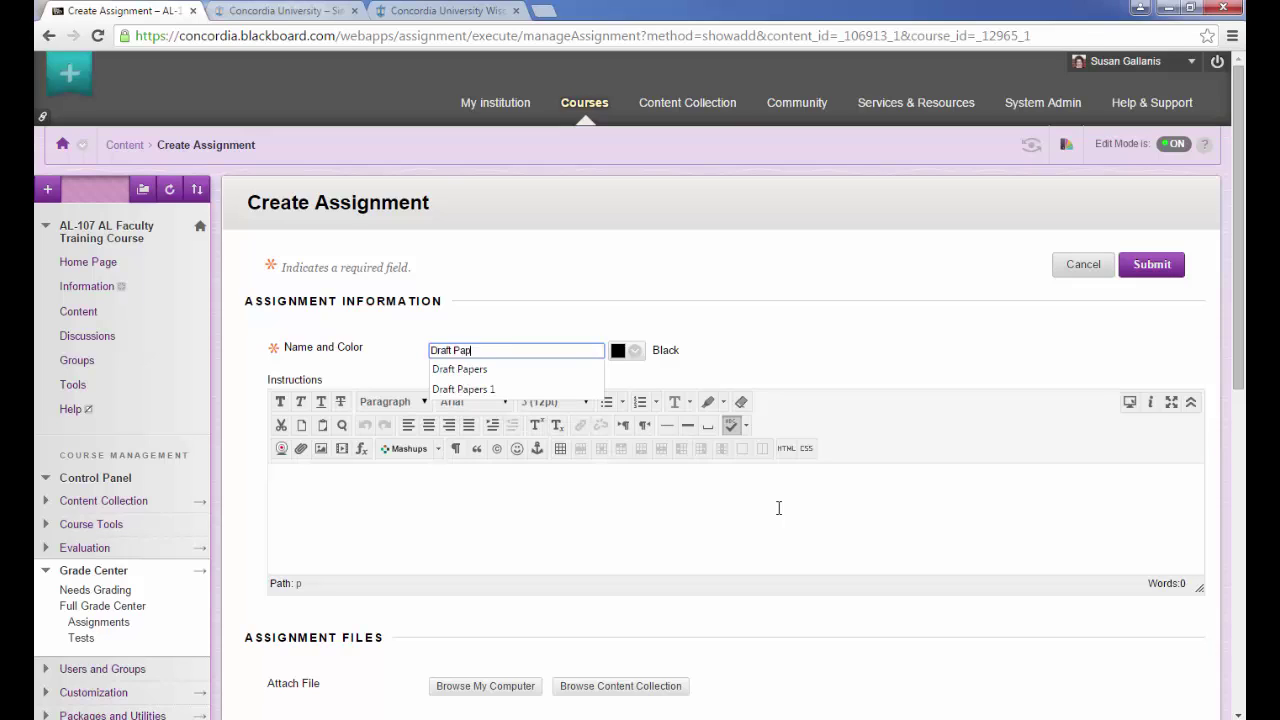
text(ers Fall 20)
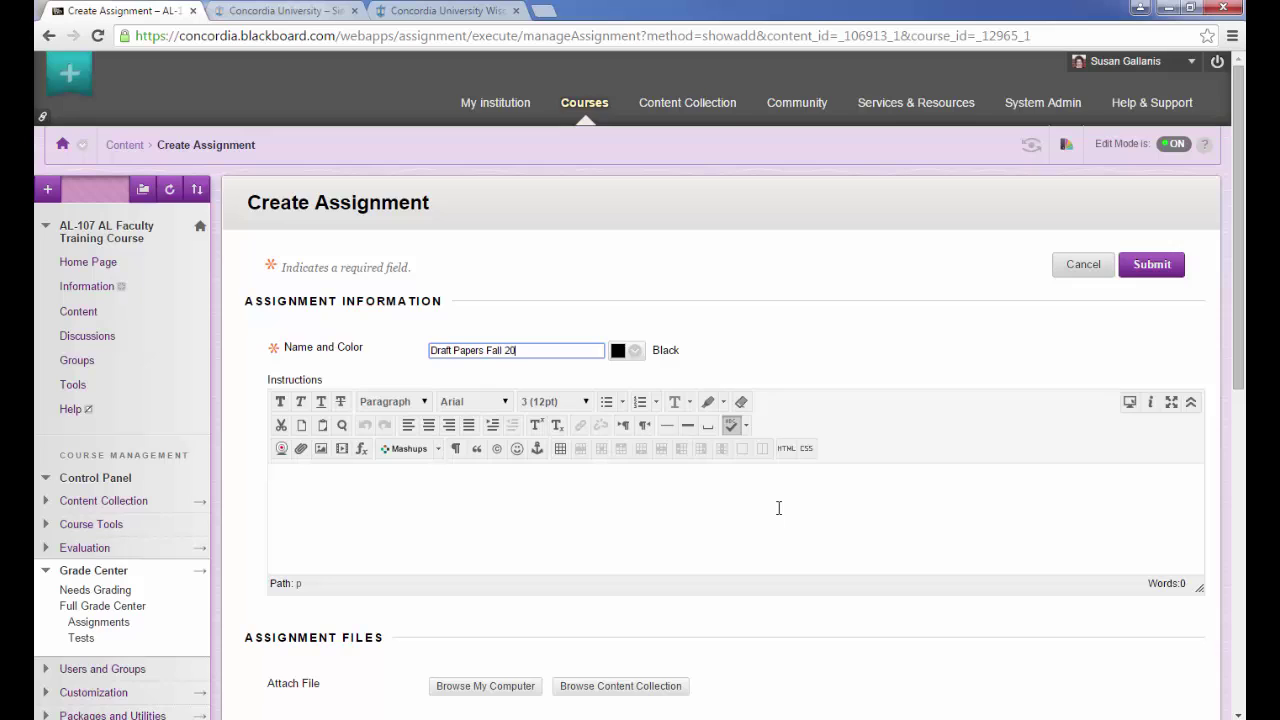
text(15)
click(778, 508)
scroll(777, 514, down, 1)
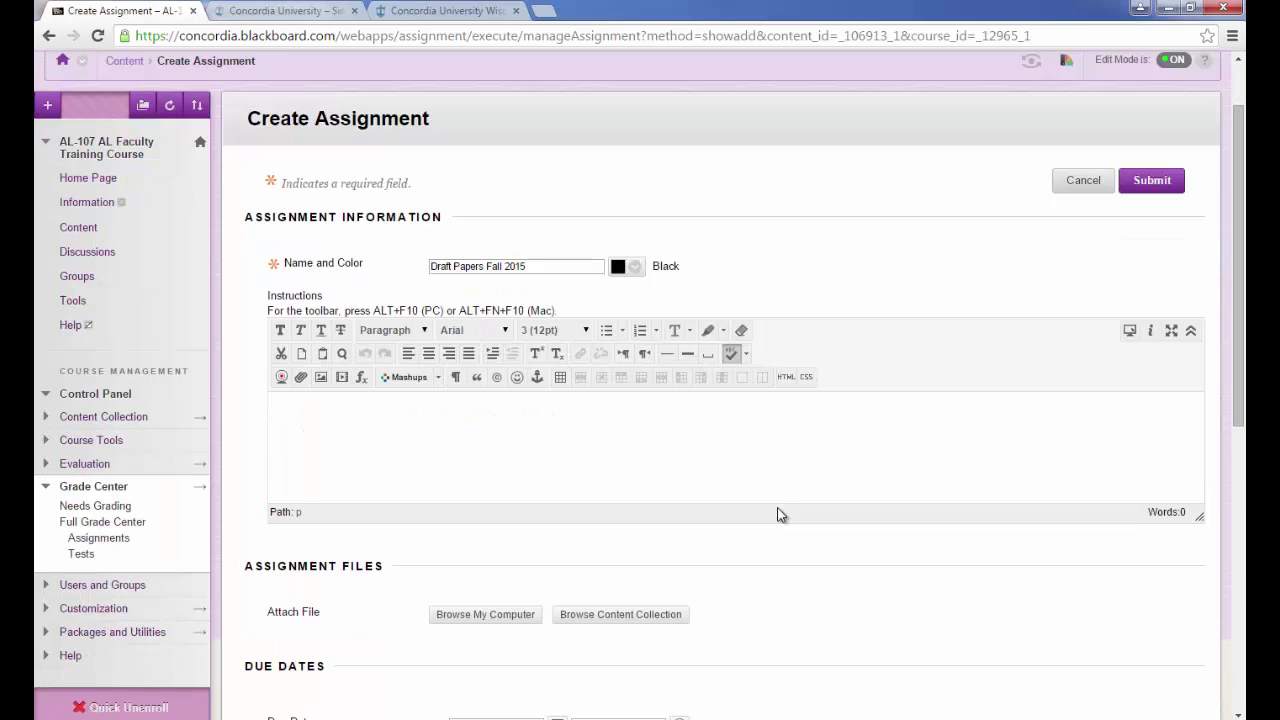
text(fddfsfsfsffafsfsdfsfa)
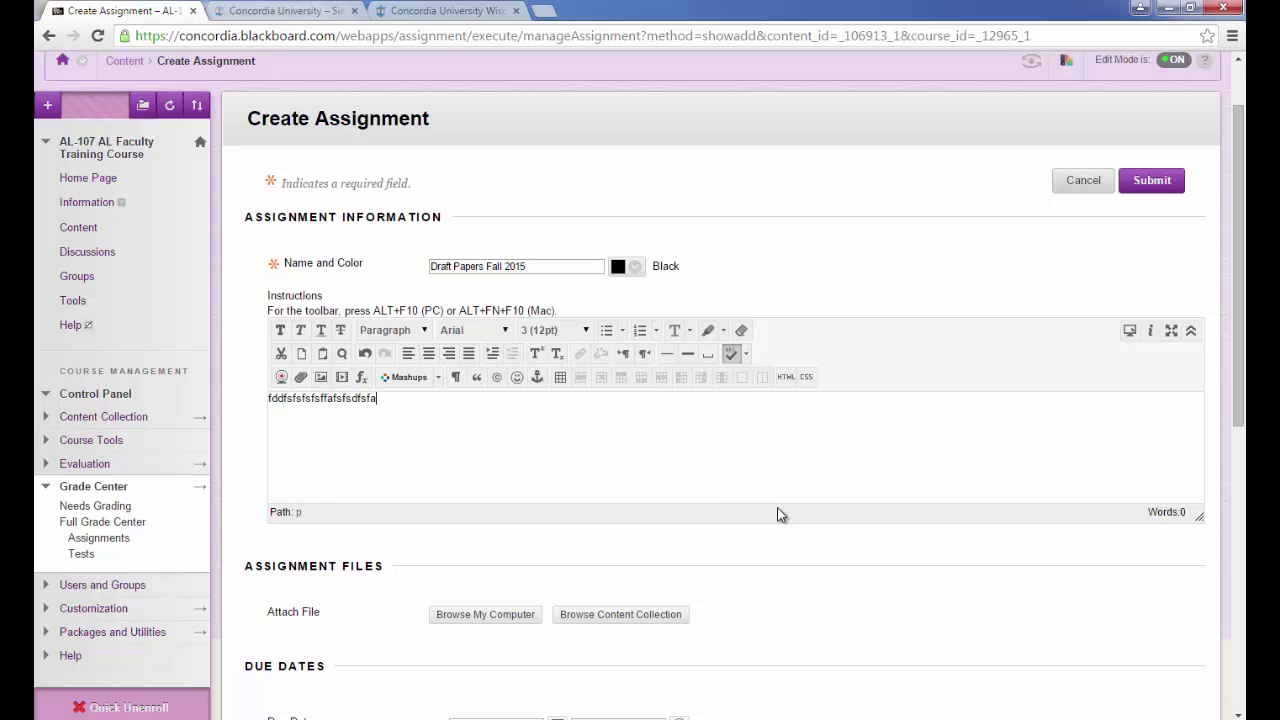
scroll(781, 514, down, 3)
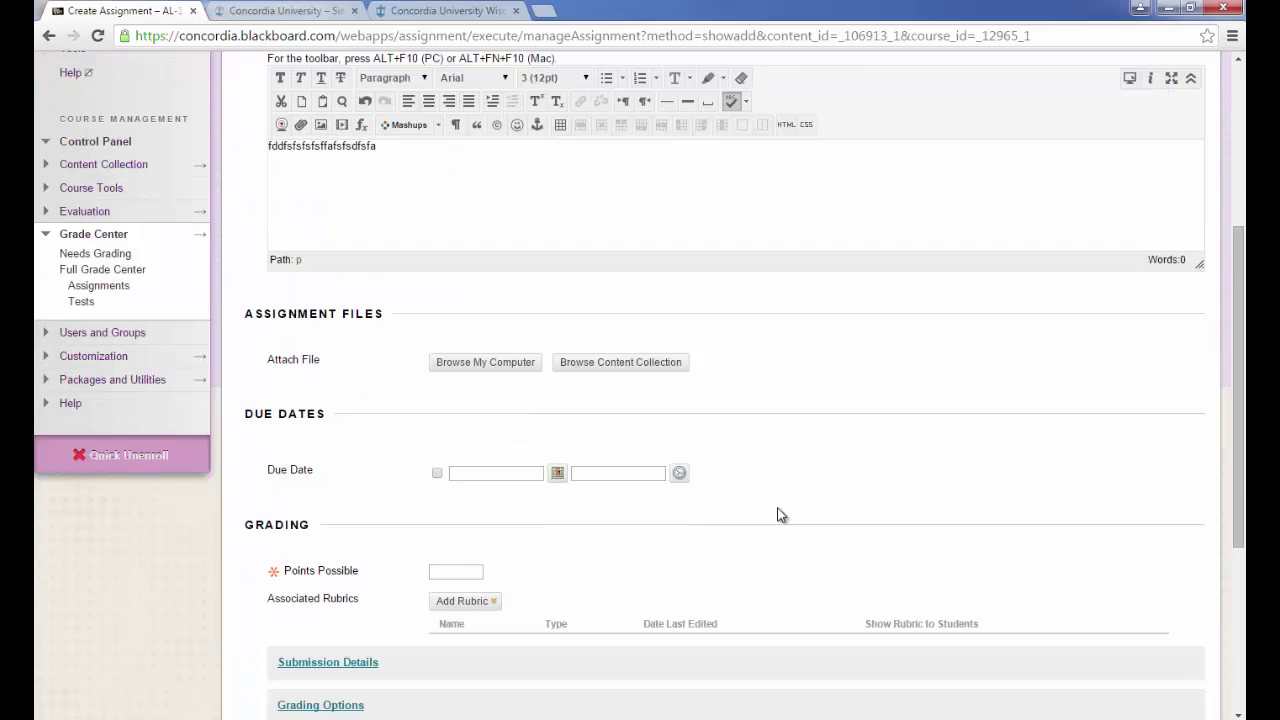
scroll(781, 514, down, 1)
click(475, 489)
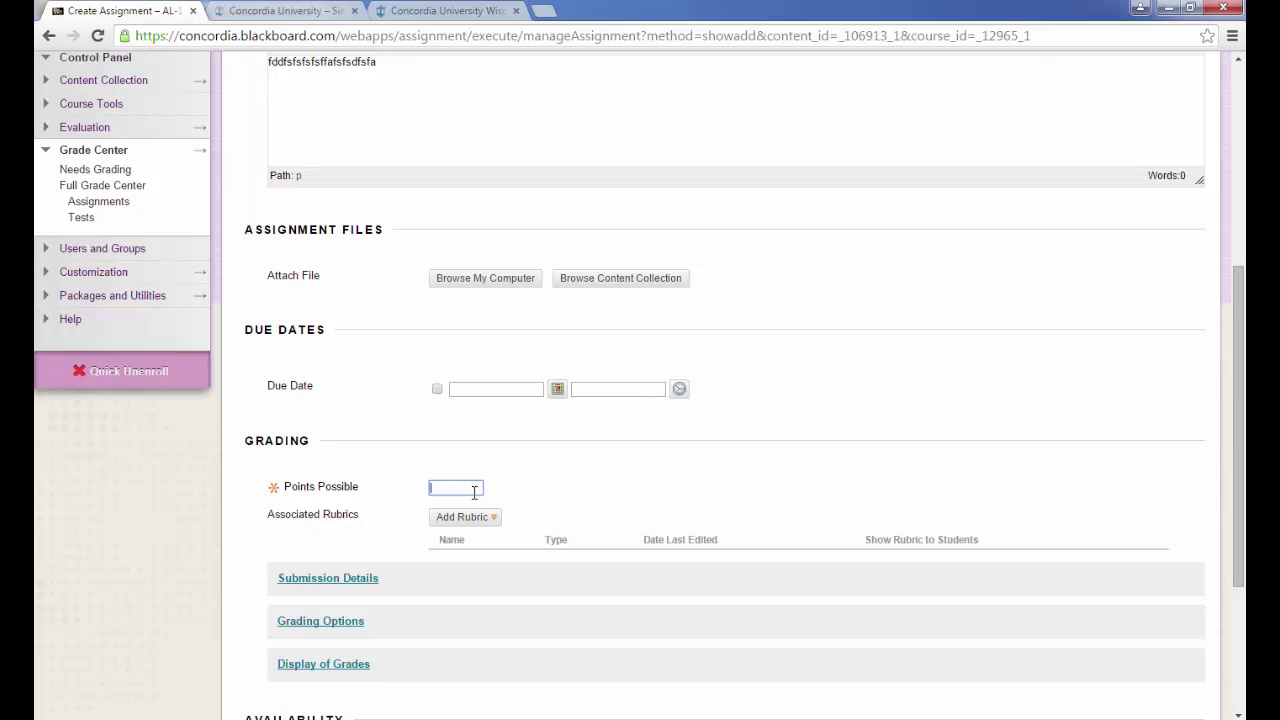
text(0)
scroll(576, 498, down, 1)
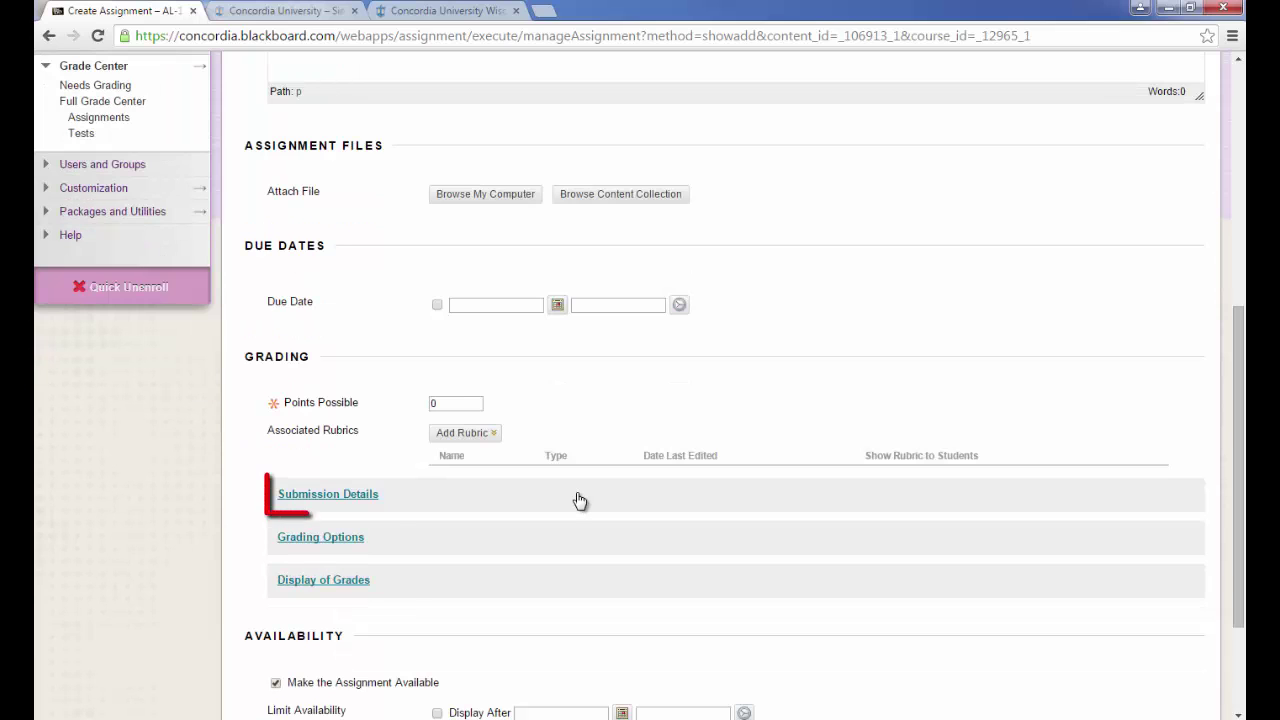
Set Number of Attempts to Unlimited and tick the SafeAssign plagiarism checking and student-visible report options
click(341, 496)
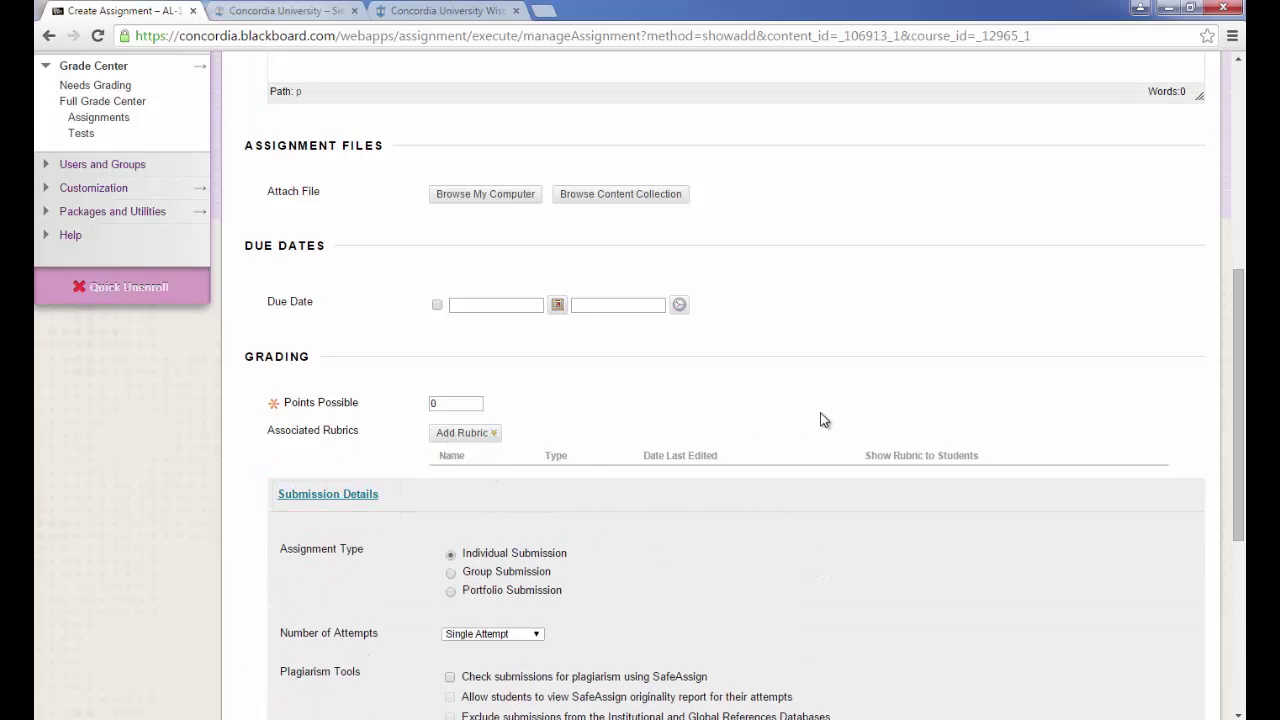
scroll(822, 420, down, 3)
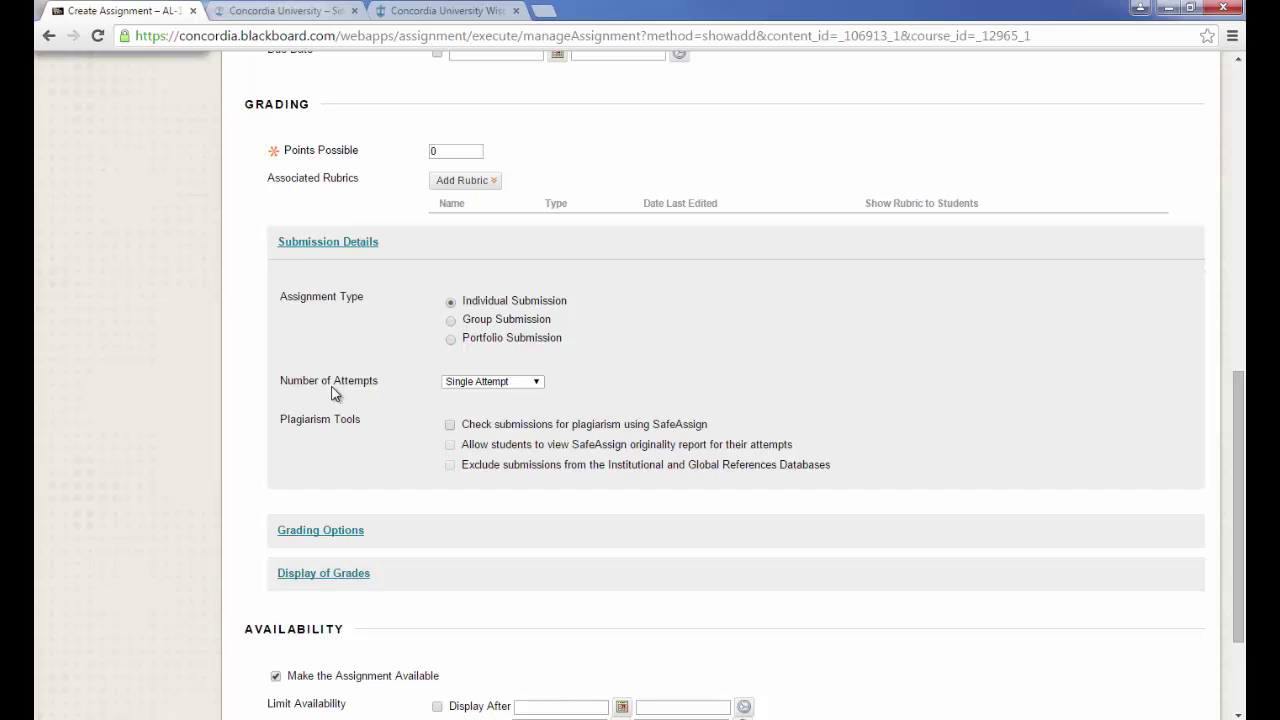
click(537, 388)
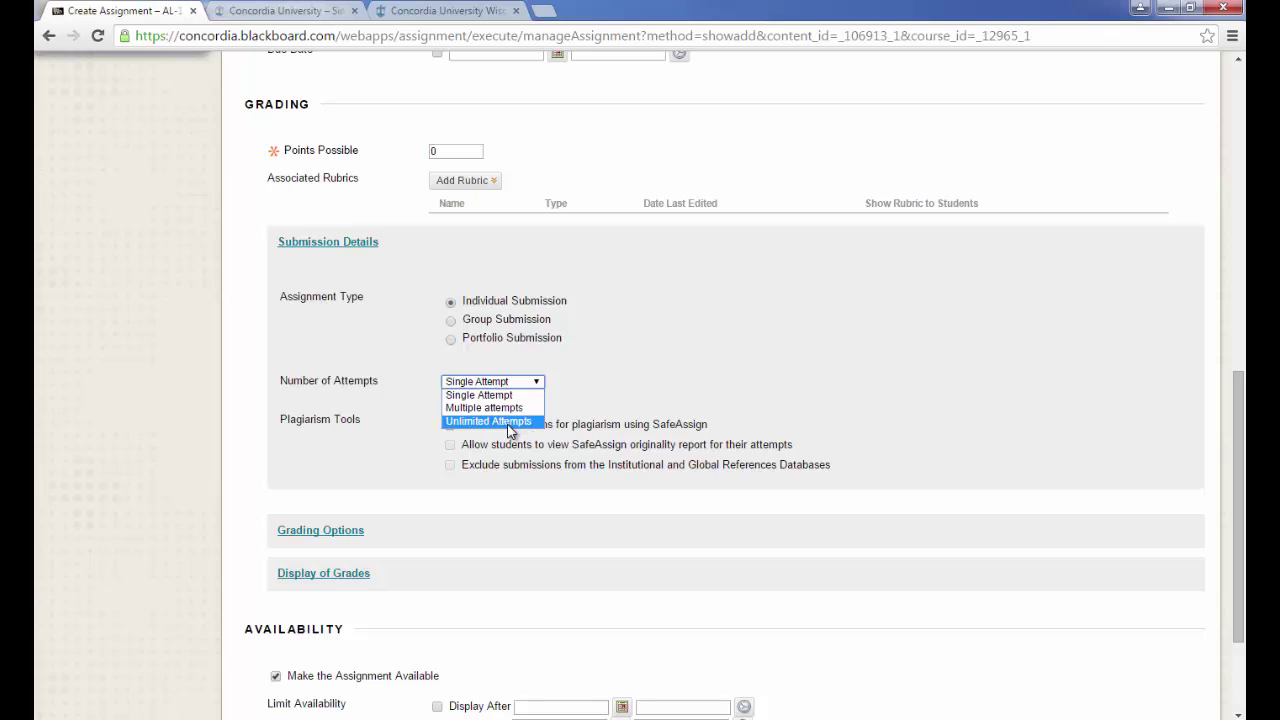
click(511, 421)
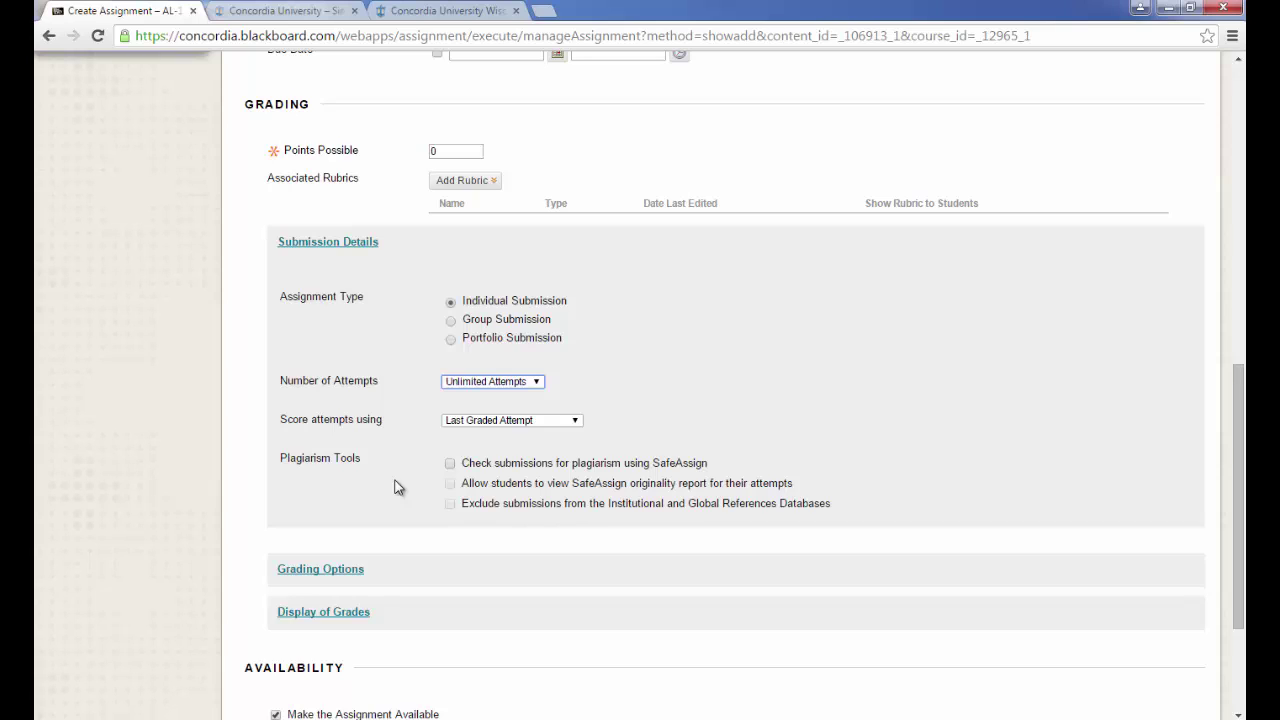
click(450, 464)
click(450, 483)
scroll(403, 508, down, 1)
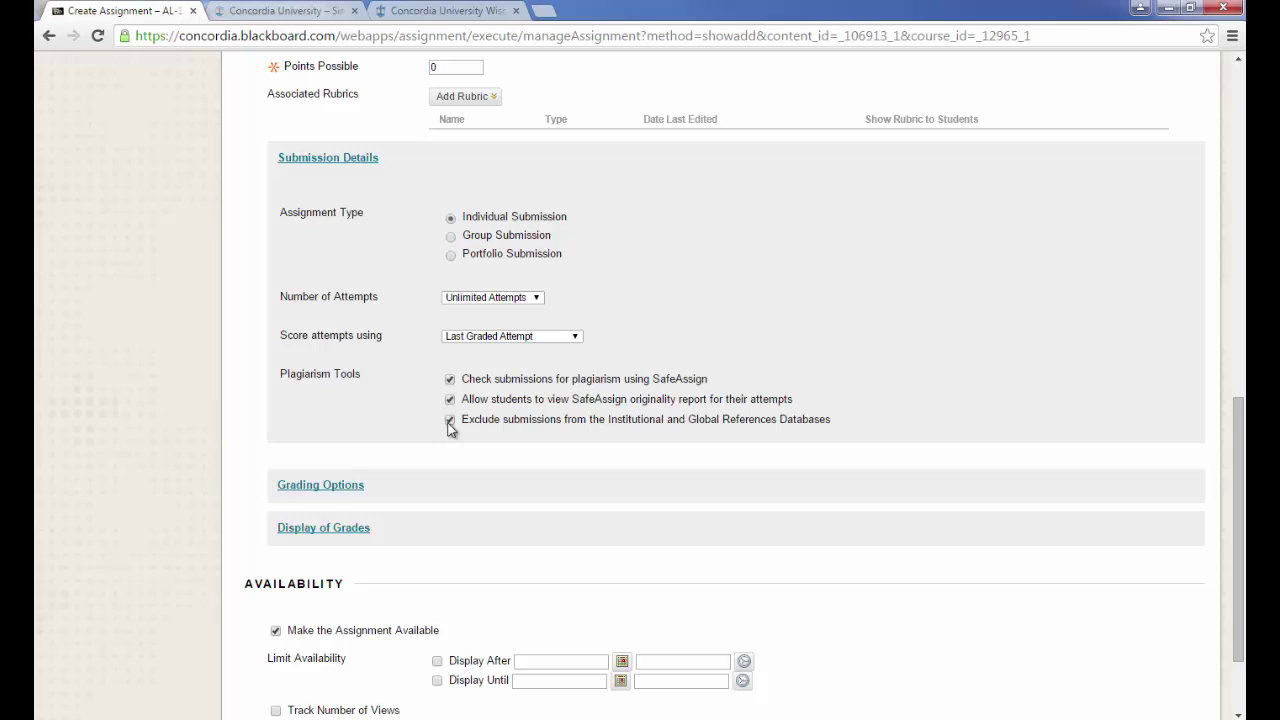
scroll(448, 428, up, 7)
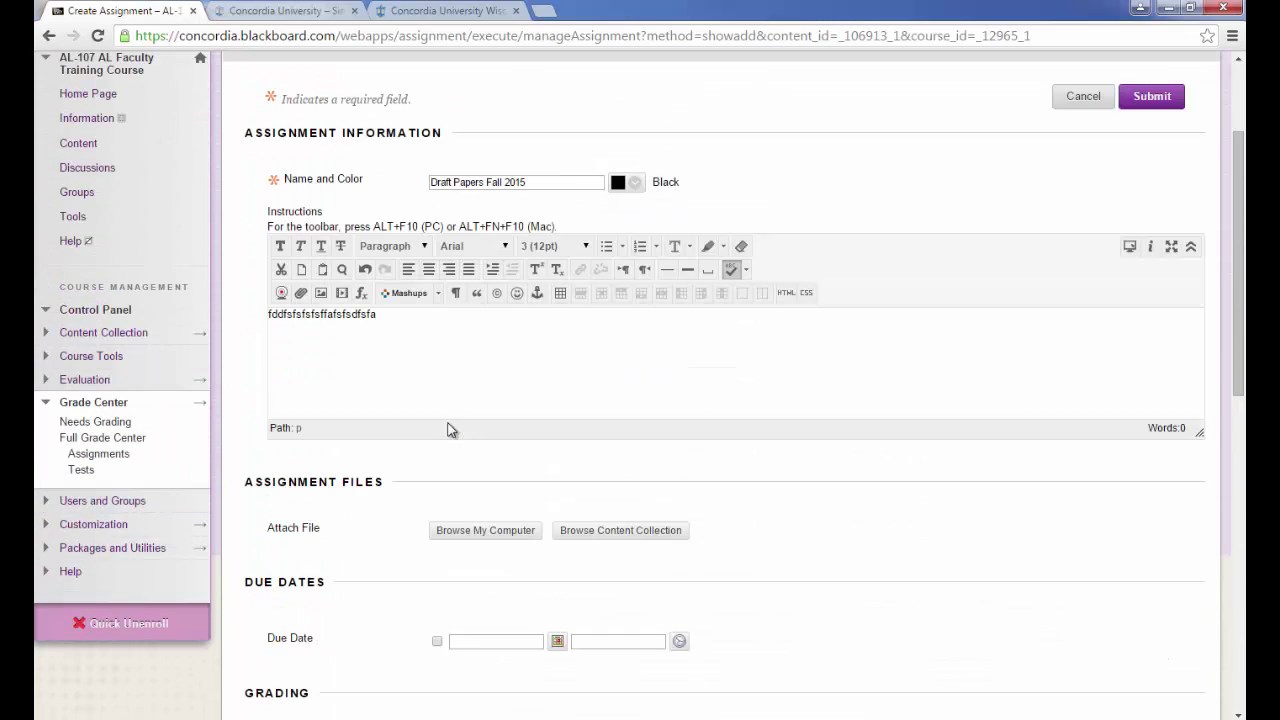
Insert 'Drop Box' before 'Fall' so the name reads 'Draft Papers Drop Box Fall 2015'
click(544, 183)
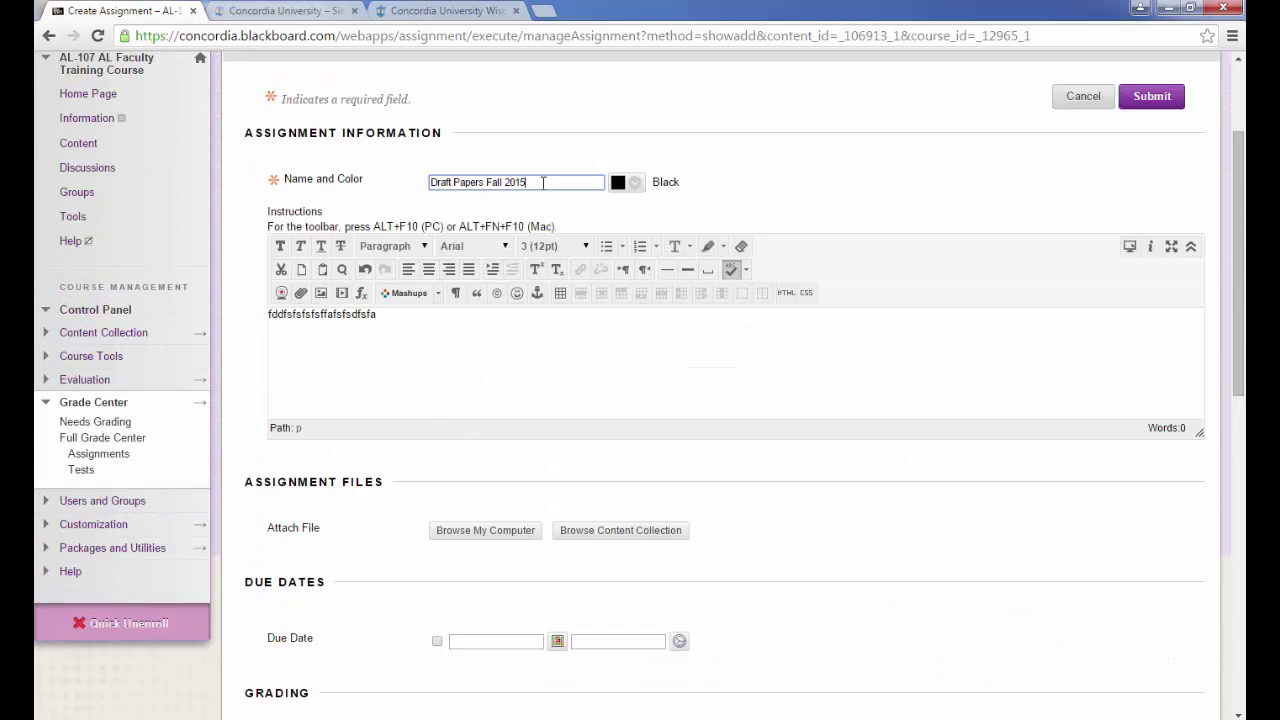
click(488, 183)
text(Drop Box)
scroll(801, 318, down, 8)
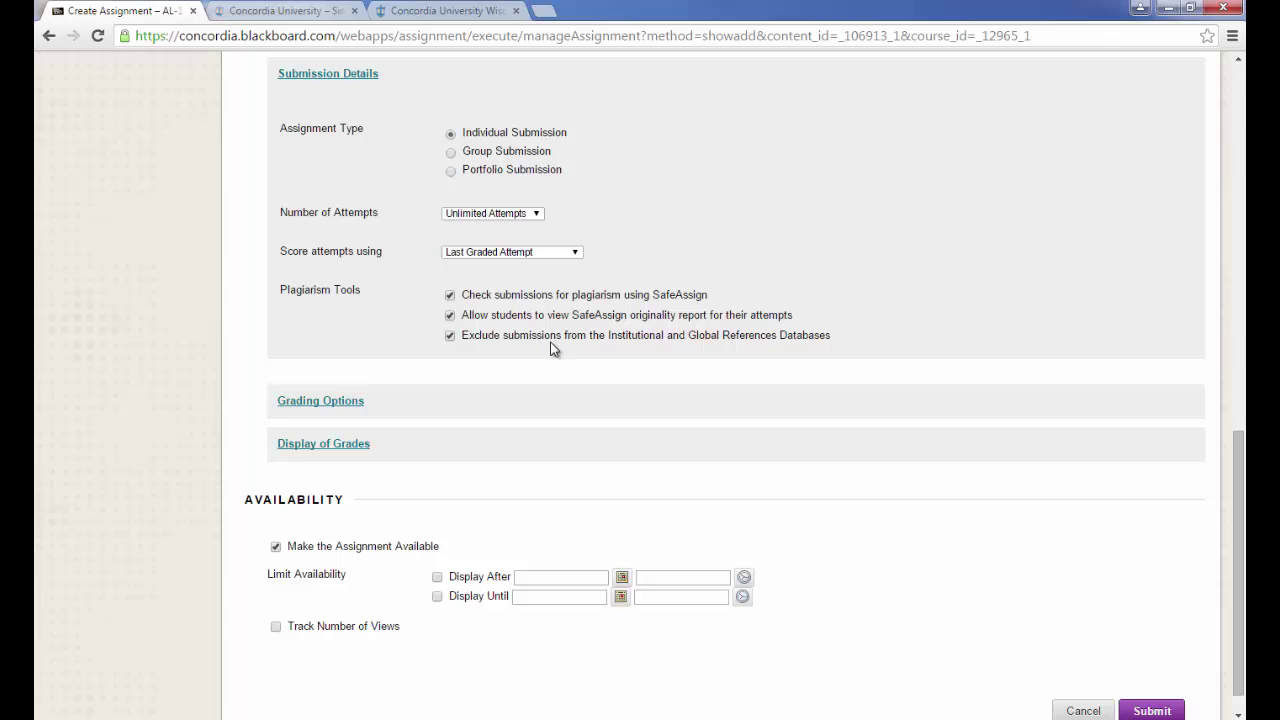
scroll(604, 474, down, 1)
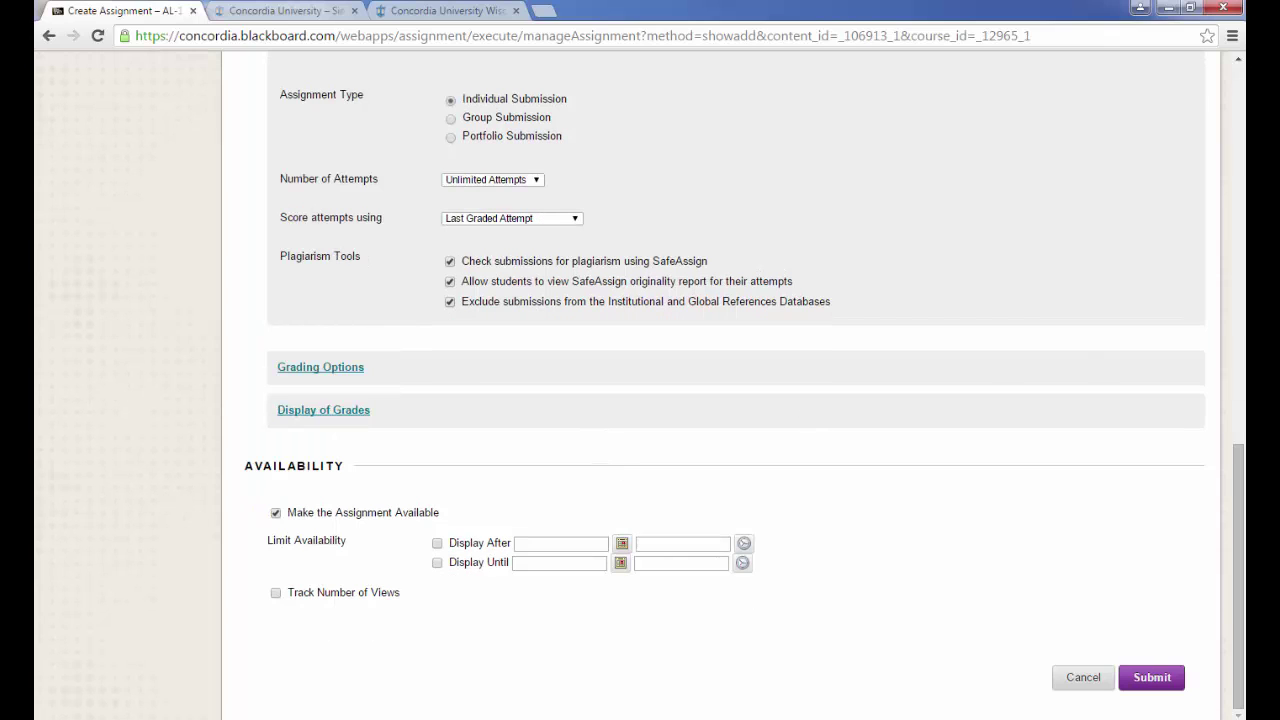
Submit the form to create the Draft Papers Drop Box Fall 2015 assignment
click(1152, 677)
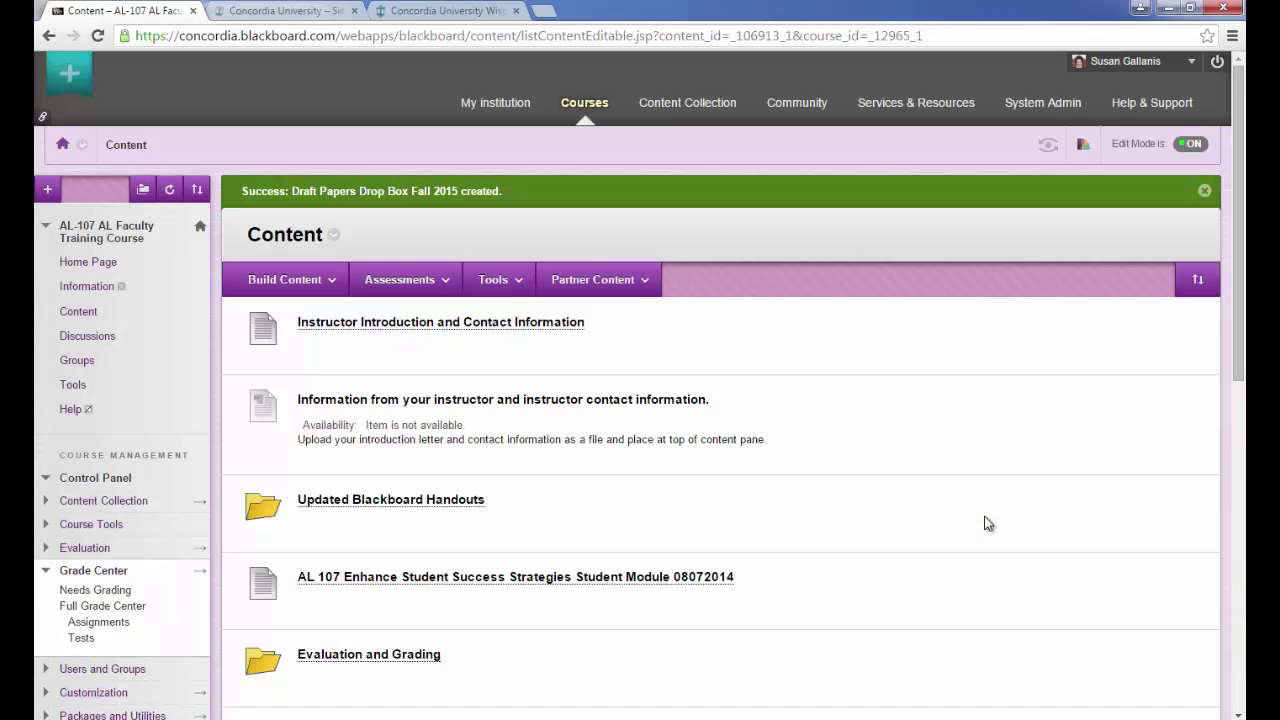
scroll(988, 523, down, 7)
scroll(988, 523, down, 1)
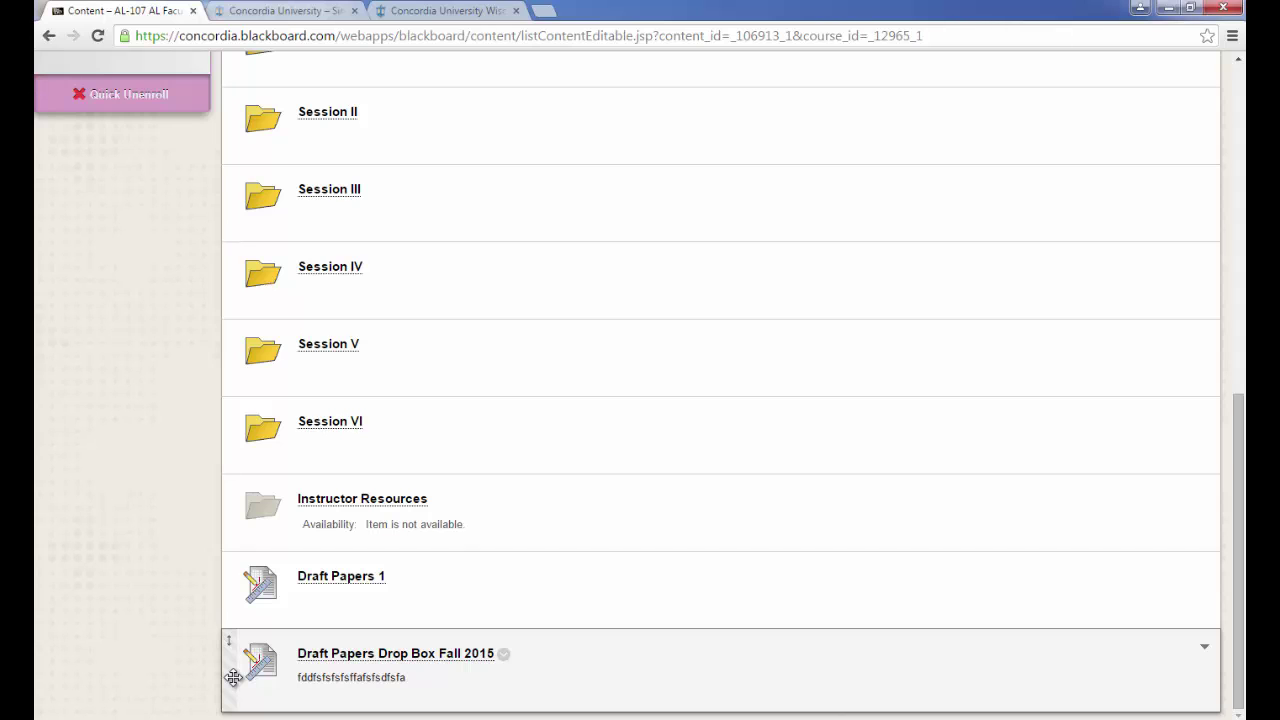
Drag the new assignment up the Content list to sit just above Evaluation and Grading
drag(233, 678, 287, 118)
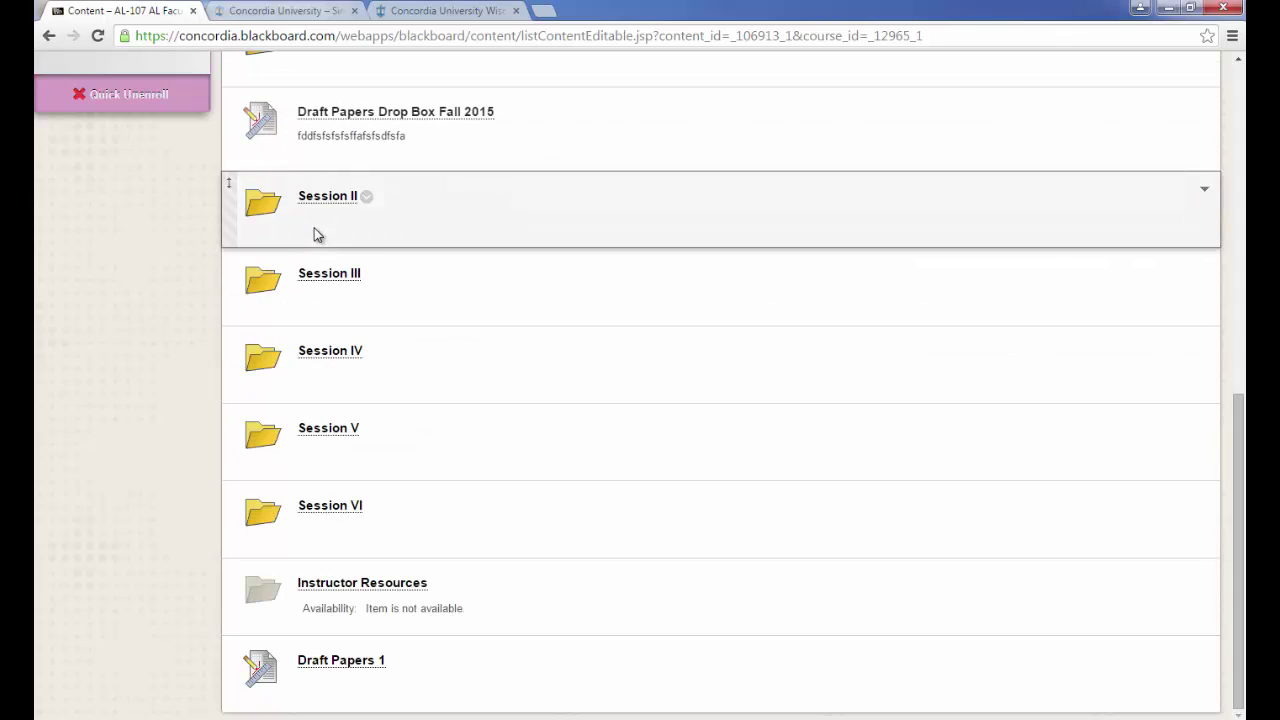
scroll(314, 194, up, 2)
drag(234, 306, 240, 82)
scroll(147, 517, down, 1)
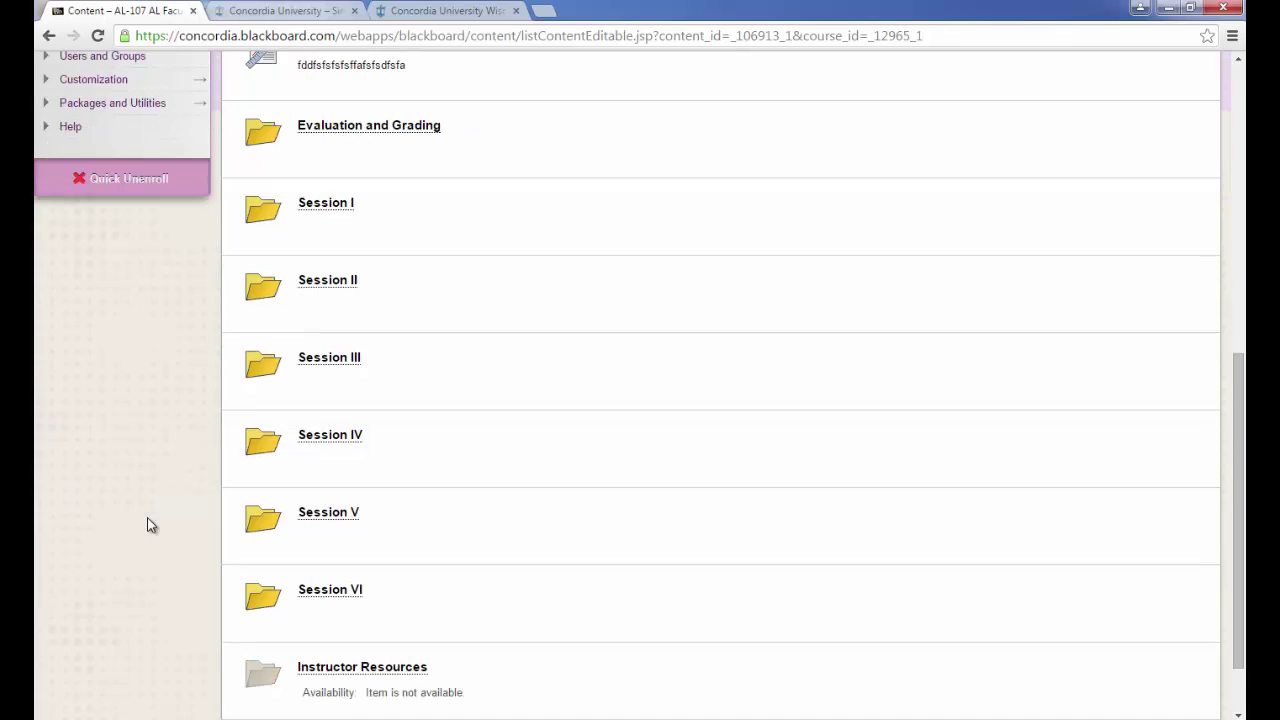
scroll(147, 517, up, 1)
scroll(147, 517, up, 1)
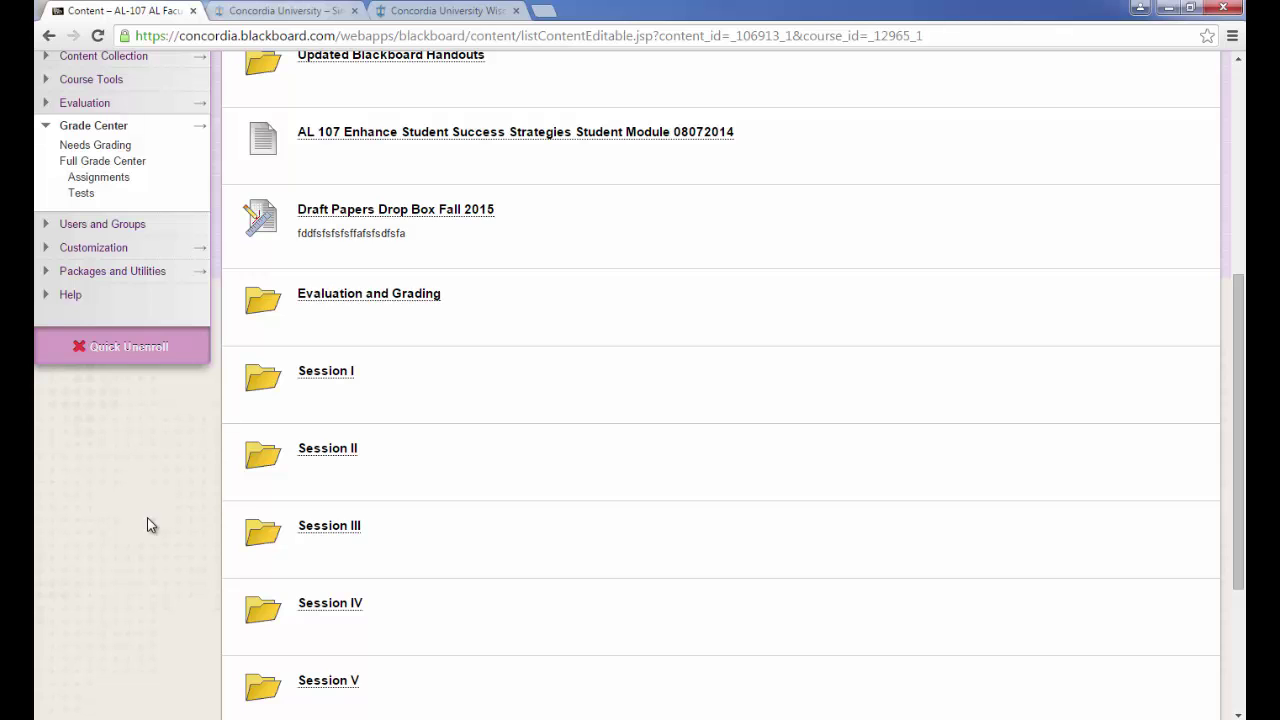
scroll(147, 517, up, 2)
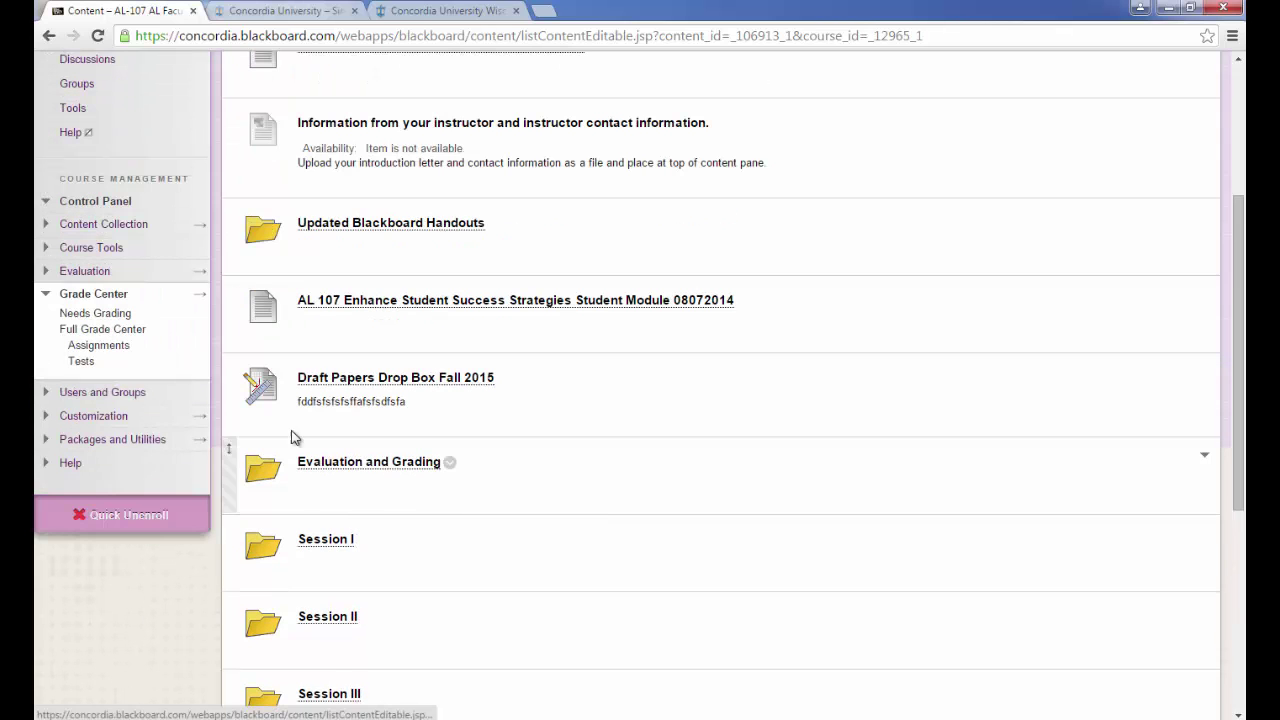
From Needs Grading, open the test student's Draft Papers 1 attempt for grading
click(103, 314)
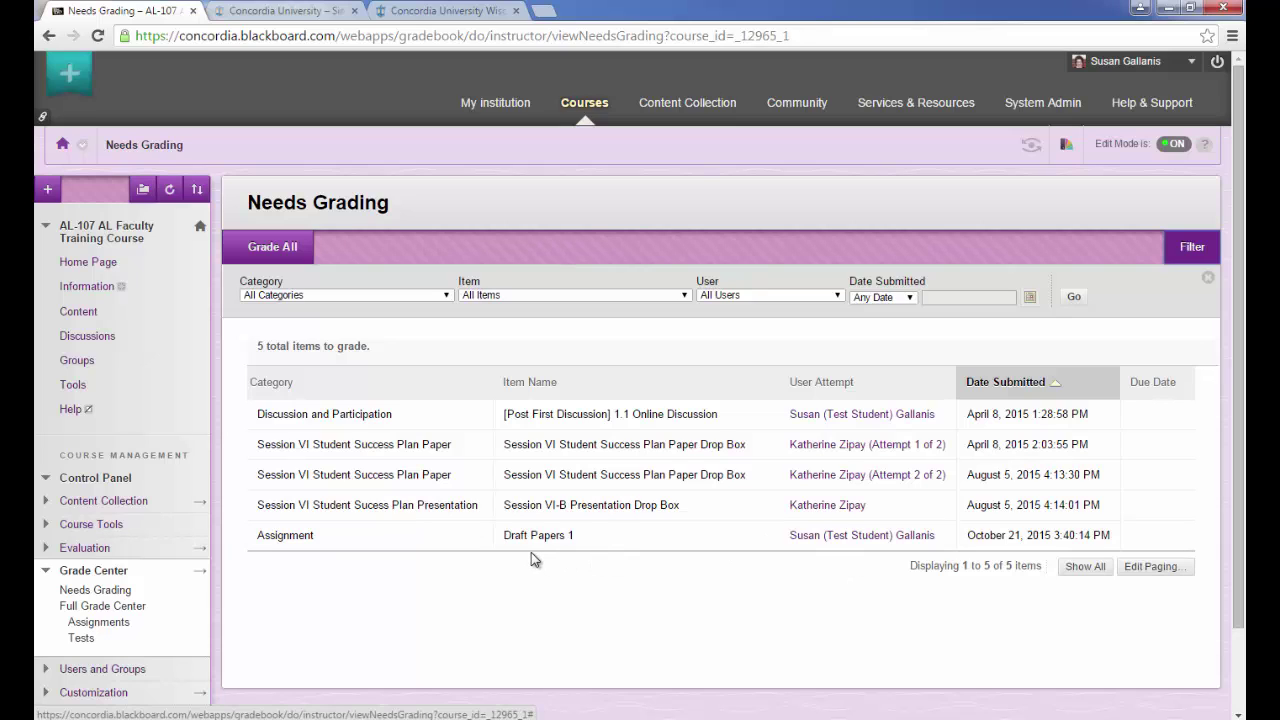
click(875, 538)
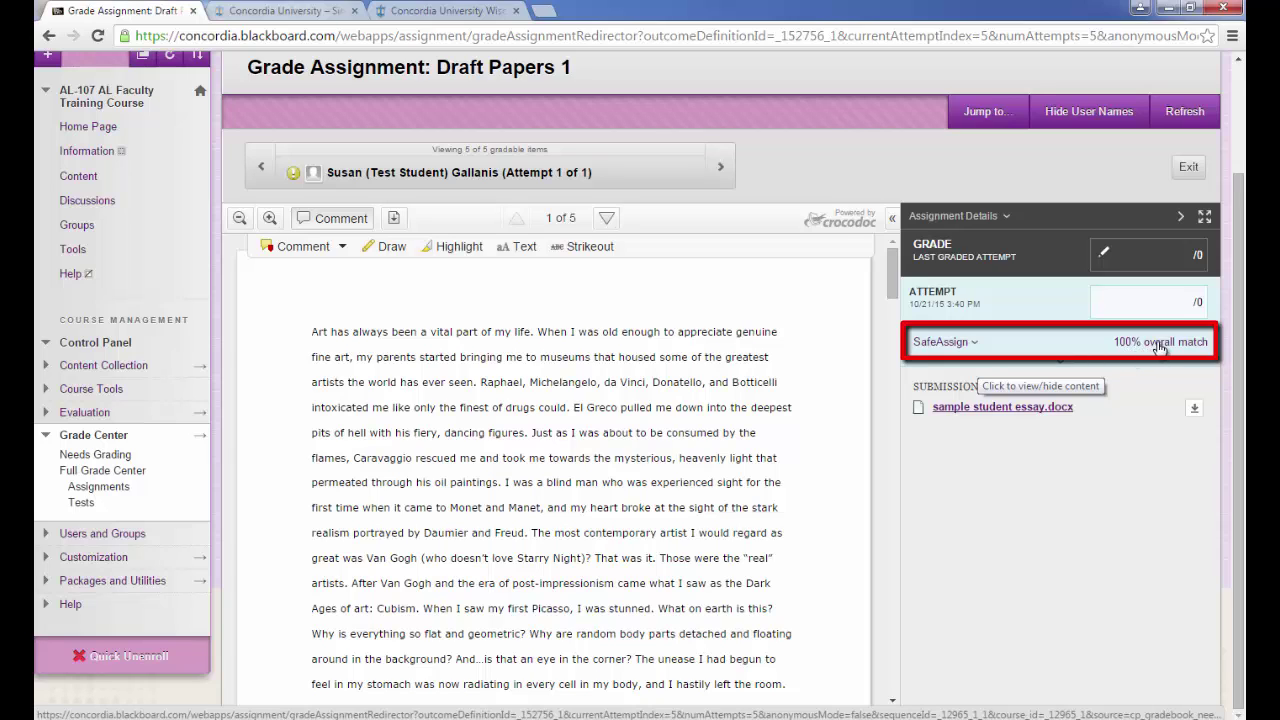
Expand the attempt's SafeAssign results and view the Draft Papers 1 originality report
click(950, 345)
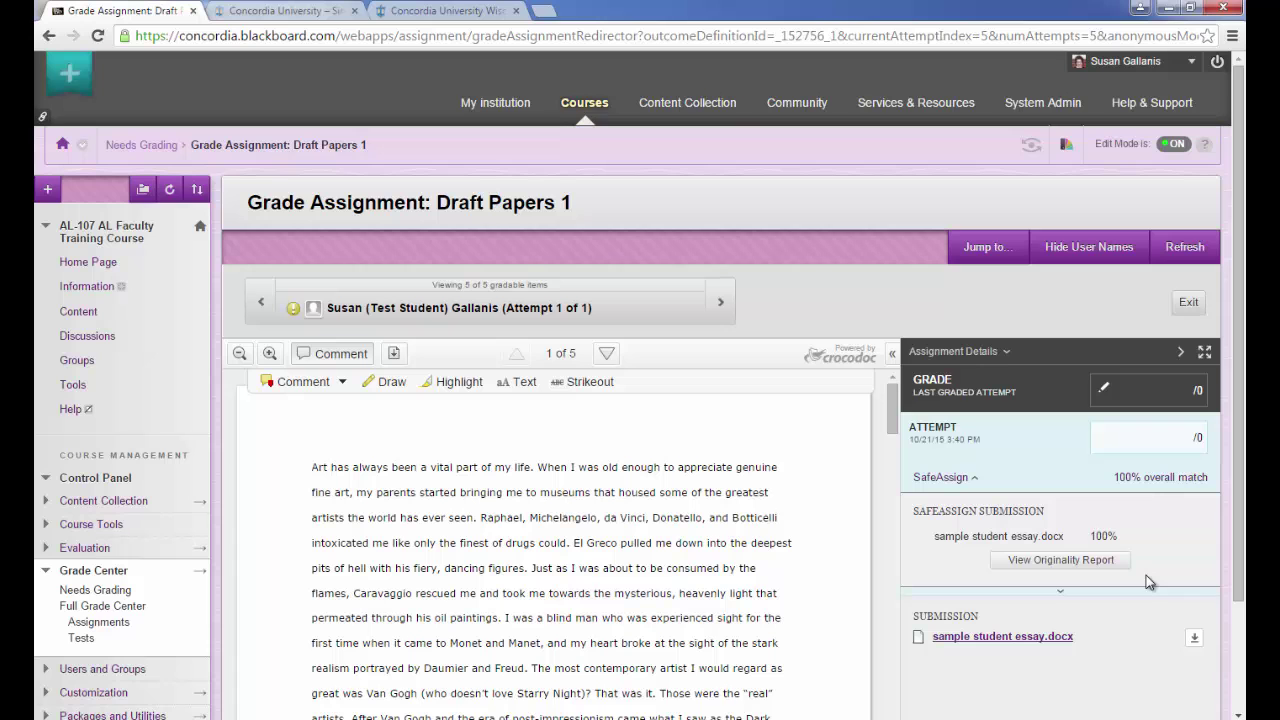
click(1122, 564)
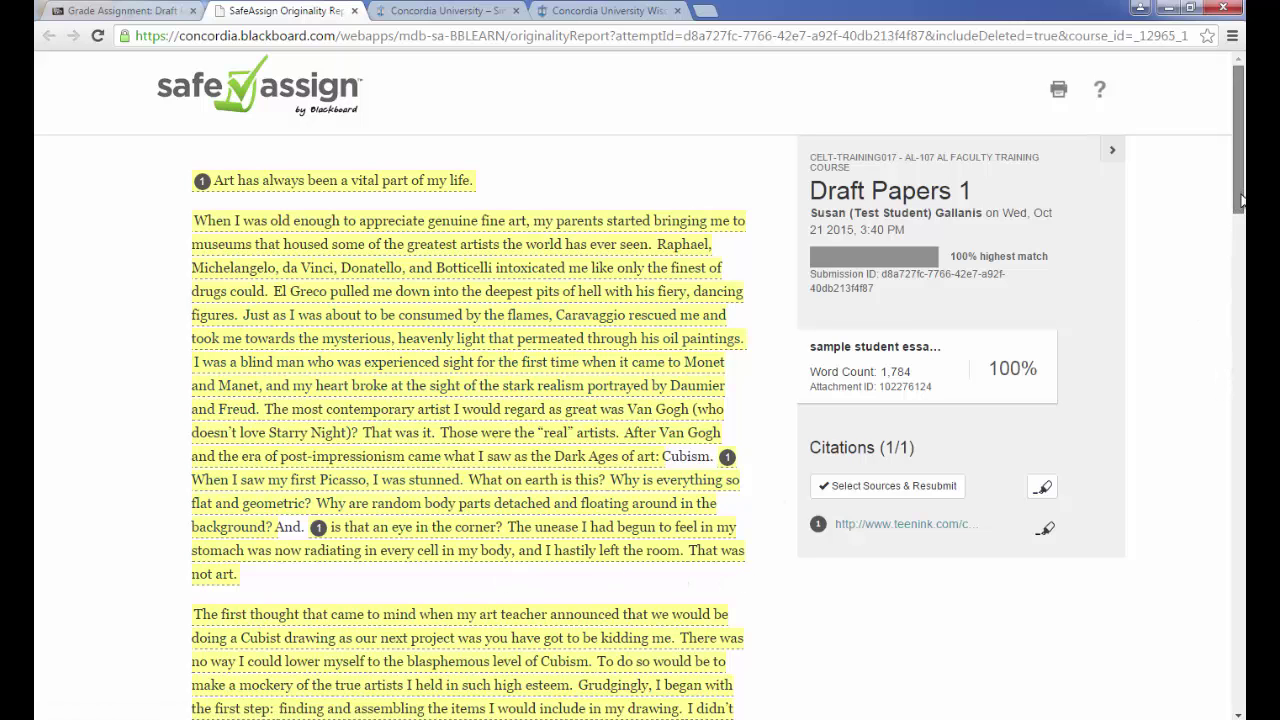
Scroll through the 100% matched essay text, then close the originality report tab
scroll(1238, 150, down, 1)
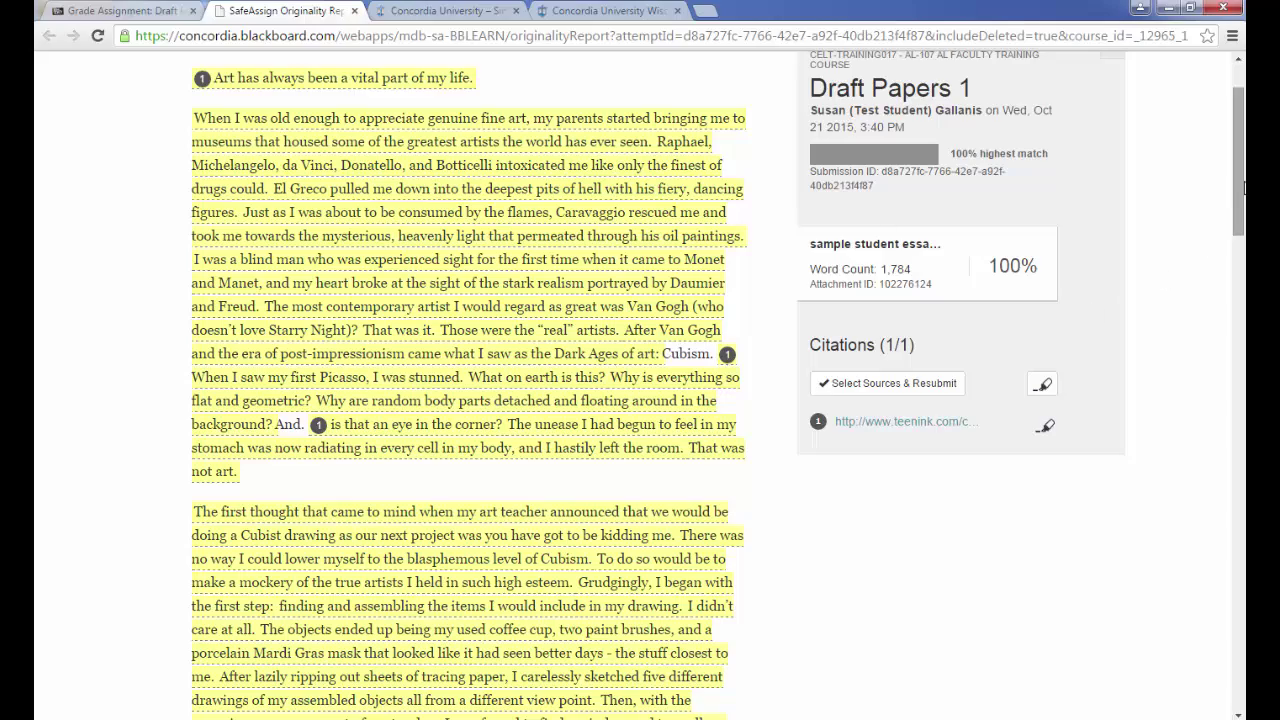
drag(1240, 200, 1237, 158)
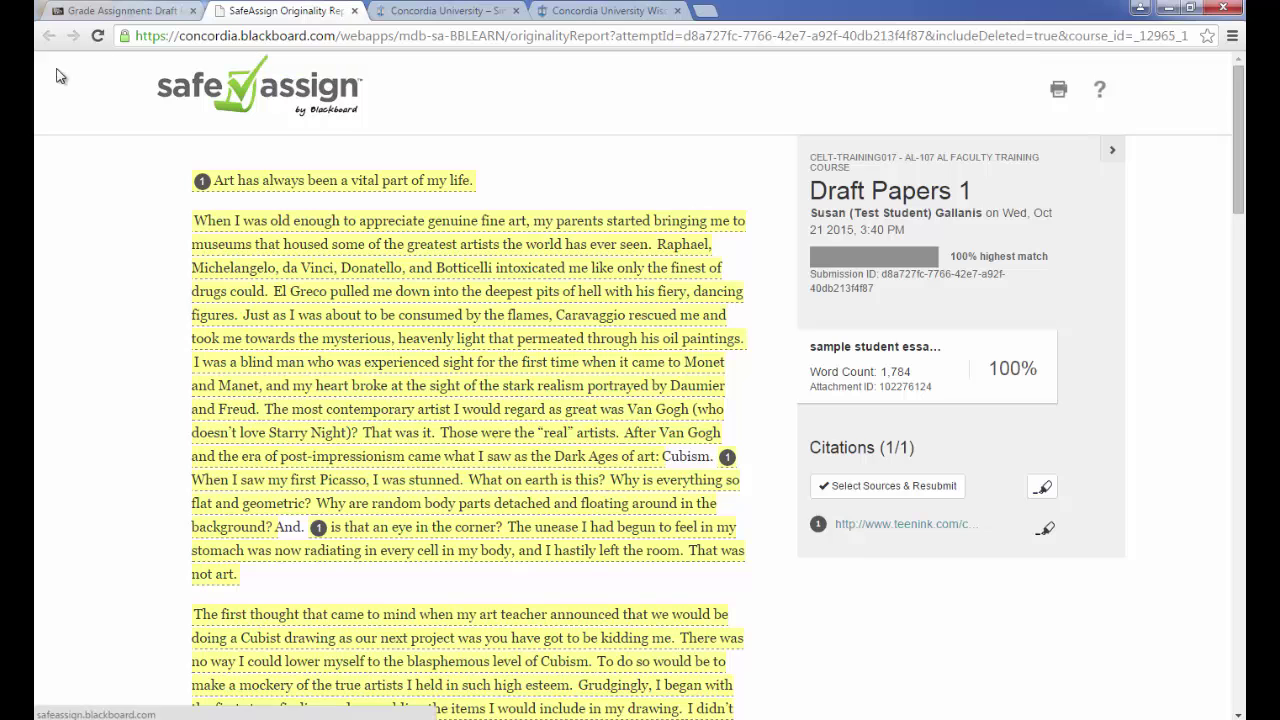
click(354, 10)
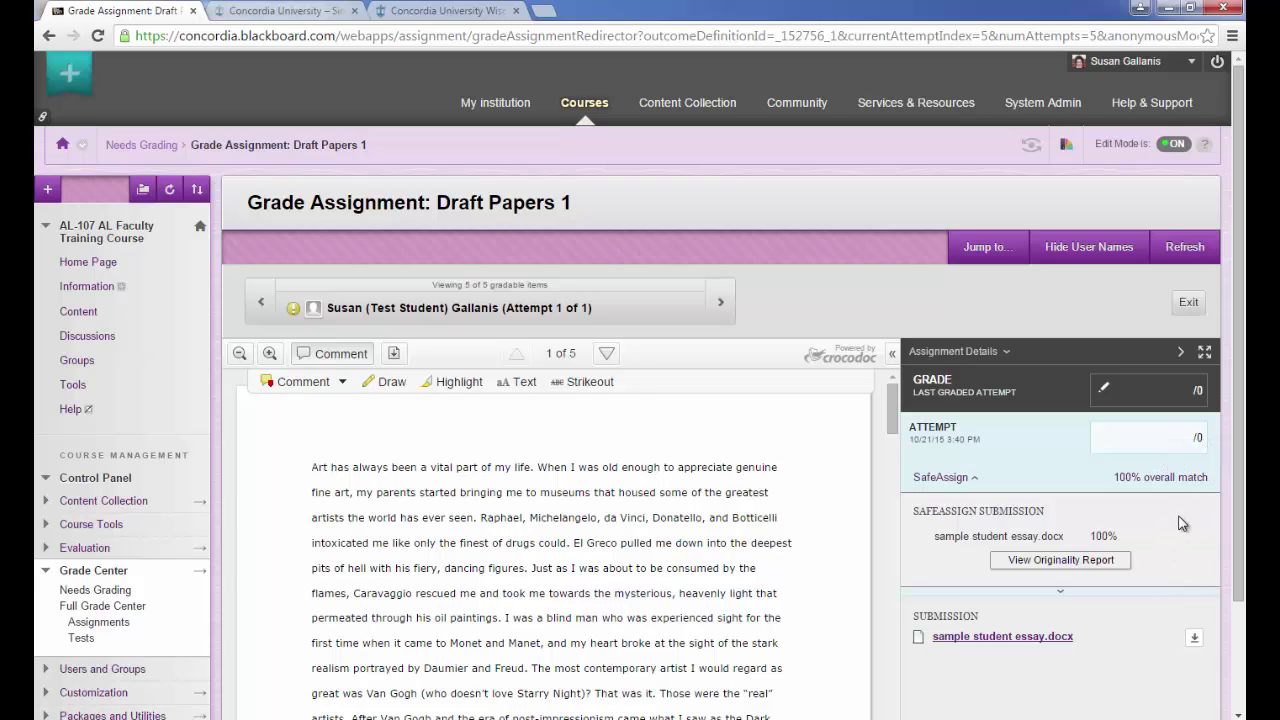
Exit the Draft Papers 1 Grade Assignment page back to the Needs Grading list
scroll(1180, 523, down, 3)
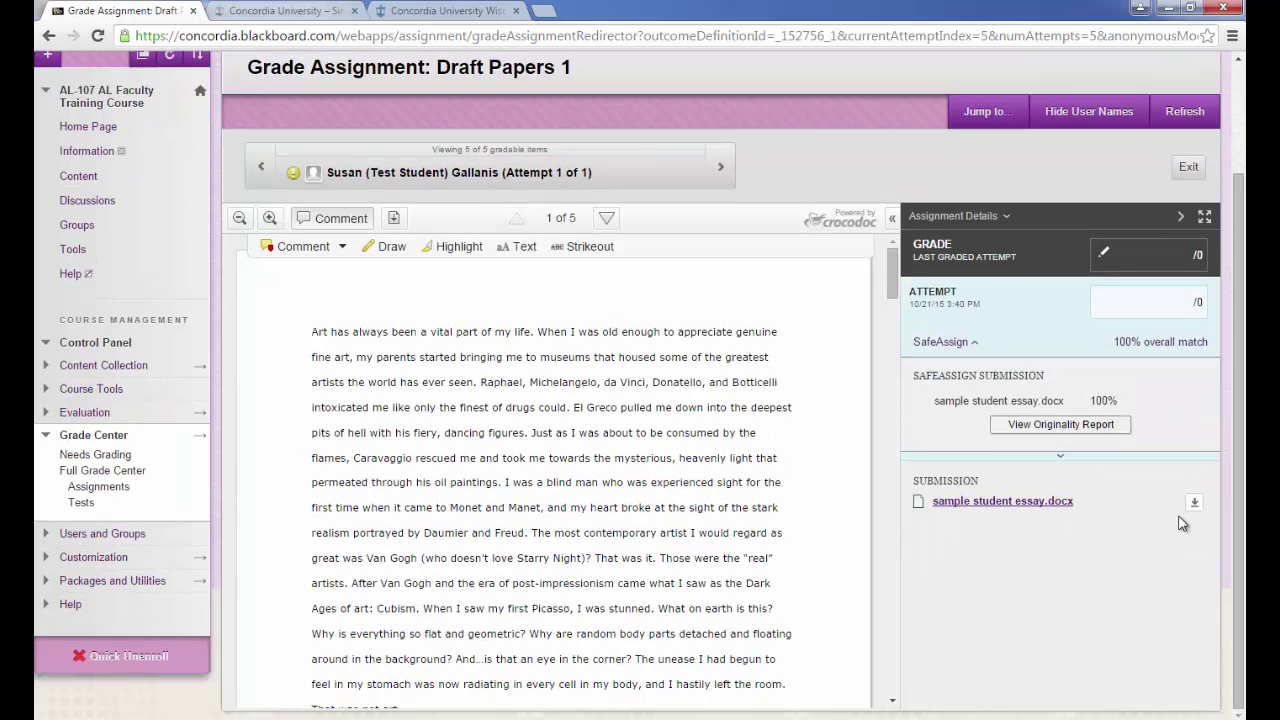
scroll(1180, 523, up, 3)
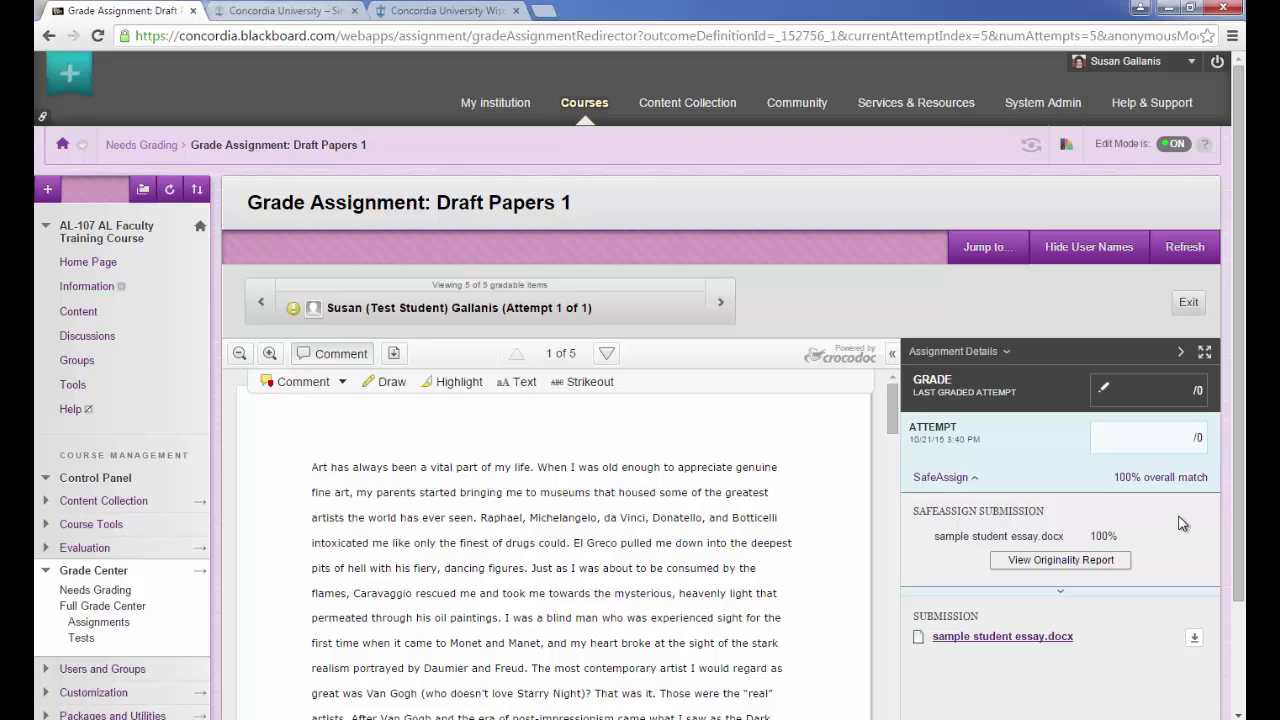
click(1188, 303)
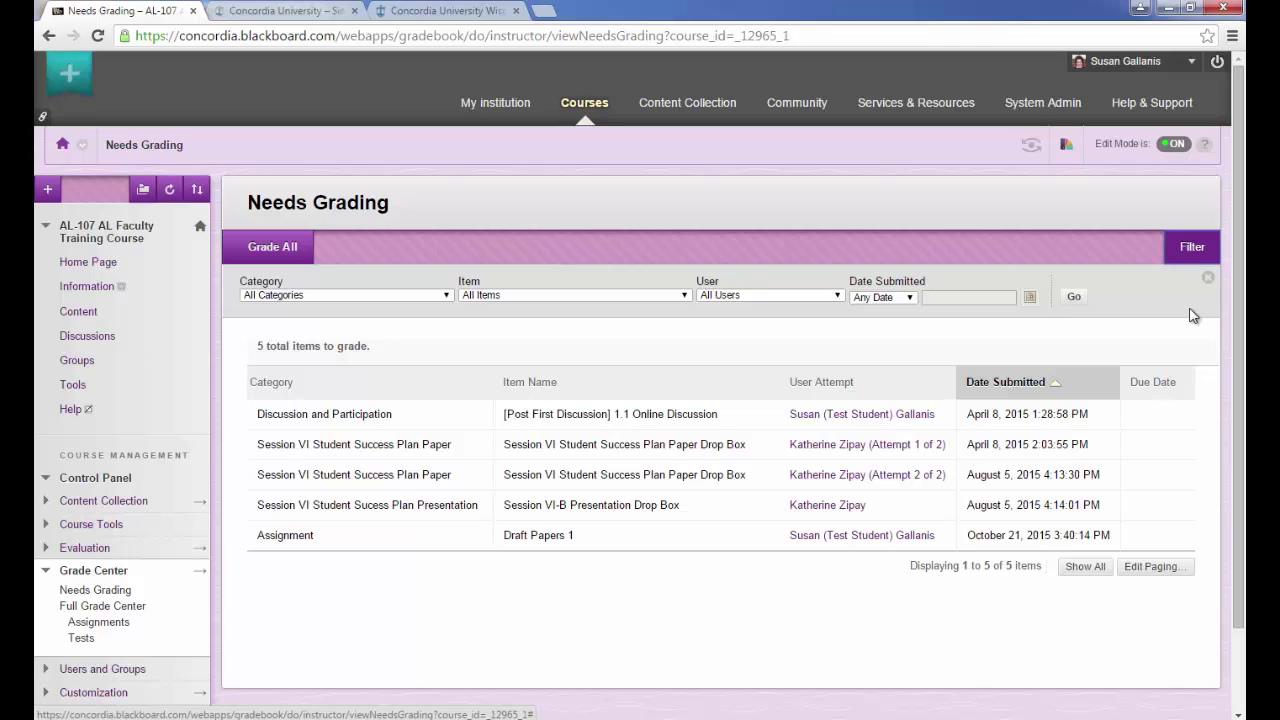
Go to Content, enter the Session II folder, and show the Technology Skills Paper Drop Box menu
click(83, 315)
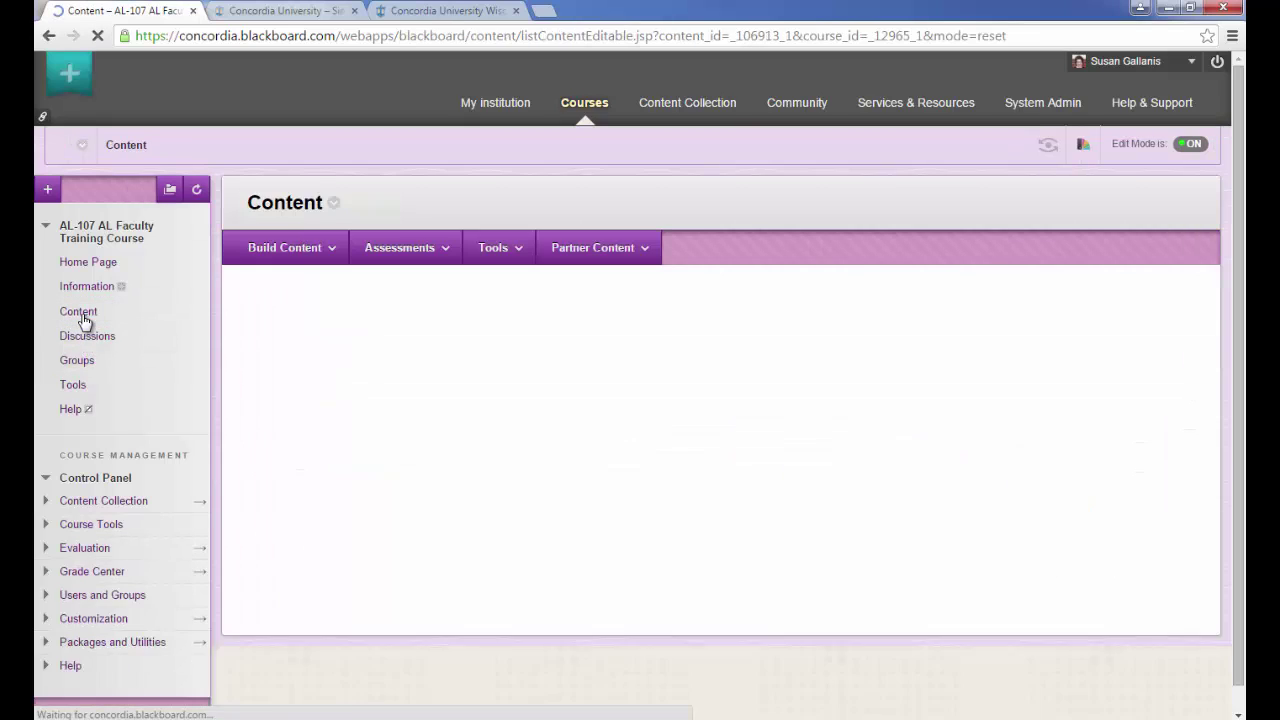
scroll(437, 461, down, 1)
scroll(437, 461, down, 3)
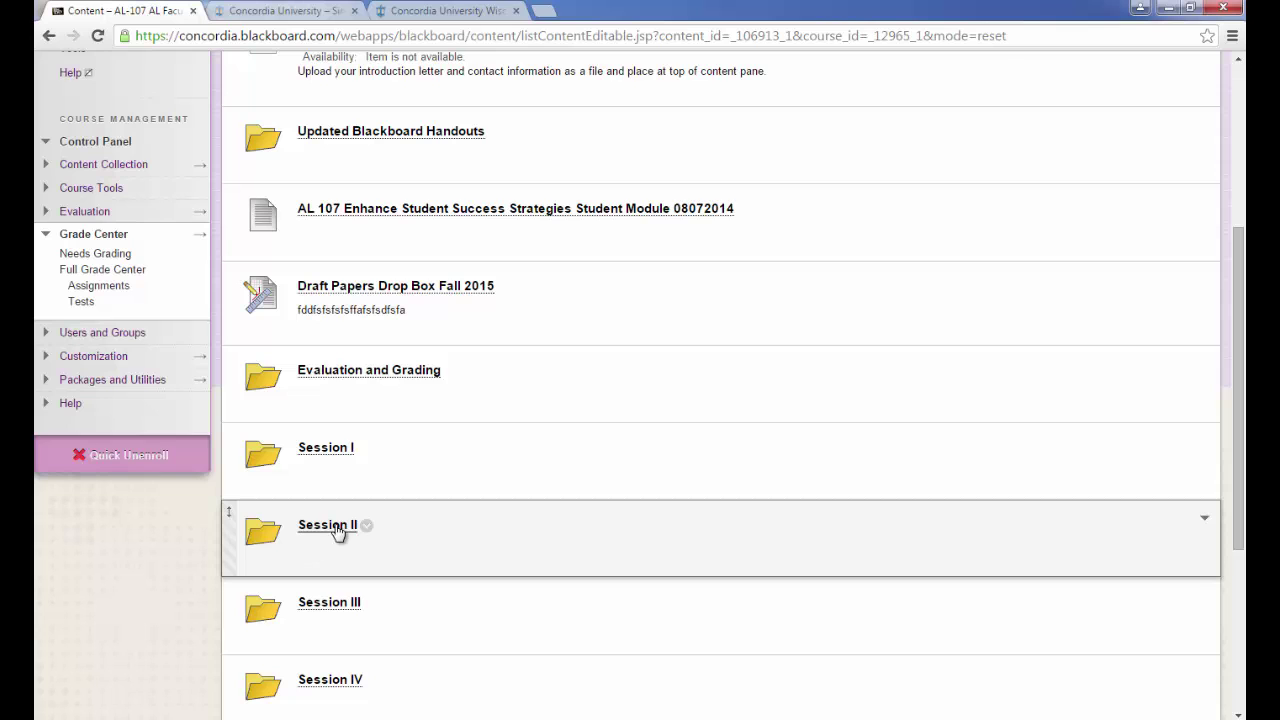
click(333, 526)
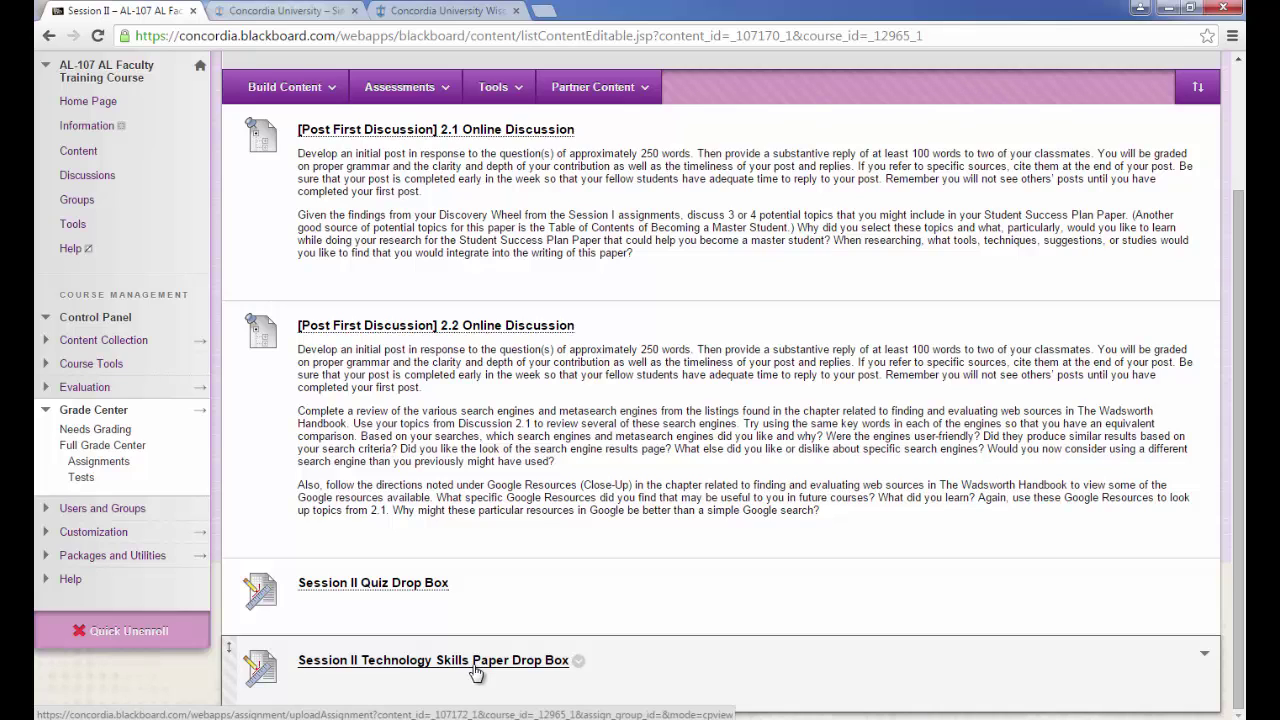
click(579, 661)
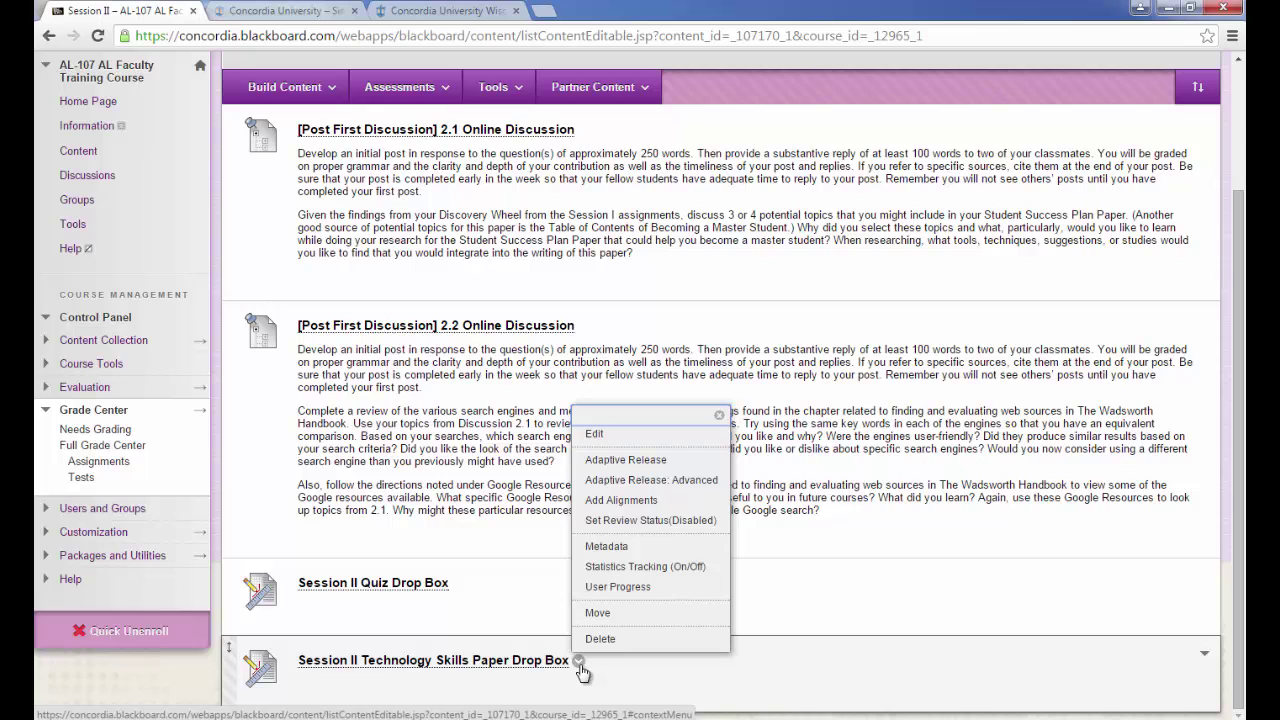
Edit the drop box so submissions are checked for plagiarism with SafeAssign, and submit
click(616, 437)
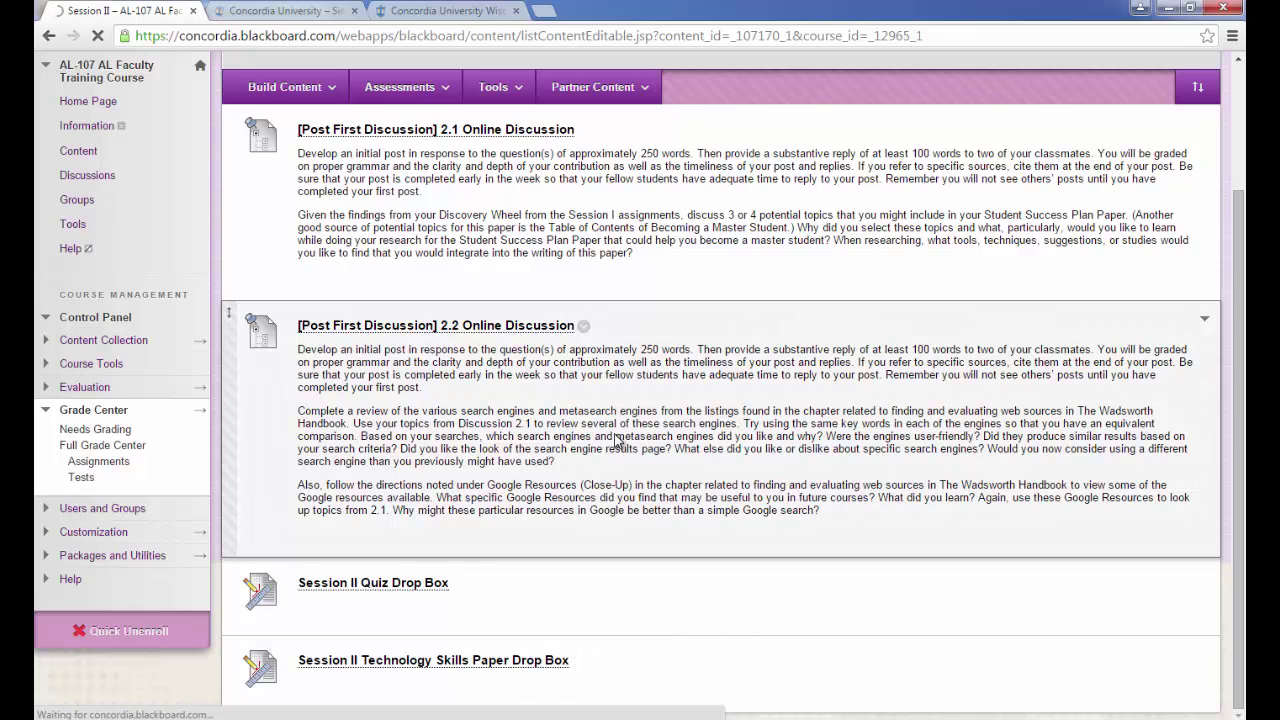
scroll(858, 501, down, 3)
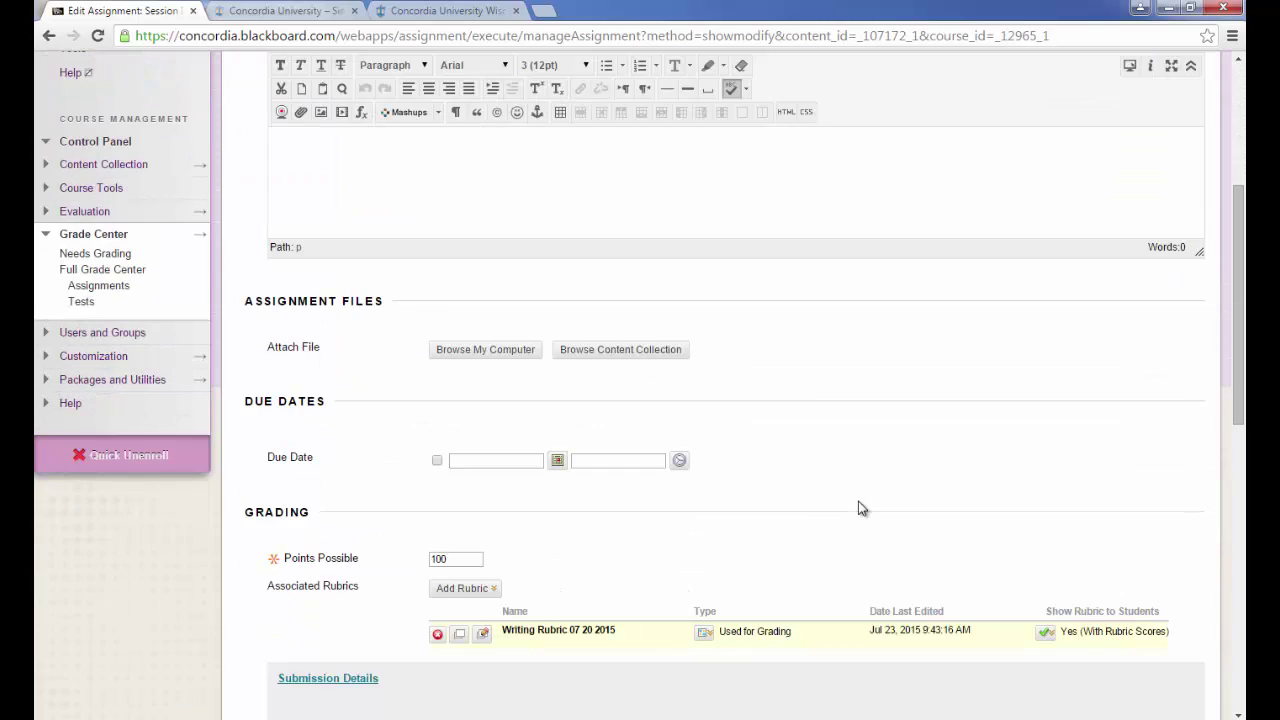
scroll(859, 506, down, 3)
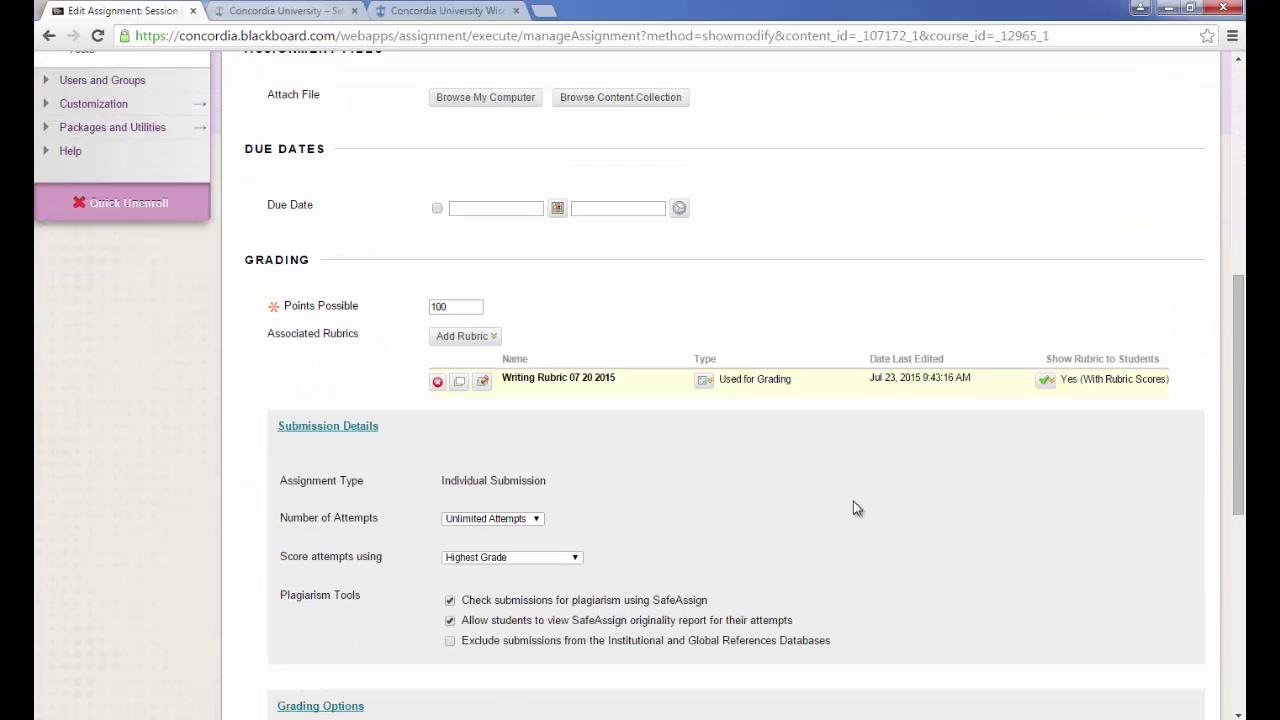
click(449, 600)
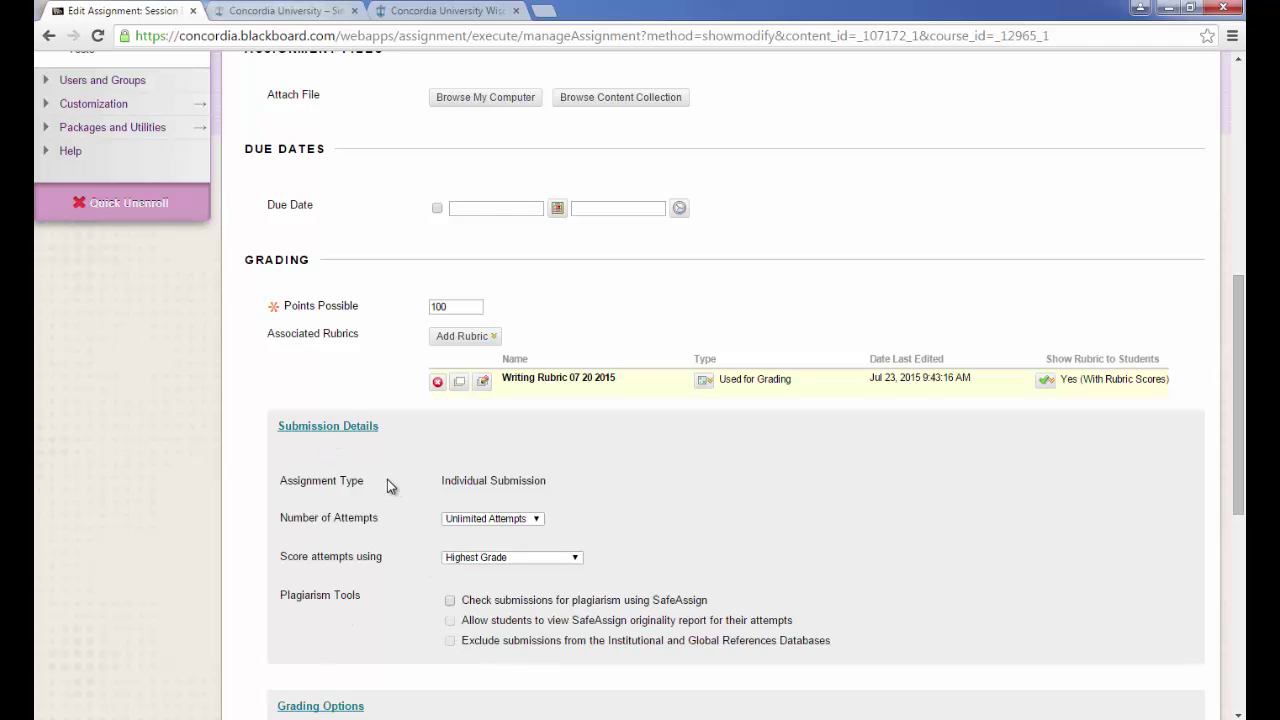
click(354, 427)
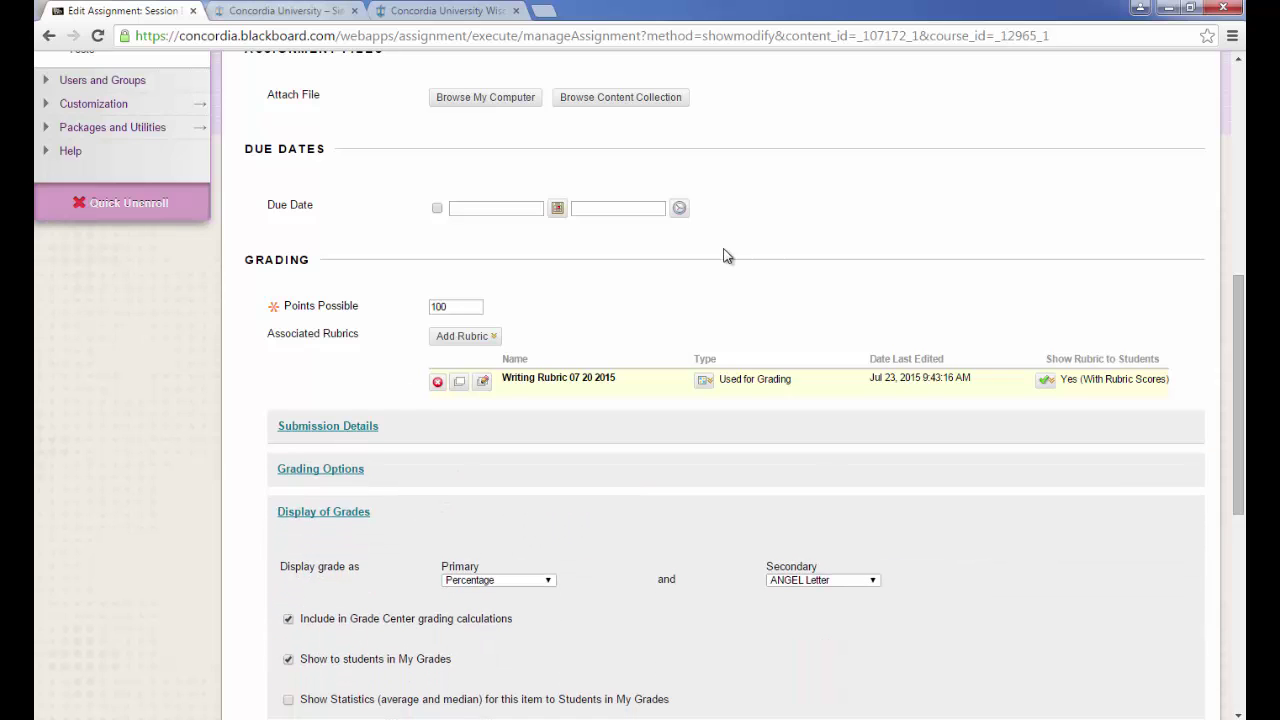
click(335, 514)
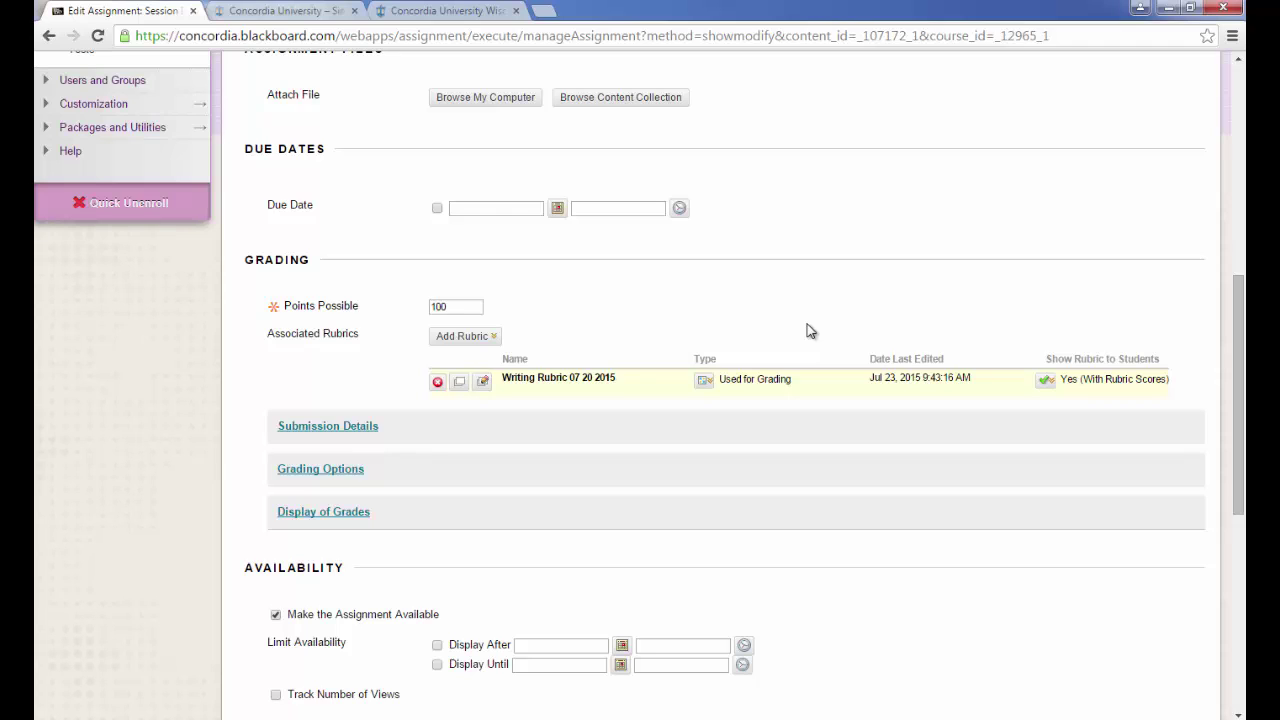
scroll(811, 331, up, 1)
scroll(811, 331, down, 1)
click(315, 428)
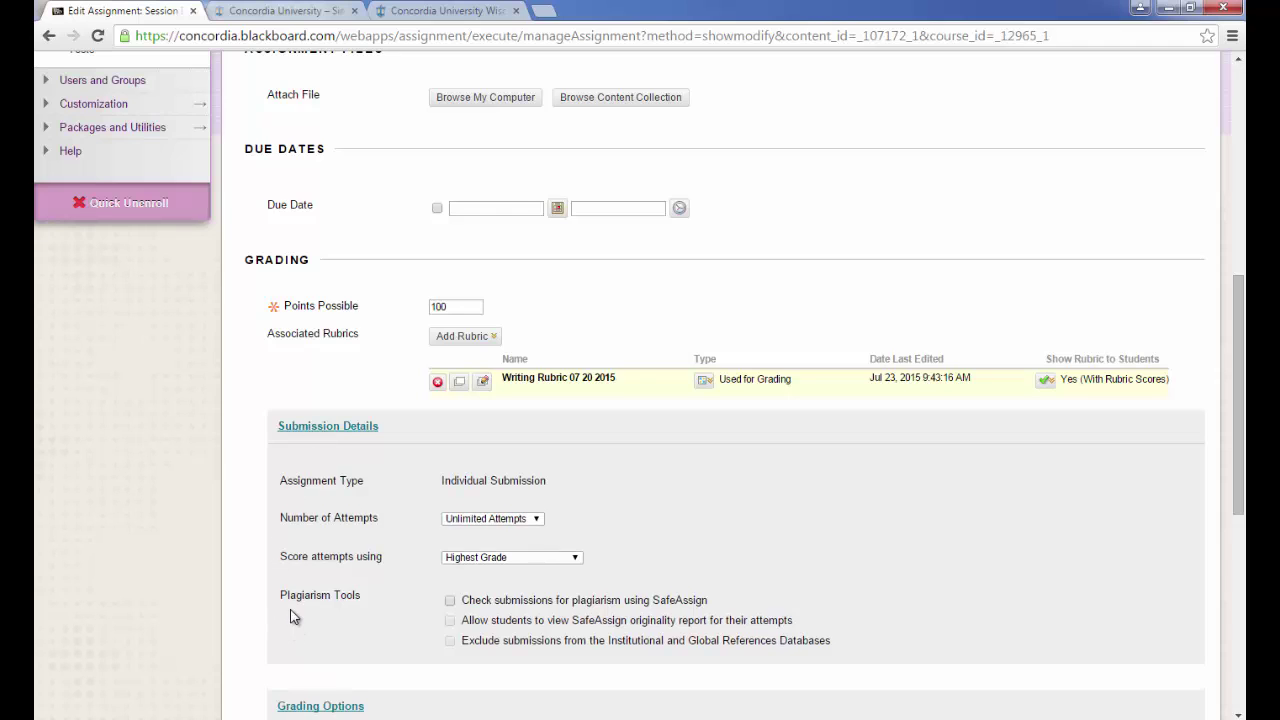
click(450, 600)
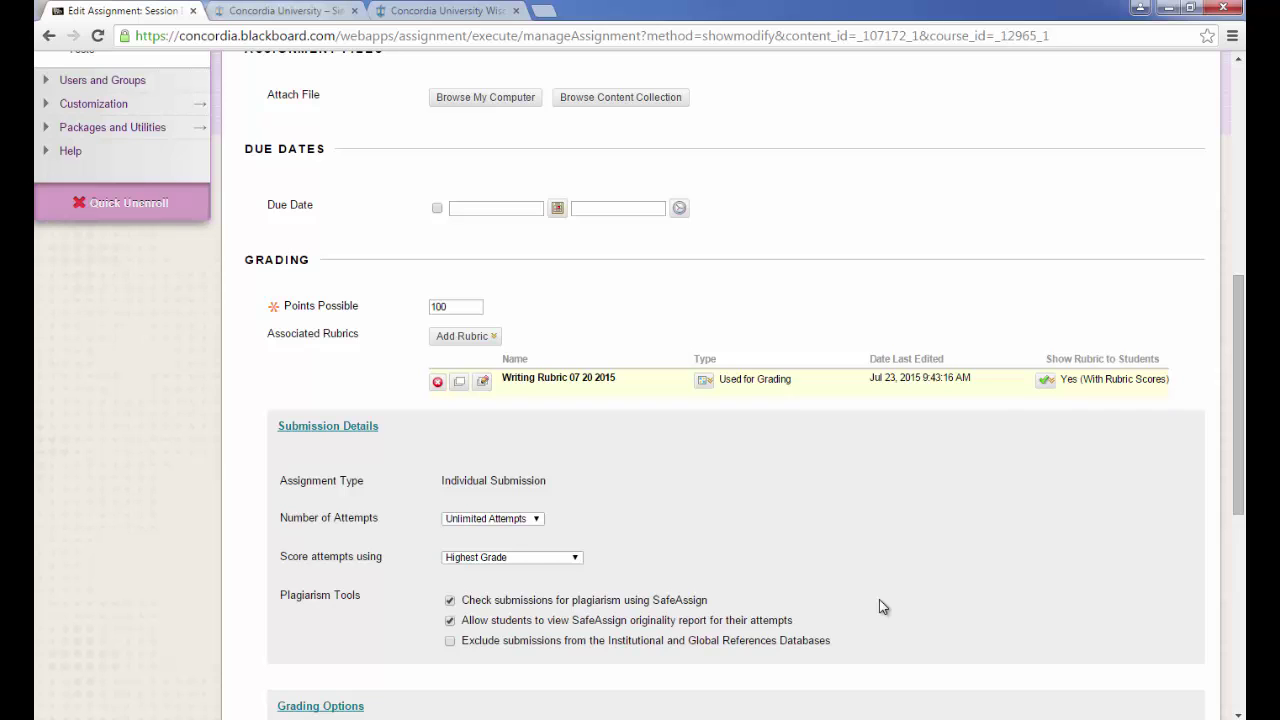
scroll(880, 600, down, 5)
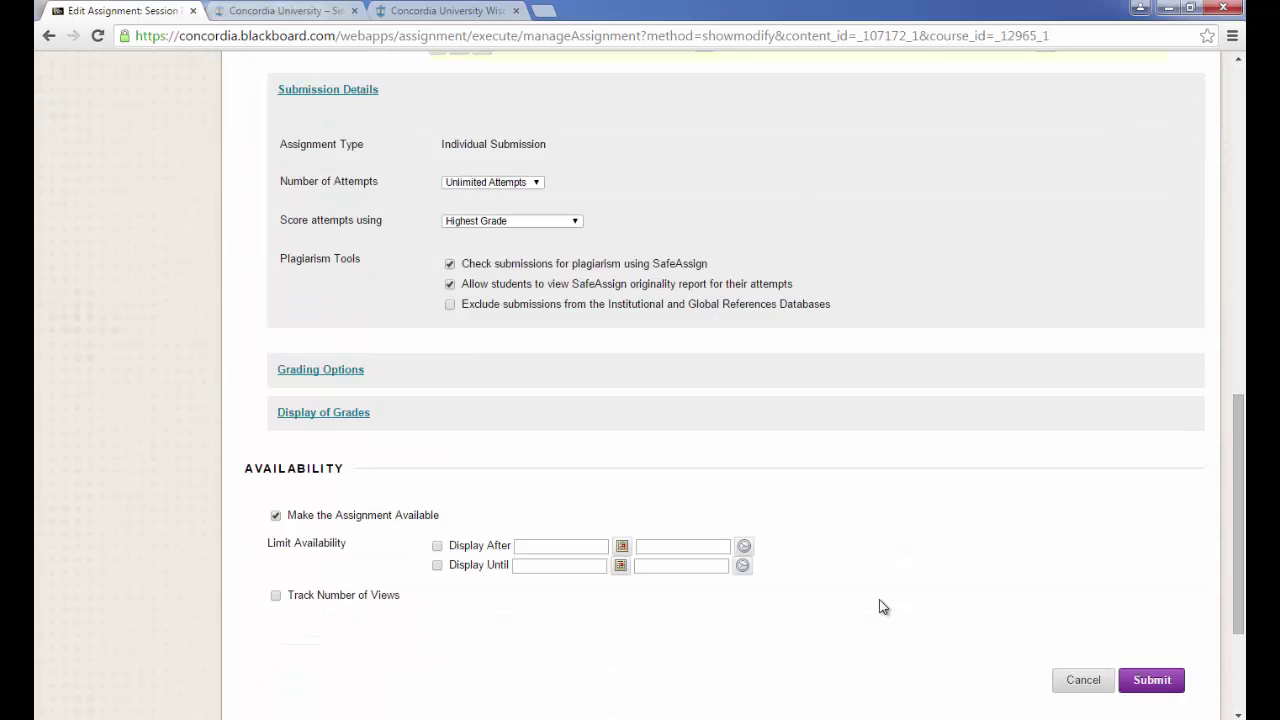
click(1163, 605)
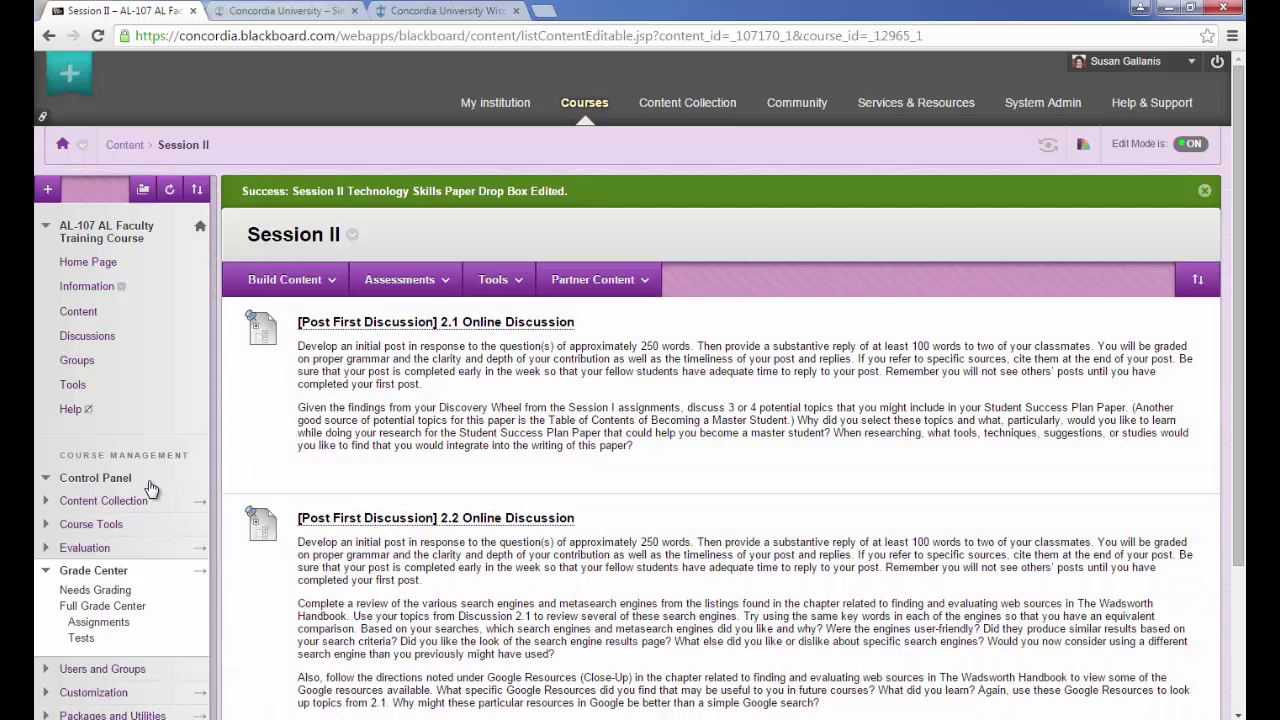
Open the SafeAssign page under Course Tools
click(92, 526)
scroll(92, 528, down, 3)
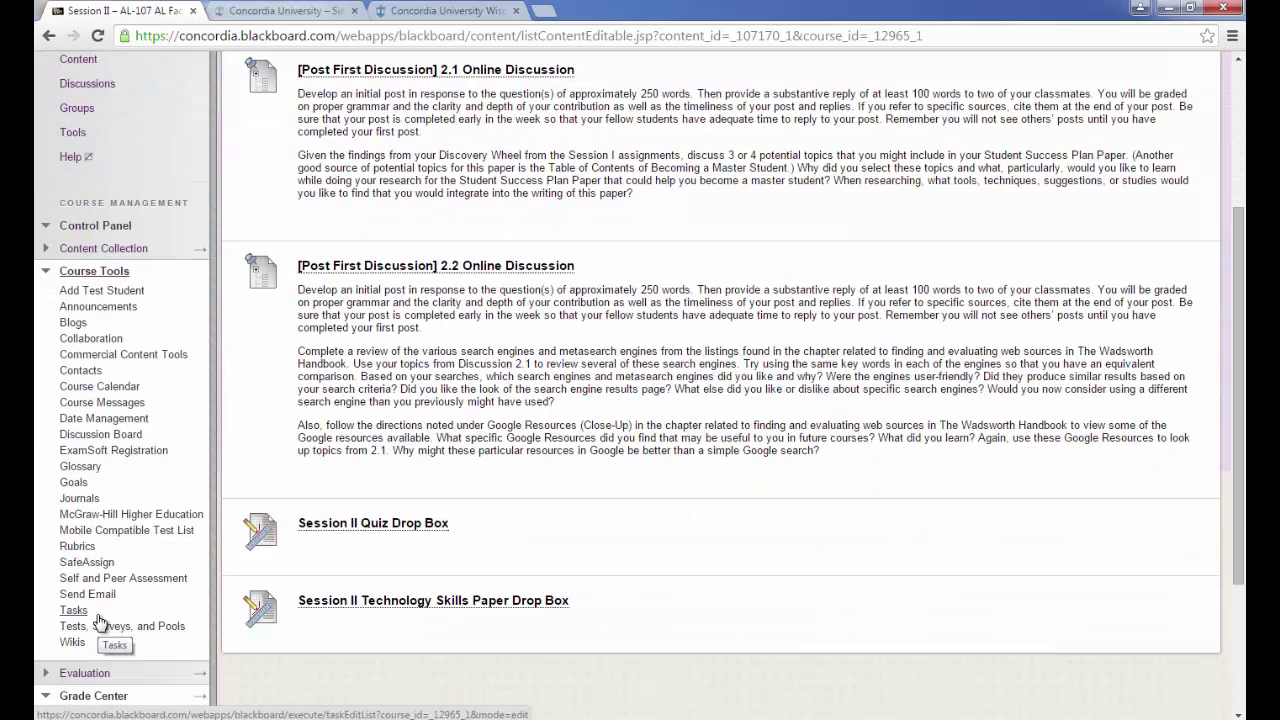
click(99, 566)
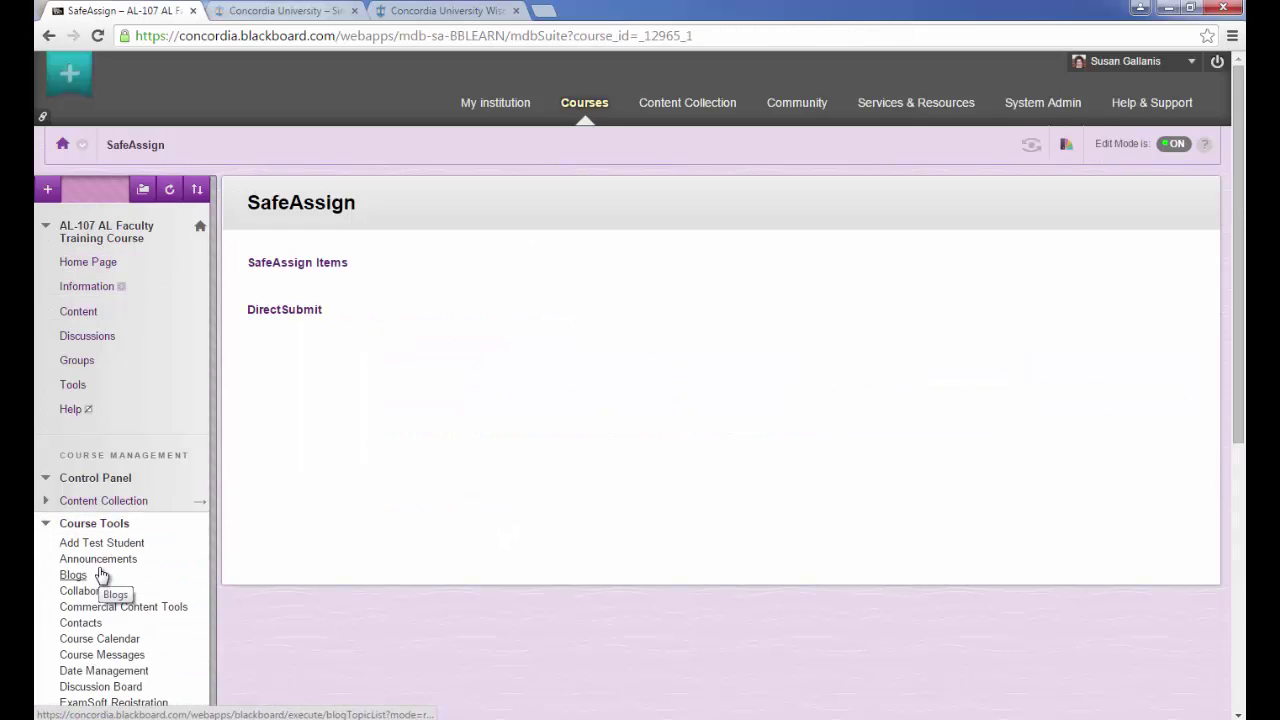
Open DirectSubmit and start a new paper submission
click(295, 313)
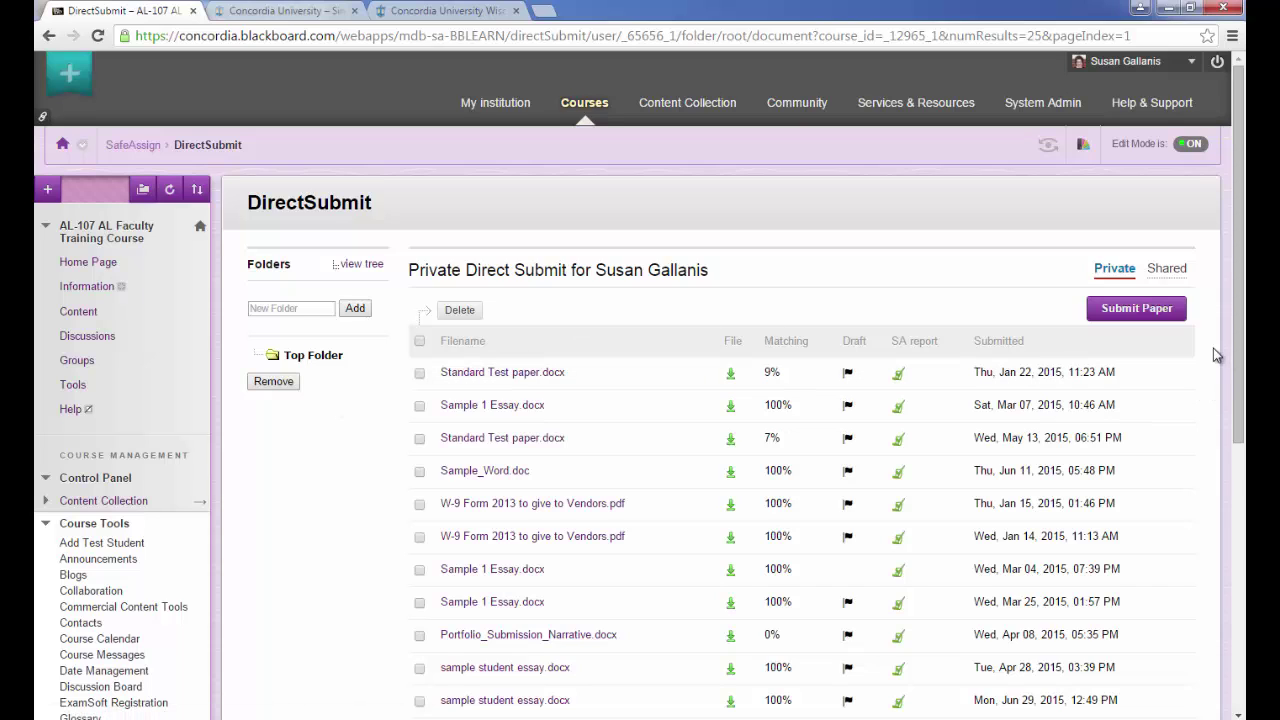
click(1147, 316)
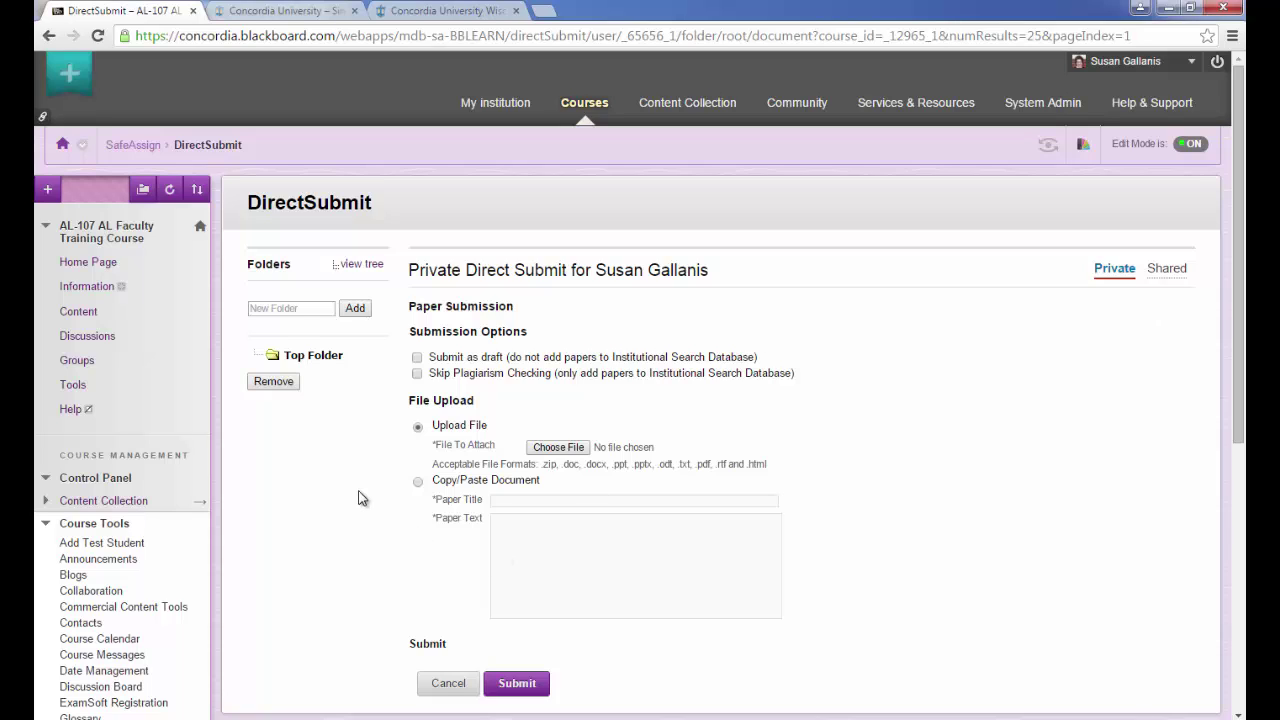
Submit 'sample student essay' from the Desktop as a draft DirectSubmit paper
click(418, 358)
click(573, 451)
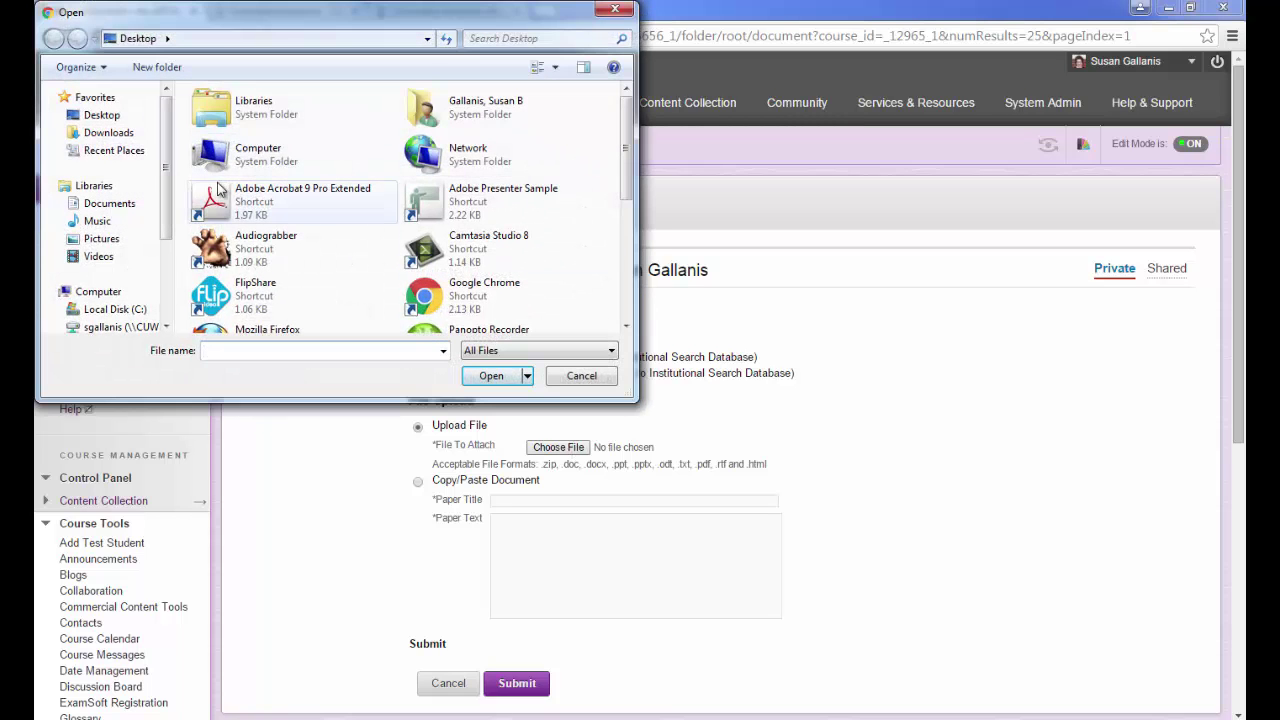
click(98, 117)
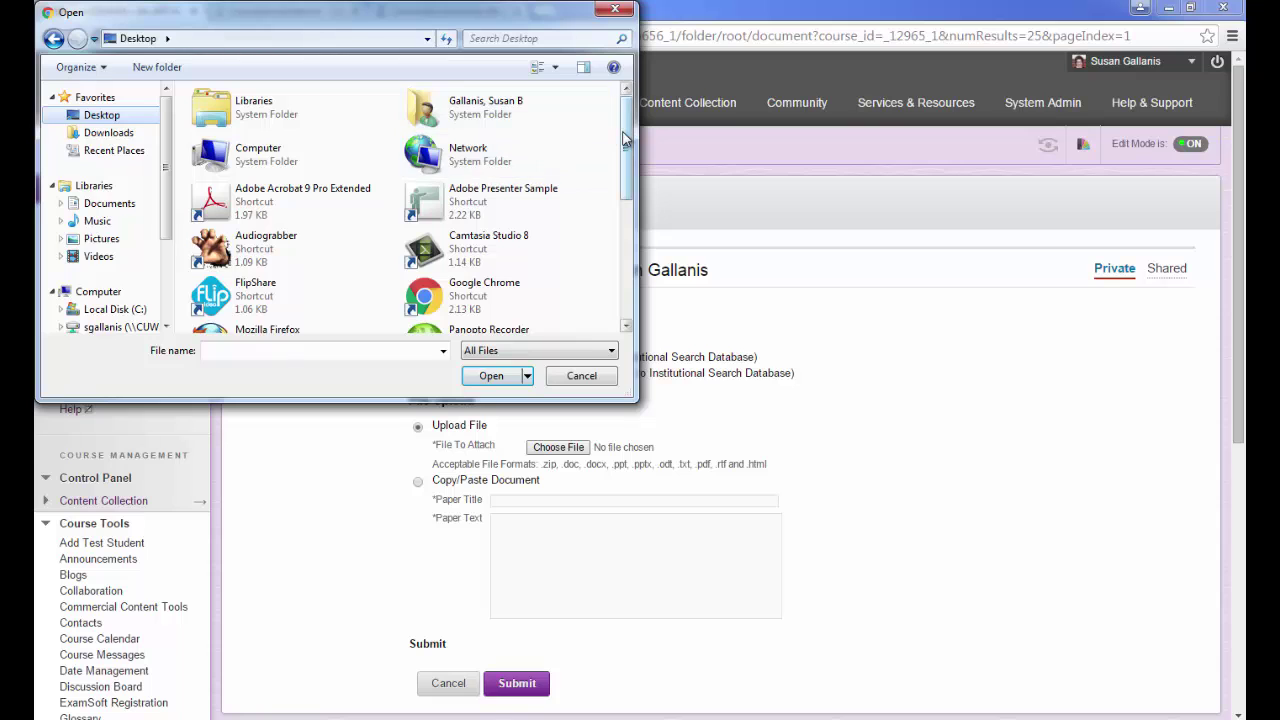
drag(624, 140, 628, 255)
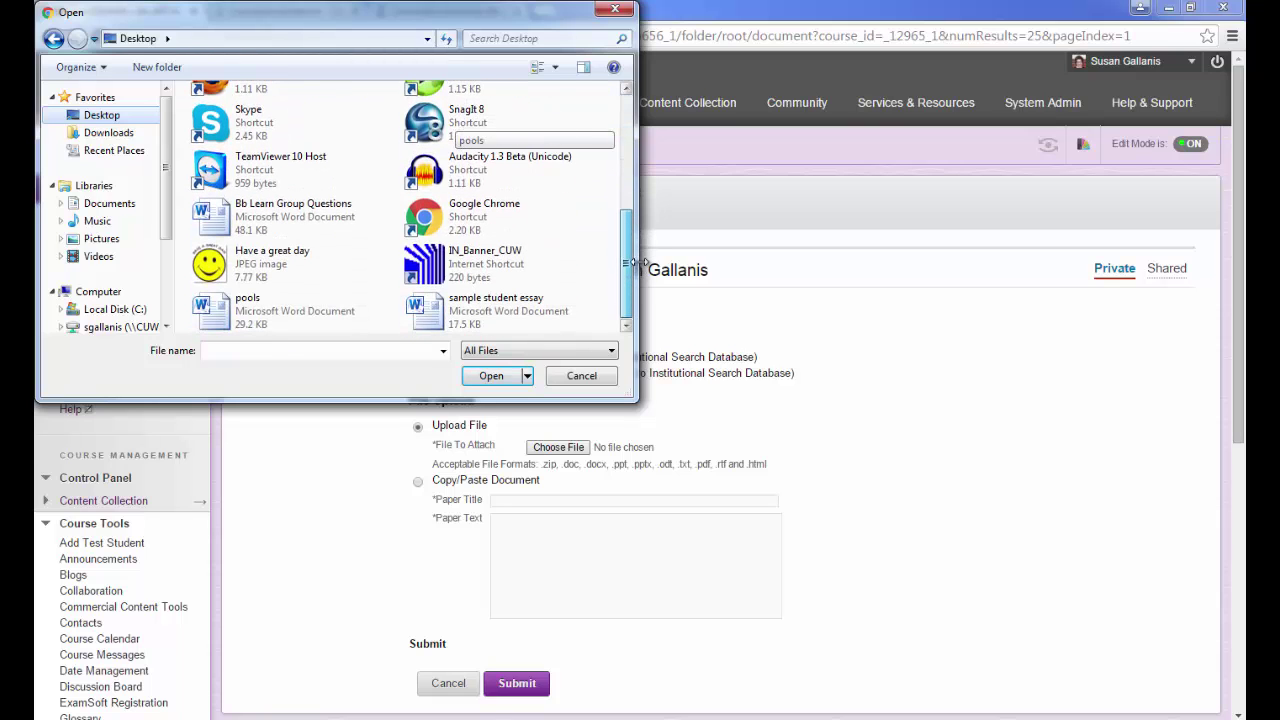
click(491, 318)
click(491, 375)
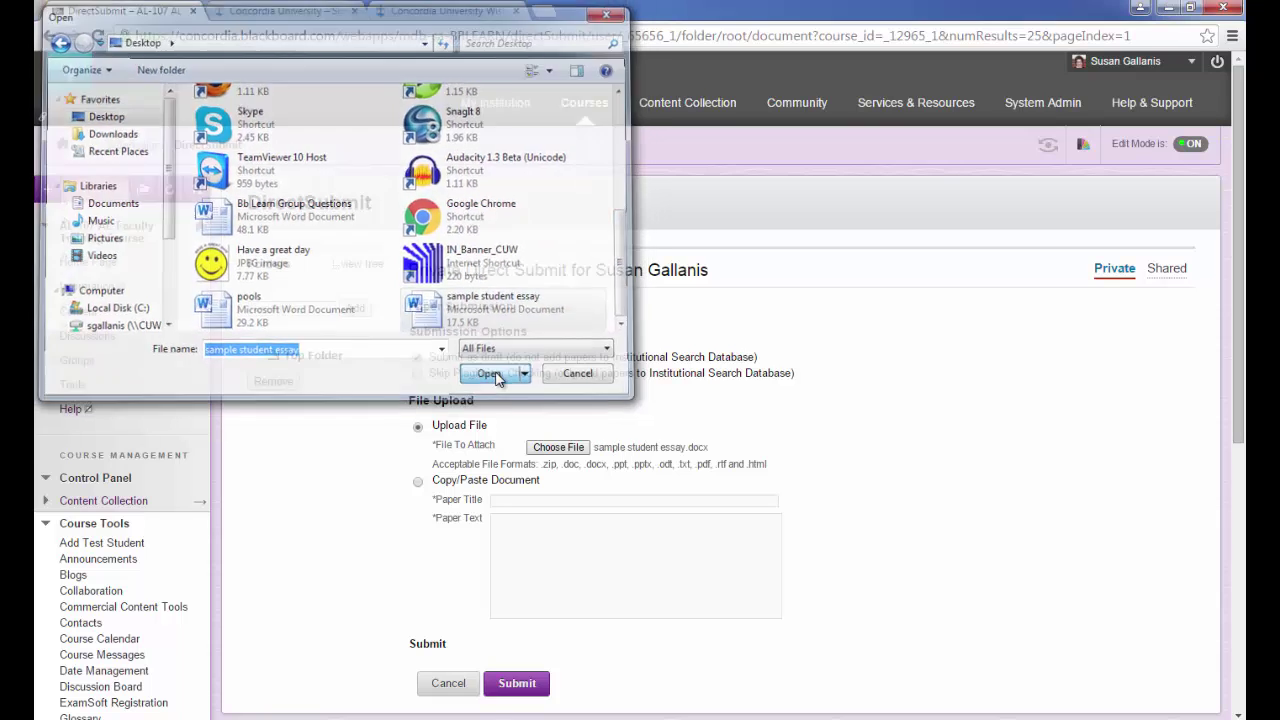
scroll(929, 451, down, 3)
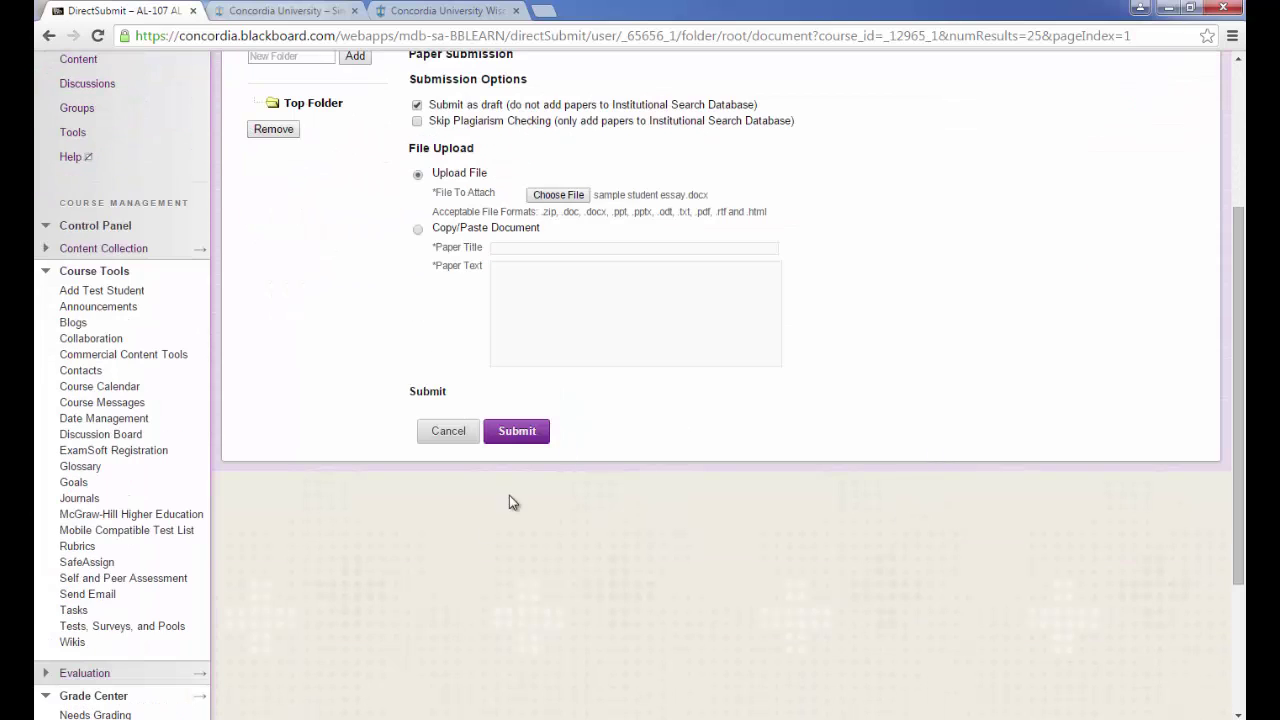
click(517, 432)
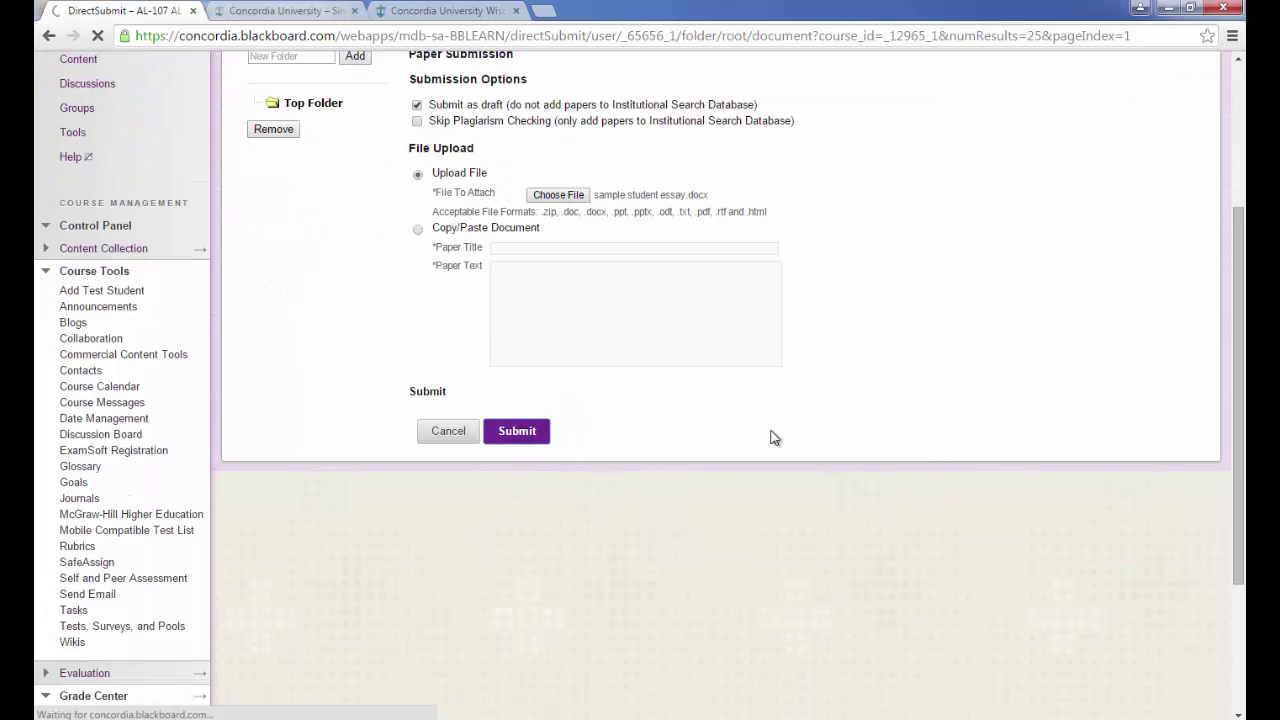
scroll(938, 586, up, 1)
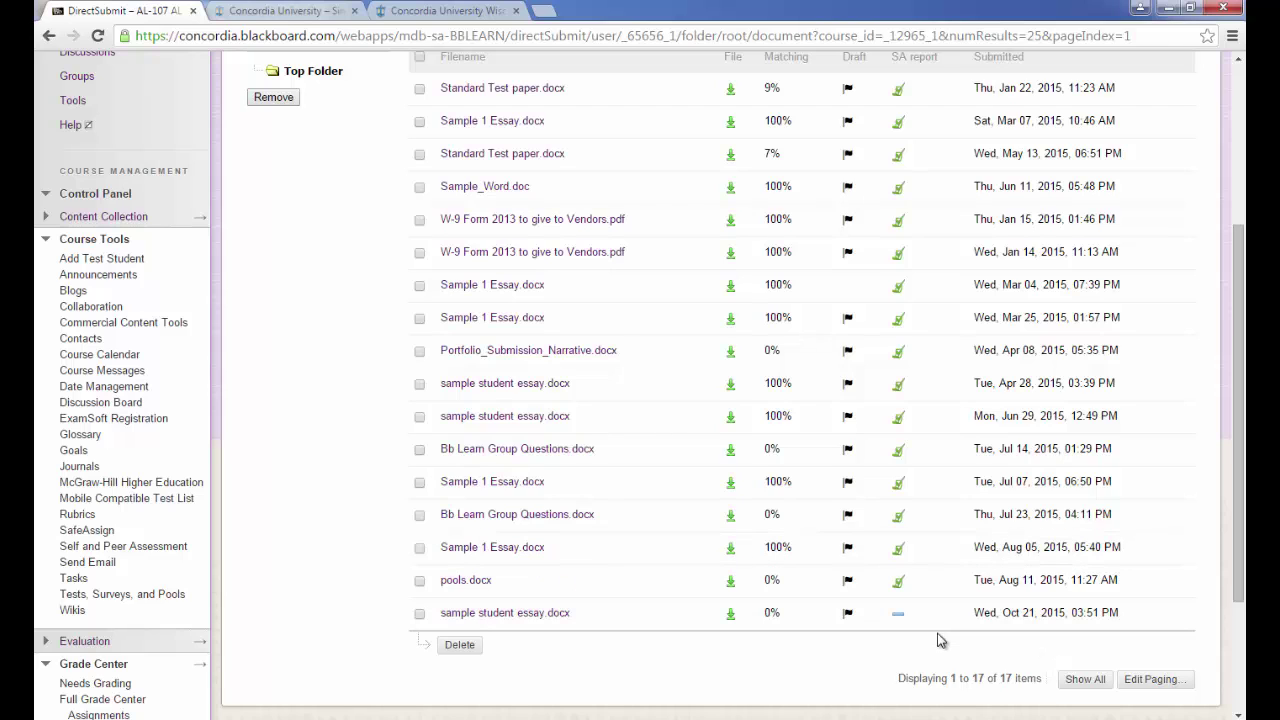
scroll(940, 640, up, 1)
Read through the 7% originality report for Standard Test paper.docx and close it
scroll(940, 640, up, 1)
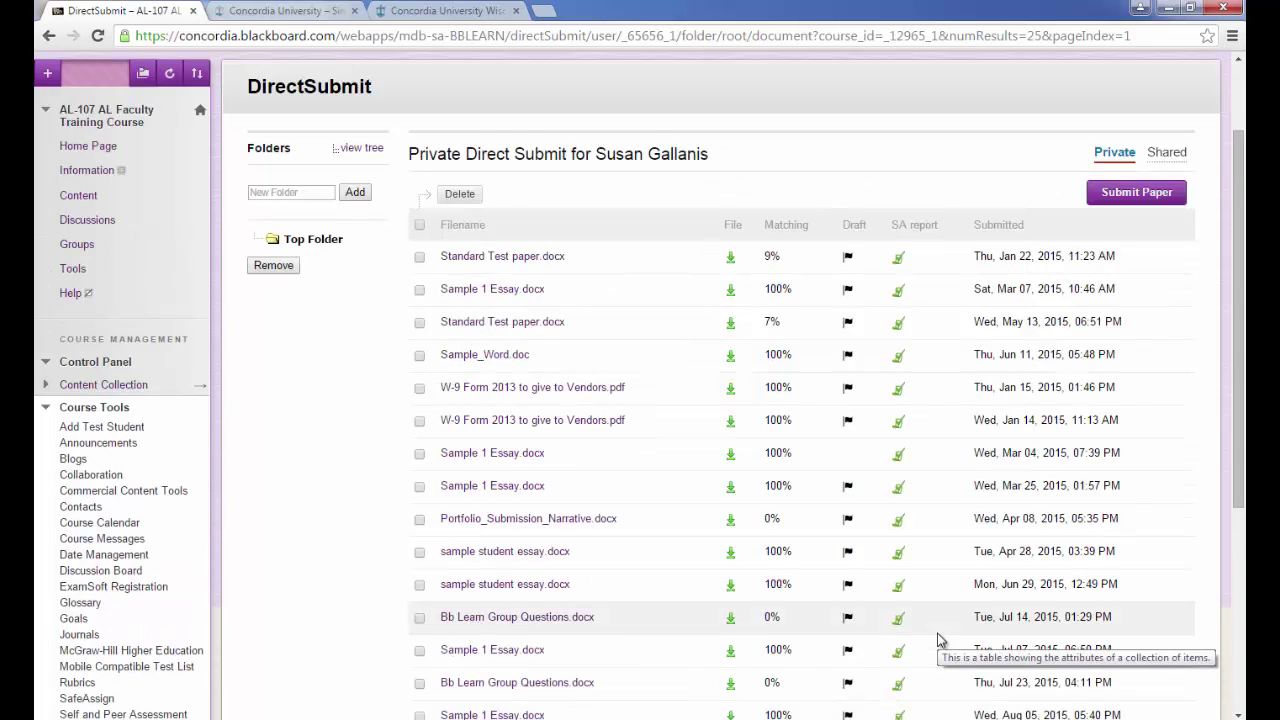
click(899, 327)
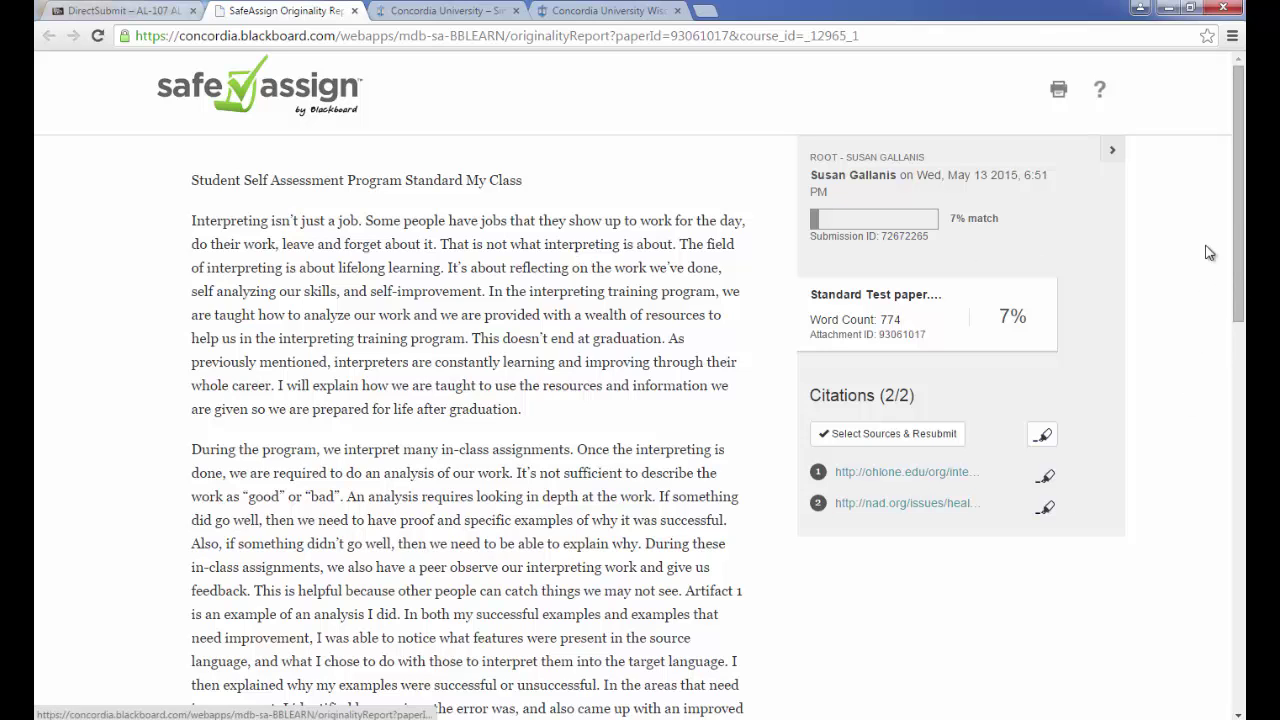
scroll(1243, 207, down, 1)
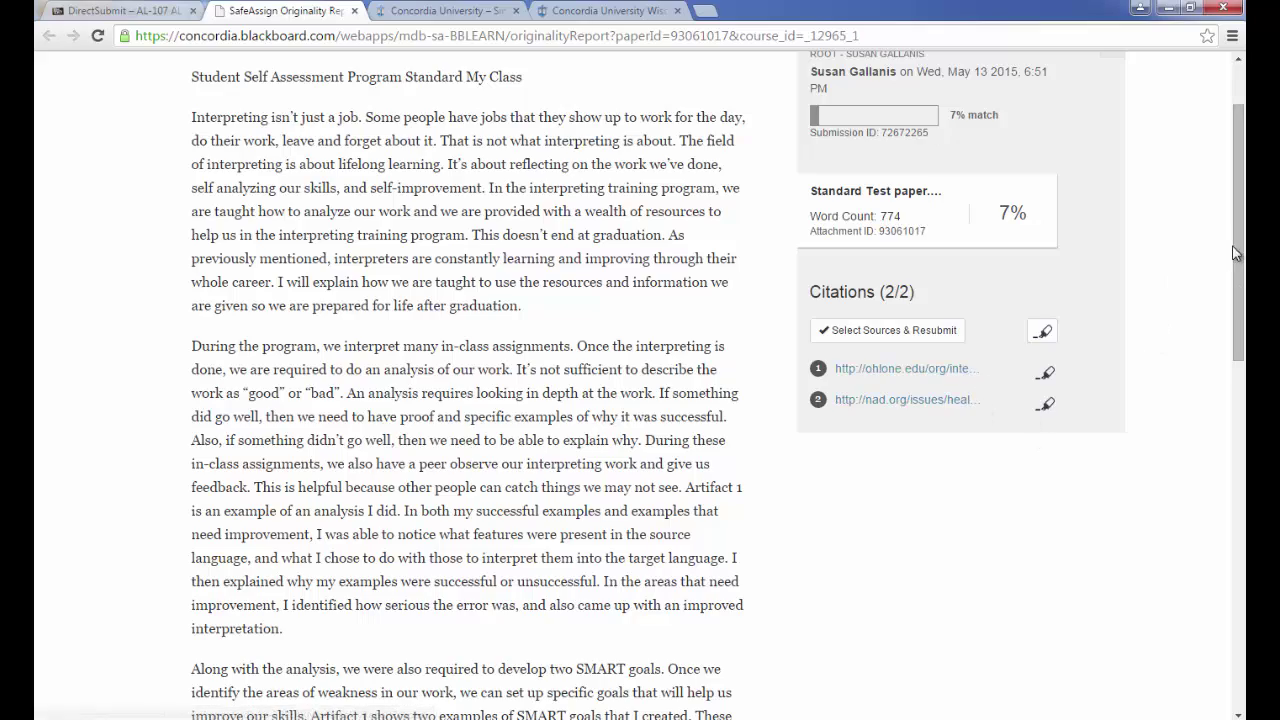
scroll(1235, 253, down, 2)
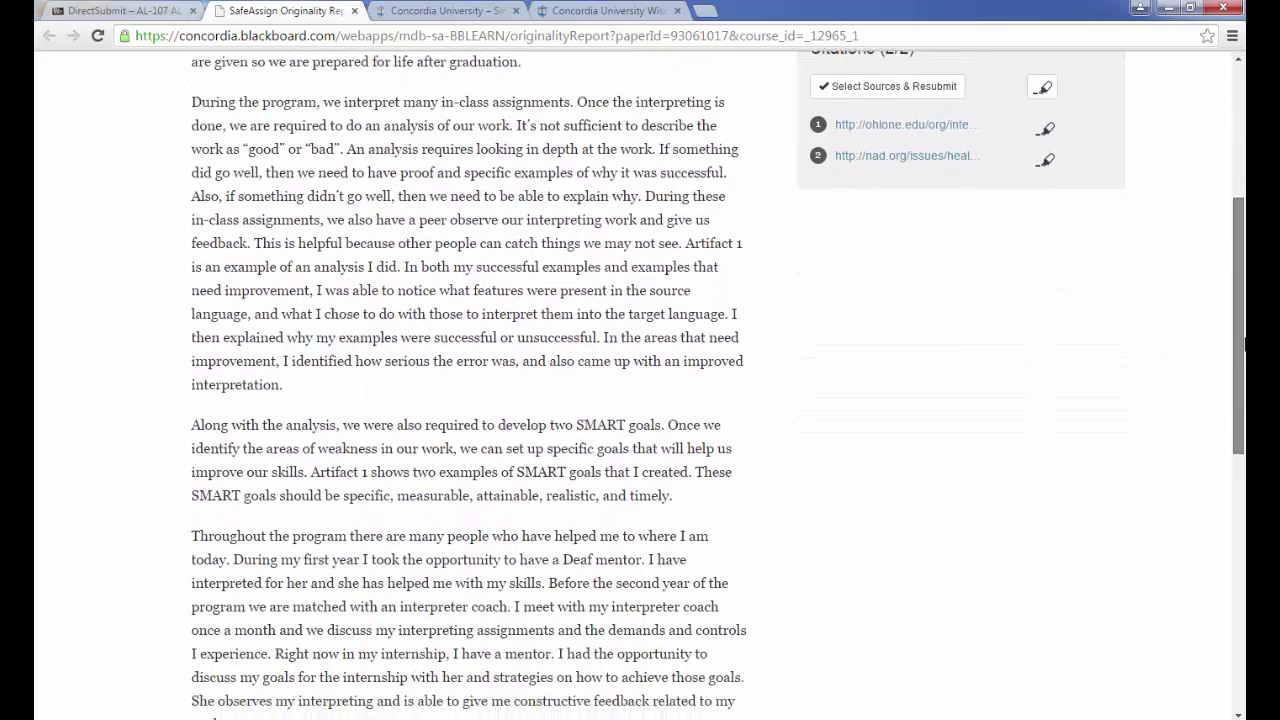
drag(1244, 345, 1244, 510)
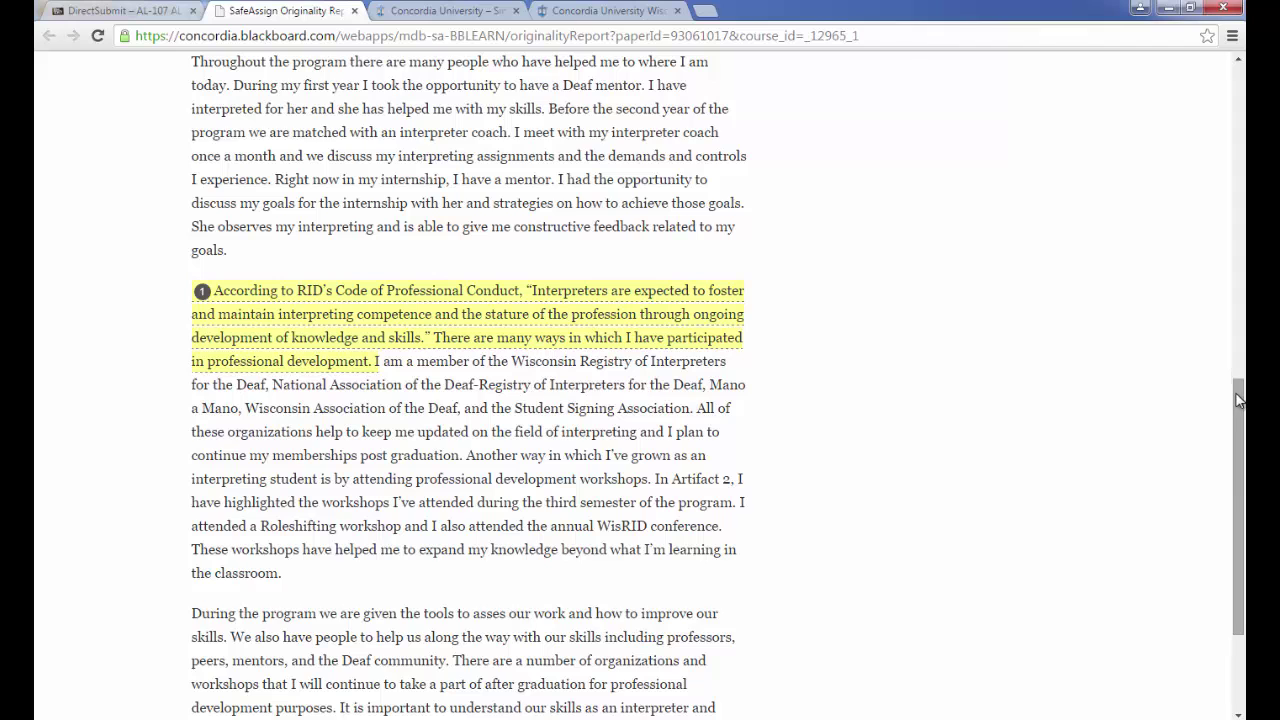
drag(1240, 400, 1243, 507)
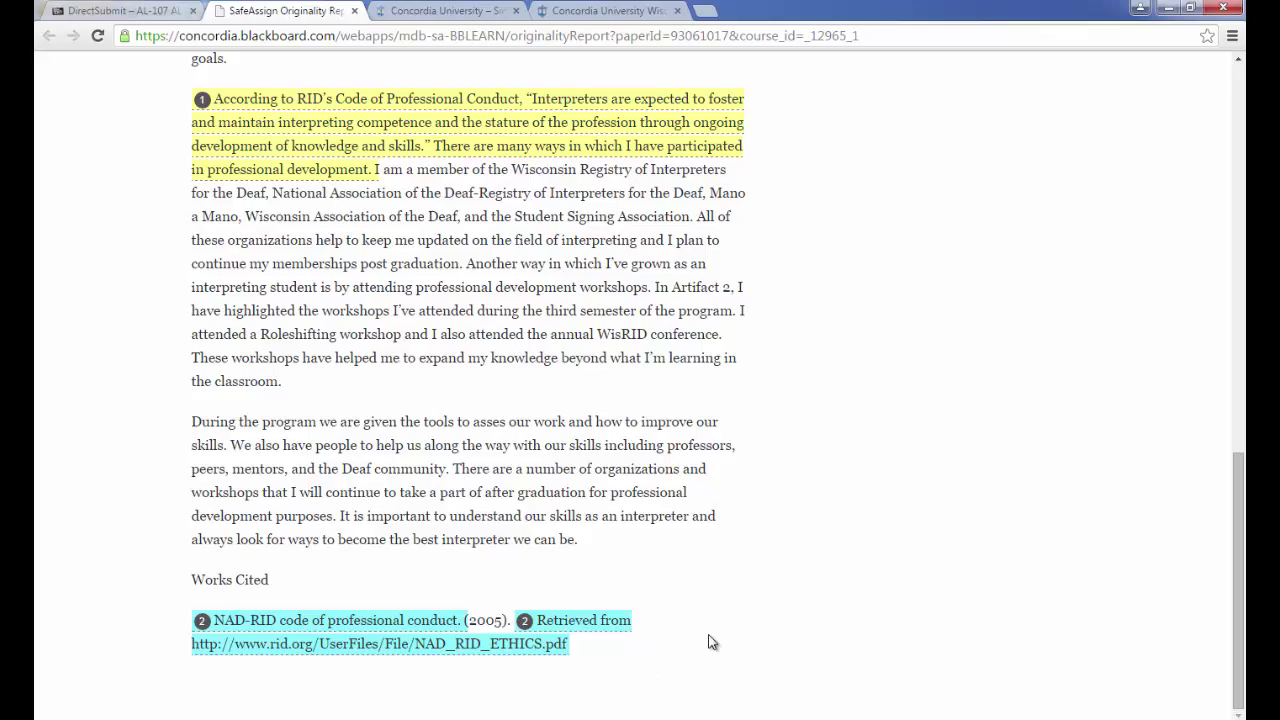
scroll(769, 627, up, 12)
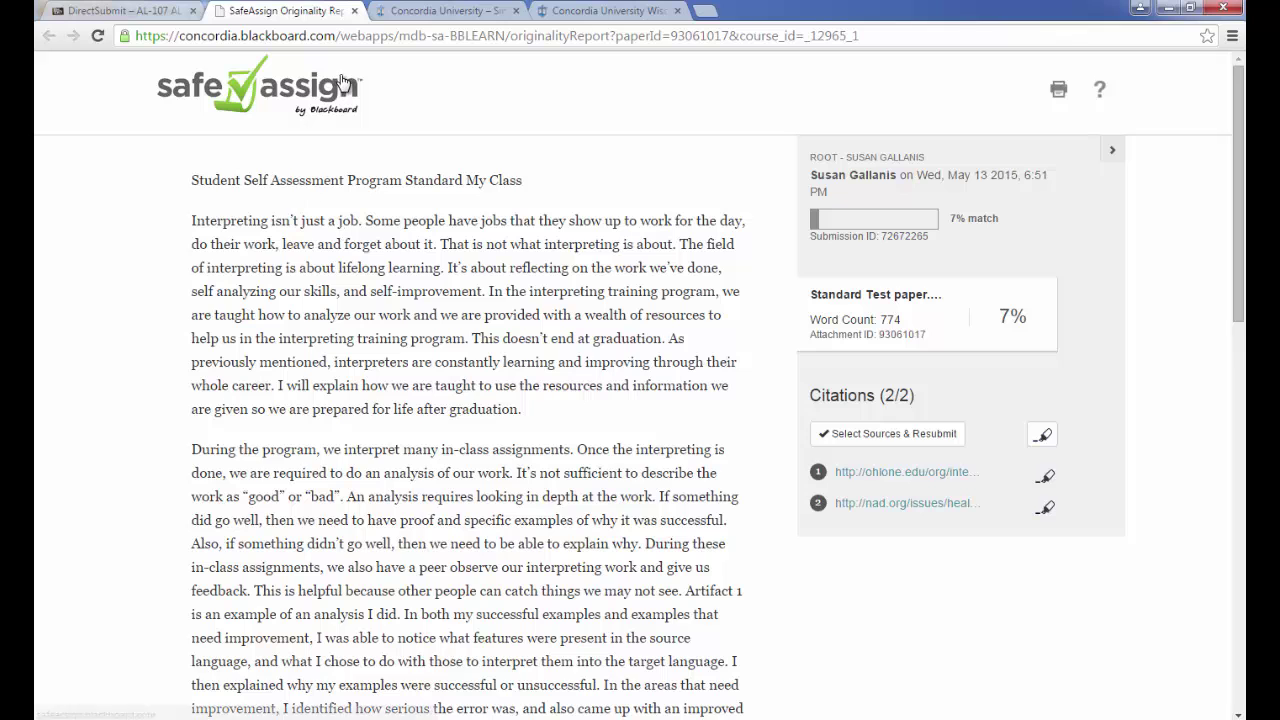
click(354, 10)
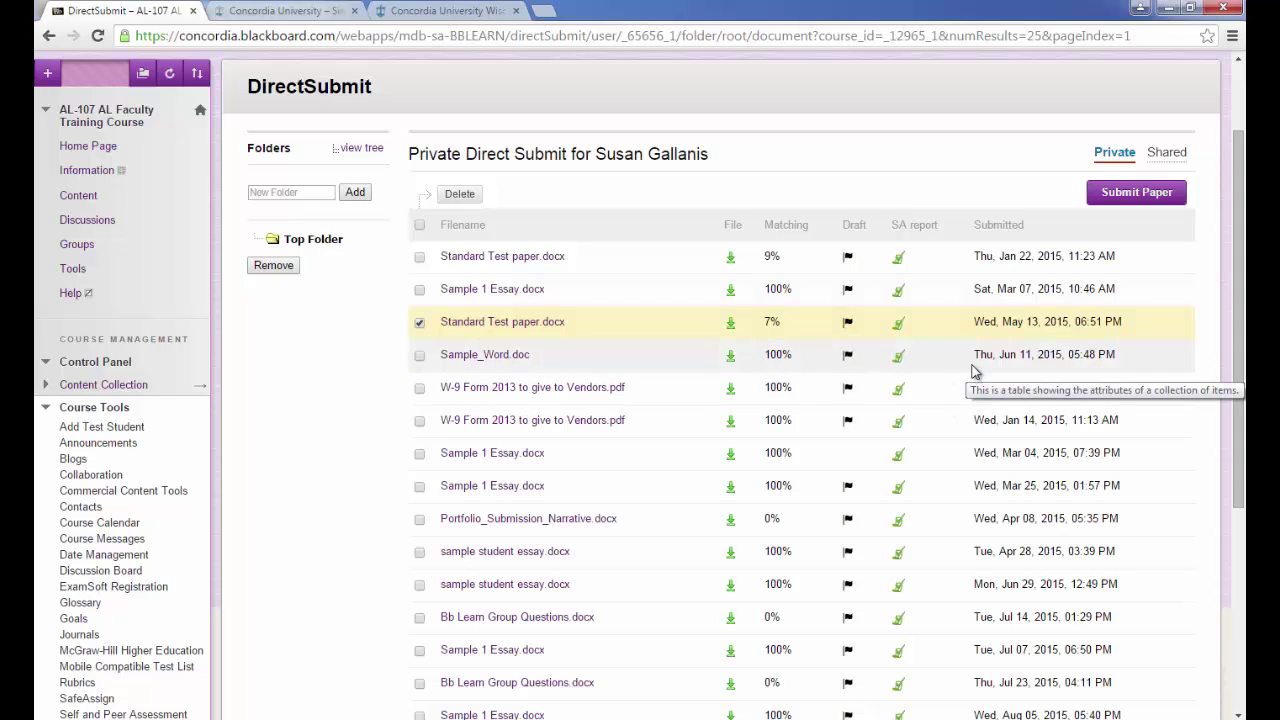
Reopen the 7% Standard Test paper report briefly, close it again, and return to the Home Page
click(898, 322)
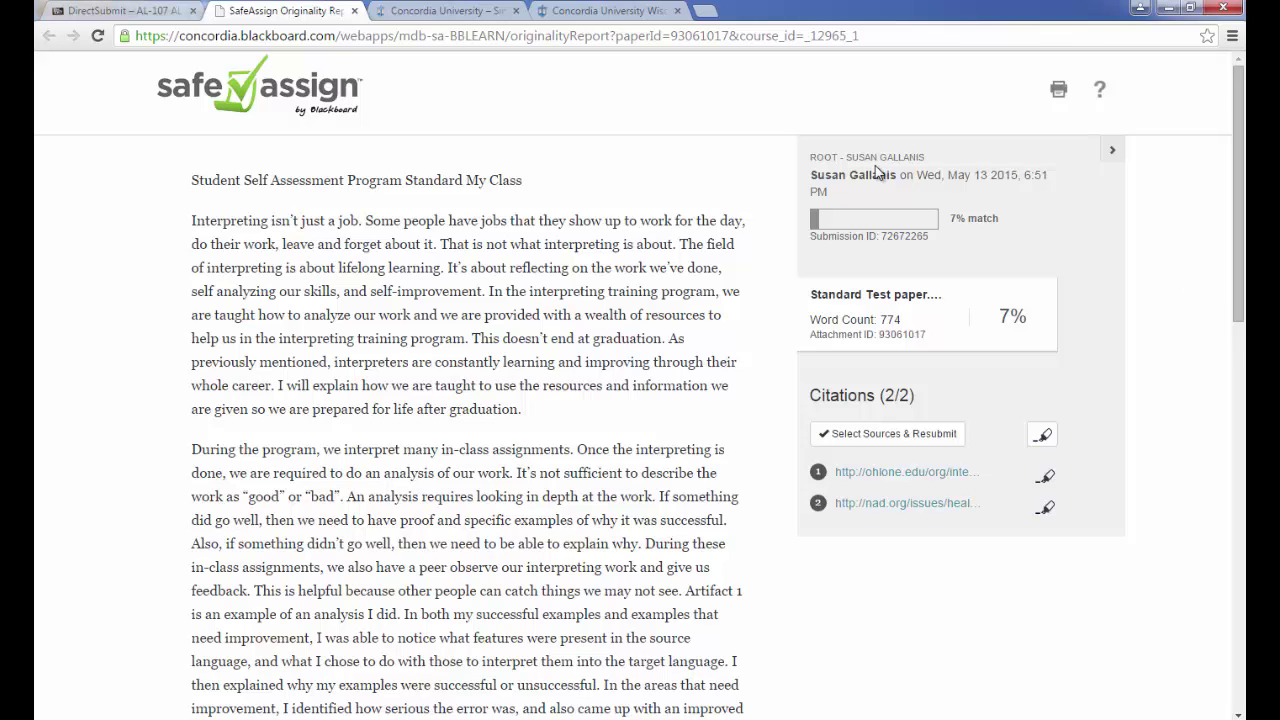
click(356, 10)
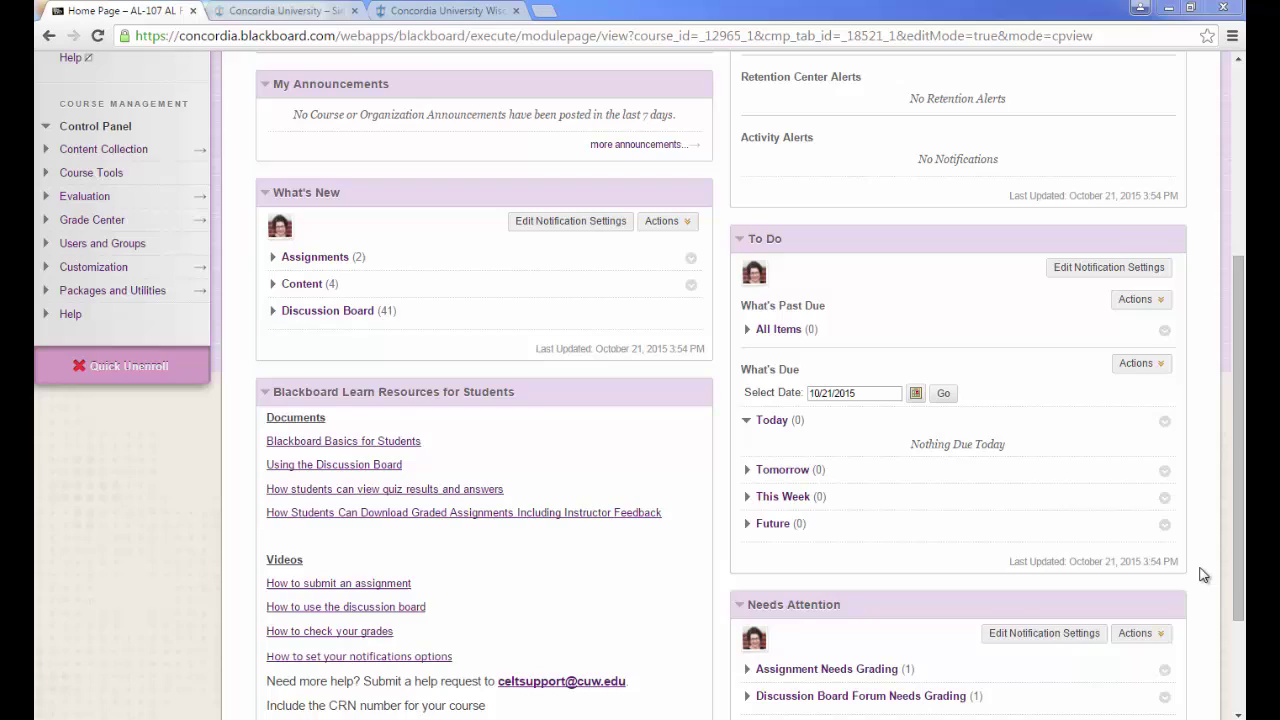
scroll(1243, 395, up, 5)
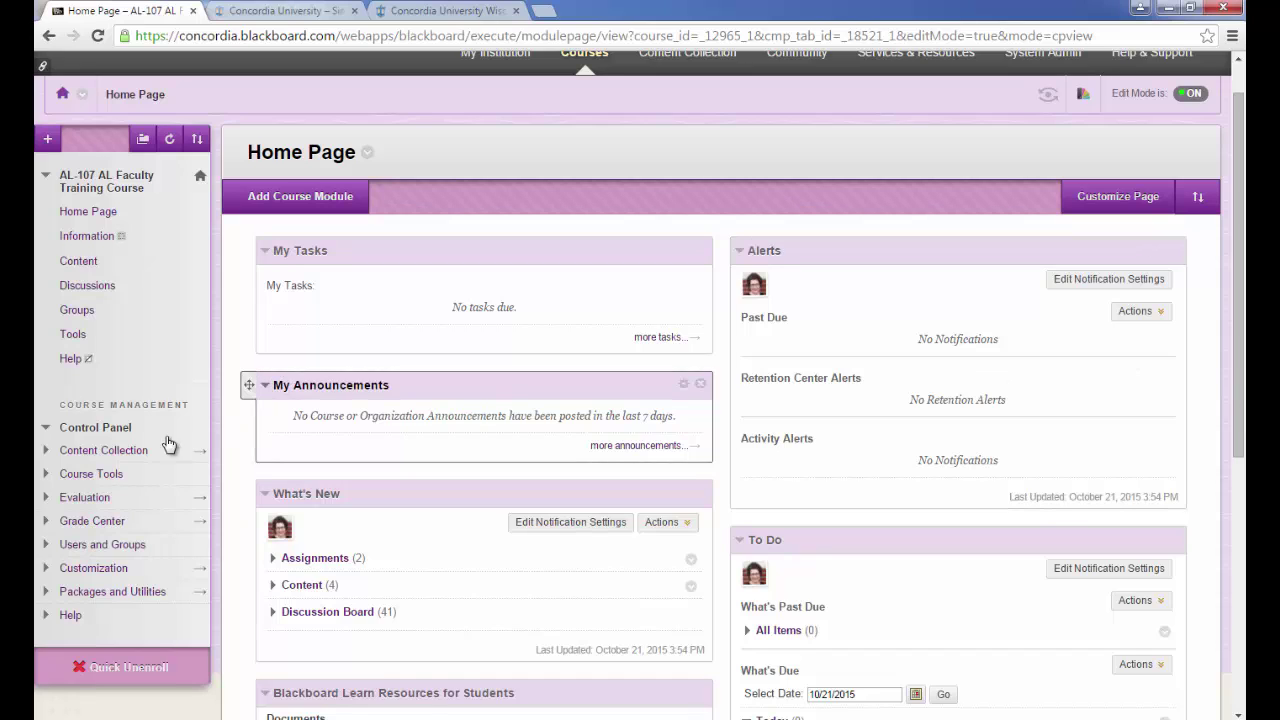
Expand Course Tools in the Control Panel and open Send Email
click(108, 478)
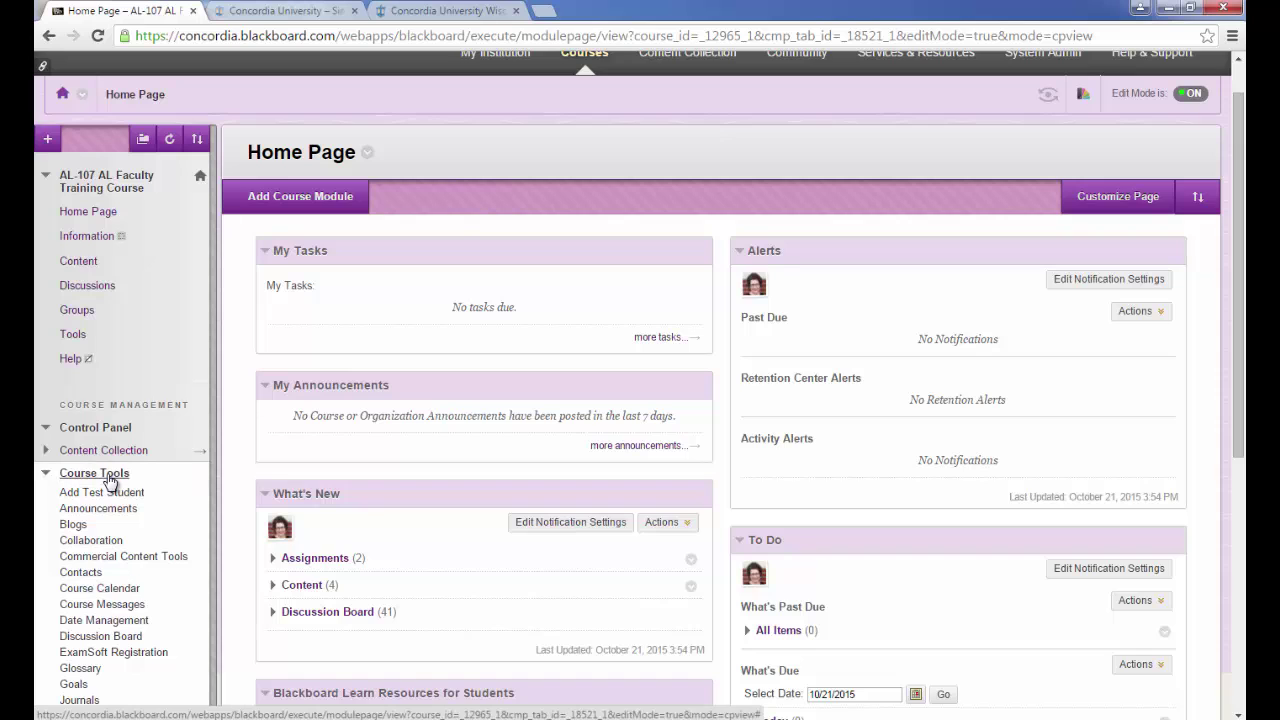
scroll(110, 482, down, 3)
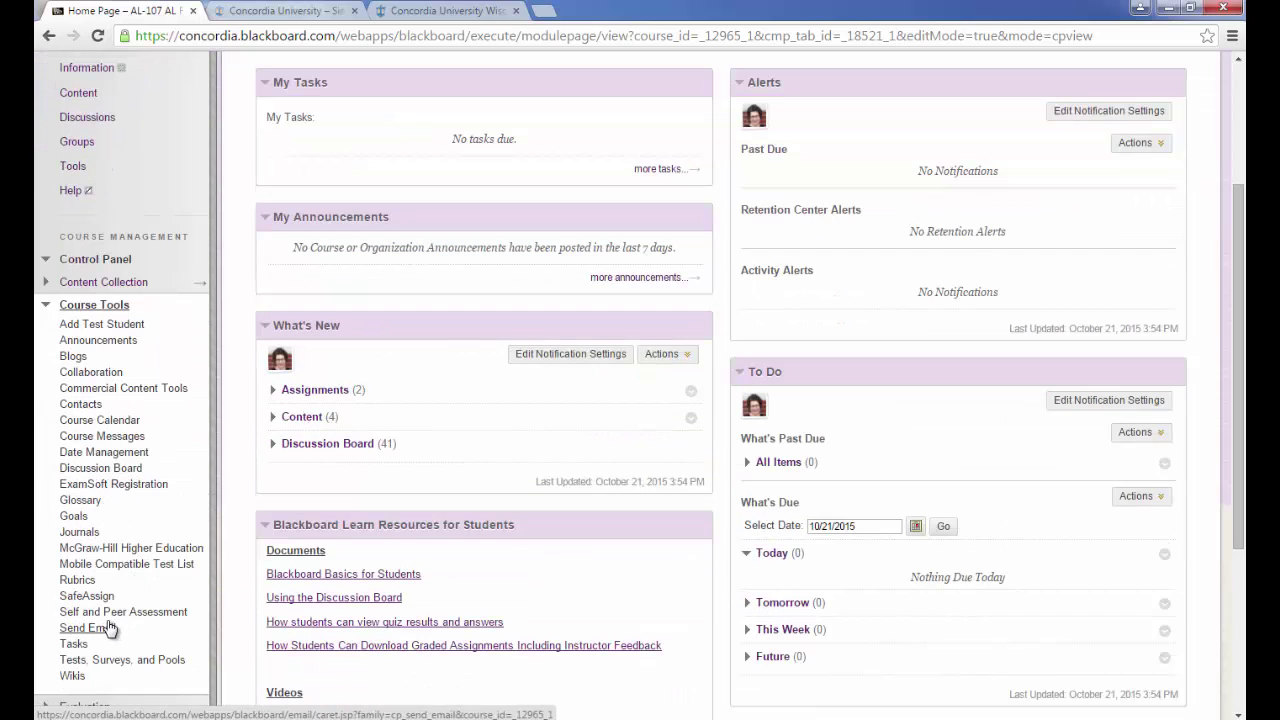
click(87, 628)
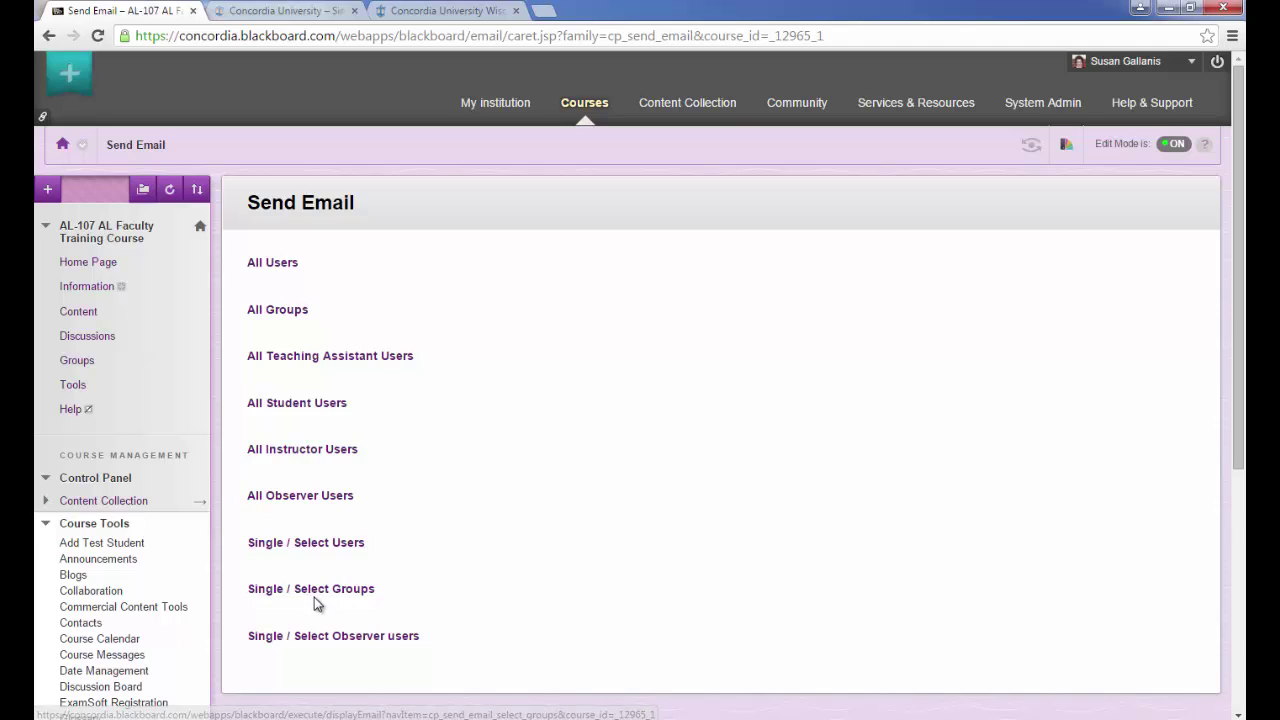
Address an email to All Student Users with the subject 'Class Today'
click(310, 413)
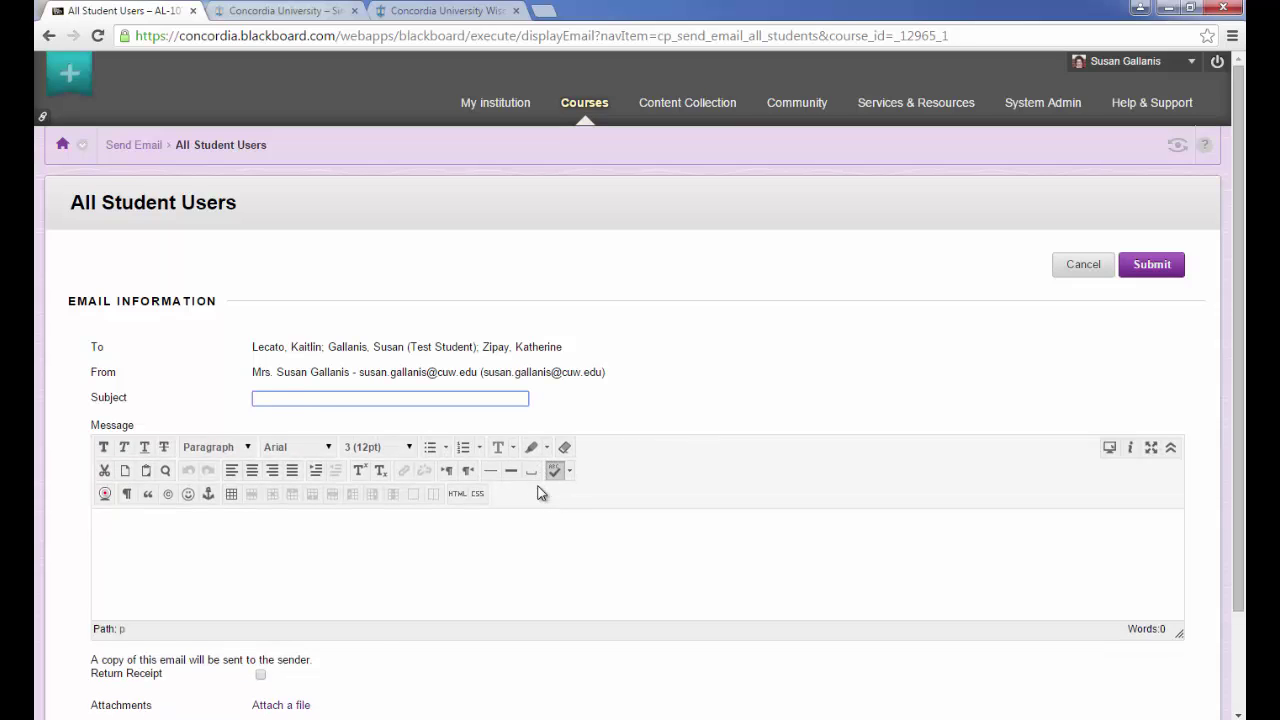
text(Class TOday)
key(BackSpace)
key(BackSpace)
key(BackSpace)
key(BackSpace)
text(joday)
key(BackSpace)
key(BackSpace)
key(BackSpace)
key(BackSpace)
text(oday)
Fill the message body with two lines of placeholder text
click(320, 557)
text(sf)
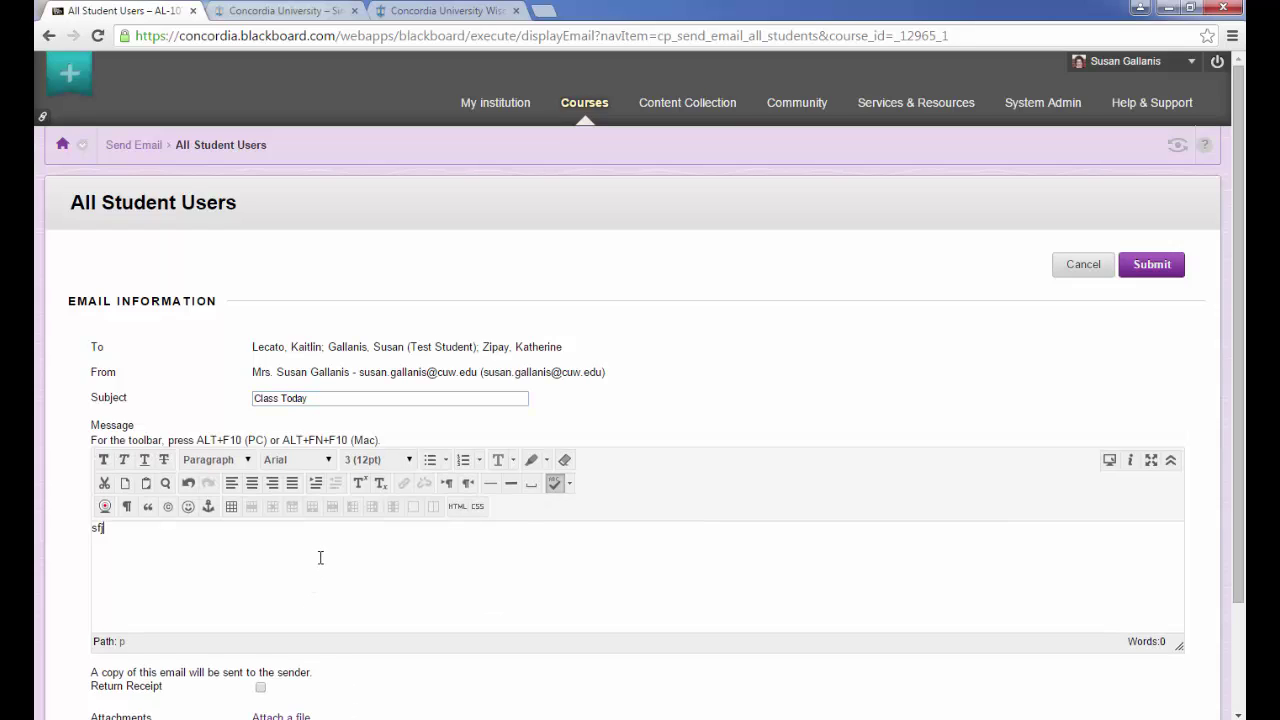
text(jfjlfjlfkja)
key(Return)
text(jsflkjlkjfkjfksldfj)
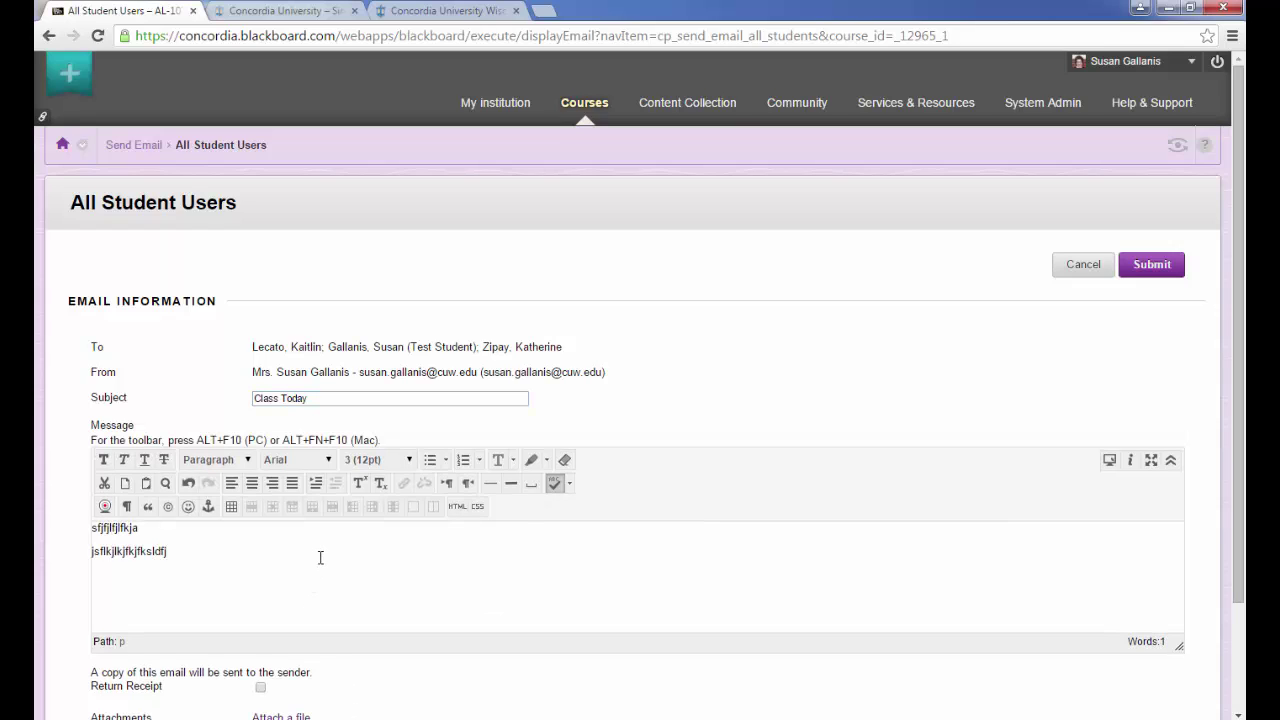
scroll(320, 557, down, 2)
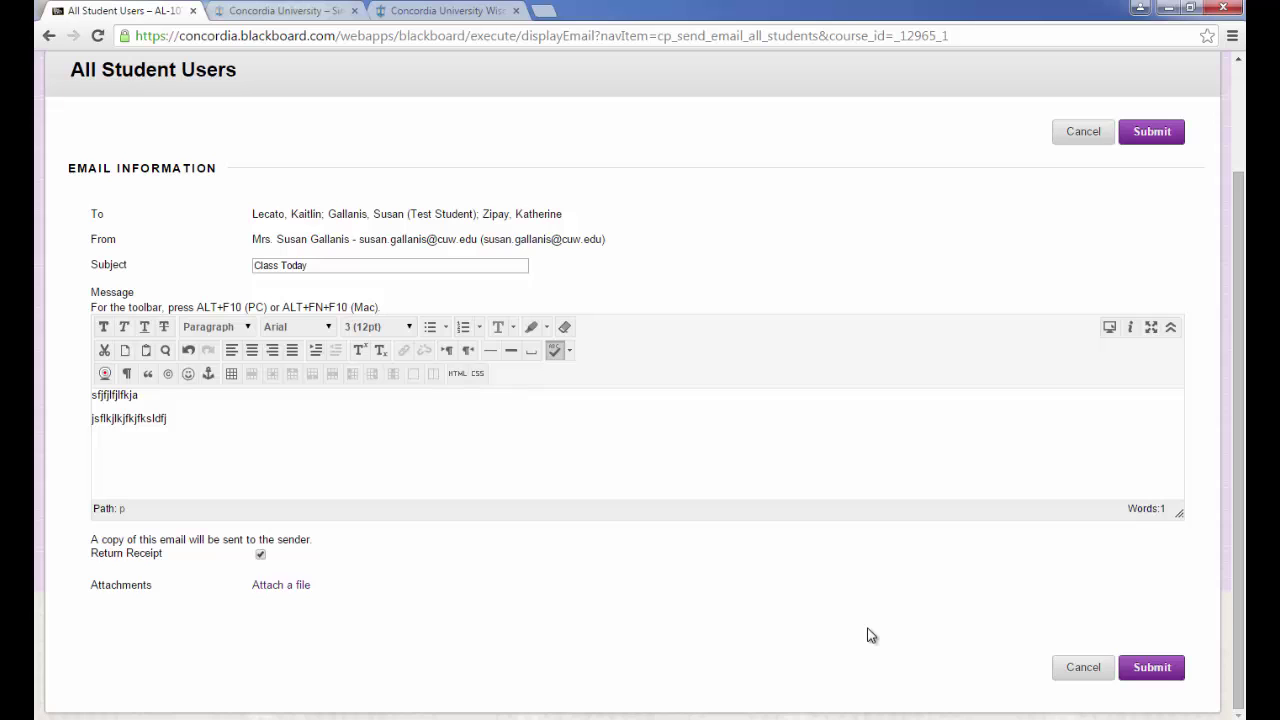
Cancel the Class Today email draft so it is never sent
click(1076, 670)
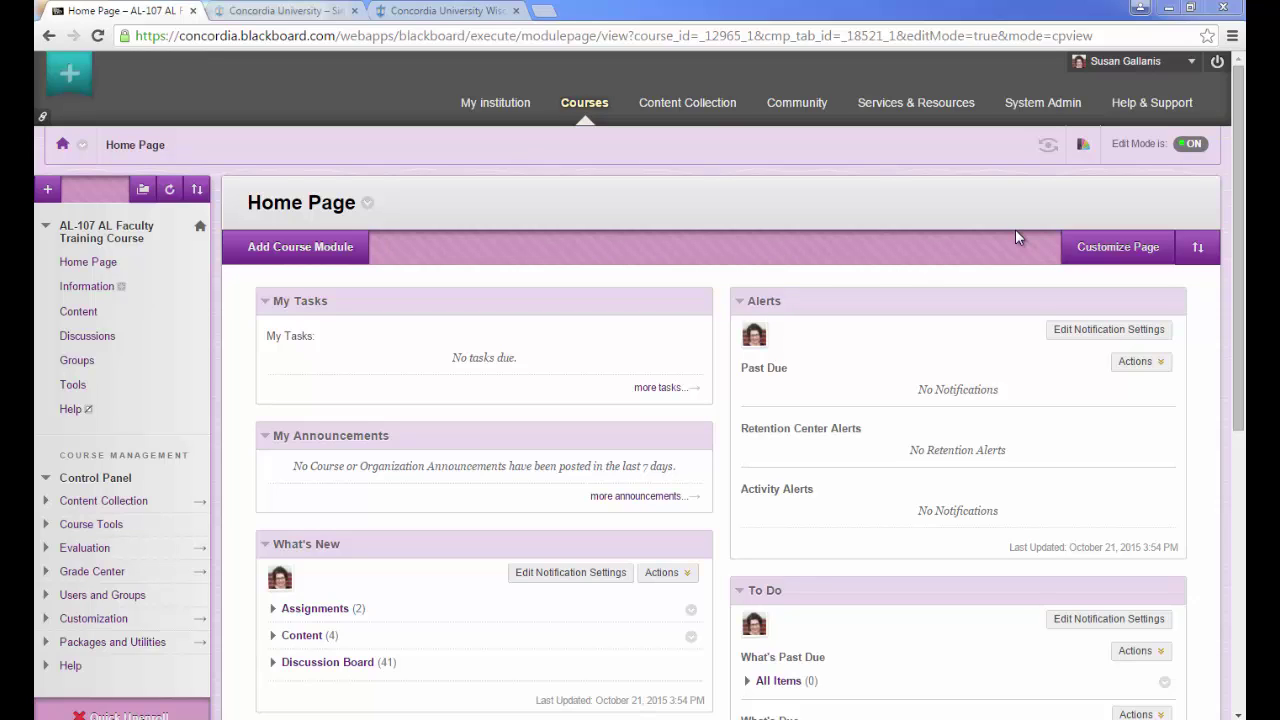
Go to Course Tools > Announcements and start a new announcement
click(100, 525)
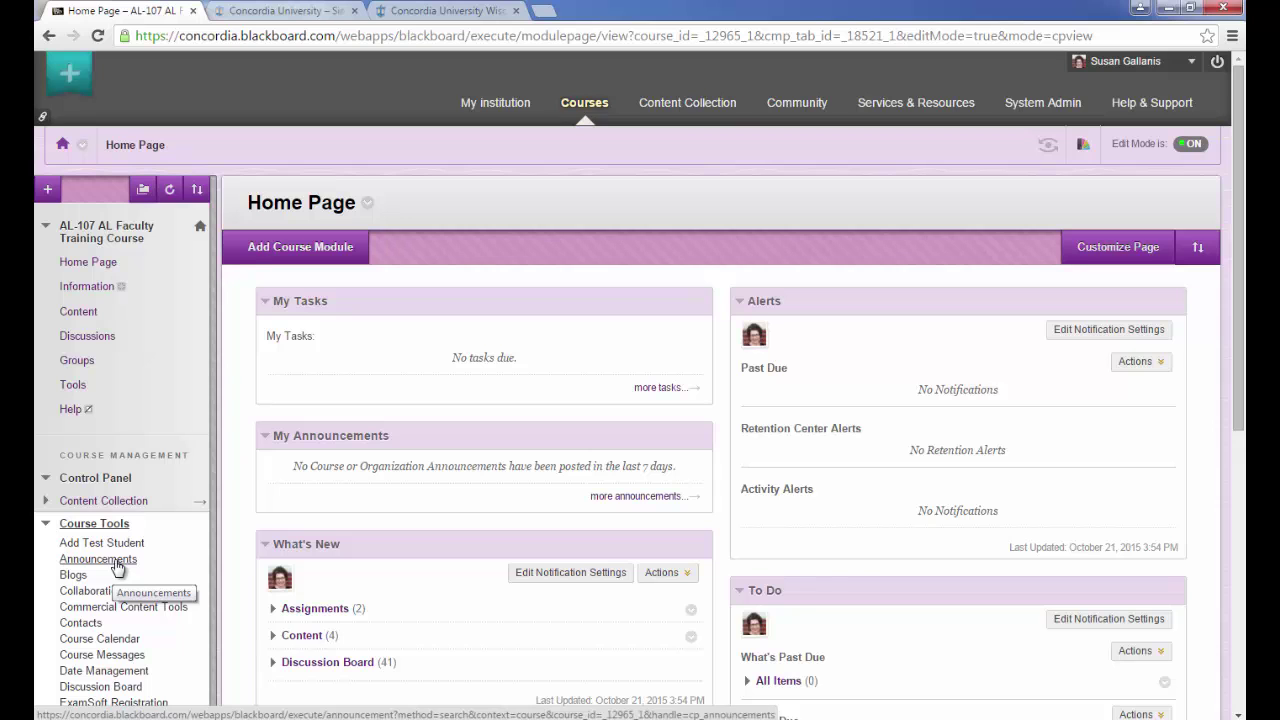
click(116, 563)
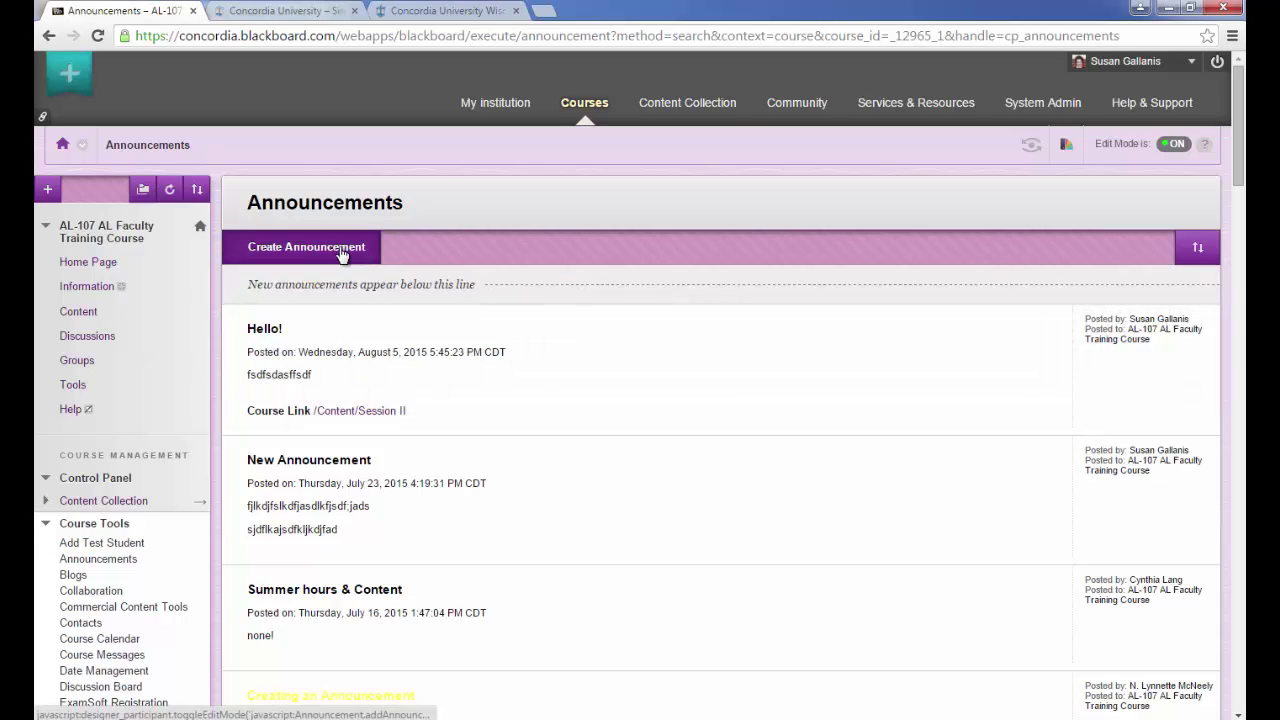
click(341, 256)
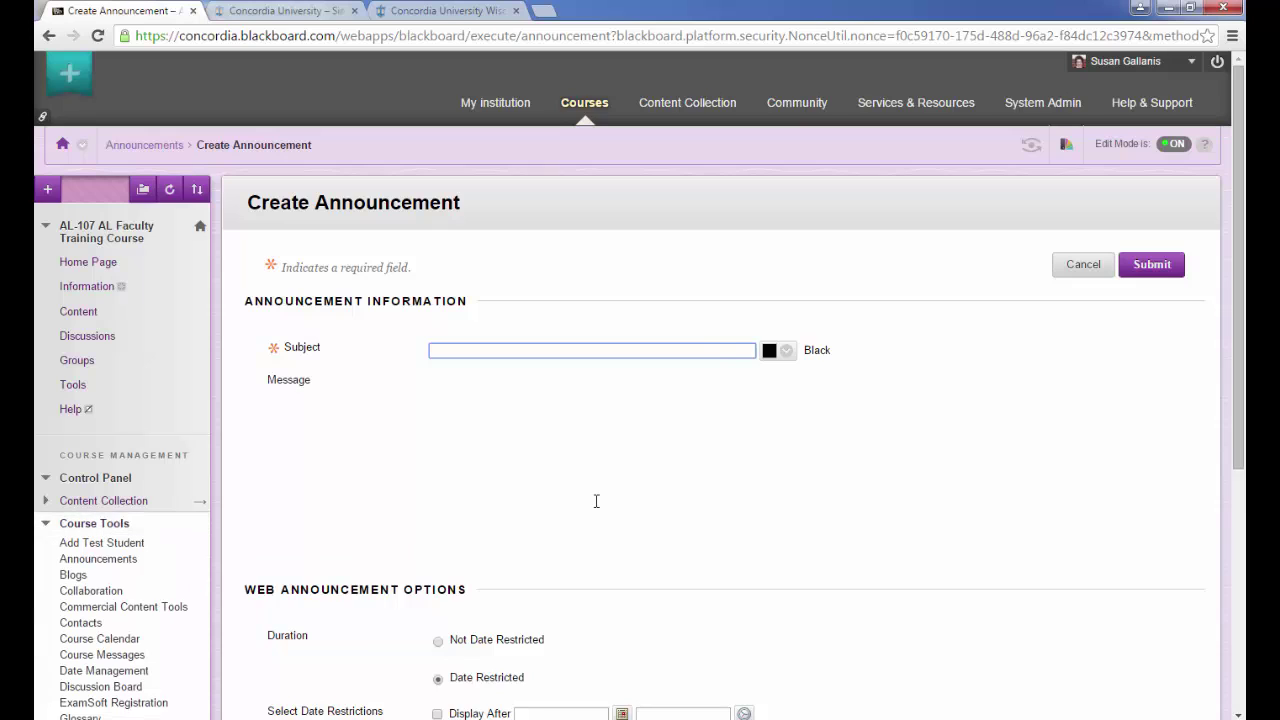
Enter subject 'Class Today' and two lines of placeholder message text
text(Class )
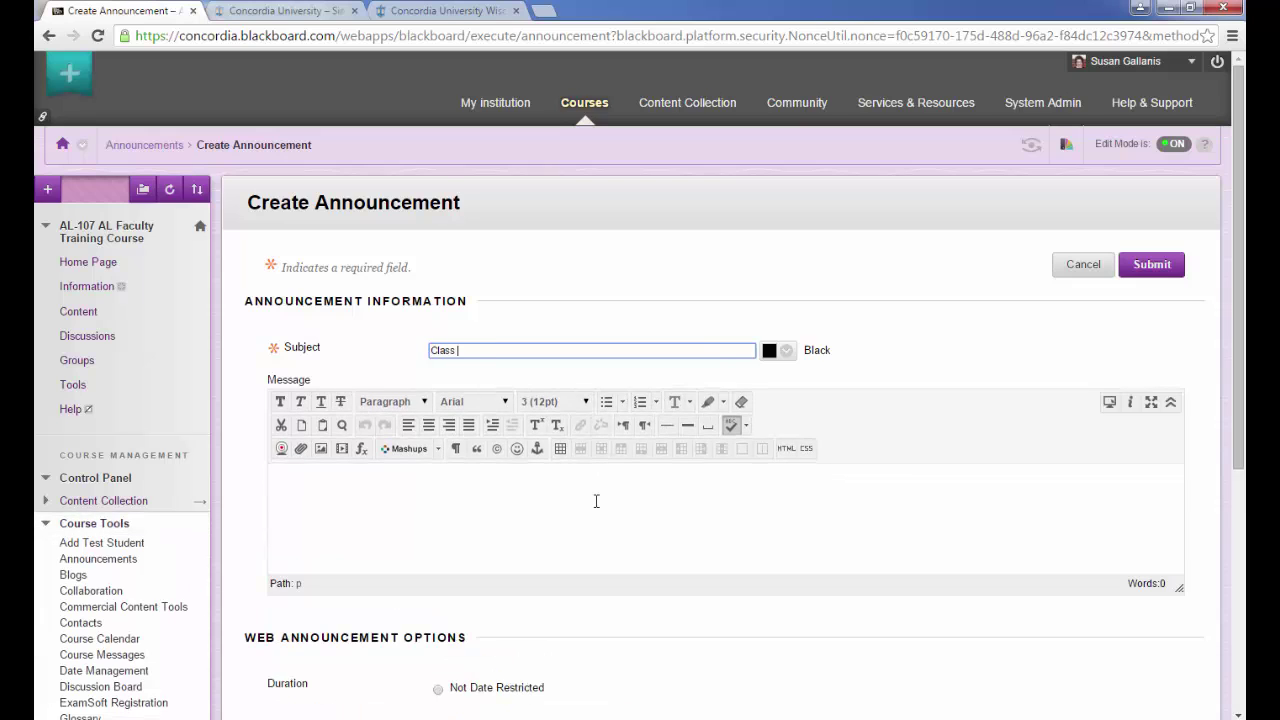
text(Today)
click(540, 511)
text(jskfjskfjfljasf)
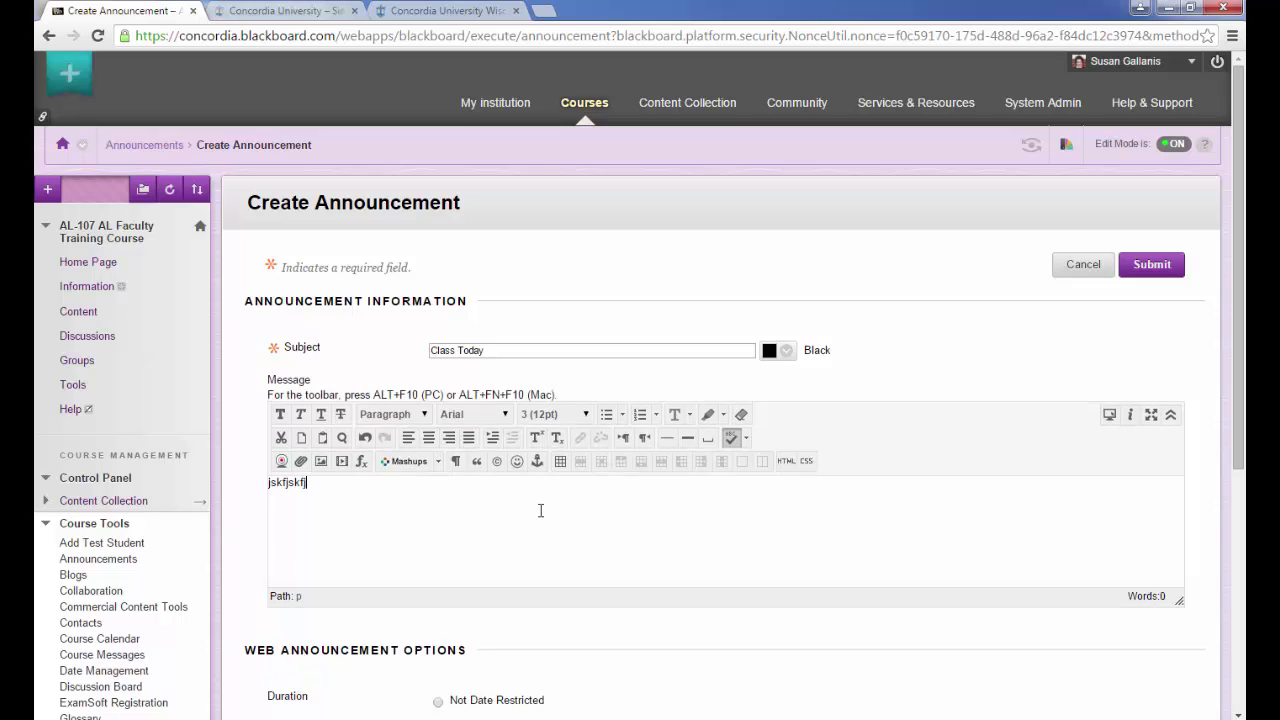
key(Return)
text(sjfkljflkjfjflkdsfja)
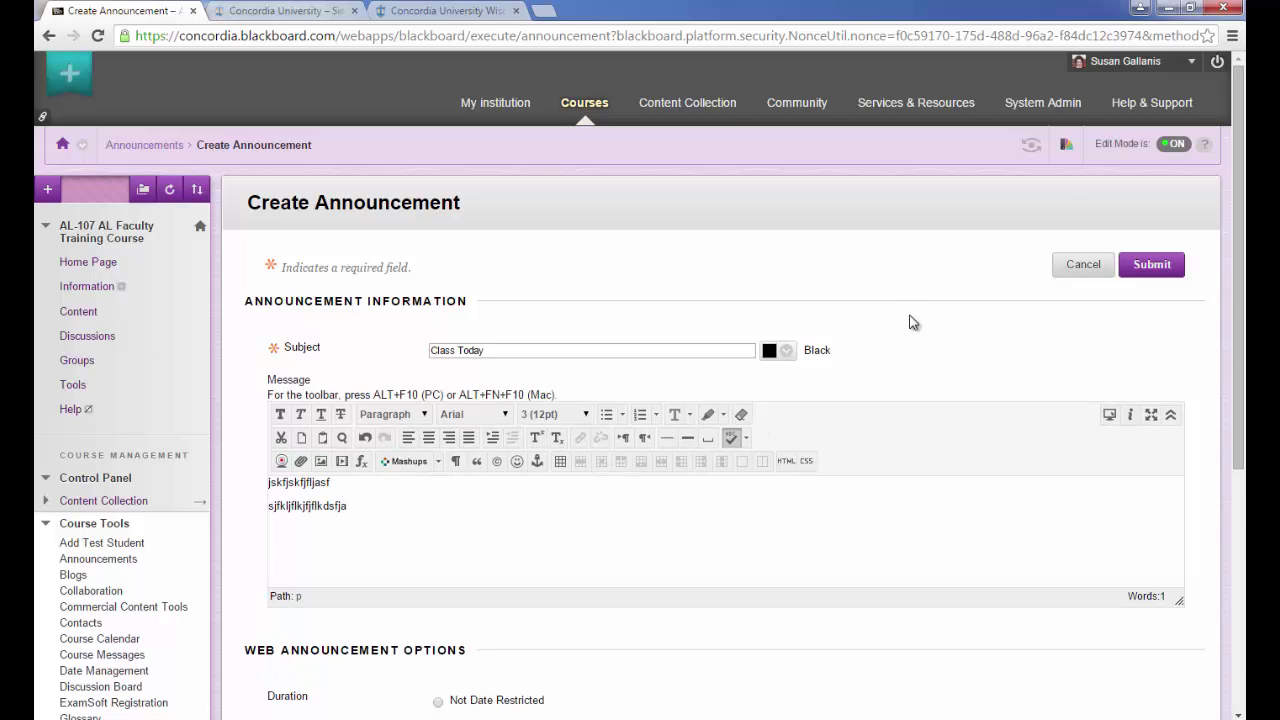
scroll(583, 549, down, 3)
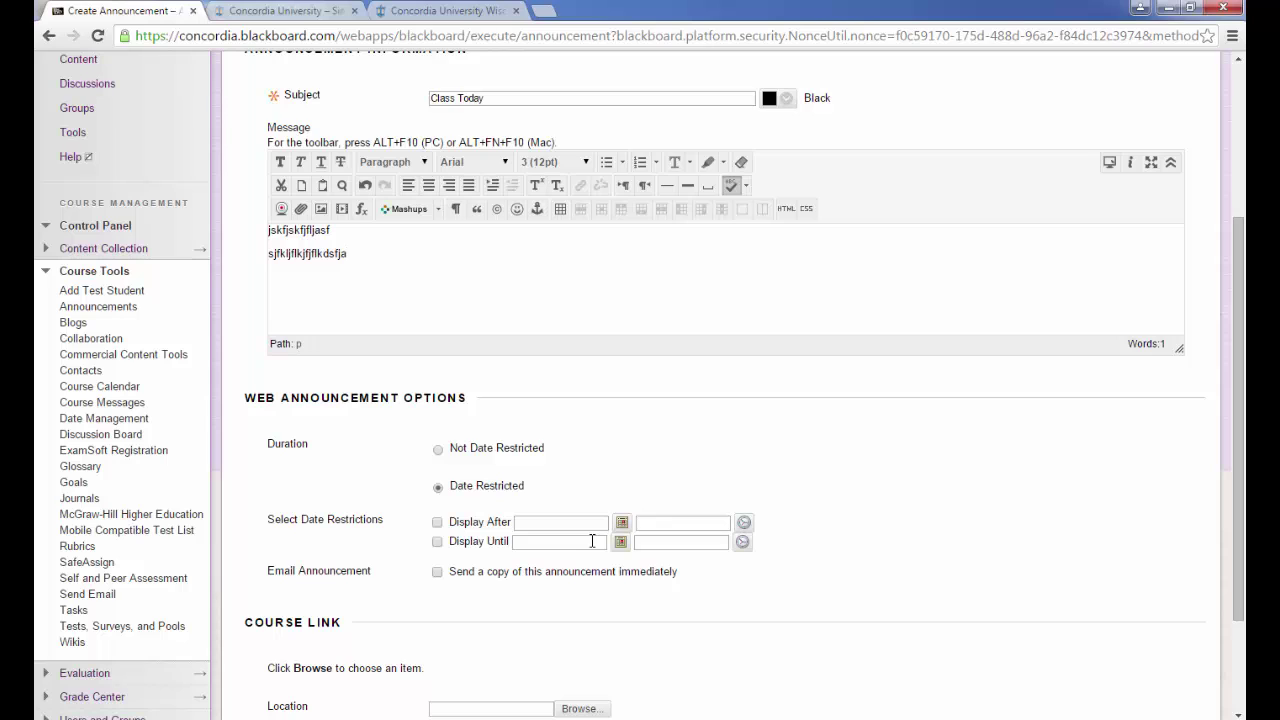
Clear the Display After and Display Until dates and set Duration to Not Date Restricted
click(437, 522)
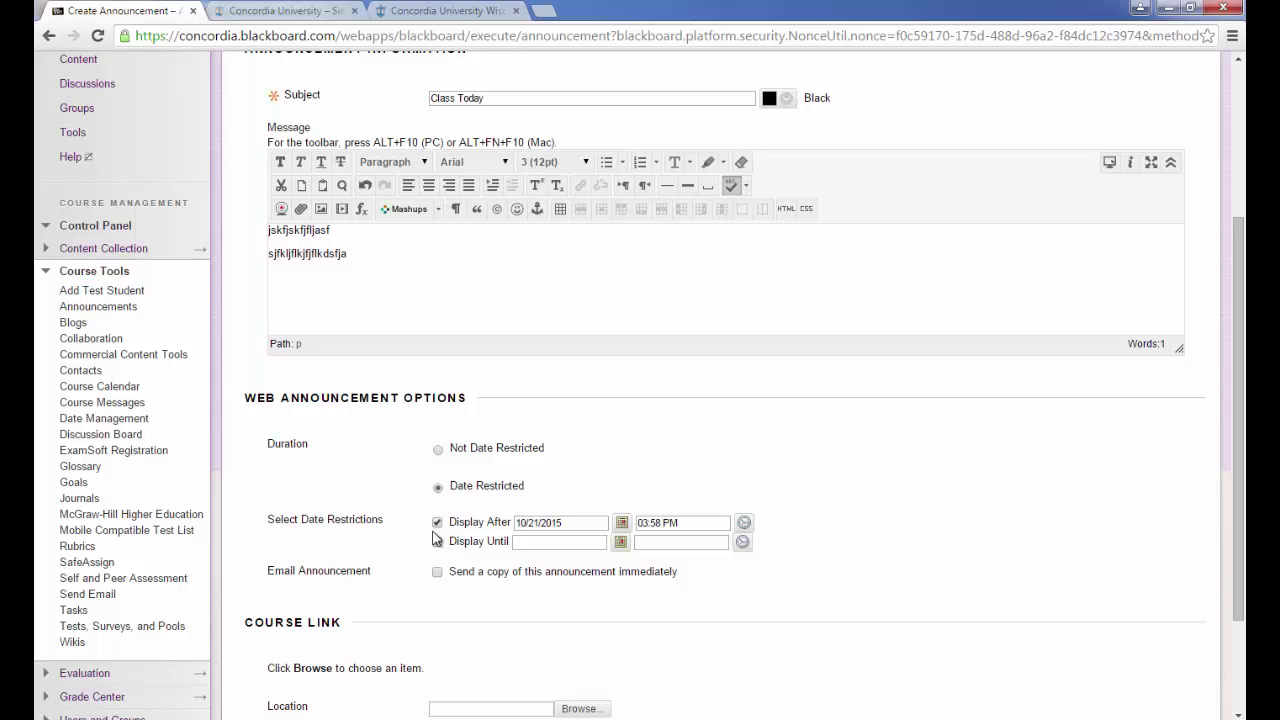
click(437, 542)
click(437, 543)
click(437, 523)
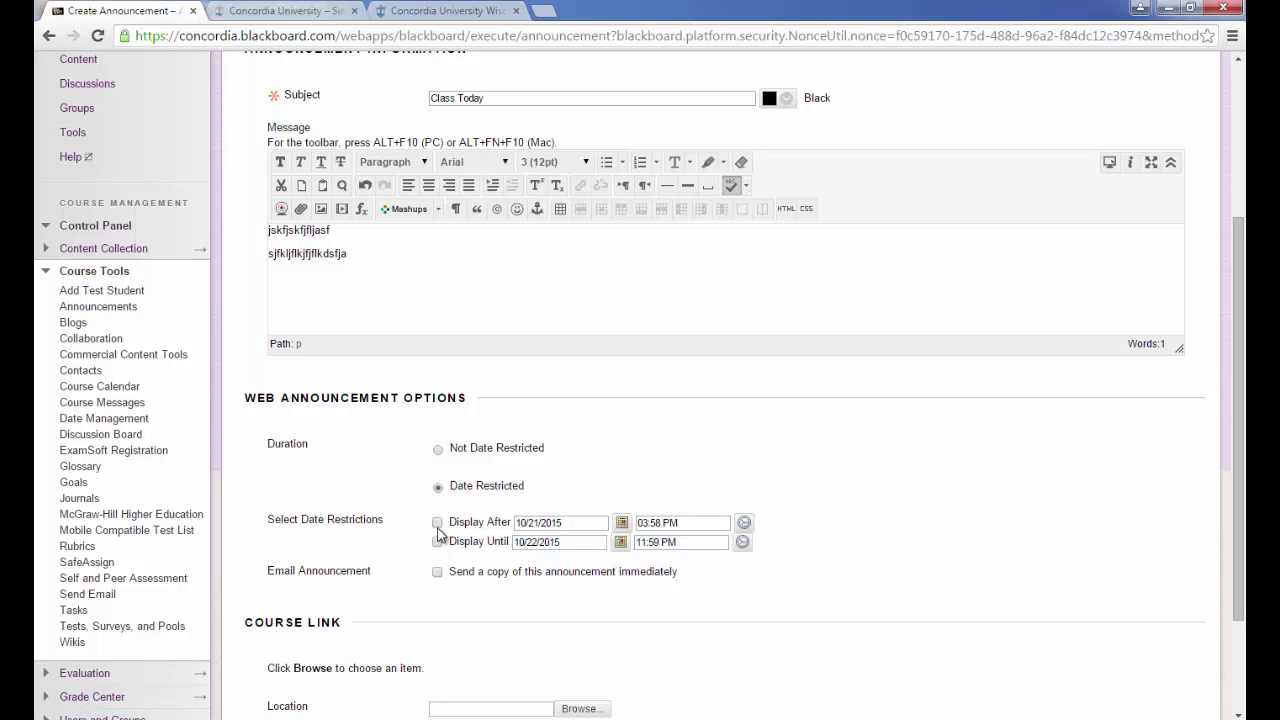
click(438, 451)
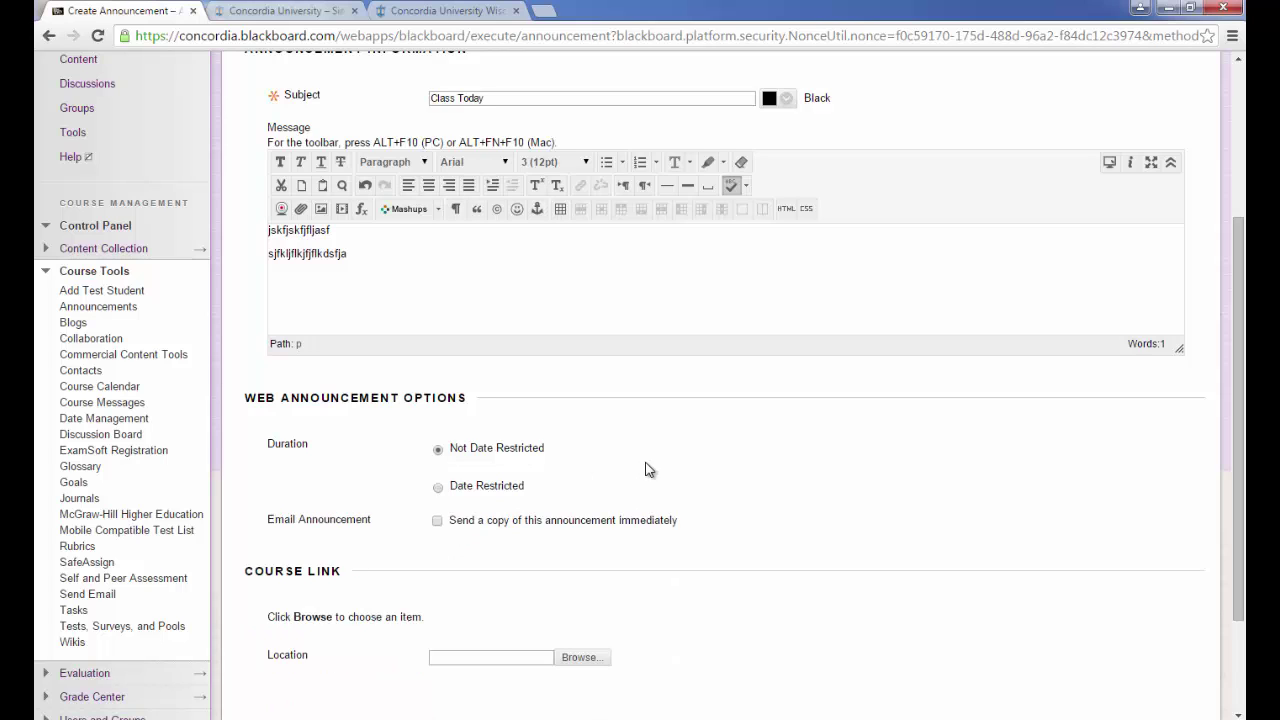
scroll(670, 465, down, 2)
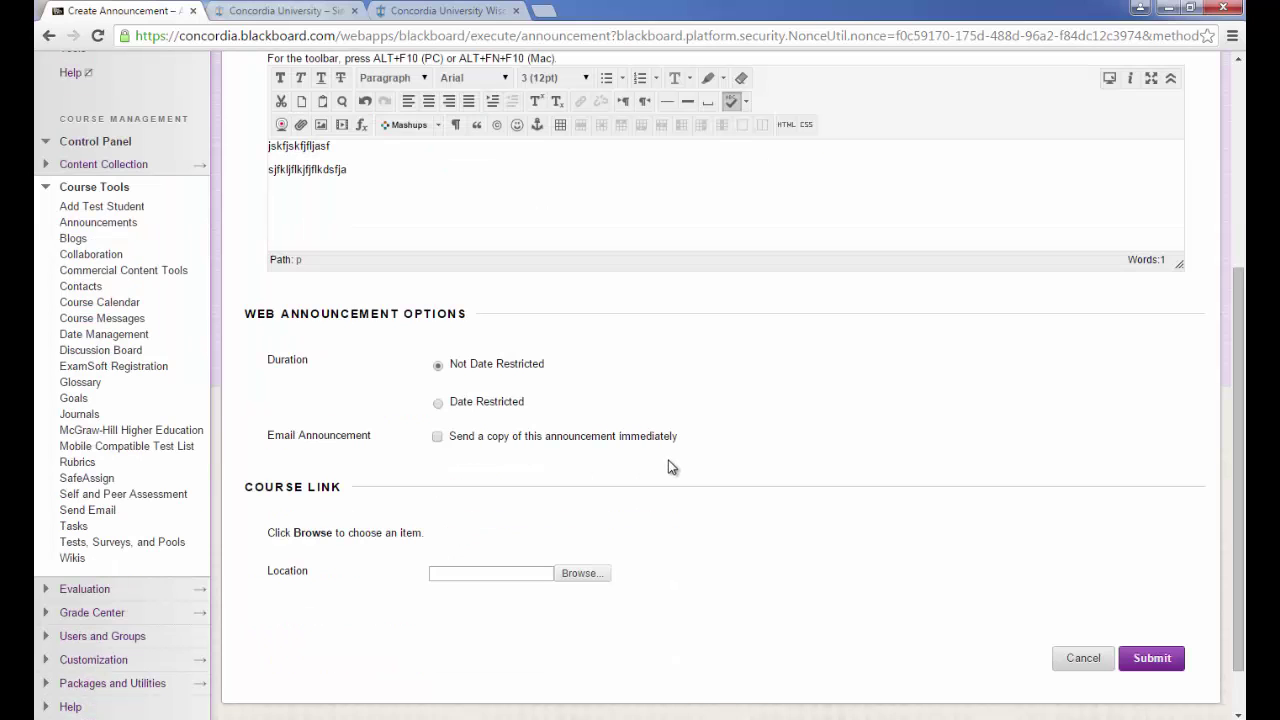
Email a copy immediately, link the announcement to Session I, and submit it
click(438, 437)
click(580, 573)
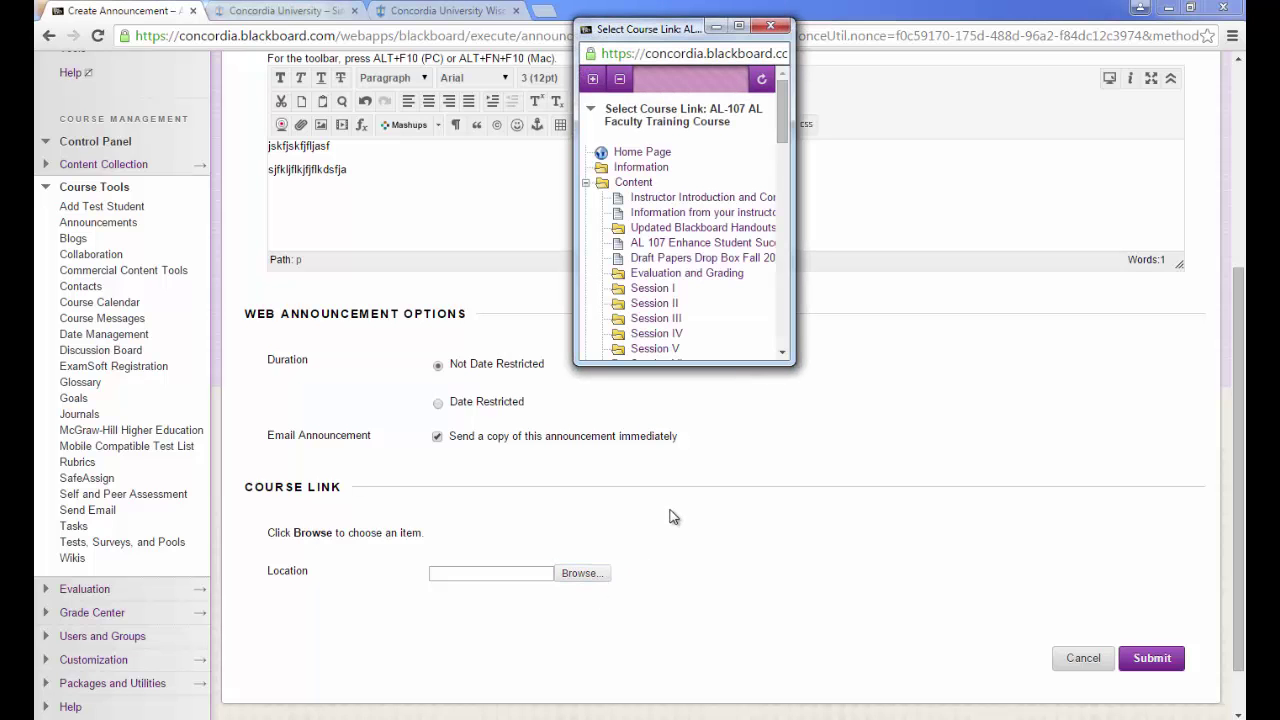
drag(795, 360, 887, 495)
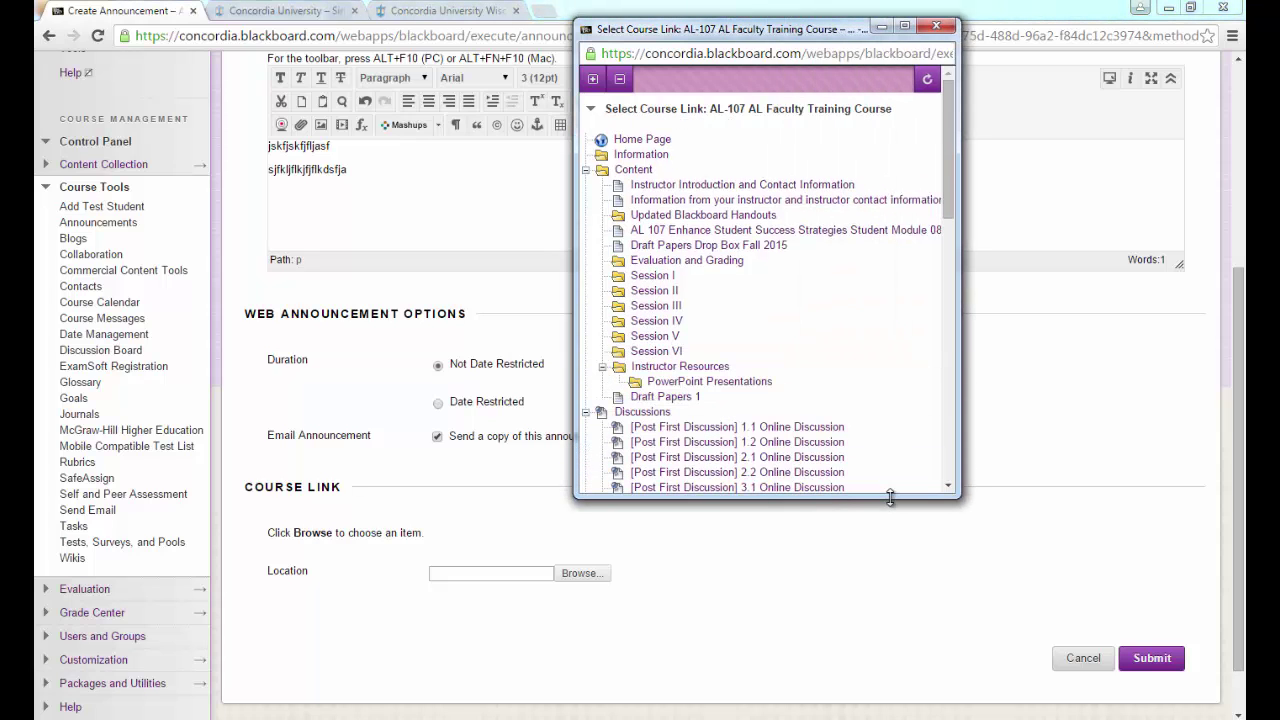
click(650, 280)
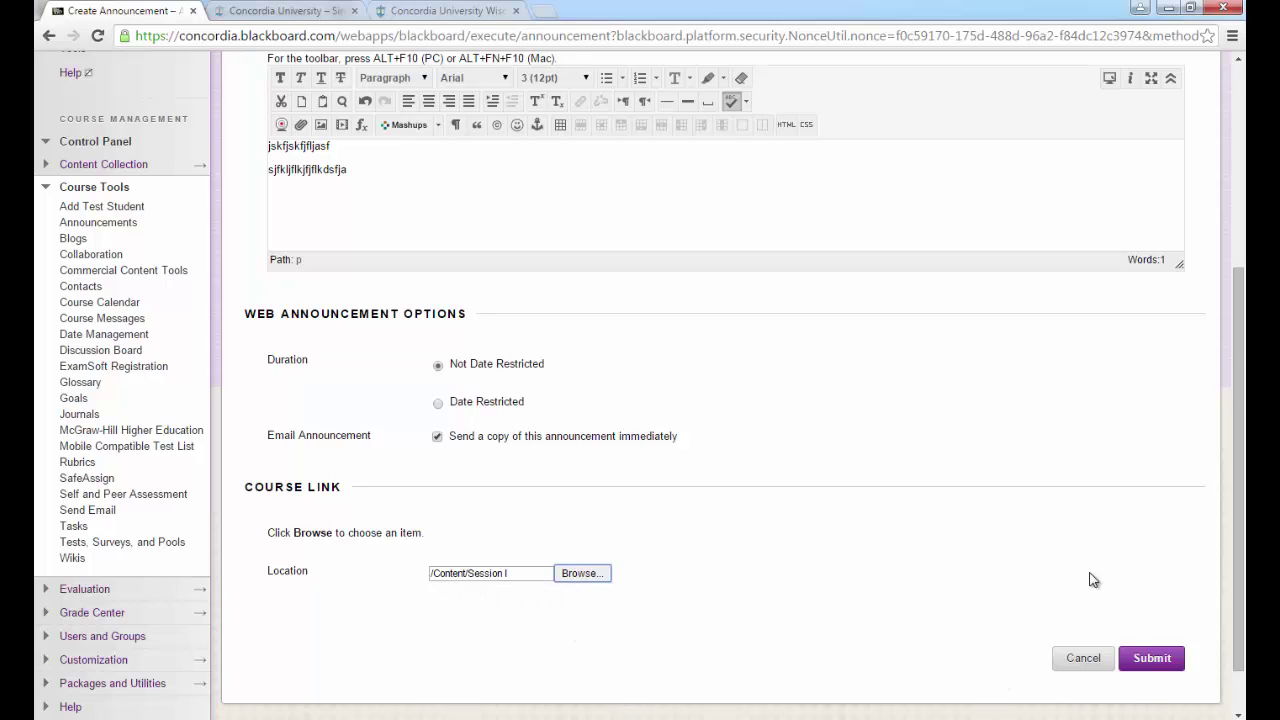
click(1151, 658)
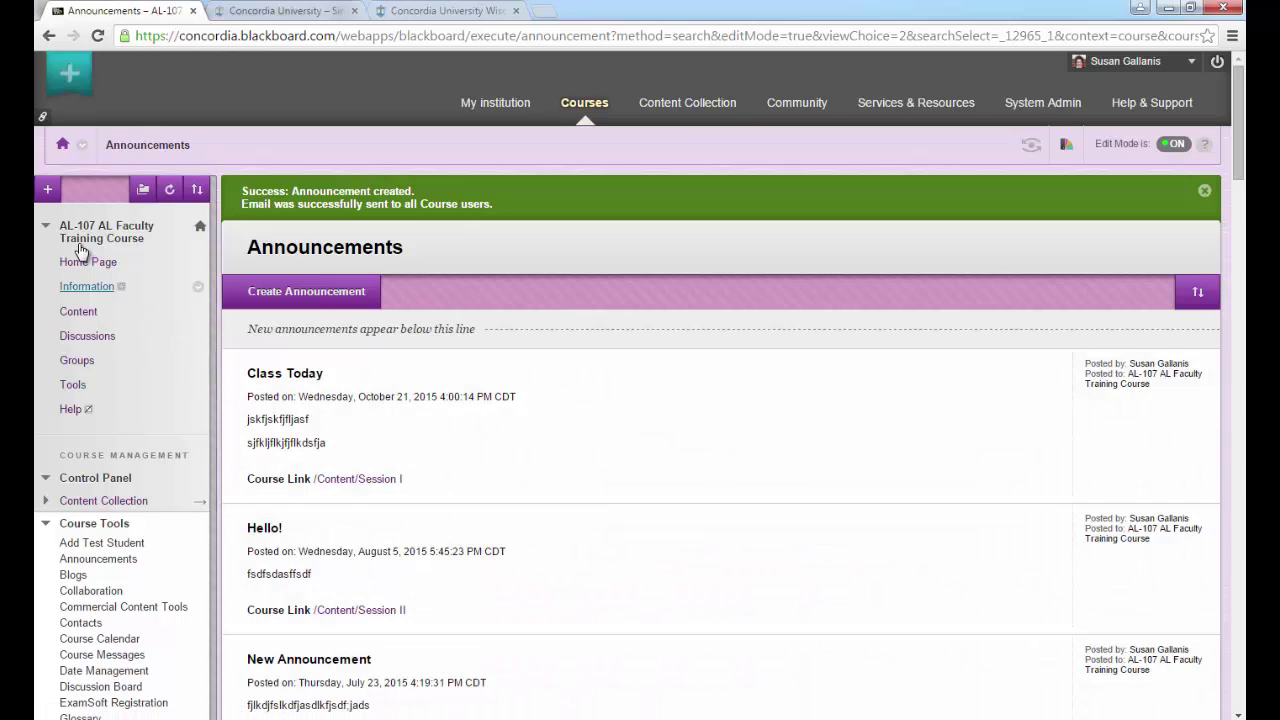
Go back to the AL-107 Home Page and collapse Course Tools
click(85, 261)
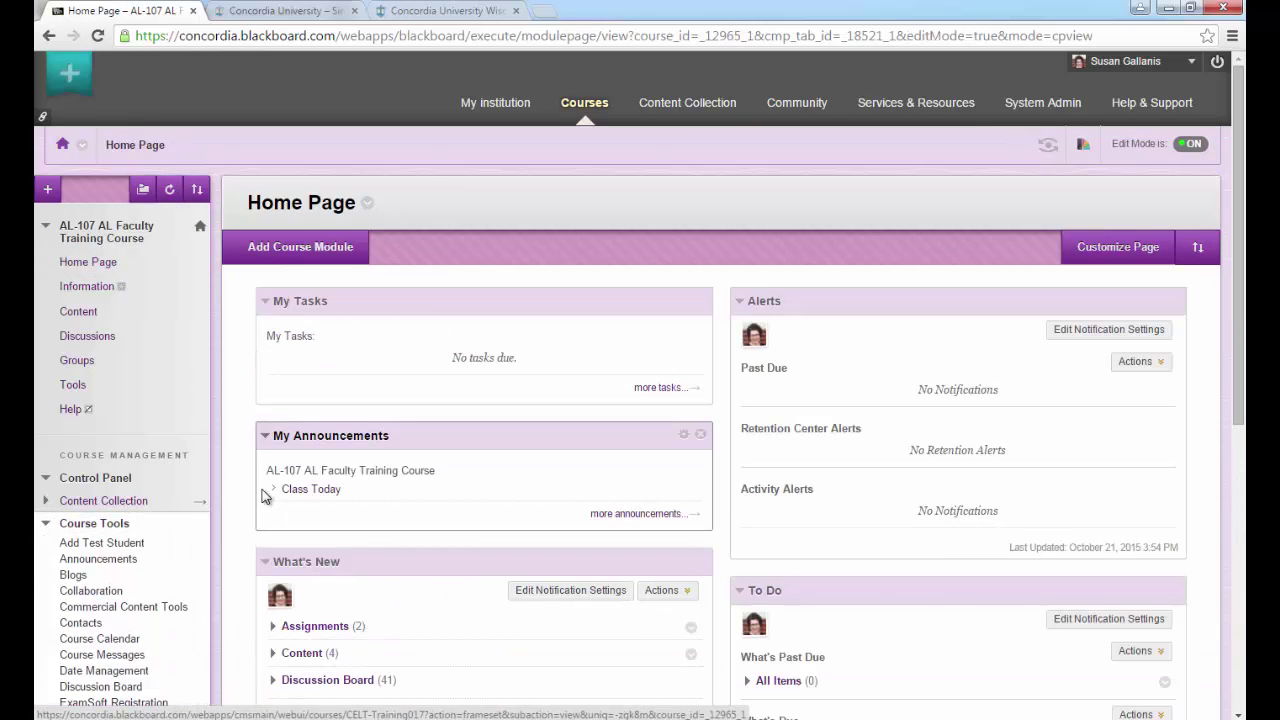
click(200, 523)
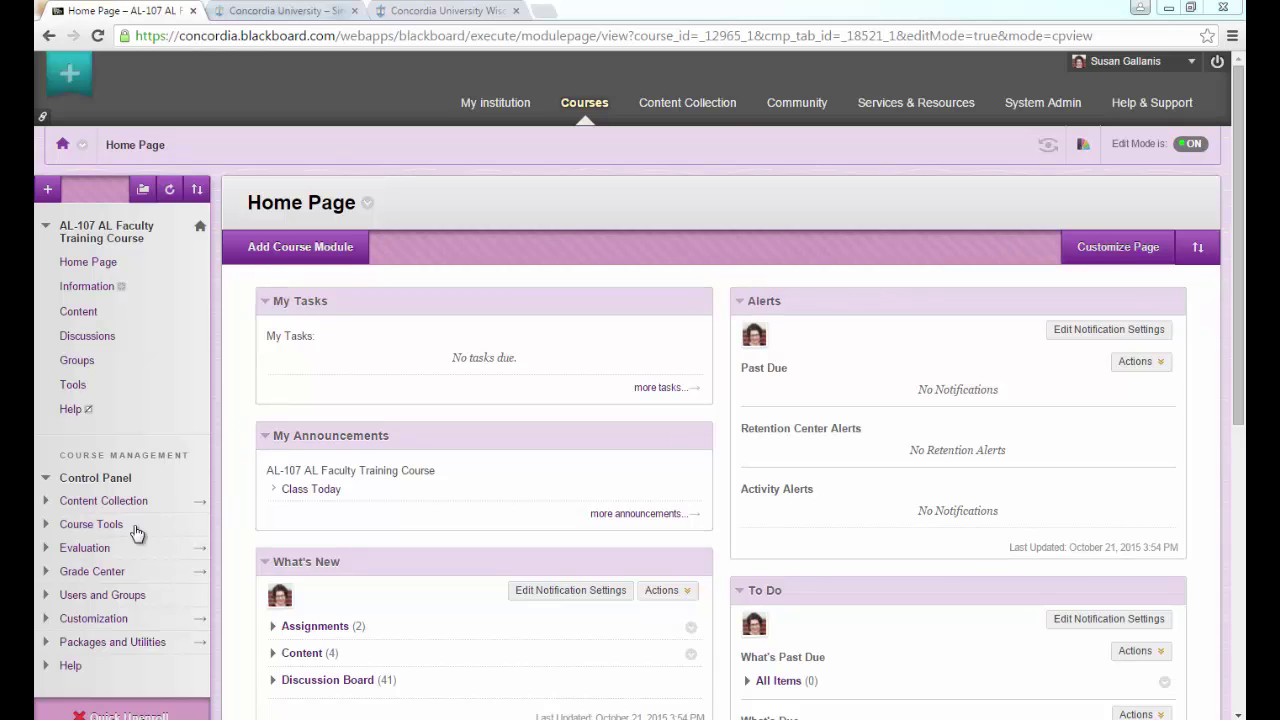
Open Grade Center > Full Grade Center and choose Work Offline > Download
click(106, 579)
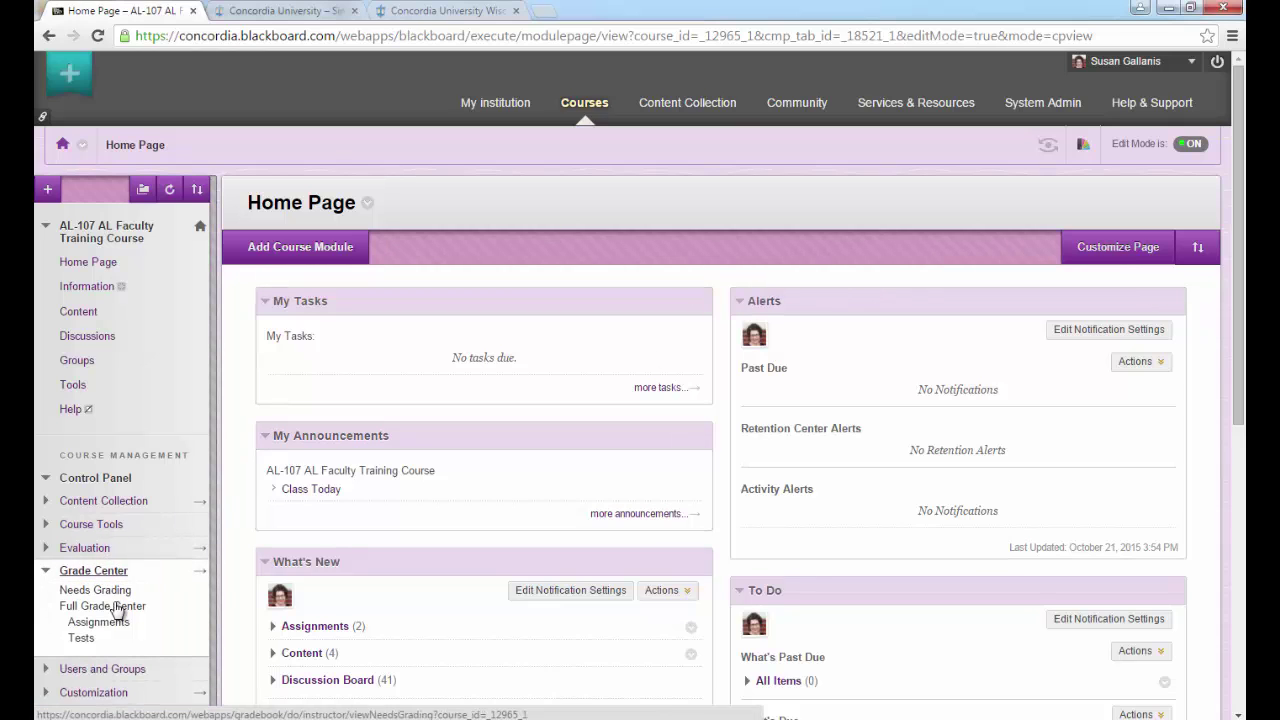
click(117, 612)
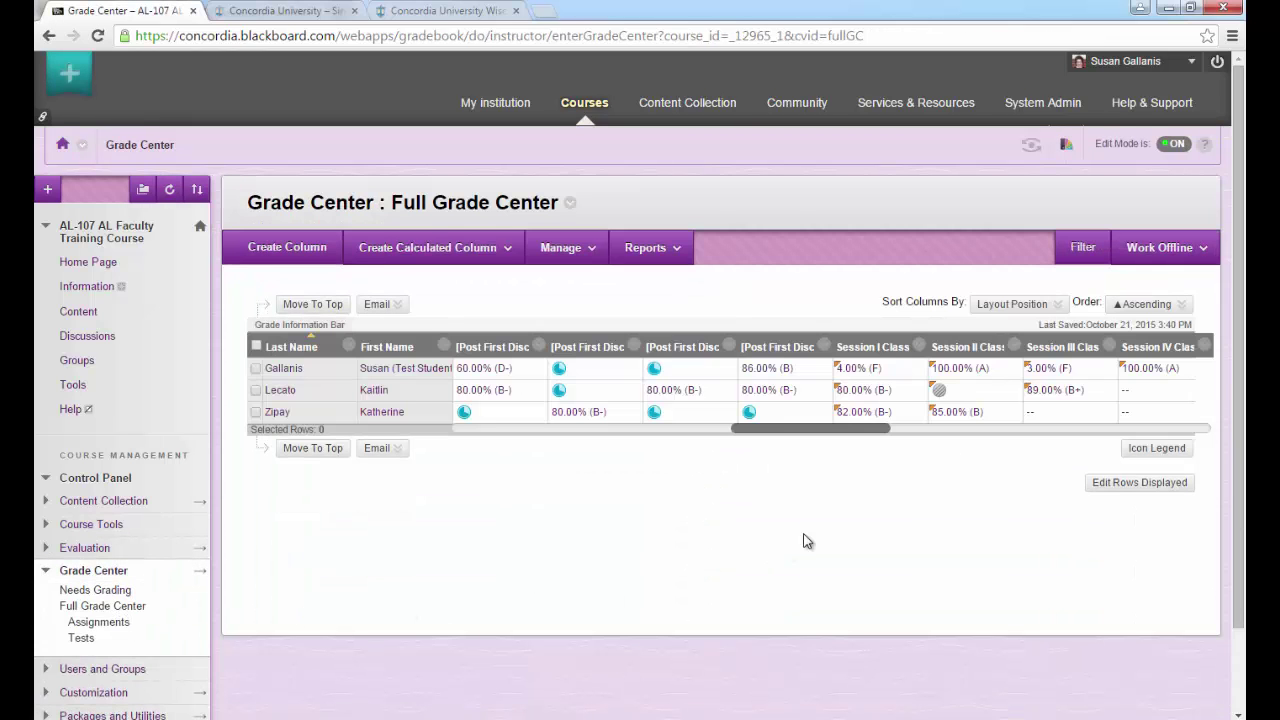
mouse_move(1188, 257)
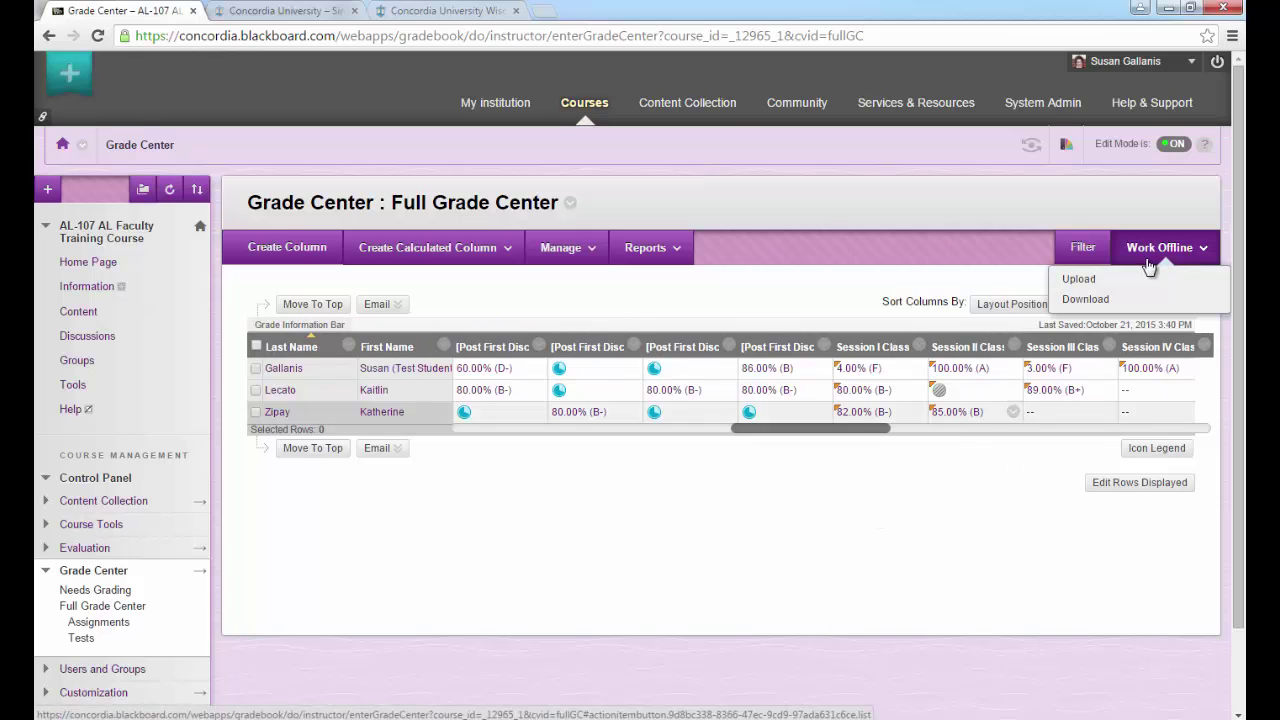
click(1104, 302)
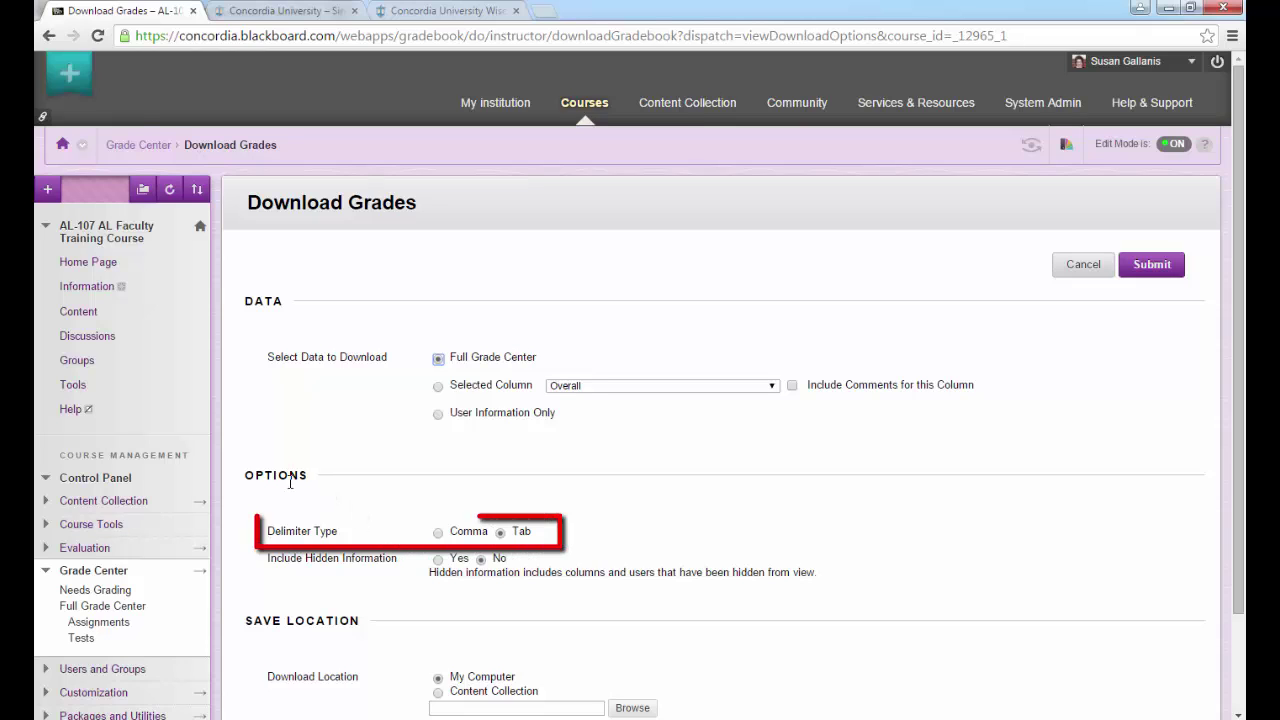
Download the full Grade Center as a comma-delimited .csv and open it in Excel
click(440, 534)
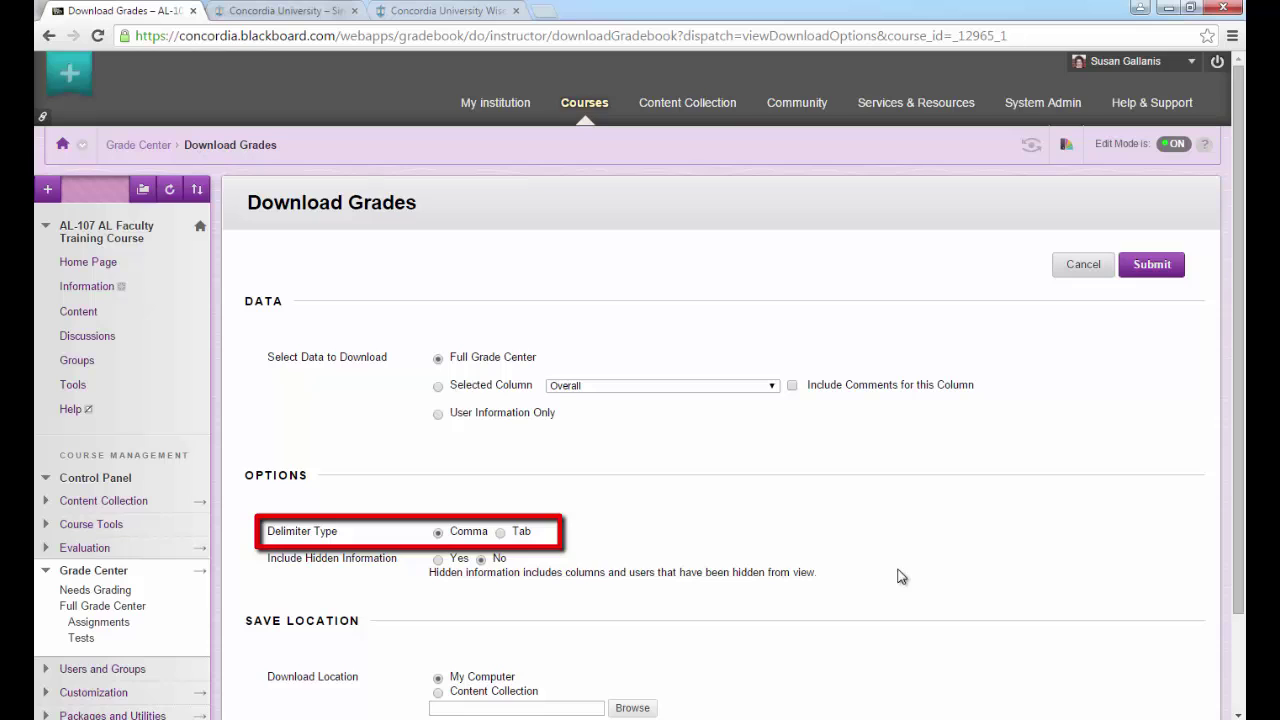
click(1151, 266)
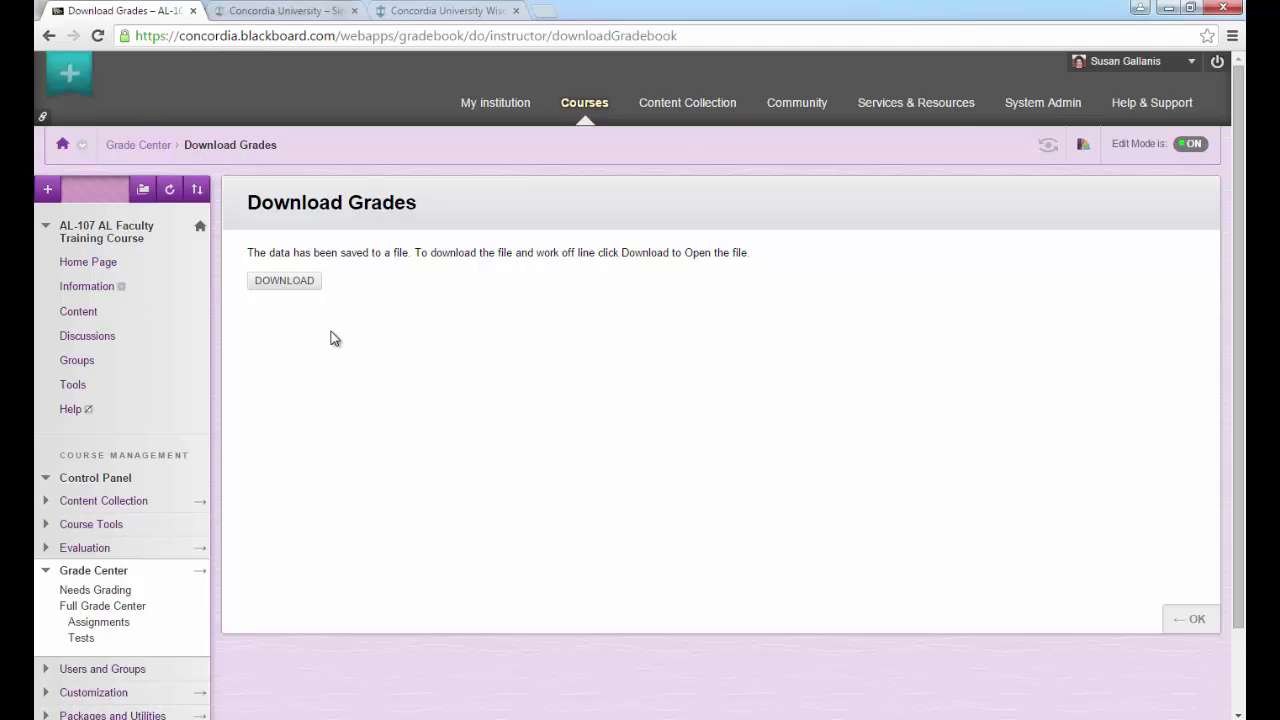
click(312, 284)
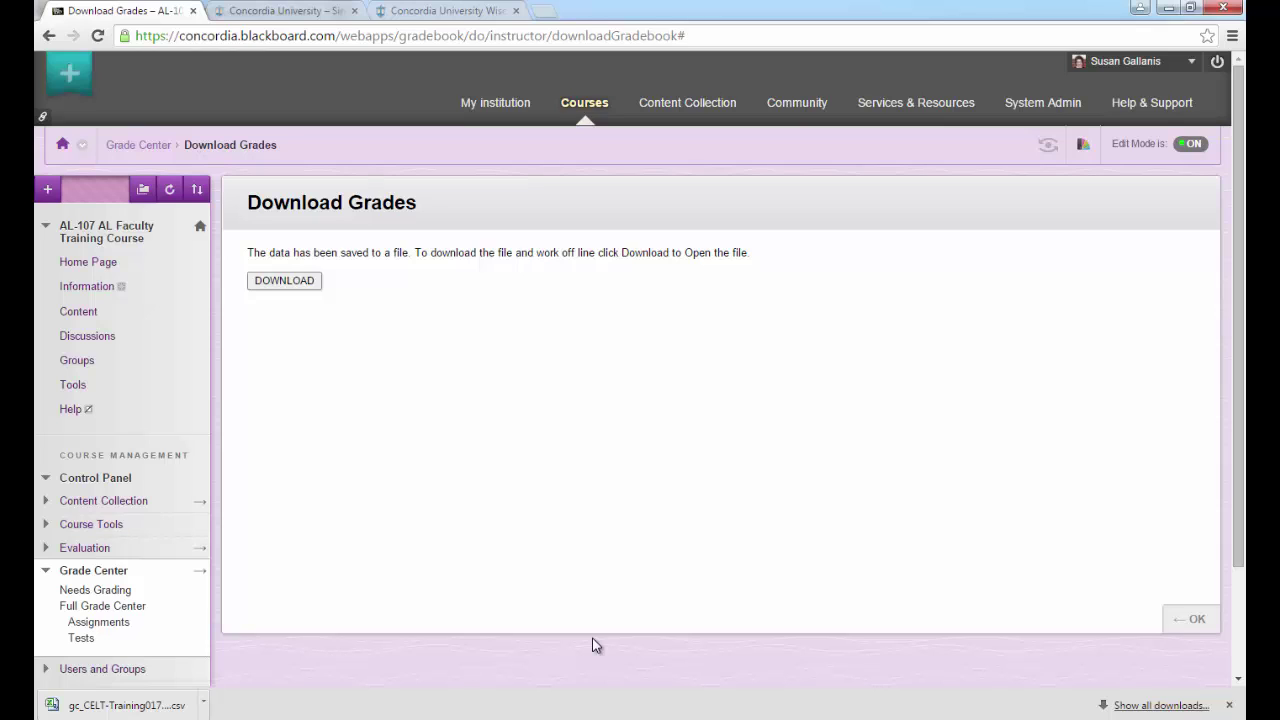
click(148, 710)
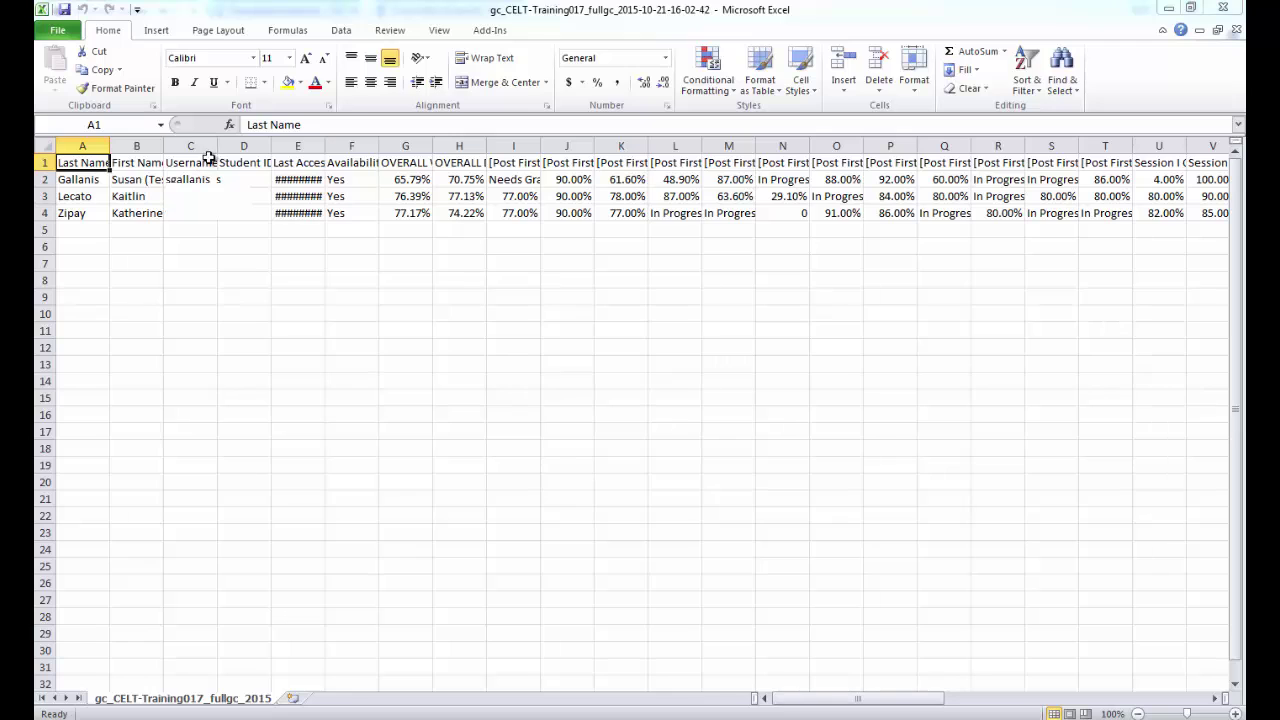
Widen column E (Last Access) to show dates and narrow column C (Username)
drag(325, 149, 378, 148)
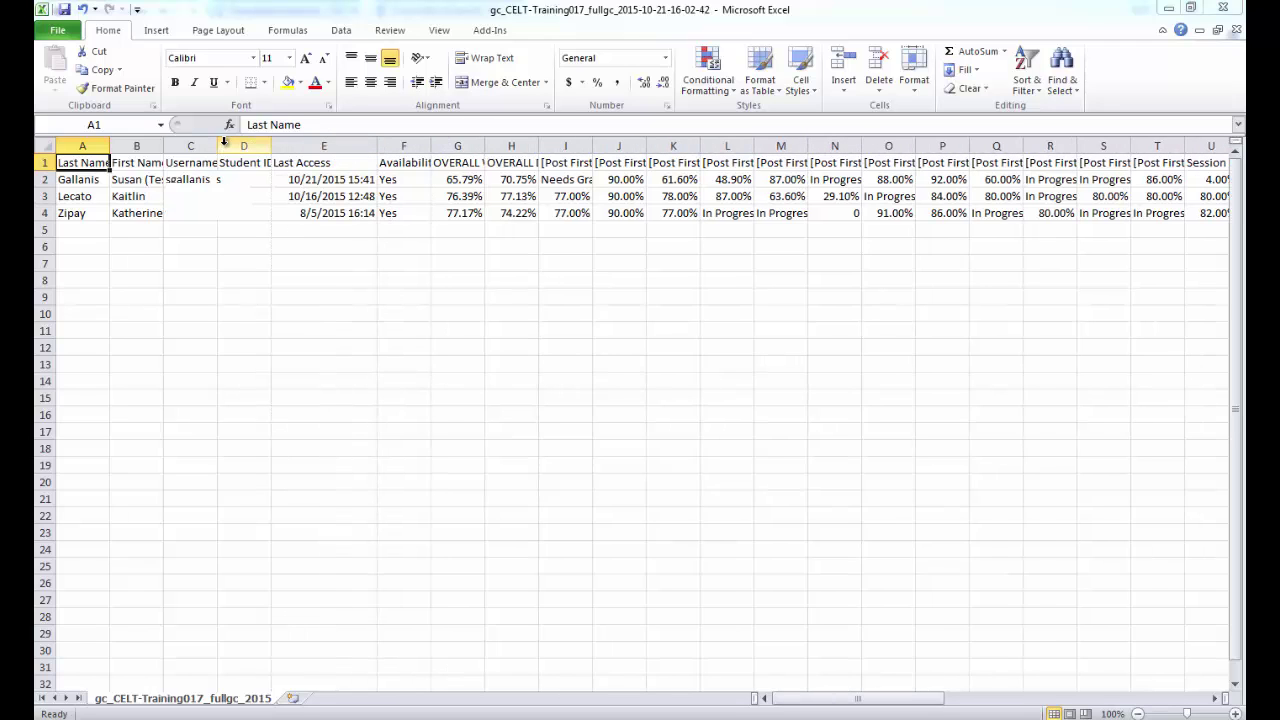
drag(217, 149, 191, 149)
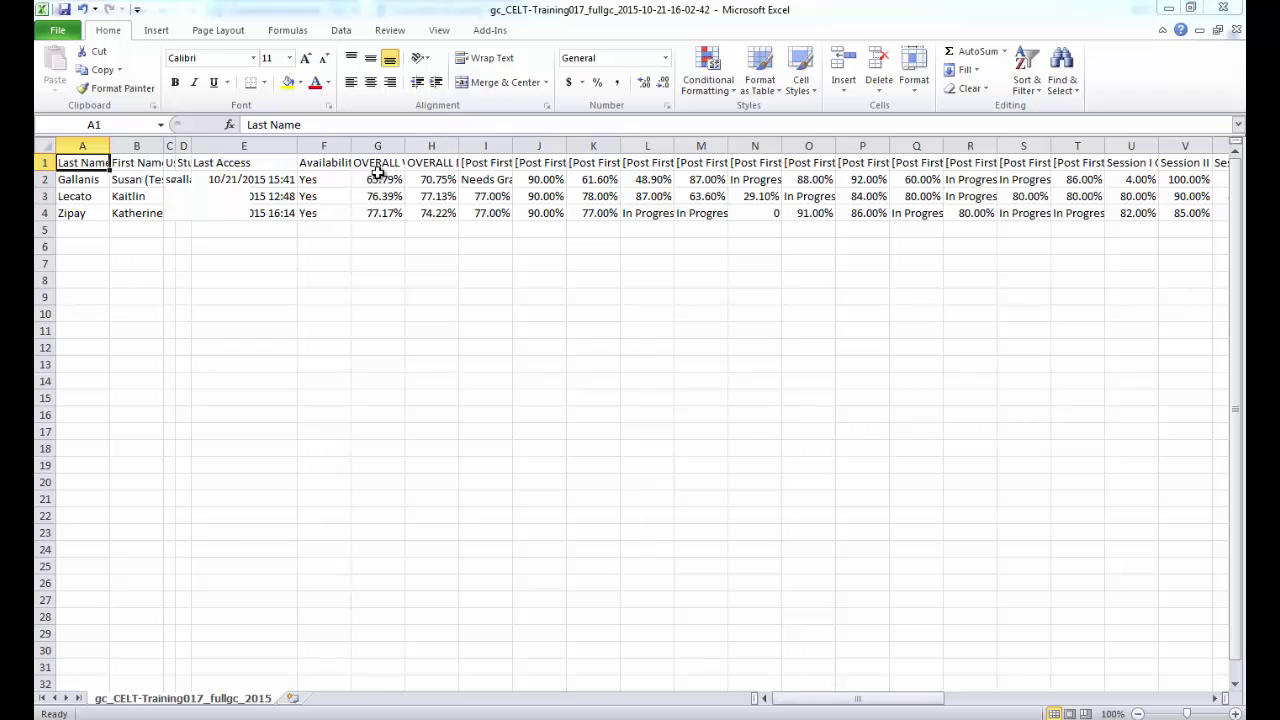